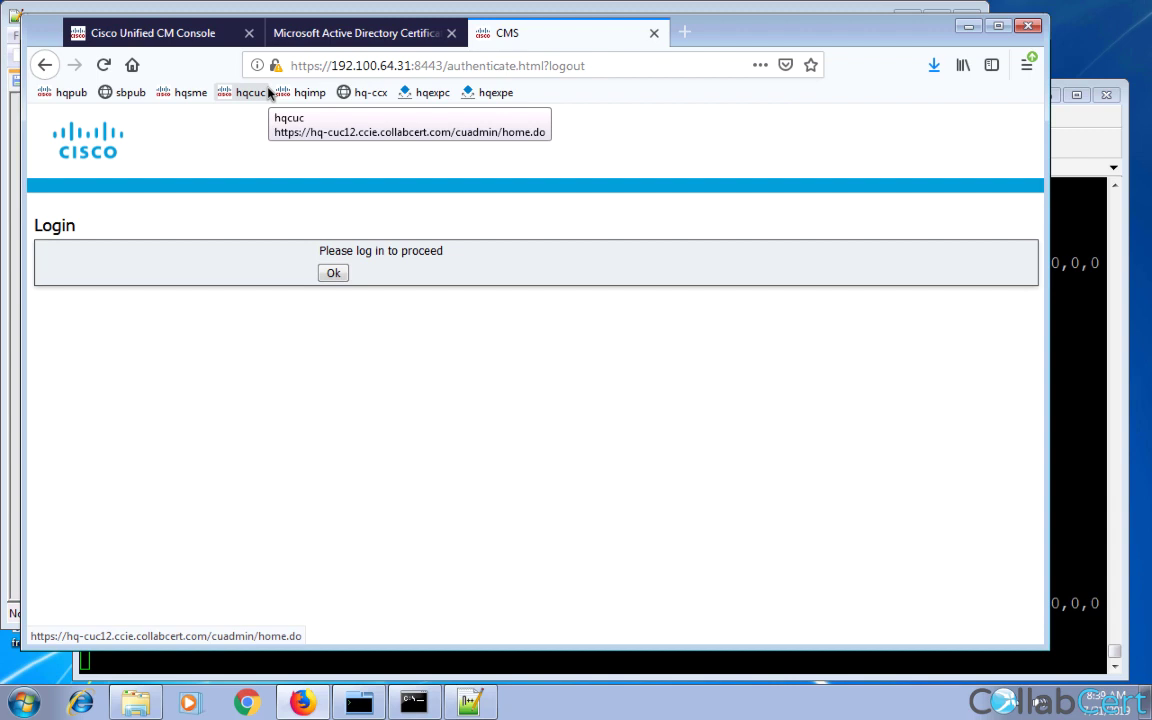
Sign in as admin past the login prompt and last-login notice, reaching System status.
{"action": "left_click", "coordinate": [333, 273]}
{"action": "left_click", "coordinate": [343, 306]}
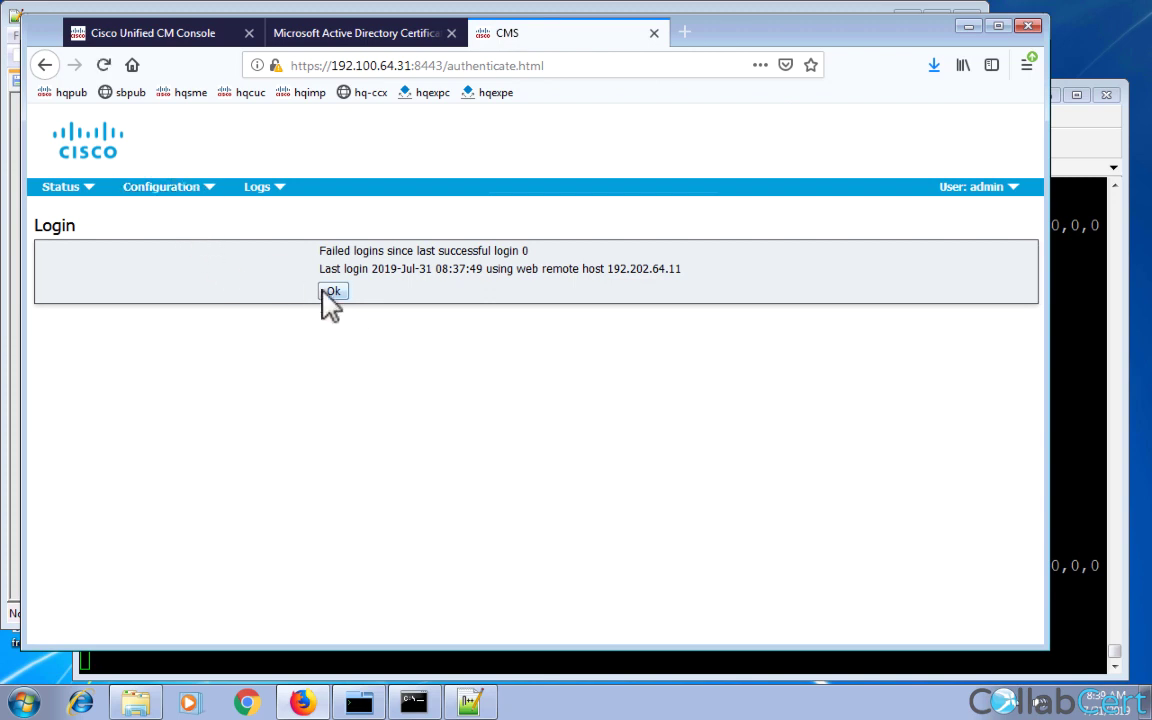
{"action": "left_click", "coordinate": [335, 292]}
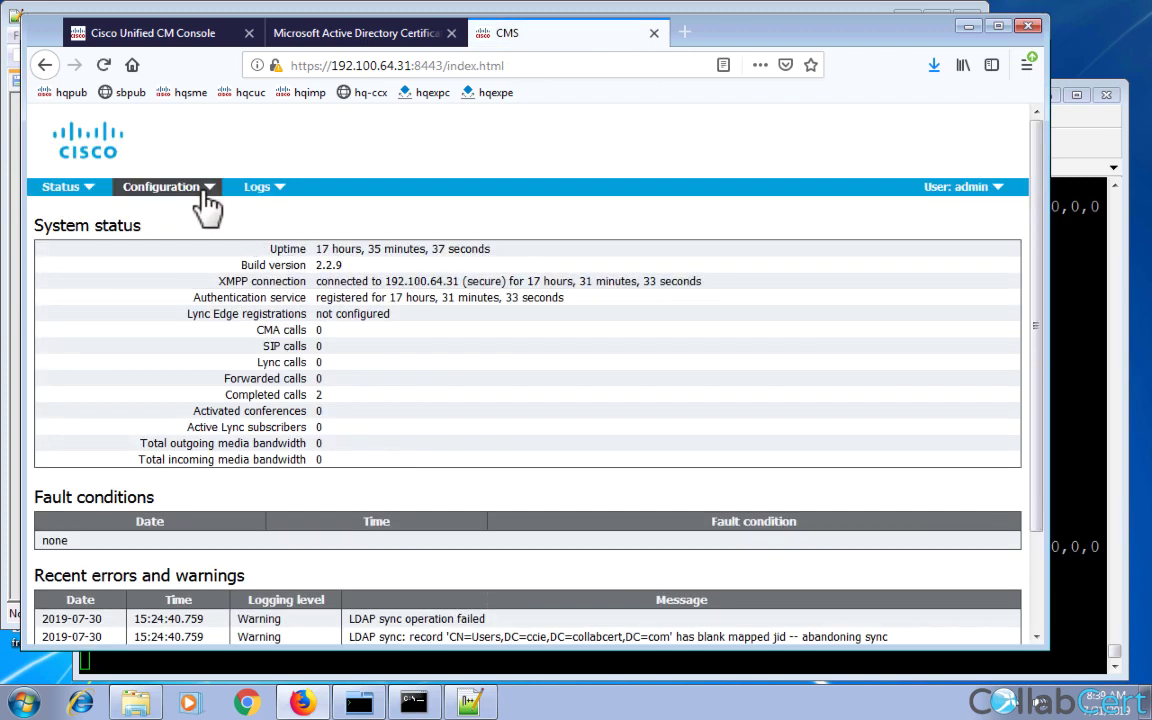
{"action": "left_click", "coordinate": [171, 195]}
Review Active Directory settings: server 192.100.64.9 port 389, filter sAMAccountName=hq*, and sAMAccountName username mapping.
{"action": "left_click", "coordinate": [184, 233]}
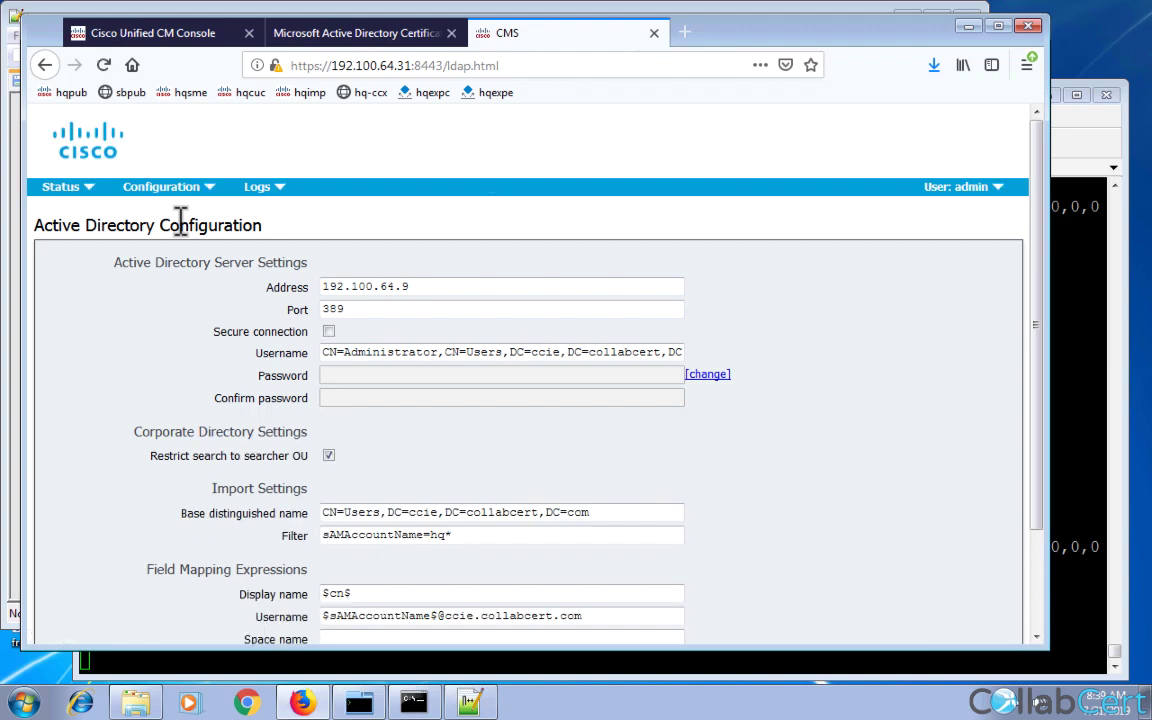
{"action": "mouse_move", "coordinate": [275, 326]}
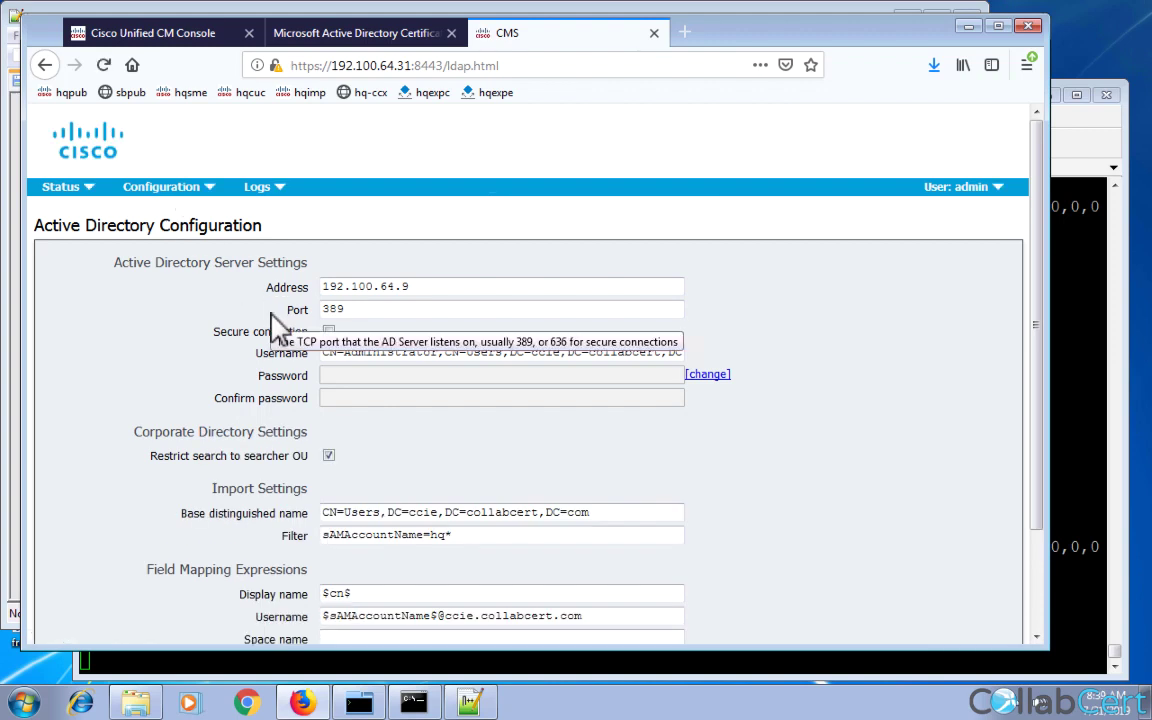
{"action": "scroll", "coordinate": [275, 326], "scroll_direction": "down", "scroll_amount": 2}
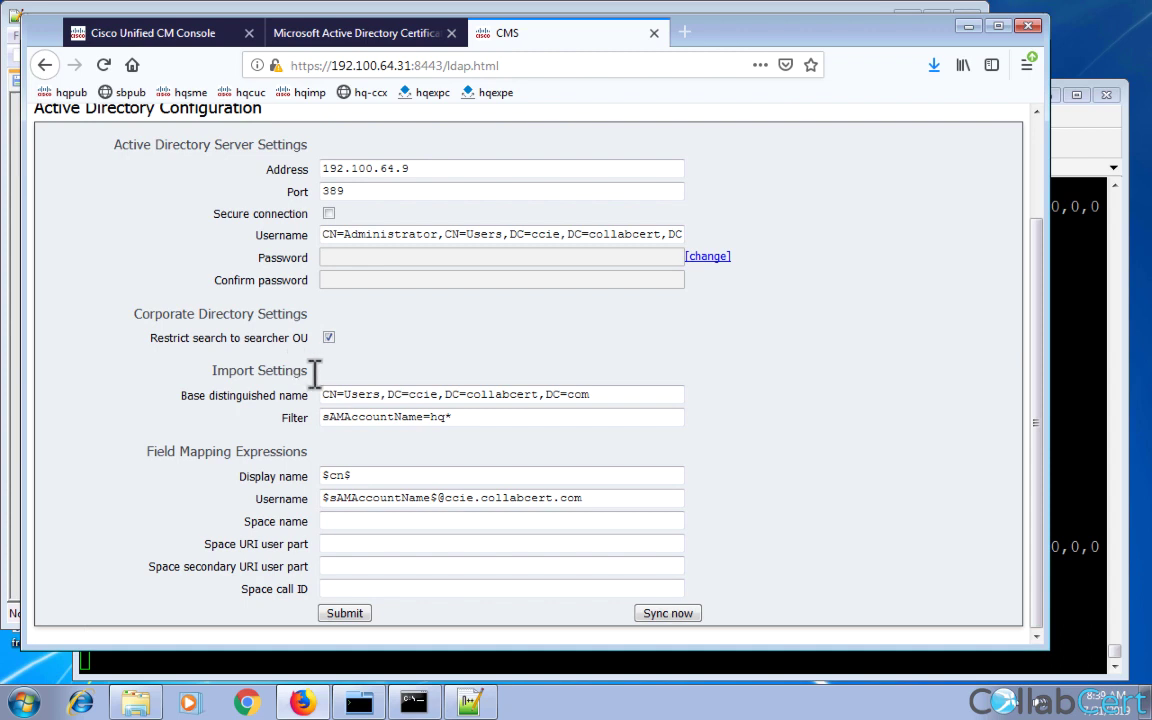
{"action": "double_click", "coordinate": [348, 500]}
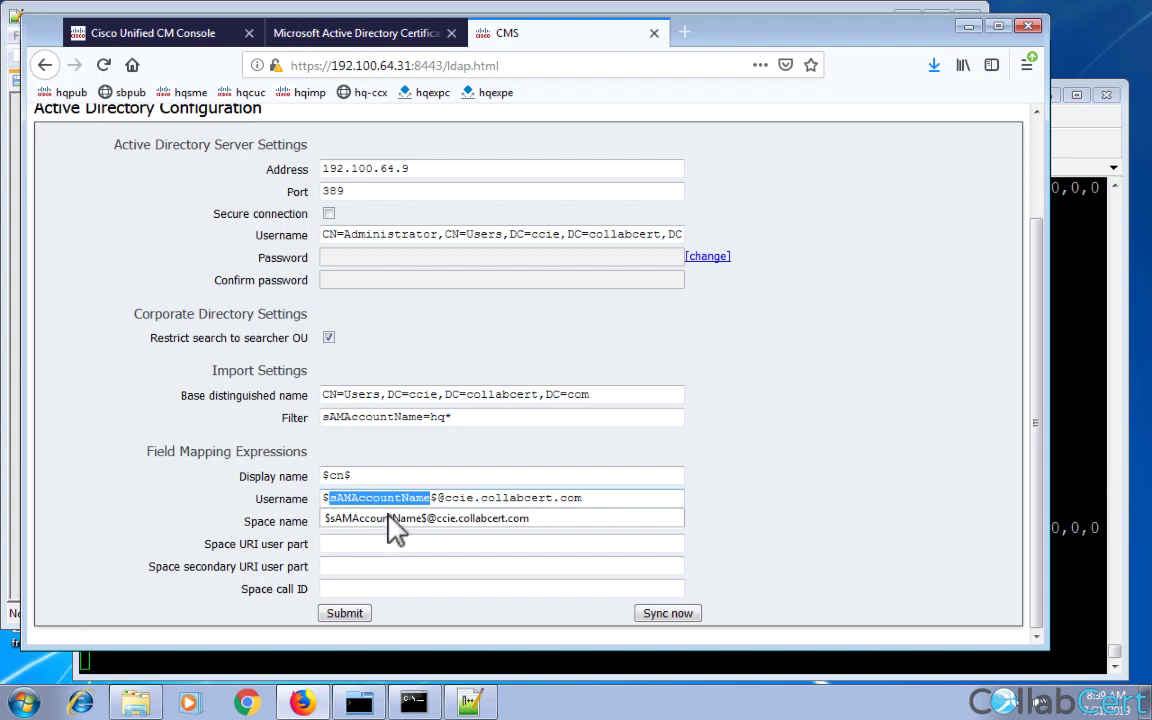
{"action": "key", "text": "Escape"}
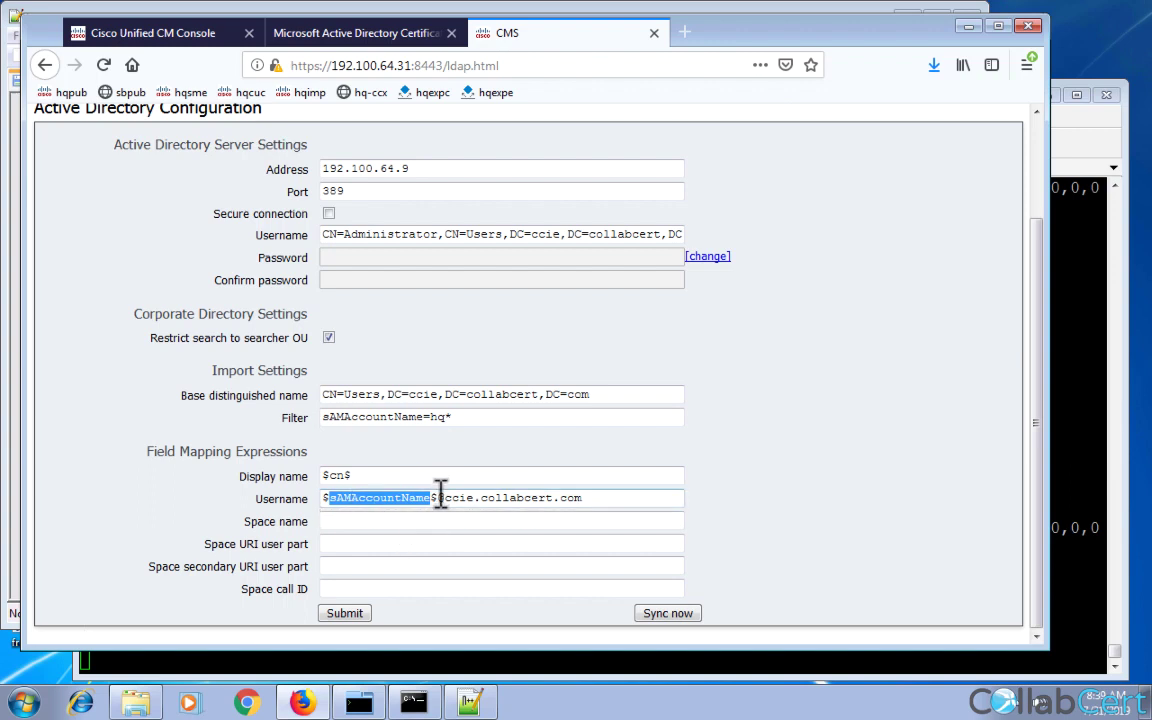
{"action": "left_click", "coordinate": [440, 497]}
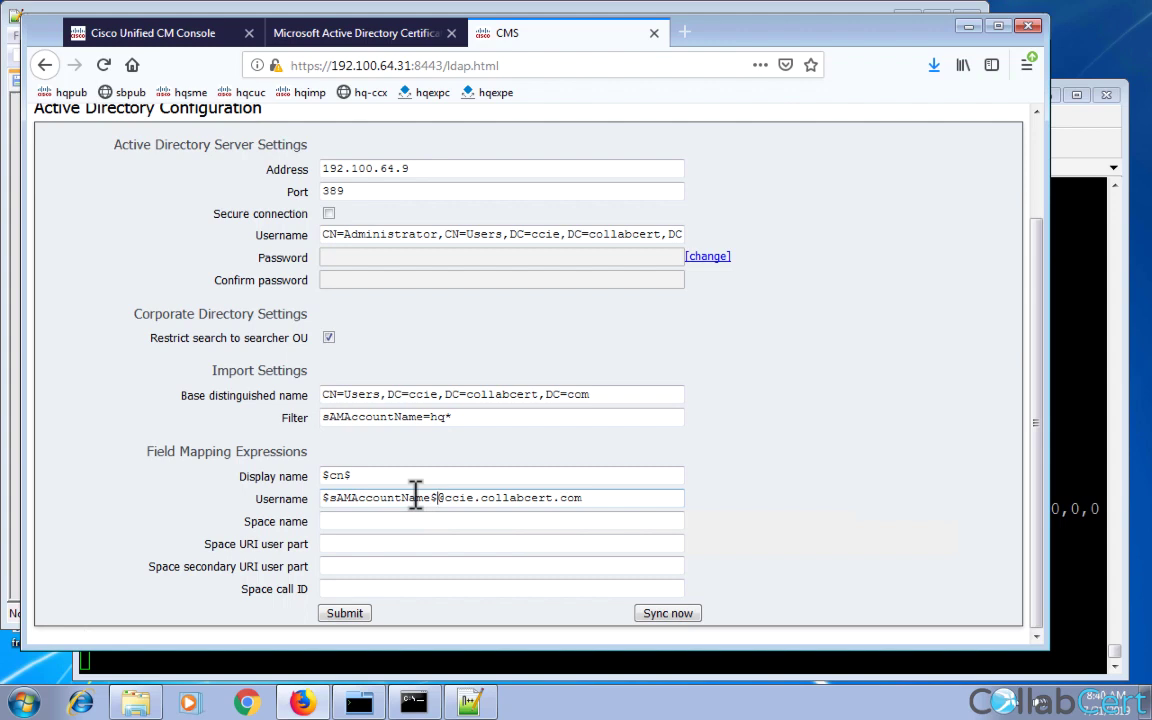
Clear the AD server address 192.100.64.9, port 389, bind username and base DN.
{"action": "scroll", "coordinate": [848, 470], "scroll_direction": "up", "scroll_amount": 2}
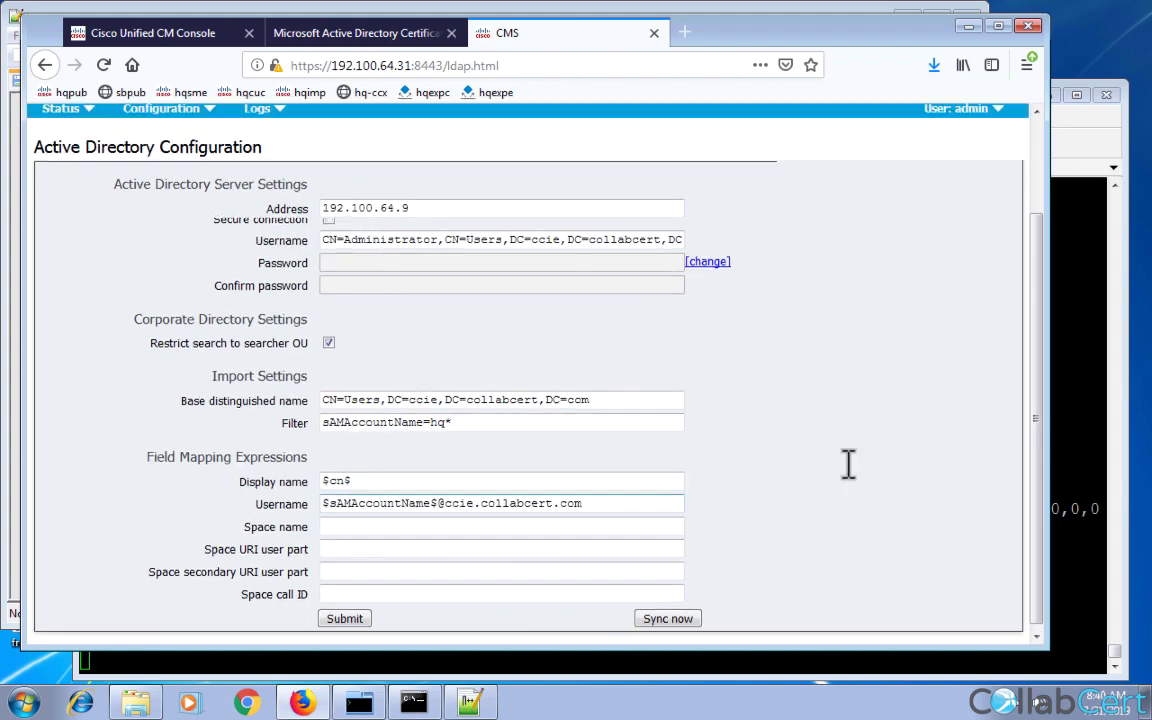
{"action": "scroll", "coordinate": [455, 327], "scroll_direction": "down", "scroll_amount": 1}
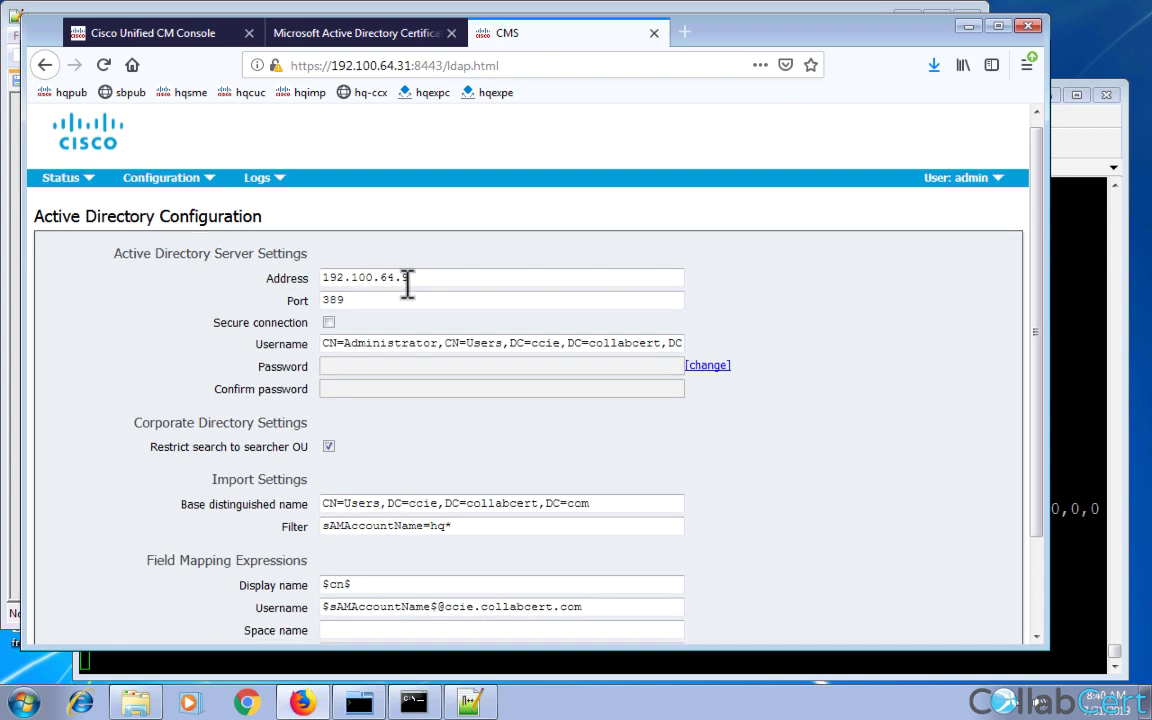
{"action": "double_click", "coordinate": [390, 277]}
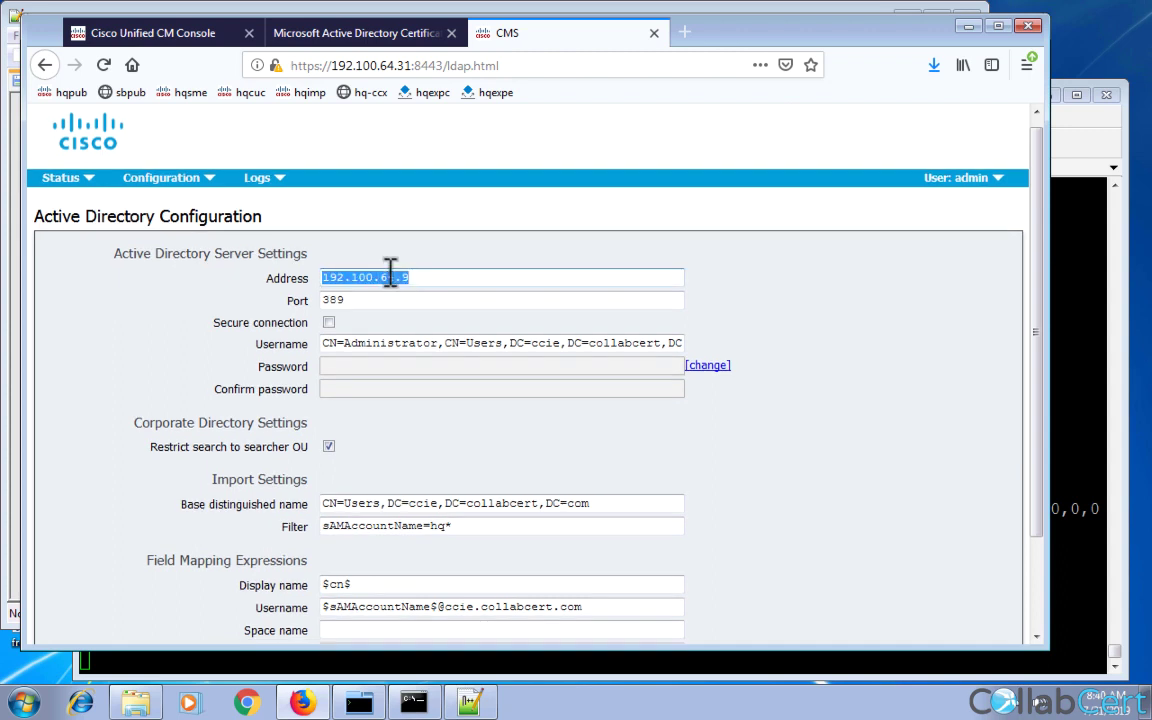
{"action": "key", "text": "BackSpace"}
{"action": "double_click", "coordinate": [352, 301]}
{"action": "key", "text": "BackSpace"}
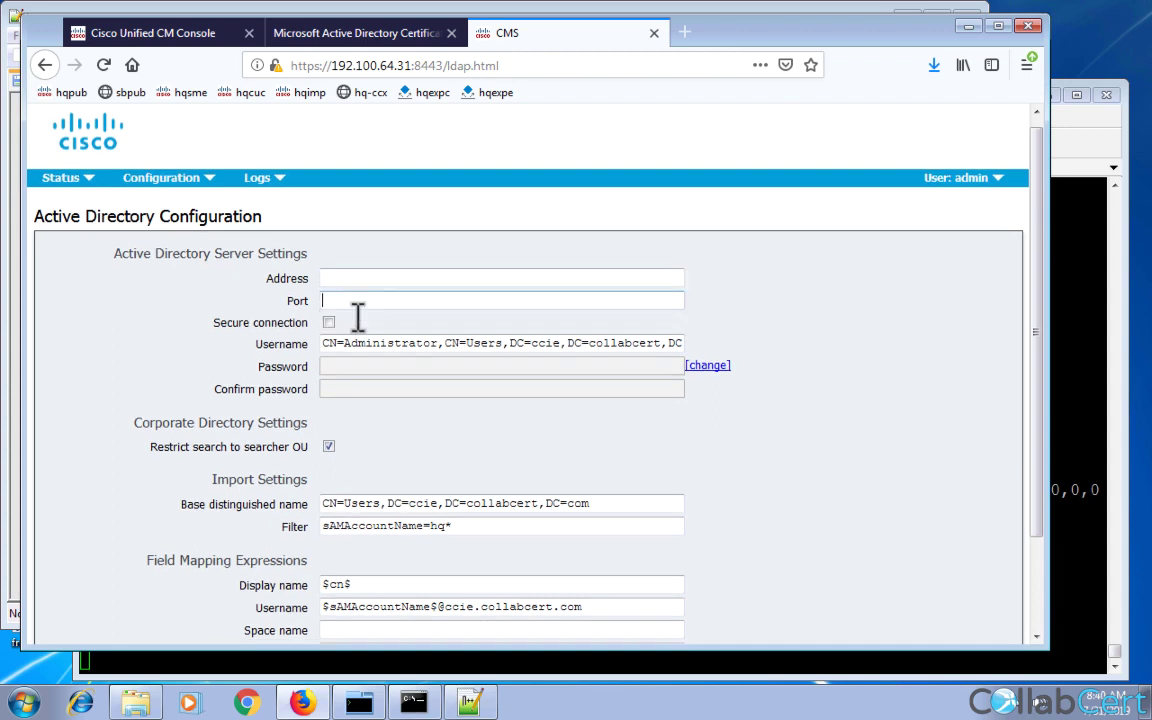
{"action": "double_click", "coordinate": [376, 342]}
{"action": "key", "text": "BackSpace"}
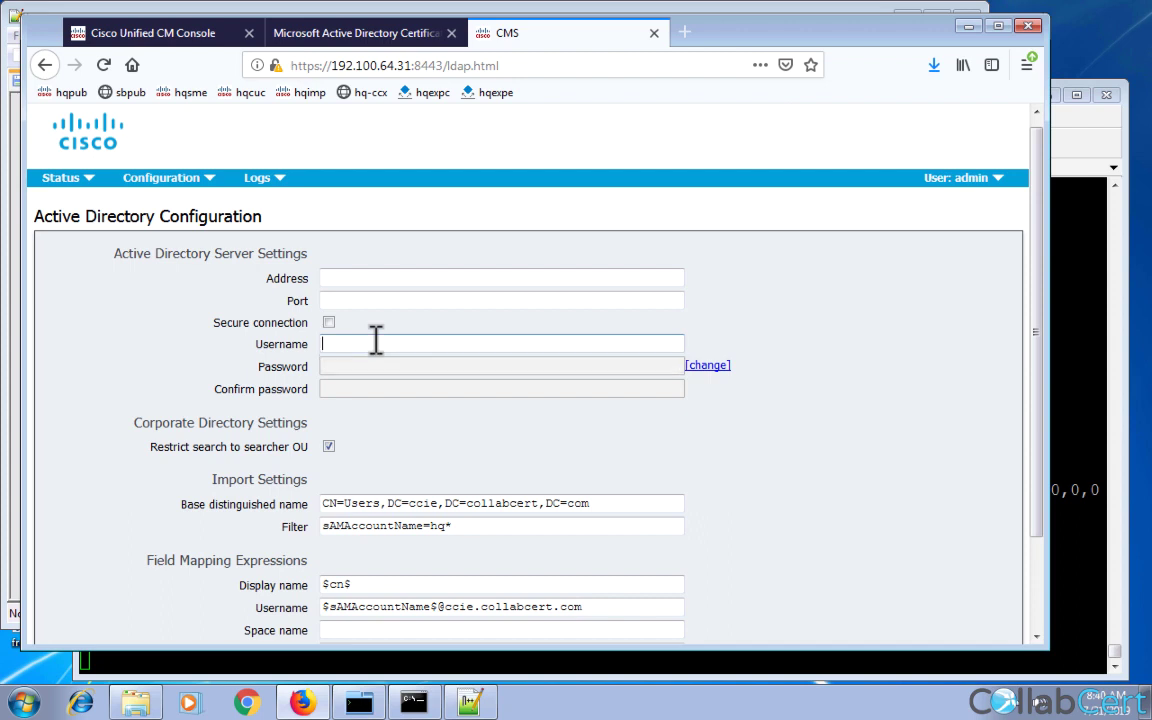
{"action": "triple_click", "coordinate": [404, 502]}
{"action": "double_click", "coordinate": [411, 503]}
{"action": "key", "text": "BackSpace"}
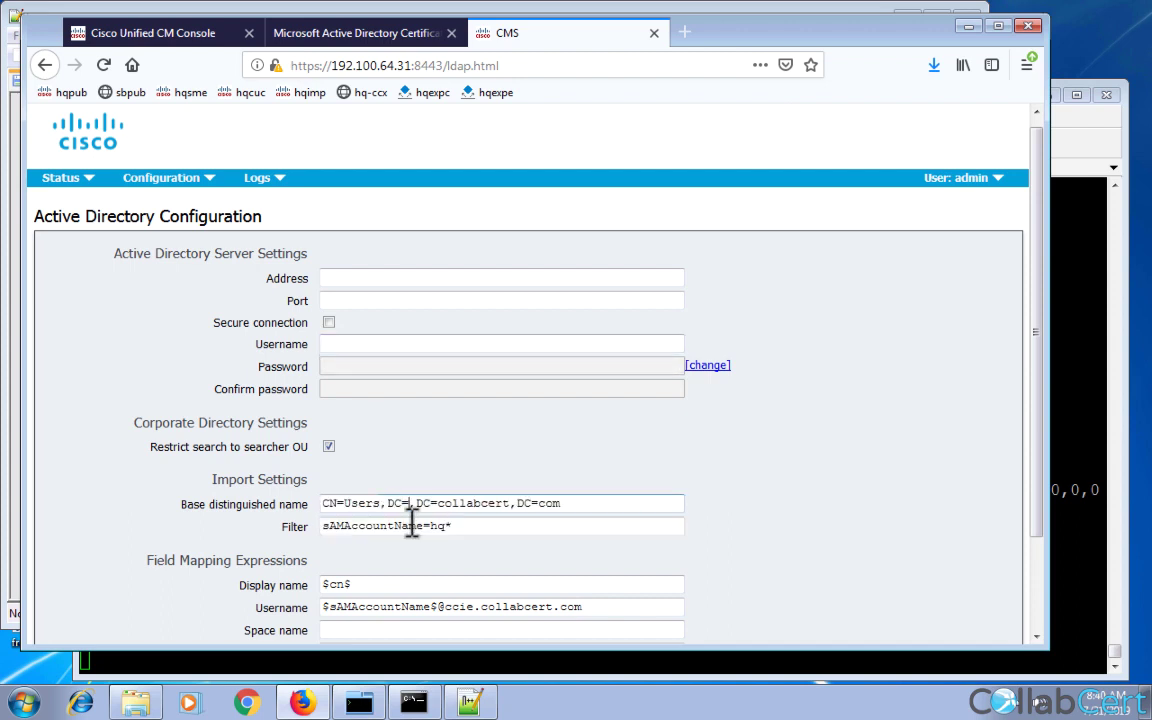
{"action": "double_click", "coordinate": [362, 504]}
{"action": "triple_click", "coordinate": [362, 504]}
{"action": "key", "text": "BackSpace"}
Clear the import filter, the $cn$ display name mapping and the sAMAccountName username mapping.
{"action": "double_click", "coordinate": [364, 526]}
{"action": "triple_click", "coordinate": [364, 526]}
{"action": "key", "text": "BackSpace"}
{"action": "double_click", "coordinate": [352, 584]}
{"action": "key", "text": "BackSpace"}
{"action": "double_click", "coordinate": [360, 607]}
{"action": "key", "text": "BackSpace"}
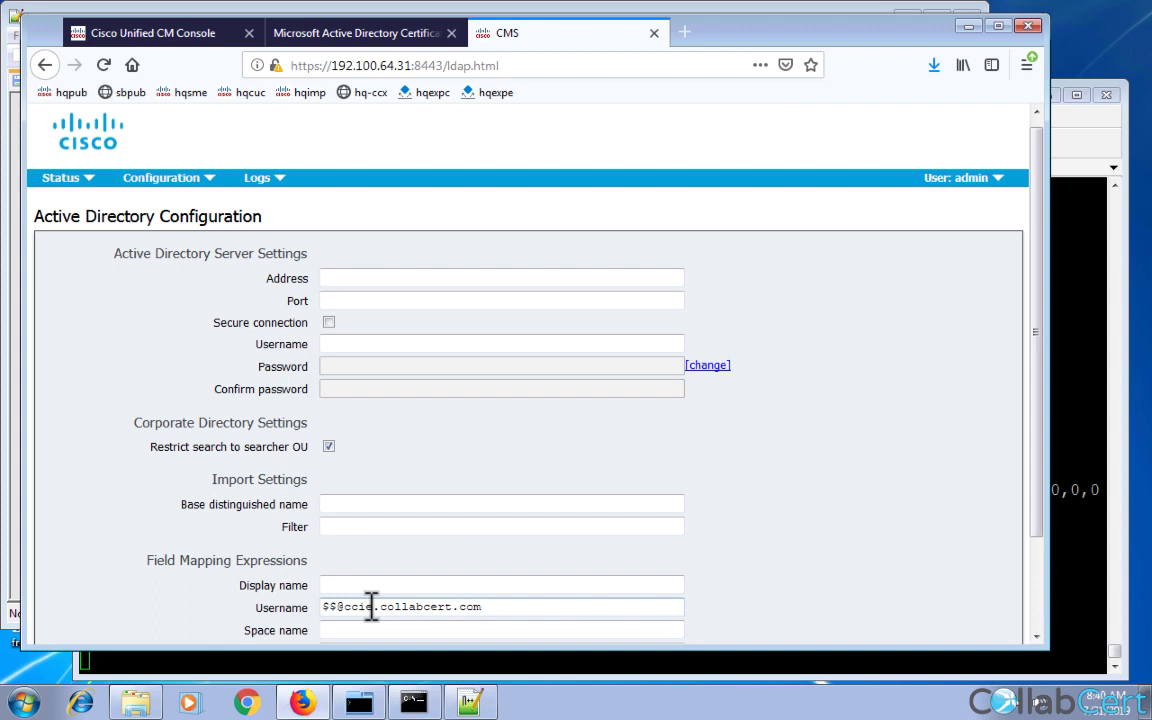
{"action": "triple_click", "coordinate": [371, 607]}
{"action": "key", "text": "BackSpace"}
Submit the emptied Active Directory configuration, run Sync now, and go to Status > Users.
{"action": "scroll", "coordinate": [371, 607], "scroll_direction": "down", "scroll_amount": 2}
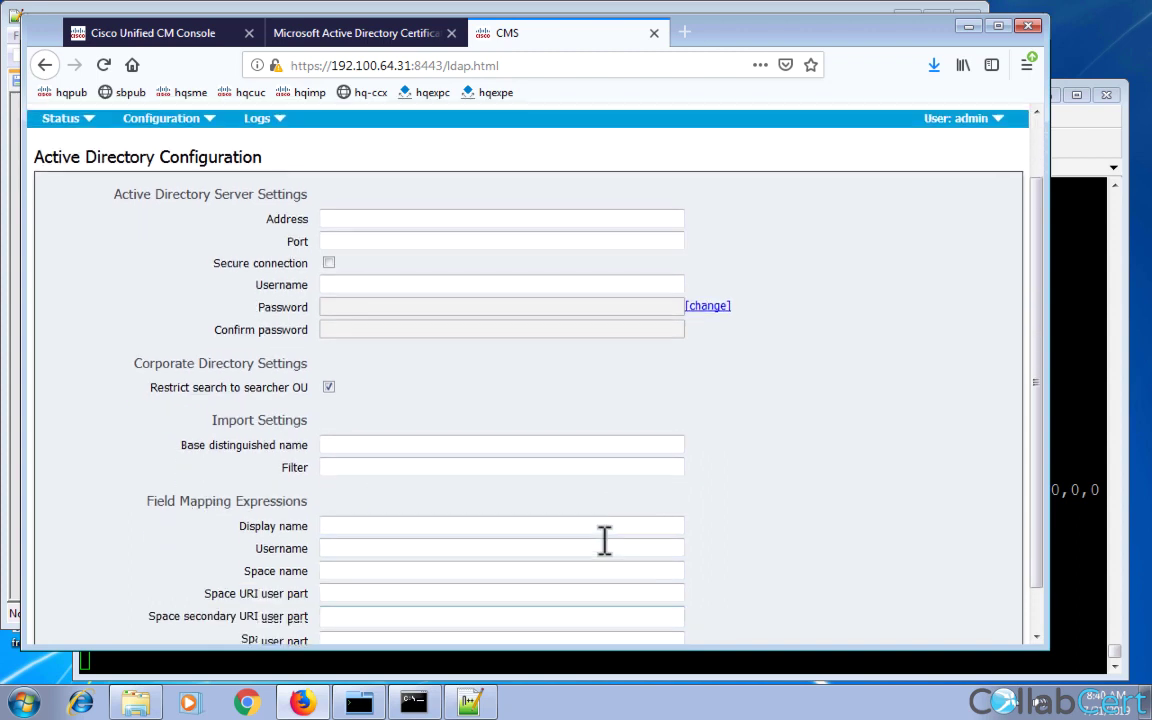
{"action": "left_click", "coordinate": [355, 614]}
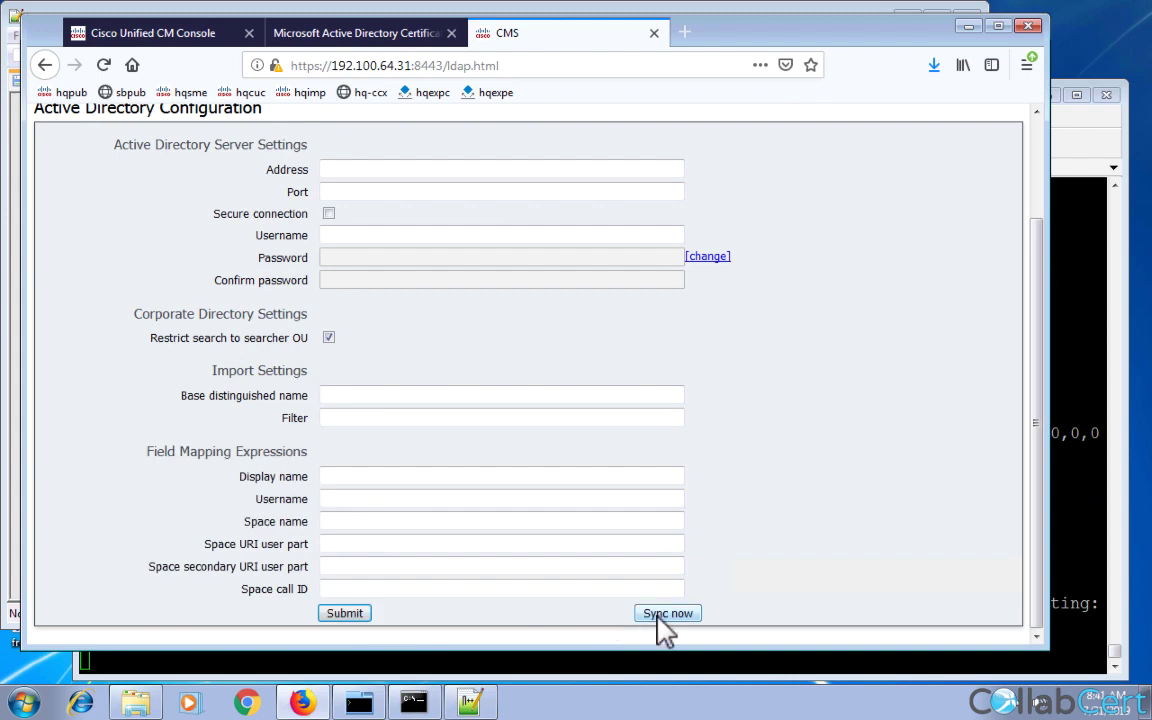
{"action": "left_click", "coordinate": [663, 615]}
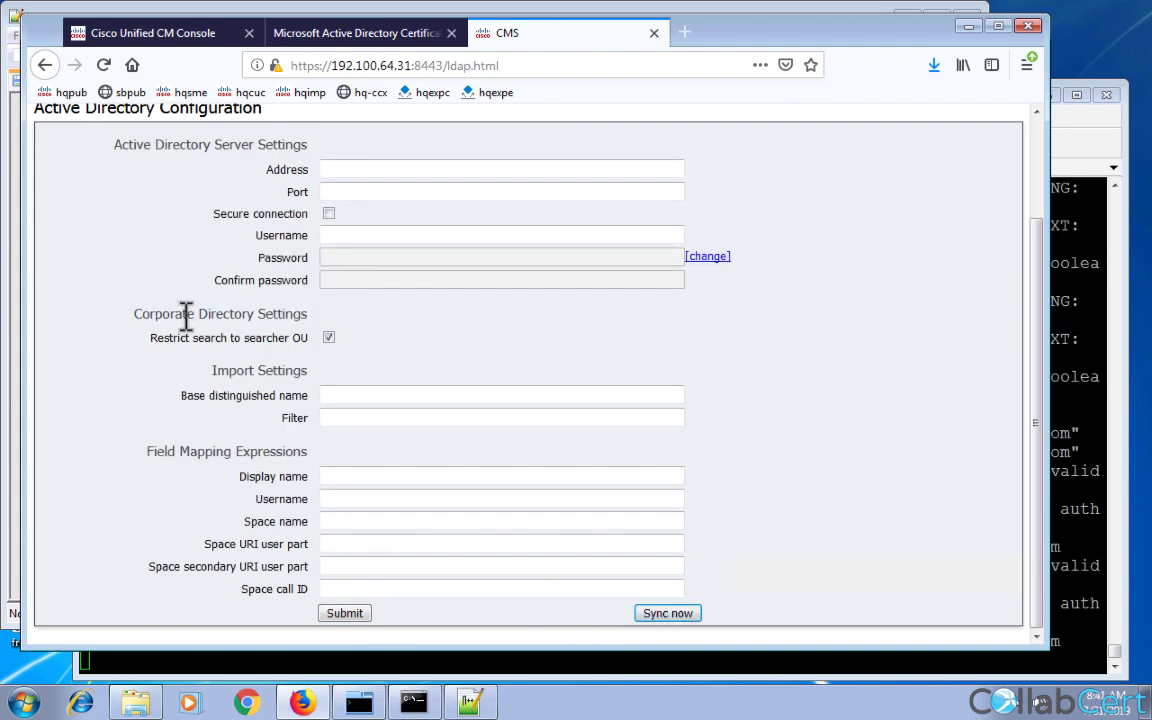
{"action": "scroll", "coordinate": [185, 316], "scroll_direction": "up", "scroll_amount": 2}
{"action": "left_click", "coordinate": [83, 198]}
{"action": "left_click", "coordinate": [62, 246]}
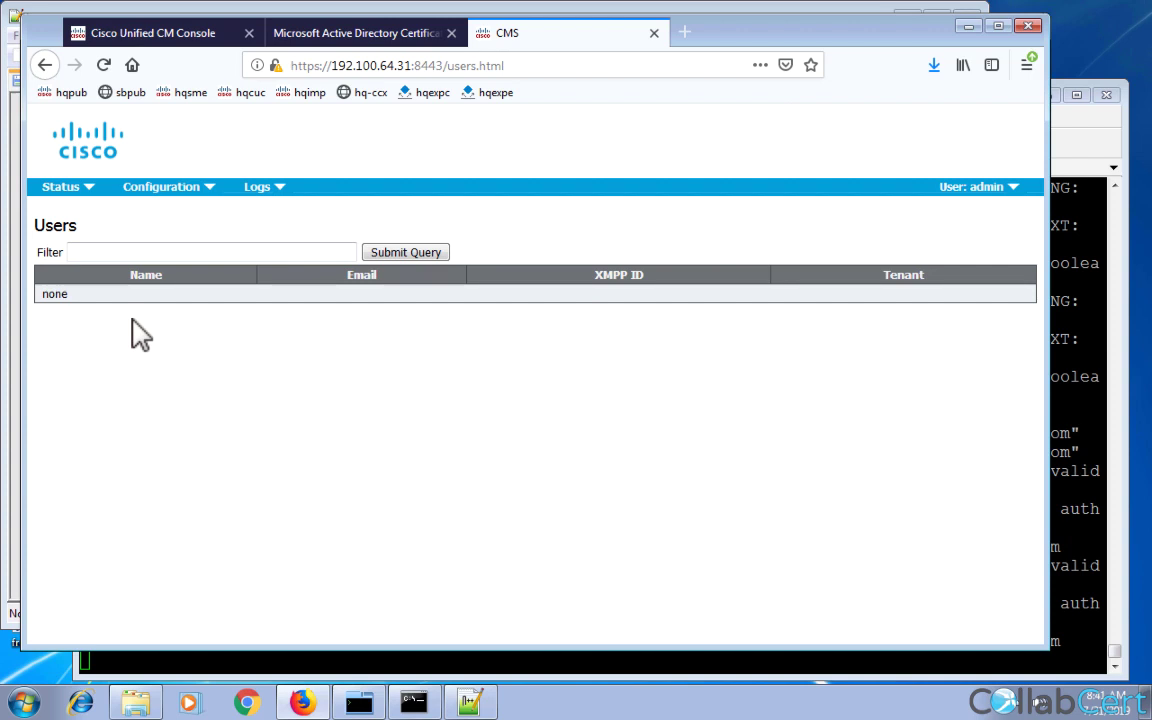
Confirm the Users table is empty, then minimize the browser to show the desktop.
{"action": "mouse_move", "coordinate": [220, 716]}
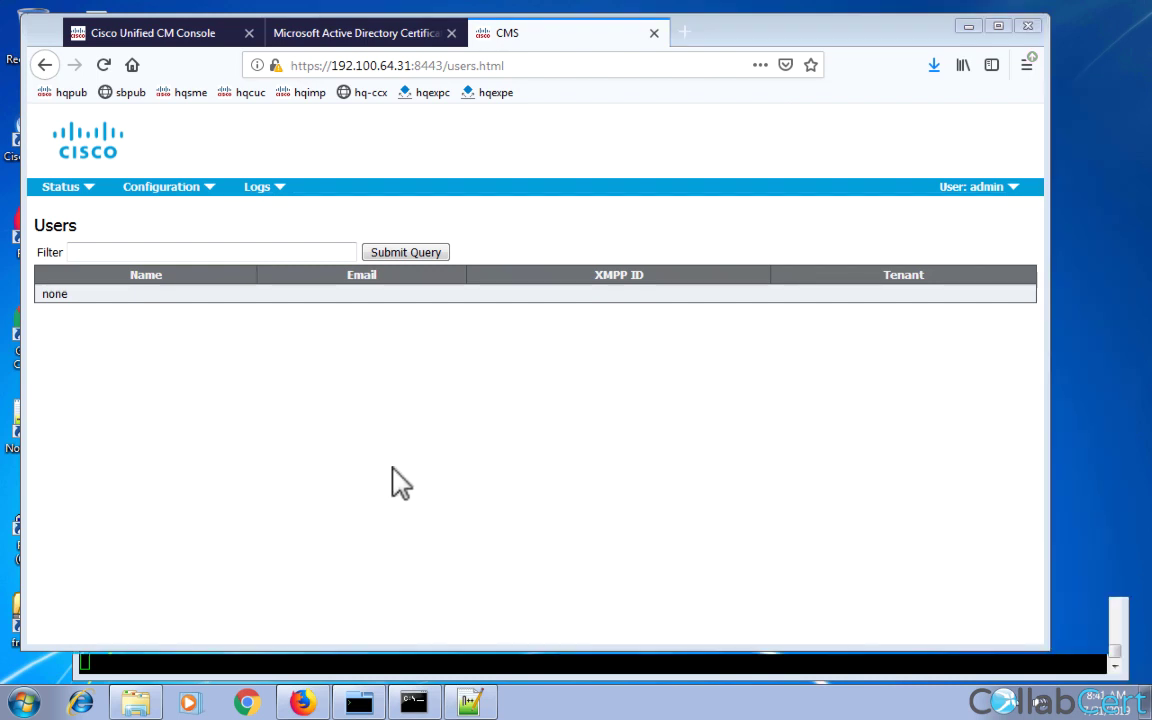
{"action": "key", "text": "super+d"}
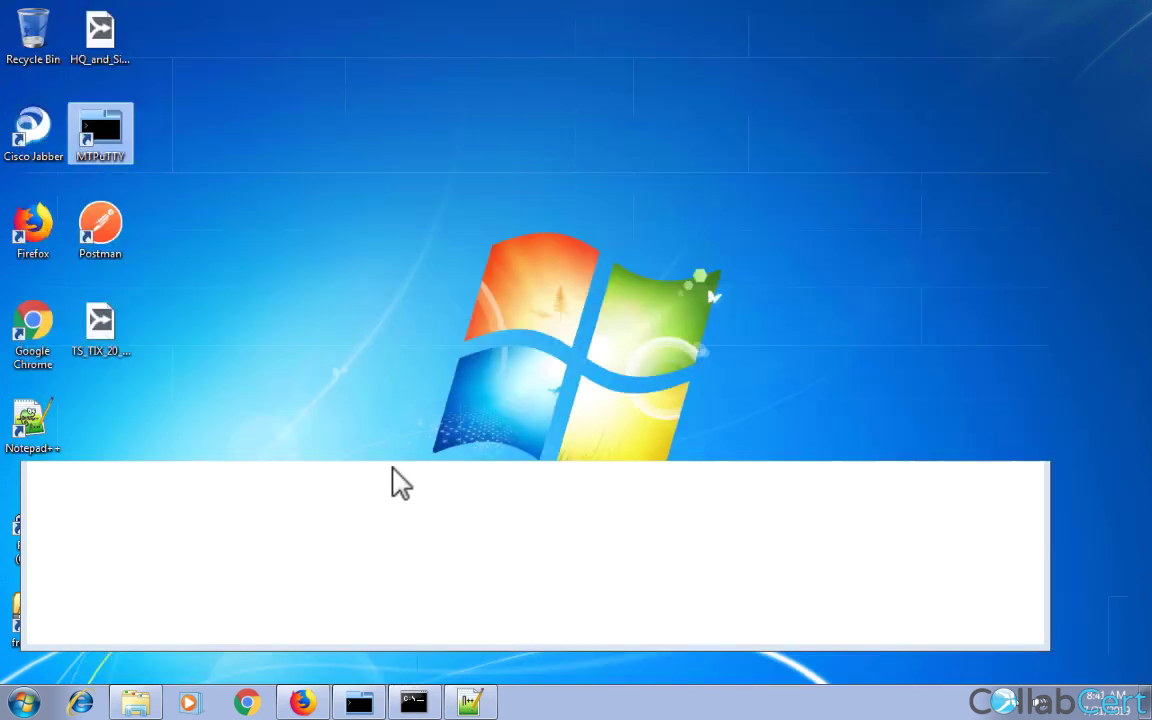
Launch Postman and switch SSL certificate verification OFF in File > Settings.
{"action": "double_click", "coordinate": [110, 231]}
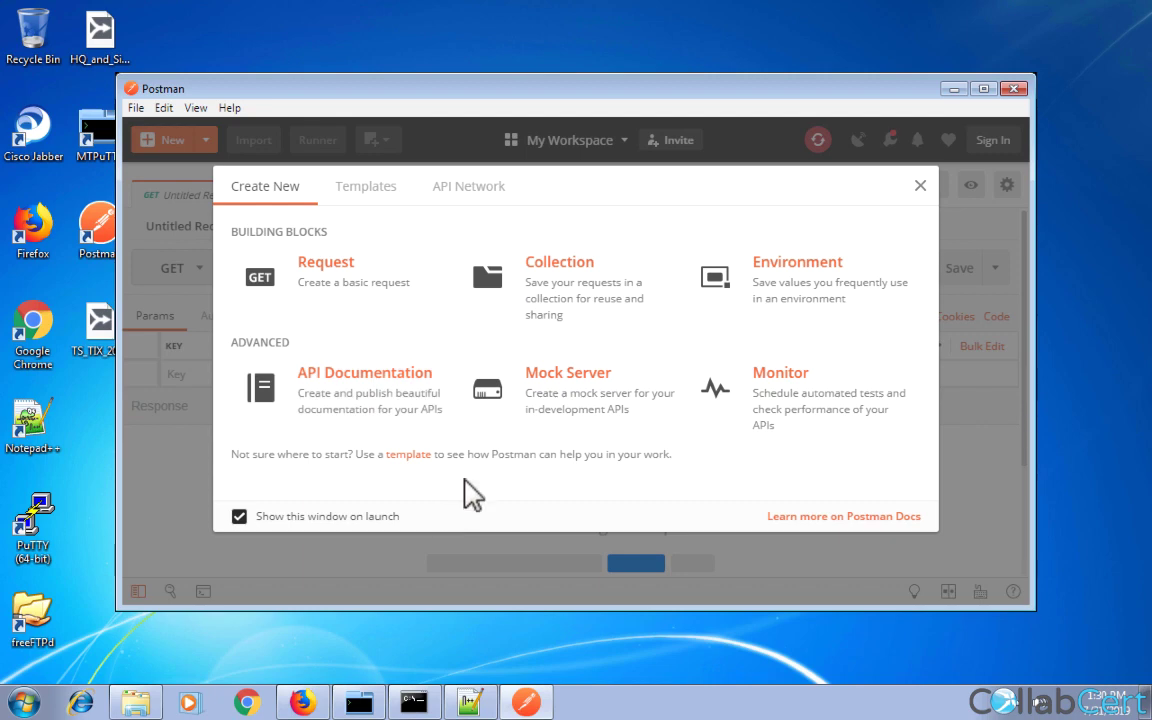
{"action": "left_click", "coordinate": [920, 188]}
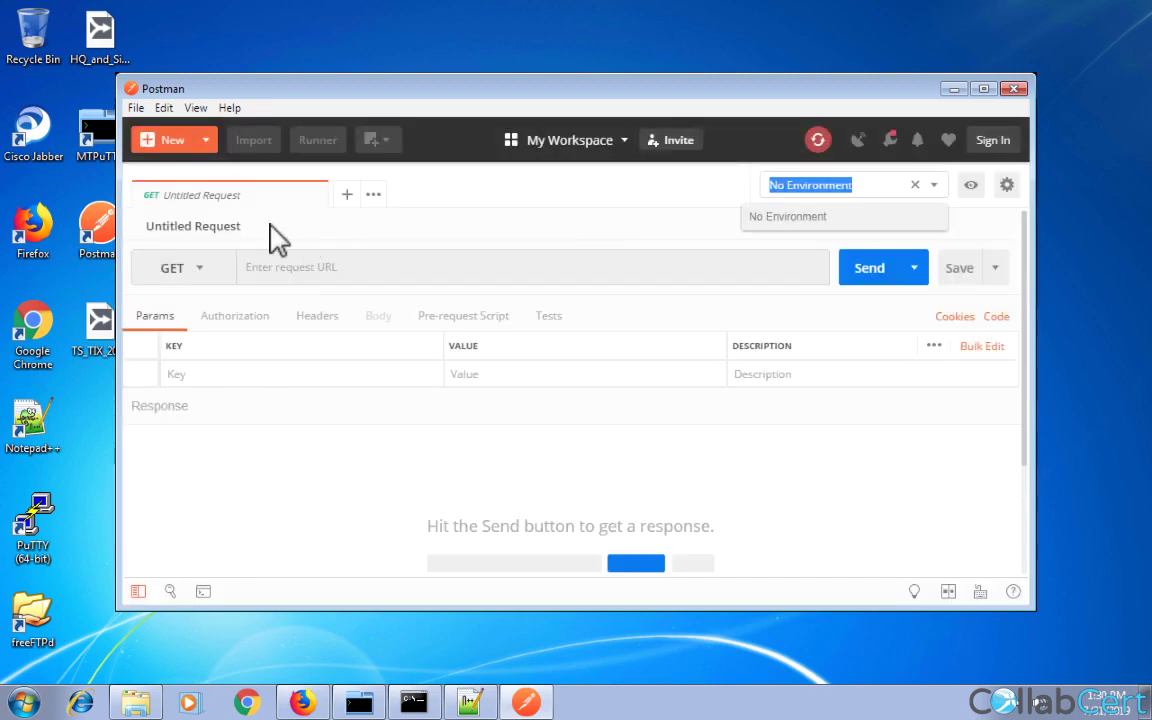
{"action": "left_click", "coordinate": [136, 110]}
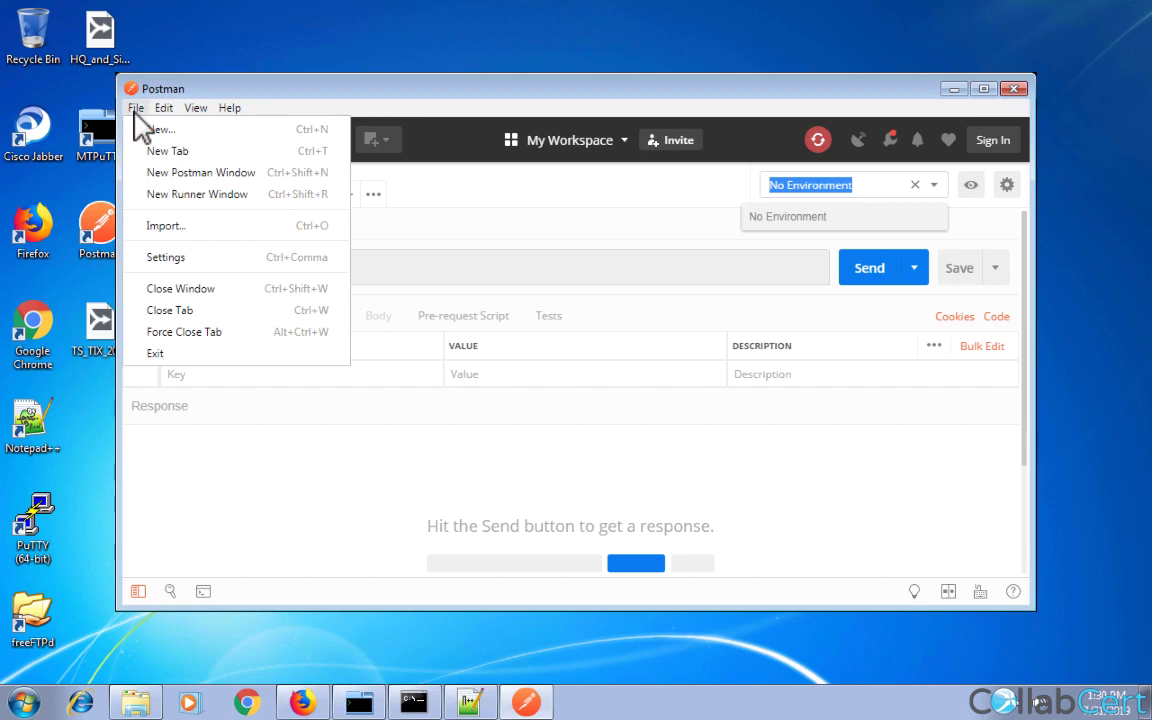
{"action": "left_click", "coordinate": [172, 258]}
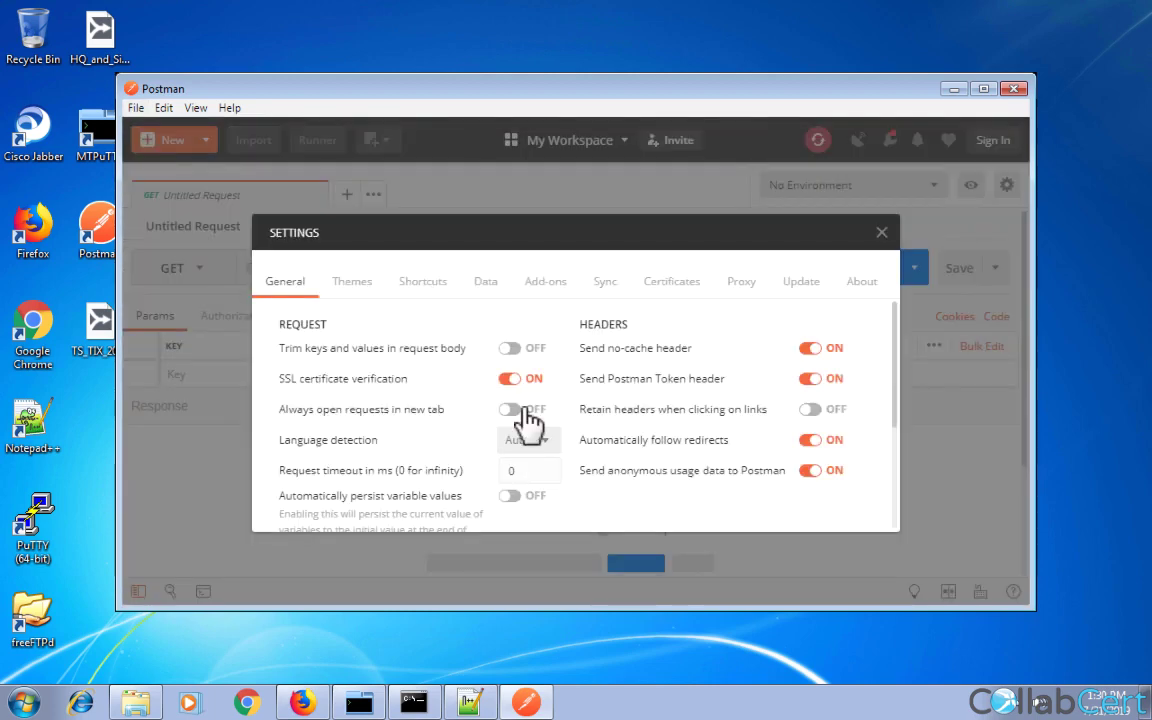
{"action": "left_click", "coordinate": [508, 380]}
{"action": "left_click", "coordinate": [881, 233]}
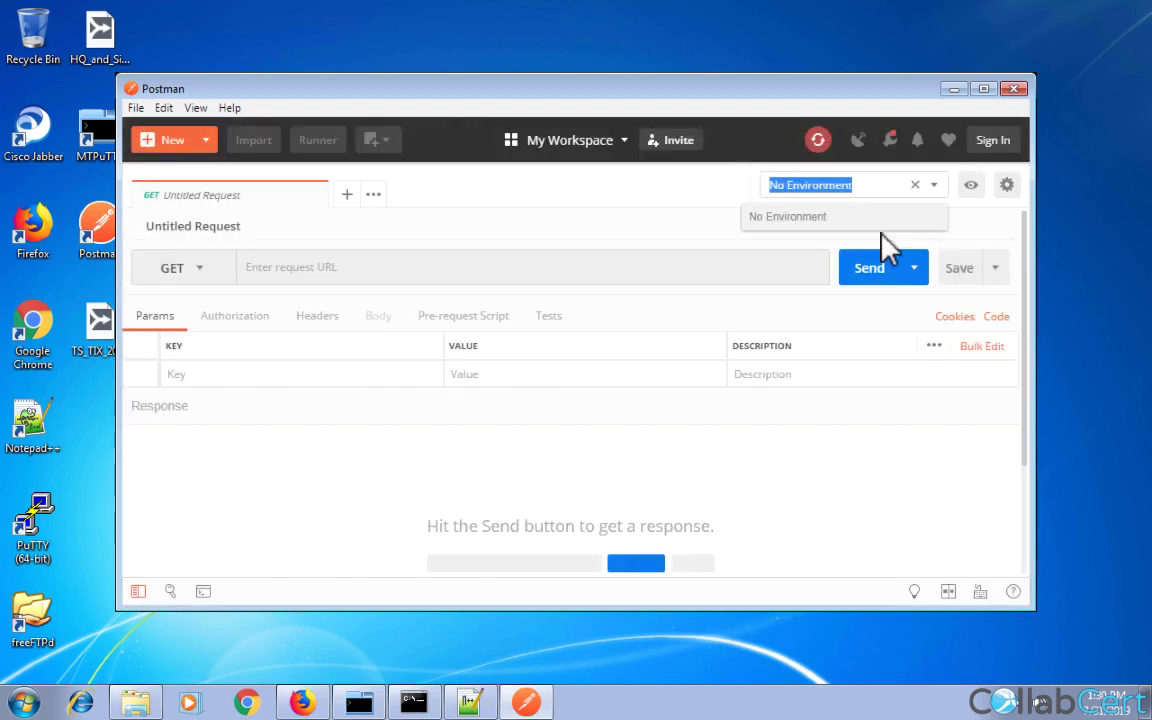
{"action": "left_click", "coordinate": [297, 267]}
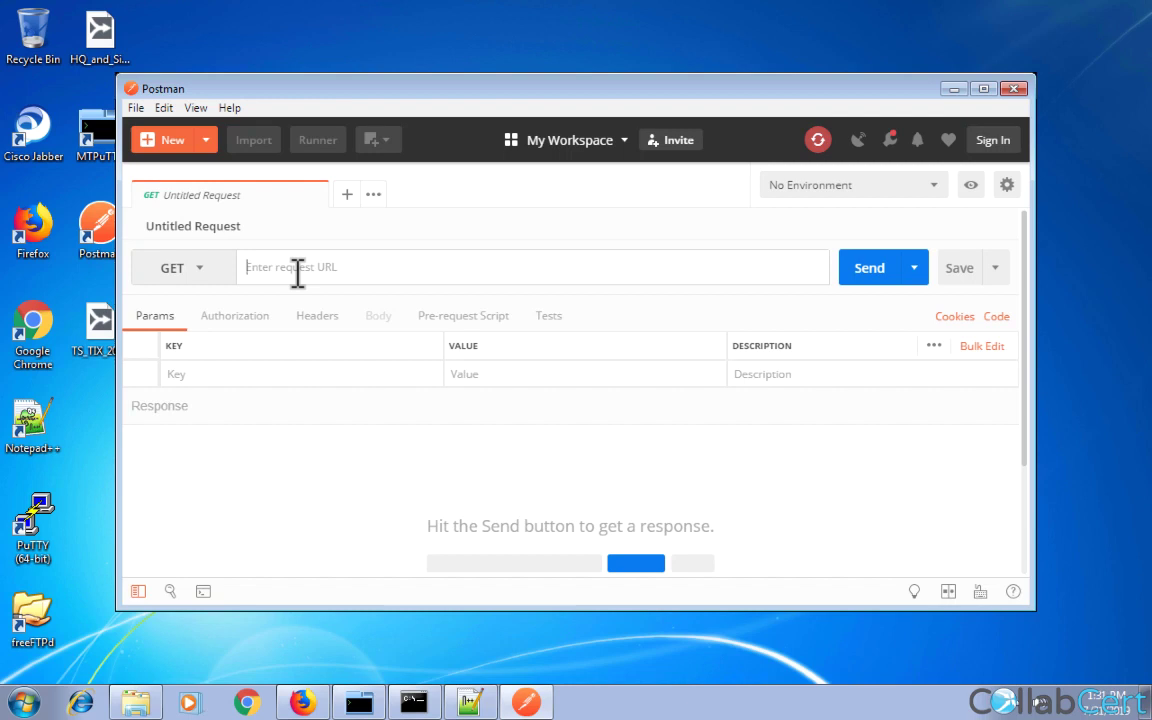
{"action": "type", "text": "https://192.100.64.31"}
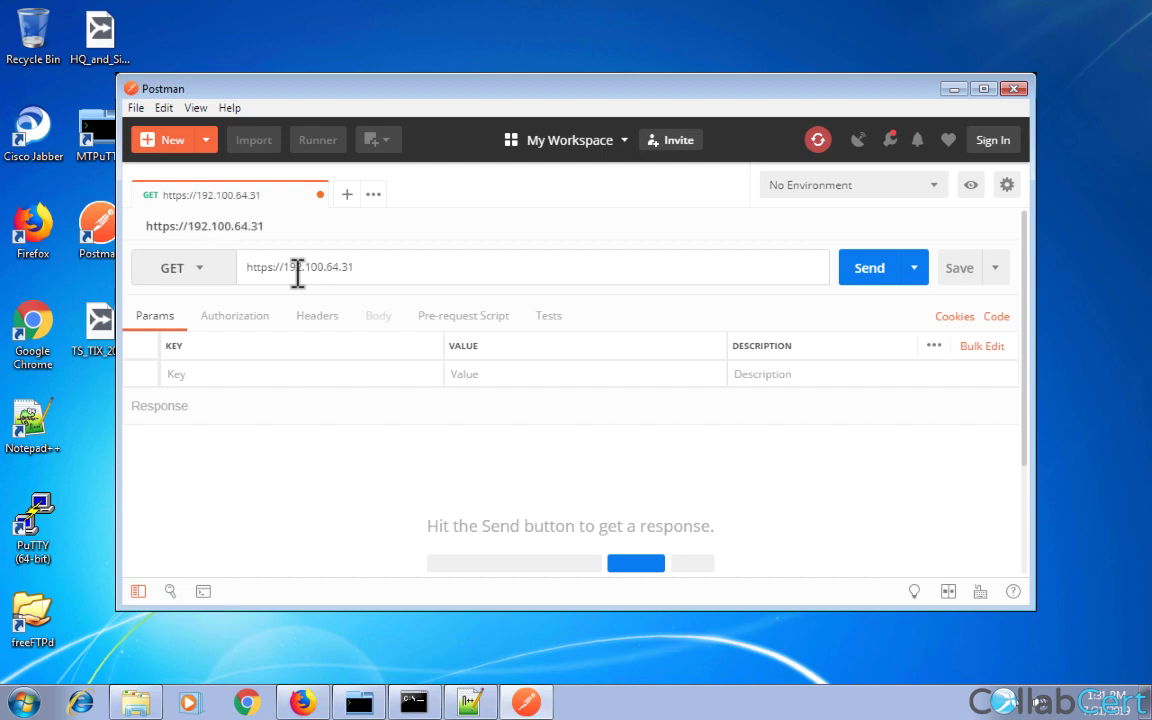
{"action": "type", "text": ":8433/api/v1"}
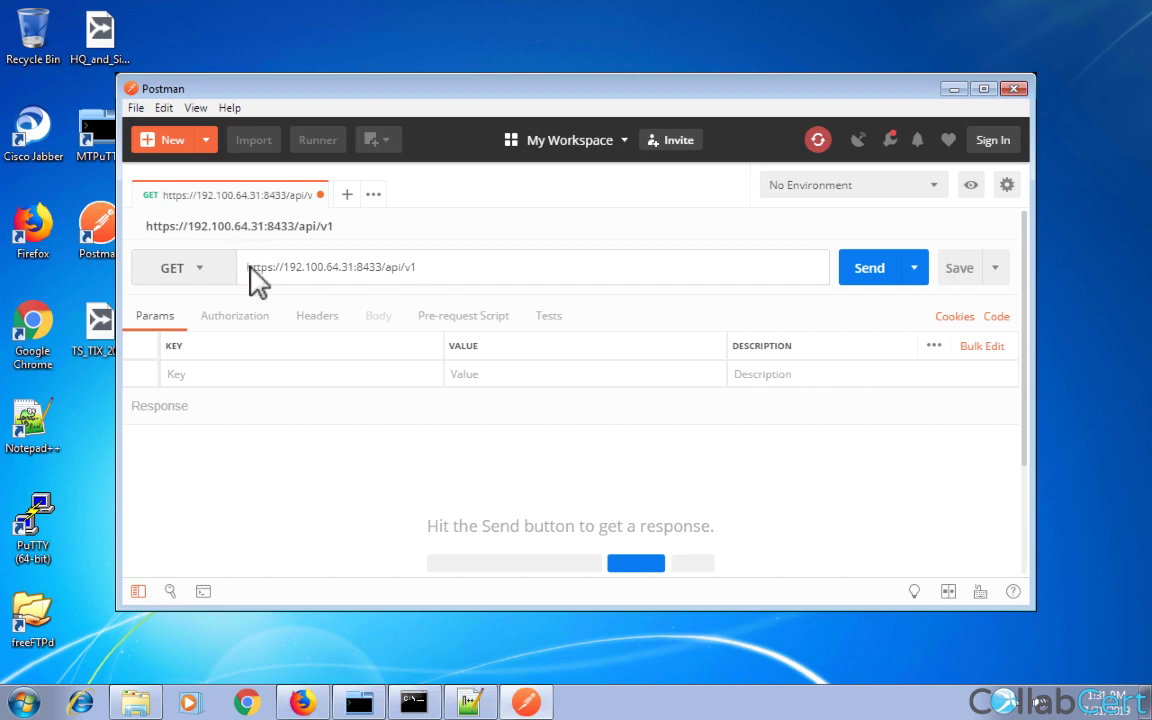
{"action": "left_click", "coordinate": [425, 268]}
{"action": "type", "text": "/system/status"}
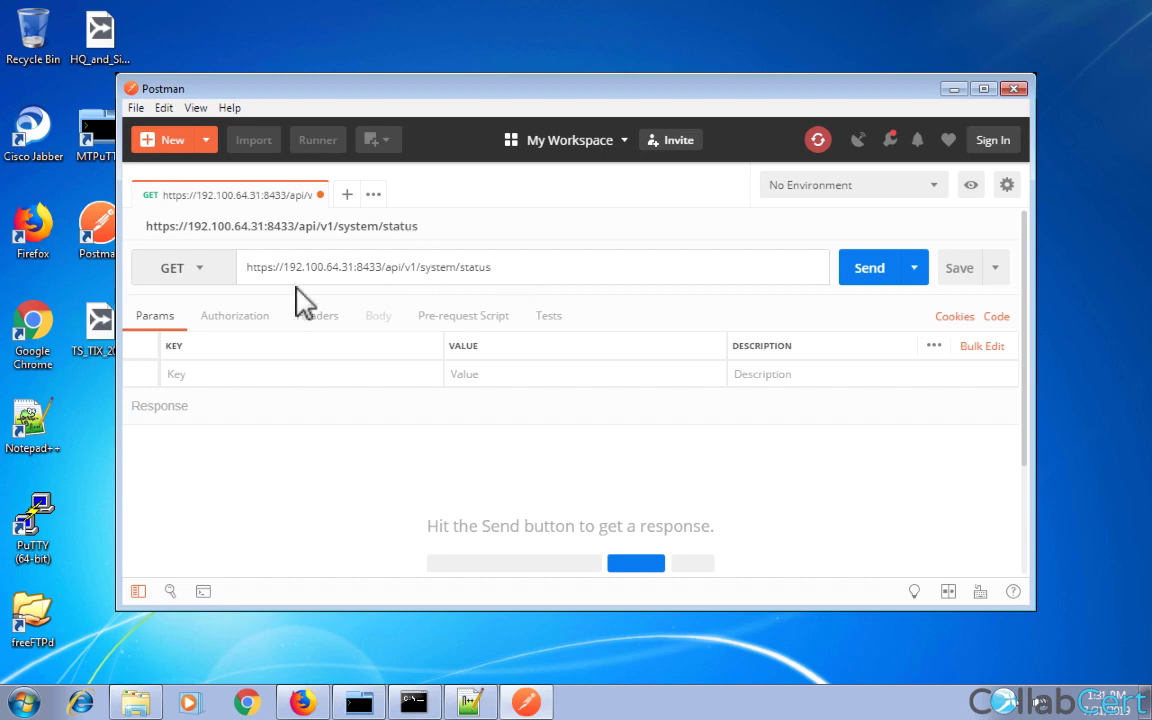
Set the request's authorization type to Basic Auth.
{"action": "left_click", "coordinate": [240, 318]}
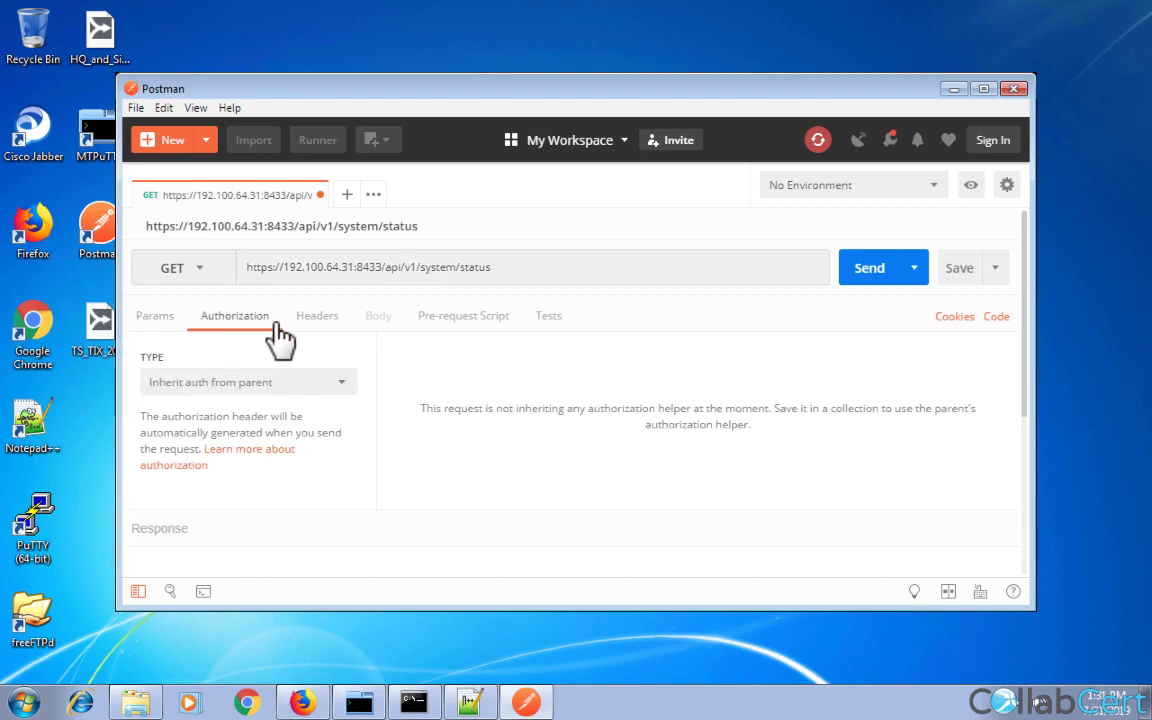
{"action": "left_click", "coordinate": [320, 381]}
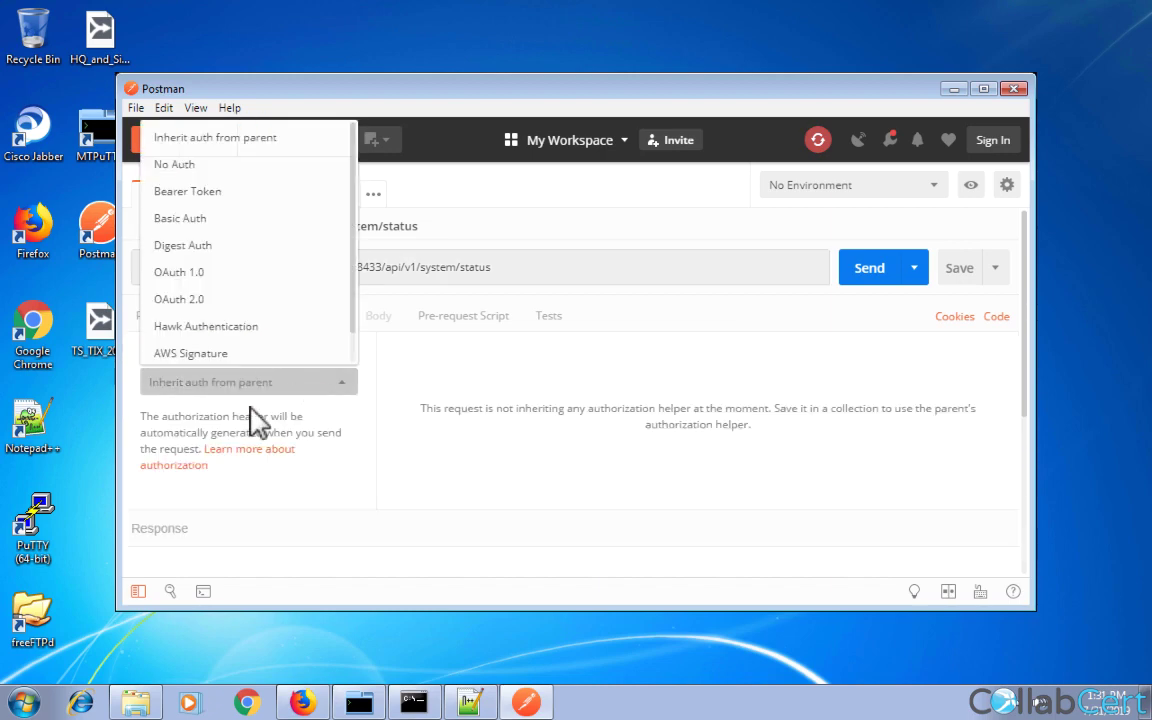
{"action": "left_click", "coordinate": [200, 218]}
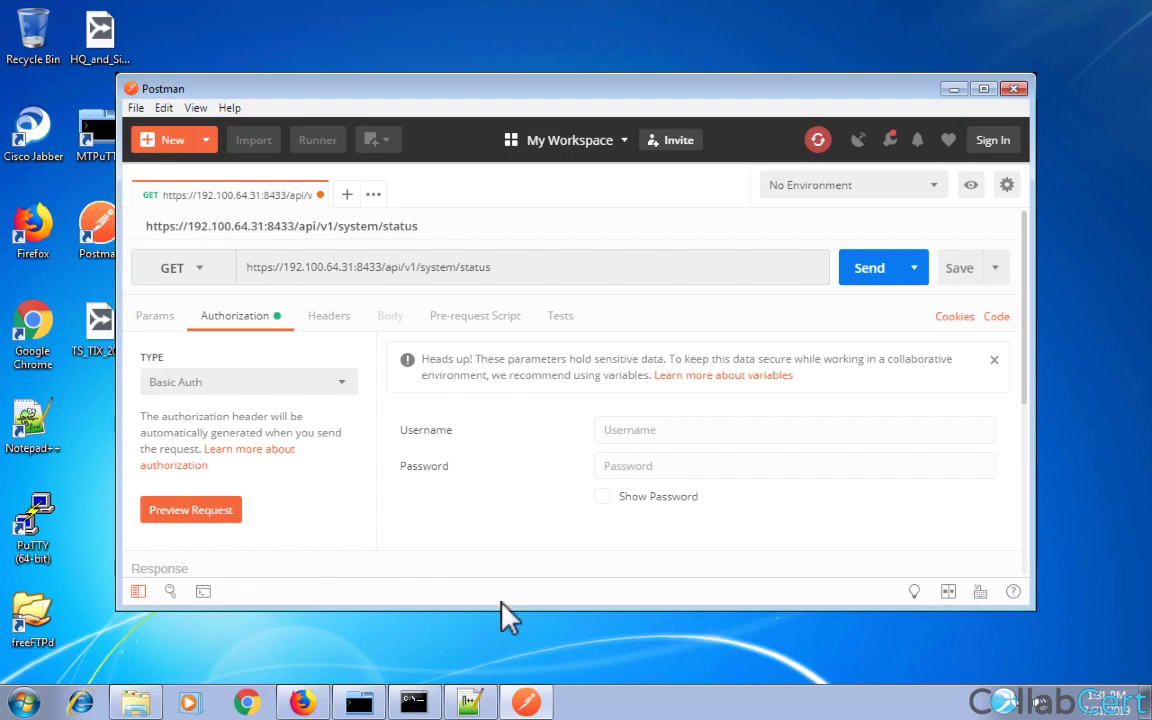
{"action": "left_click", "coordinate": [362, 700]}
Stop the log output and run 'user list' to see existing CMS users.
{"action": "key", "text": "ctrl+c"}
{"action": "key", "text": "Return"}
{"action": "key", "text": "Return"}
{"action": "key", "text": "Return"}
{"action": "key", "text": "Return"}
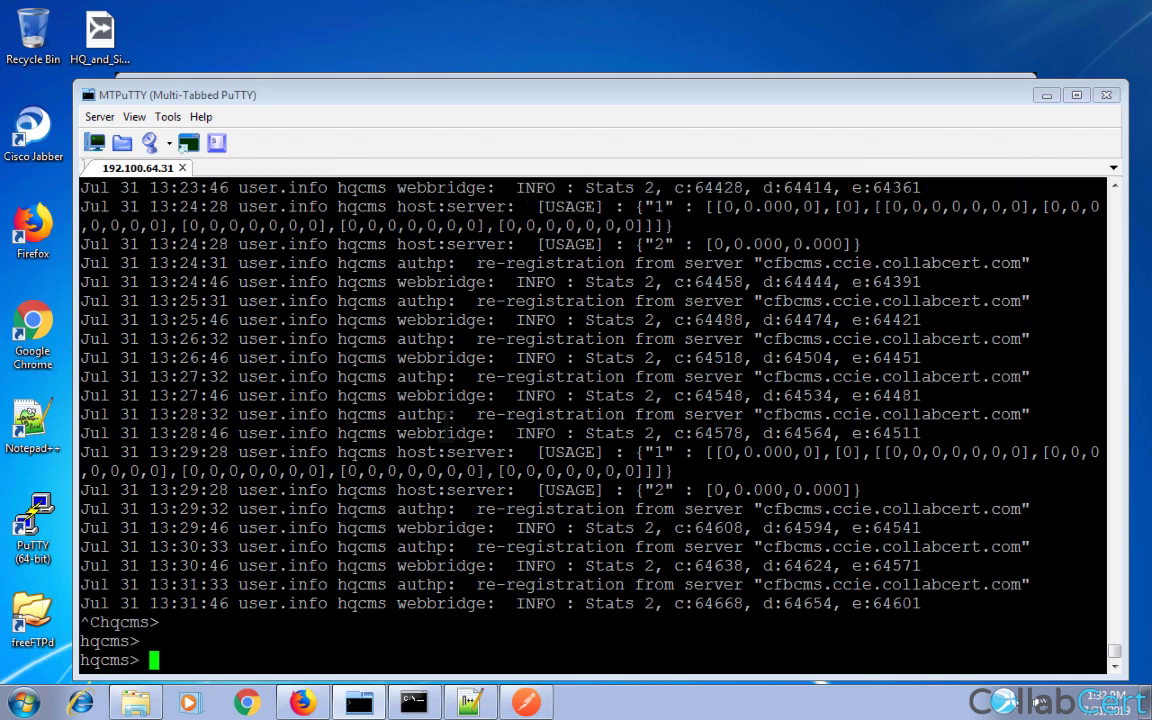
{"action": "type", "text": "user list"}
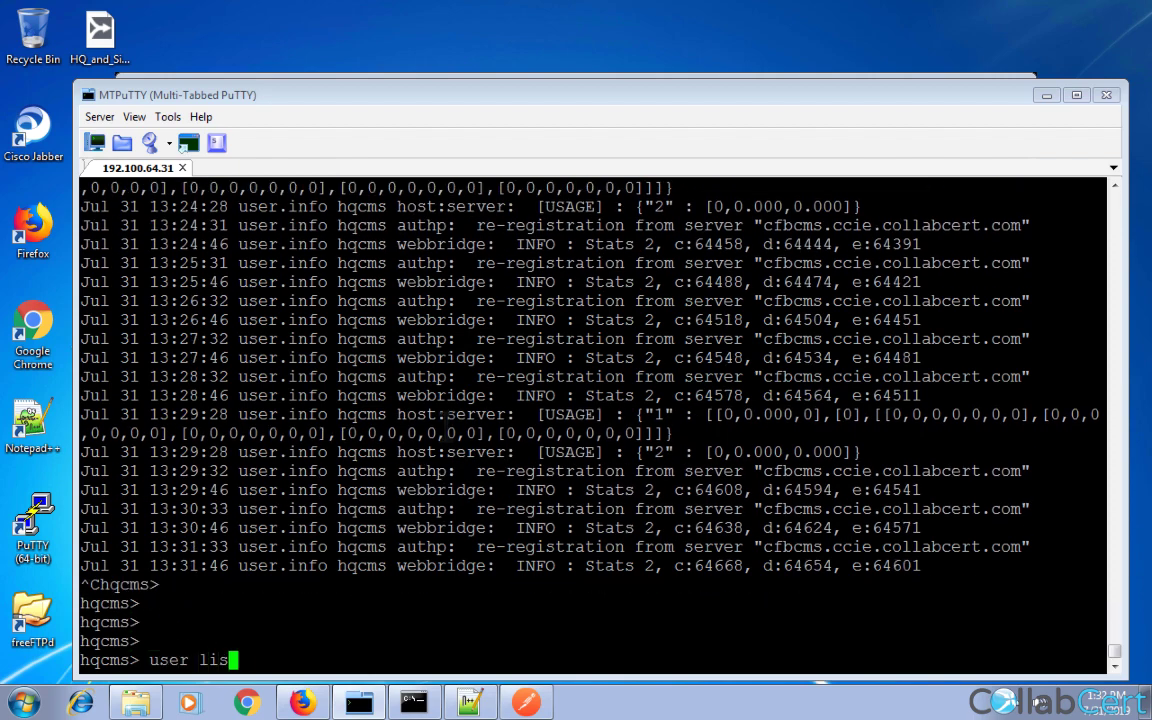
{"action": "key", "text": "Return"}
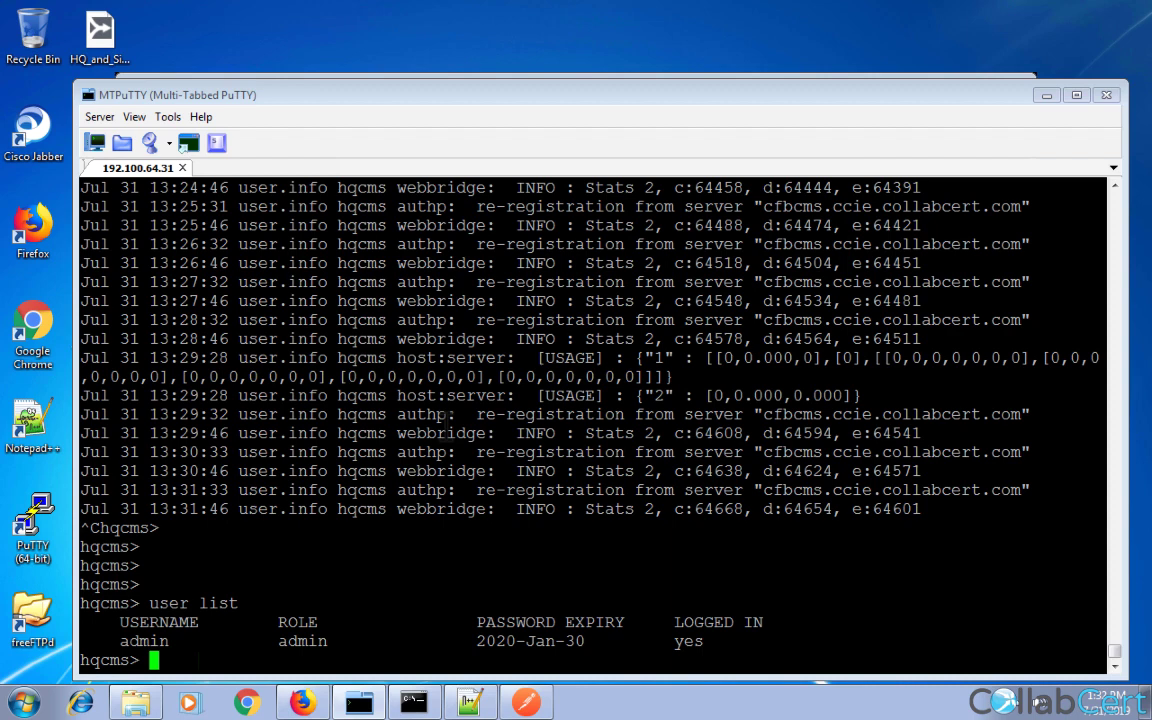
Add user api with the api role via 'user add api api', set its password, and verify with 'user list'.
{"action": "type", "text": "user add "}
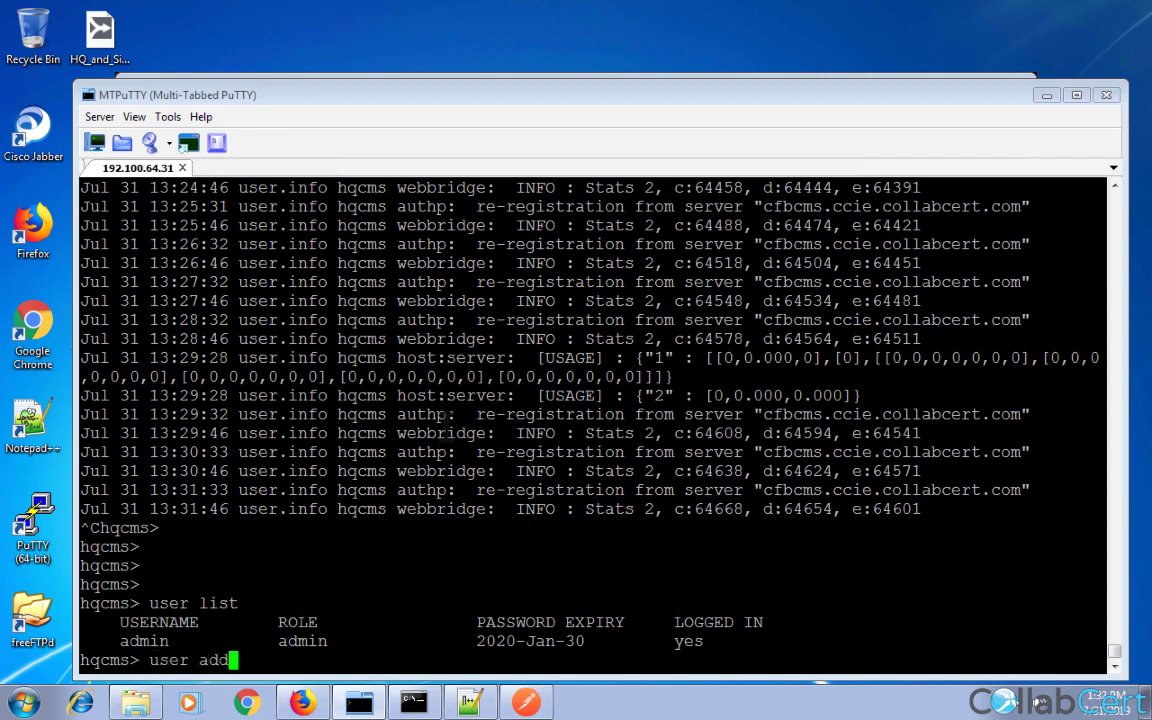
{"action": "type", "text": "api api"}
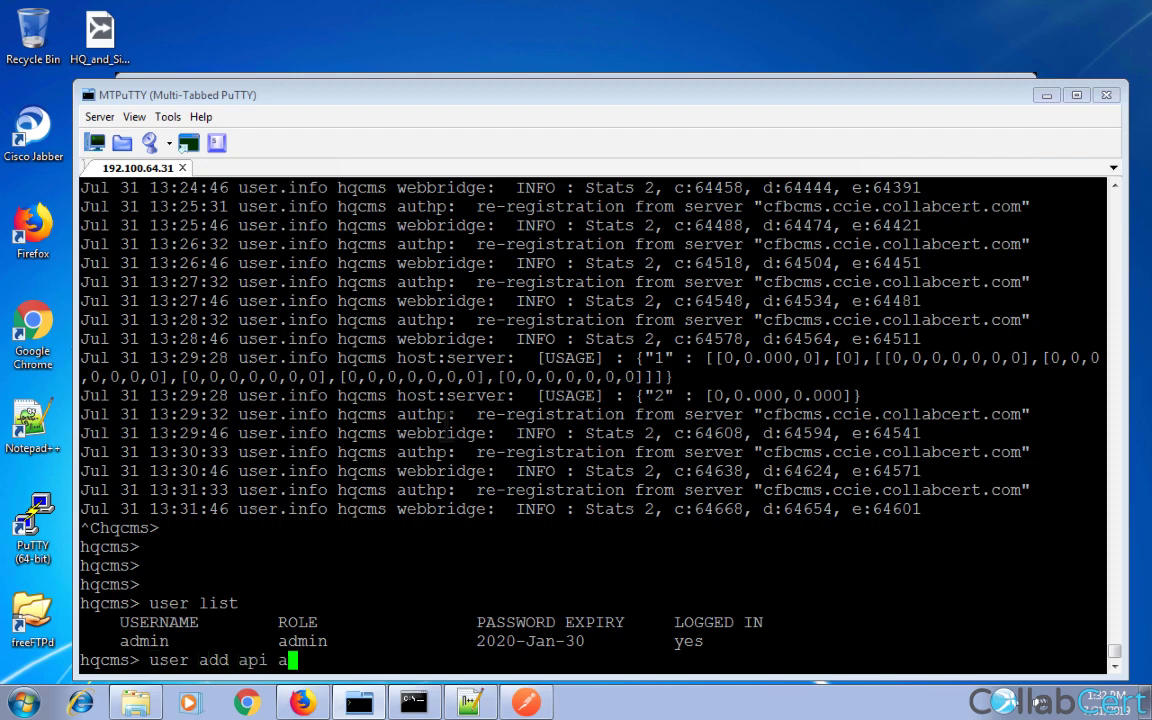
{"action": "key", "text": "Return"}
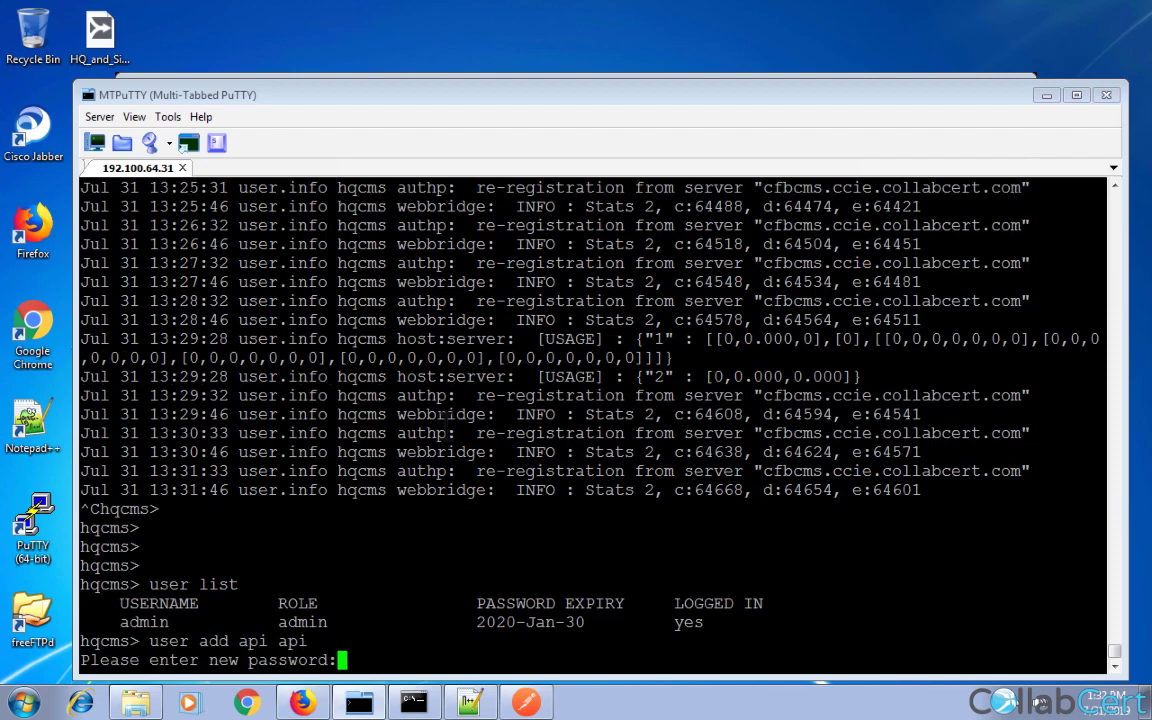
{"action": "key", "text": "Return"}
{"action": "key", "text": "Return"}
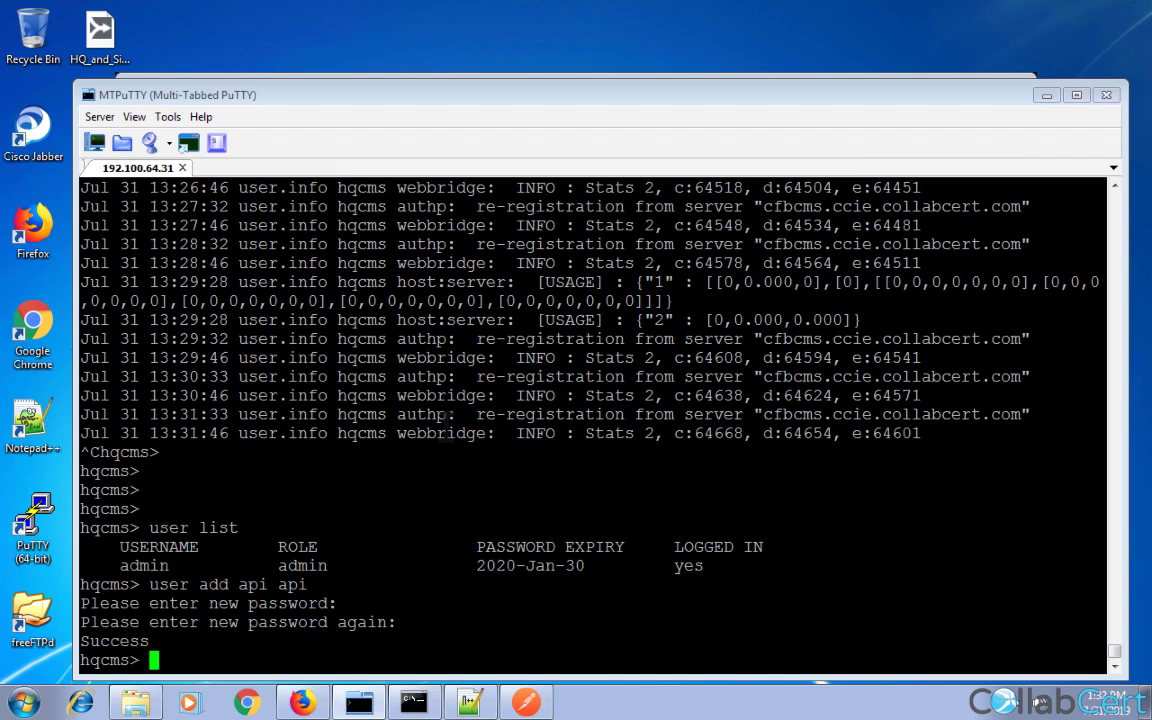
{"action": "type", "text": "user list"}
{"action": "key", "text": "Return"}
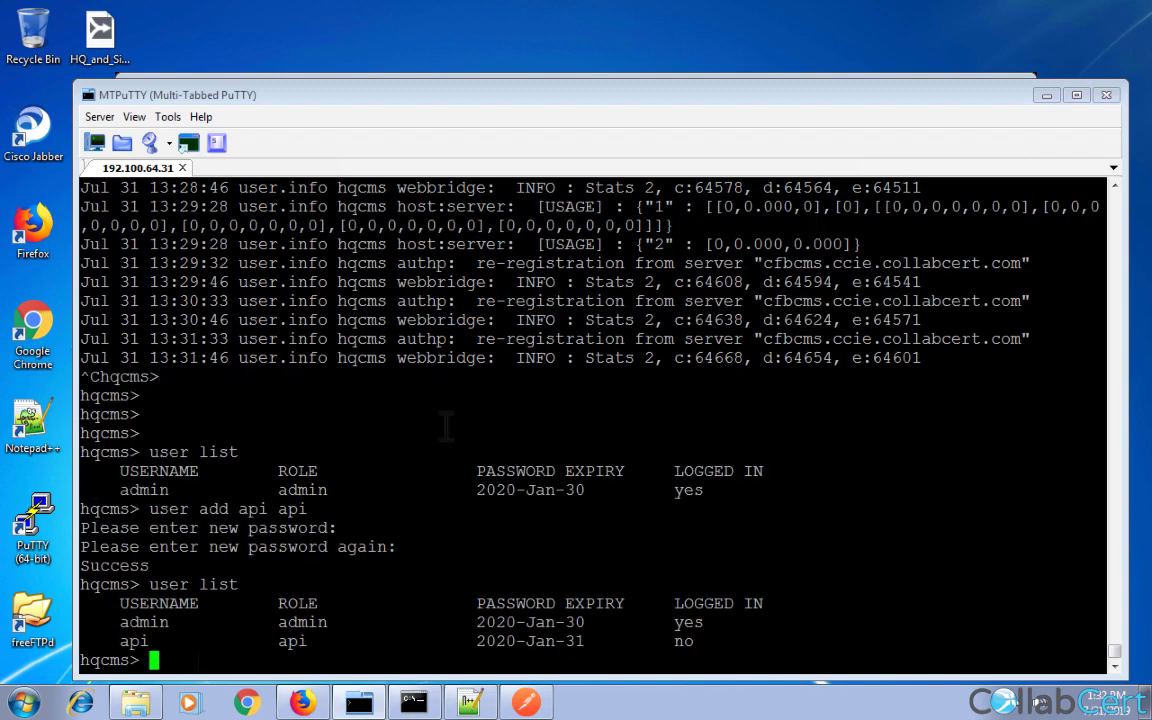
{"action": "double_click", "coordinate": [281, 641]}
{"action": "left_click", "coordinate": [135, 634]}
{"action": "double_click", "coordinate": [135, 641]}
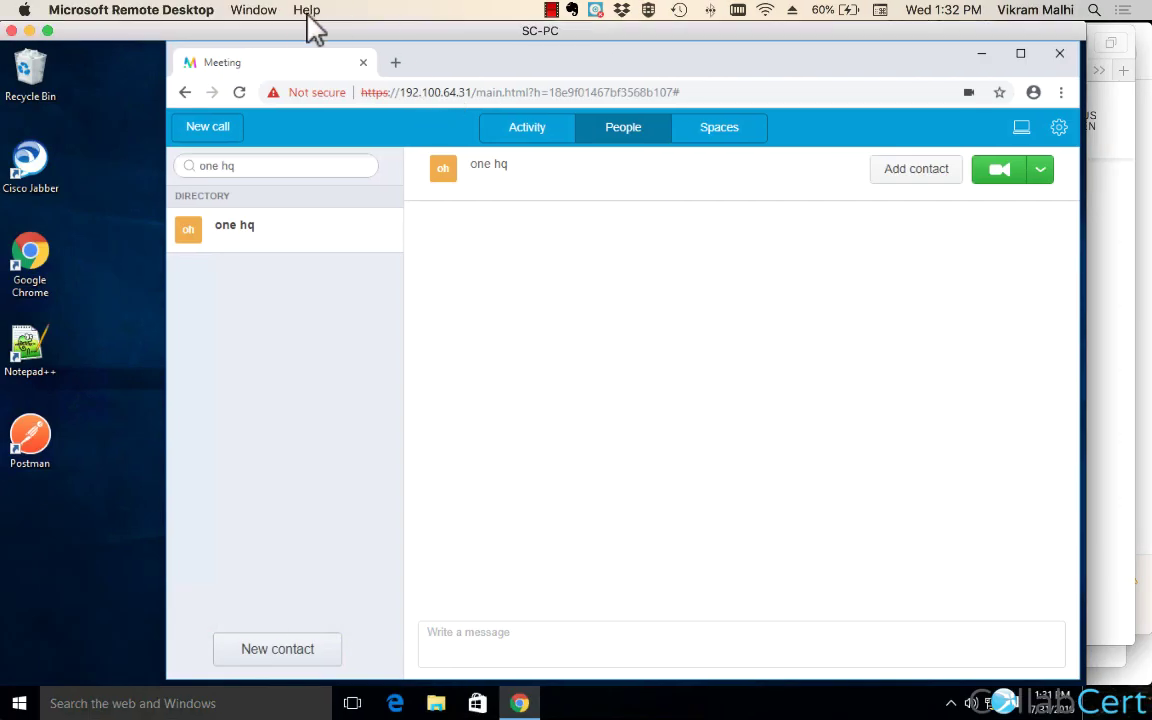
Switch to the HQ-PC session and resume 'syslog follow'.
{"action": "left_click", "coordinate": [253, 10]}
{"action": "left_click", "coordinate": [268, 91]}
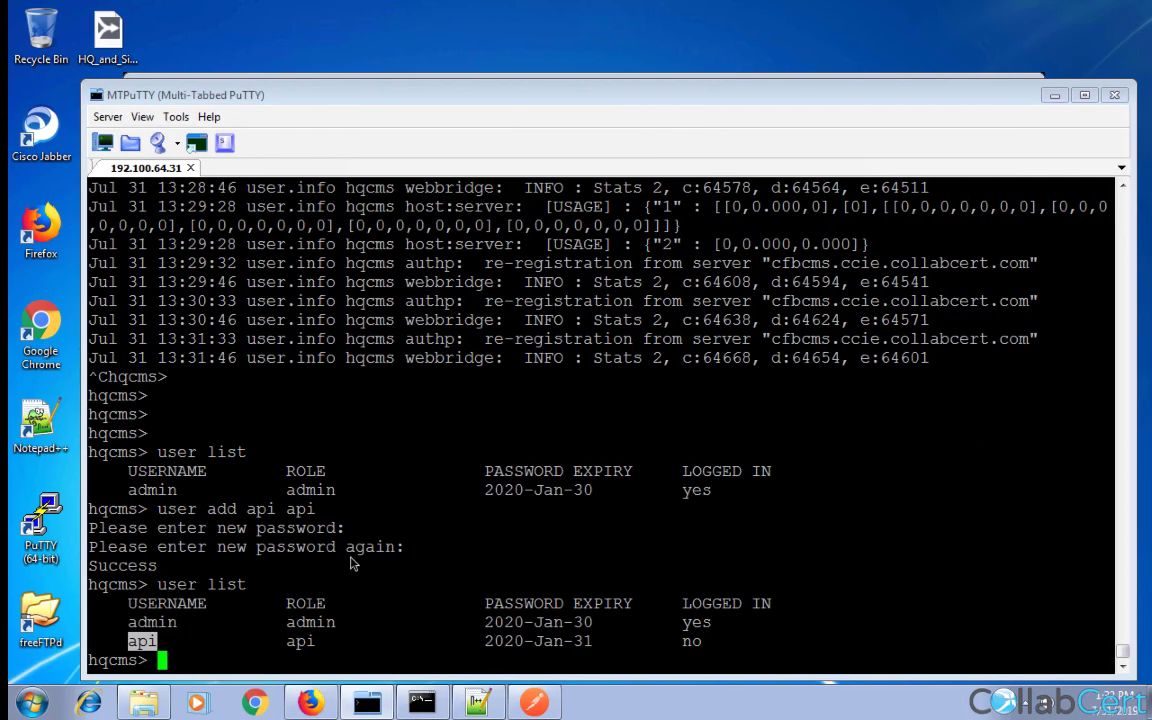
{"action": "mouse_move", "coordinate": [534, 703]}
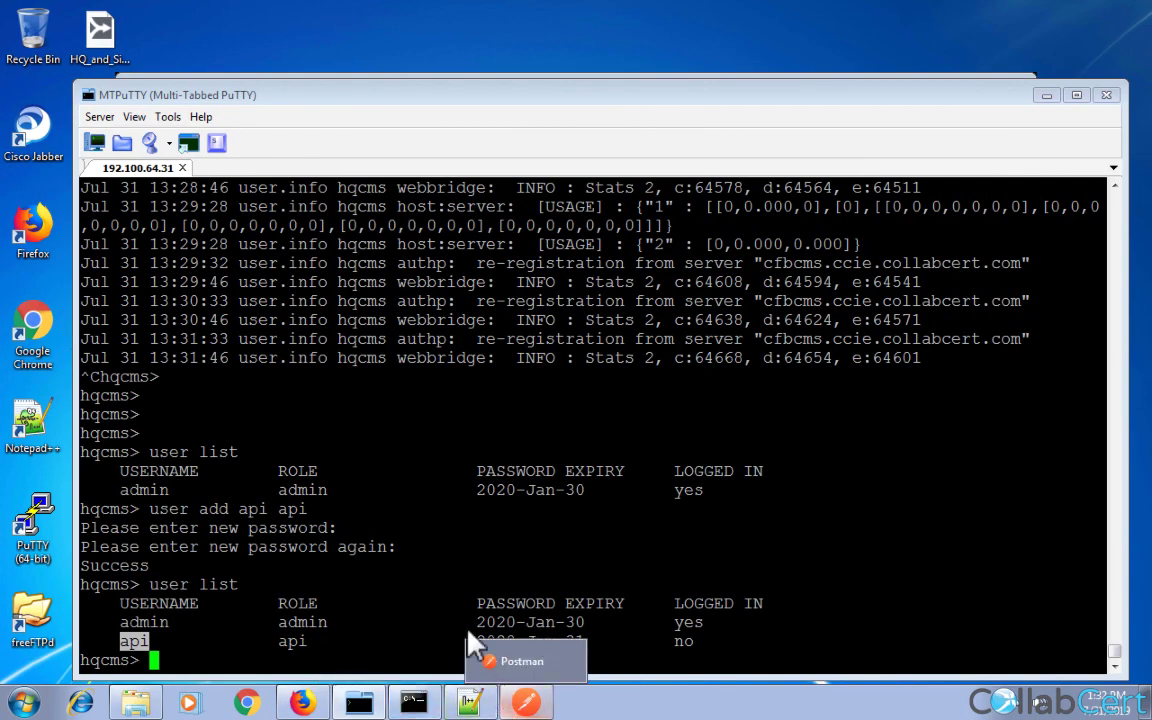
{"action": "key", "text": "Up"}
{"action": "key", "text": "Up"}
{"action": "key", "text": "Up"}
{"action": "key", "text": "Up"}
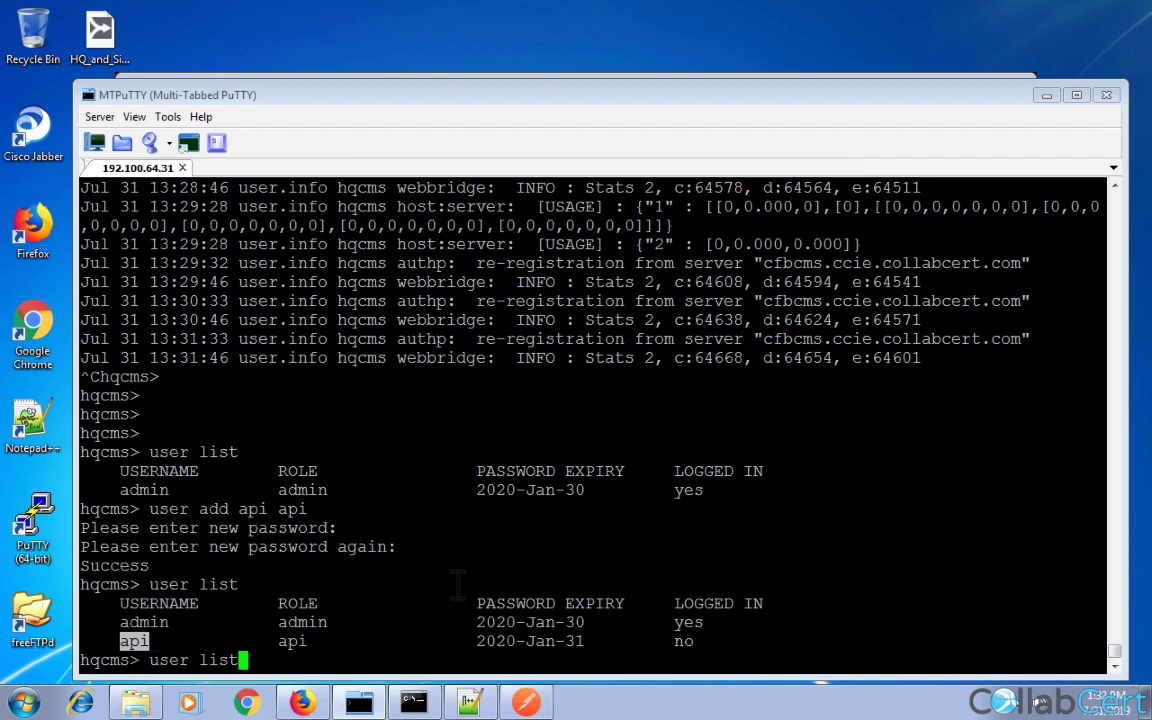
{"action": "key", "text": "Return"}
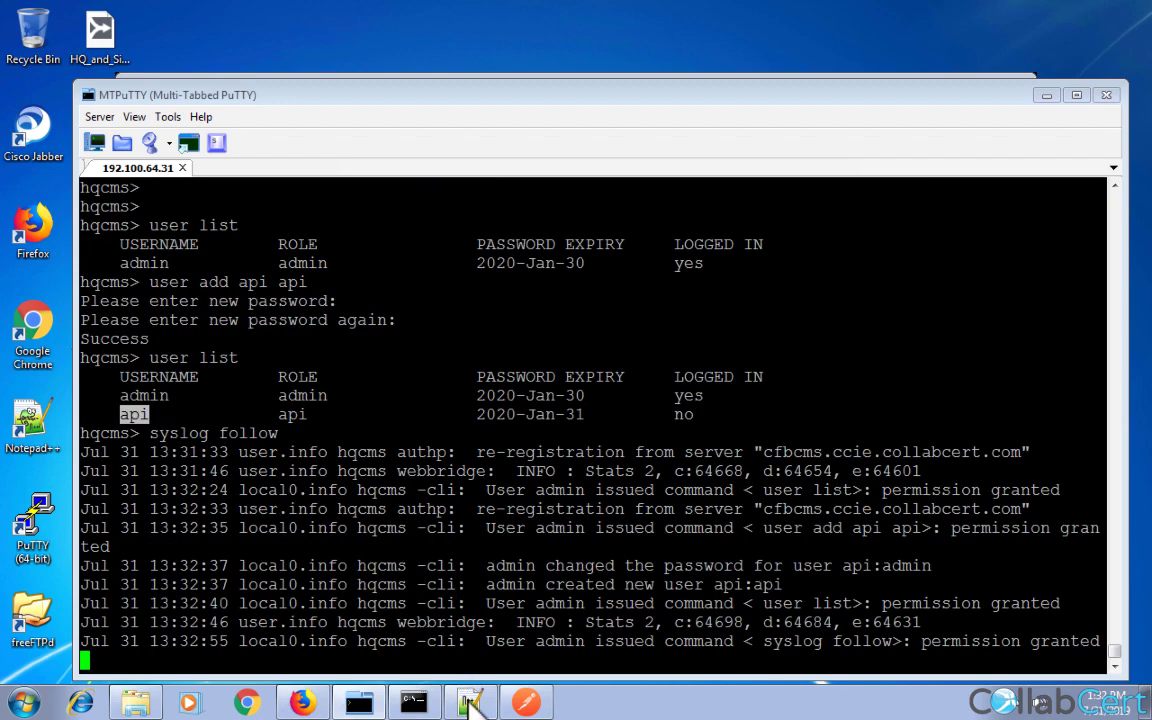
Enter Basic Auth username api and its password, then send the status request, which gets no response.
{"action": "left_click", "coordinate": [516, 708]}
{"action": "left_click", "coordinate": [622, 430]}
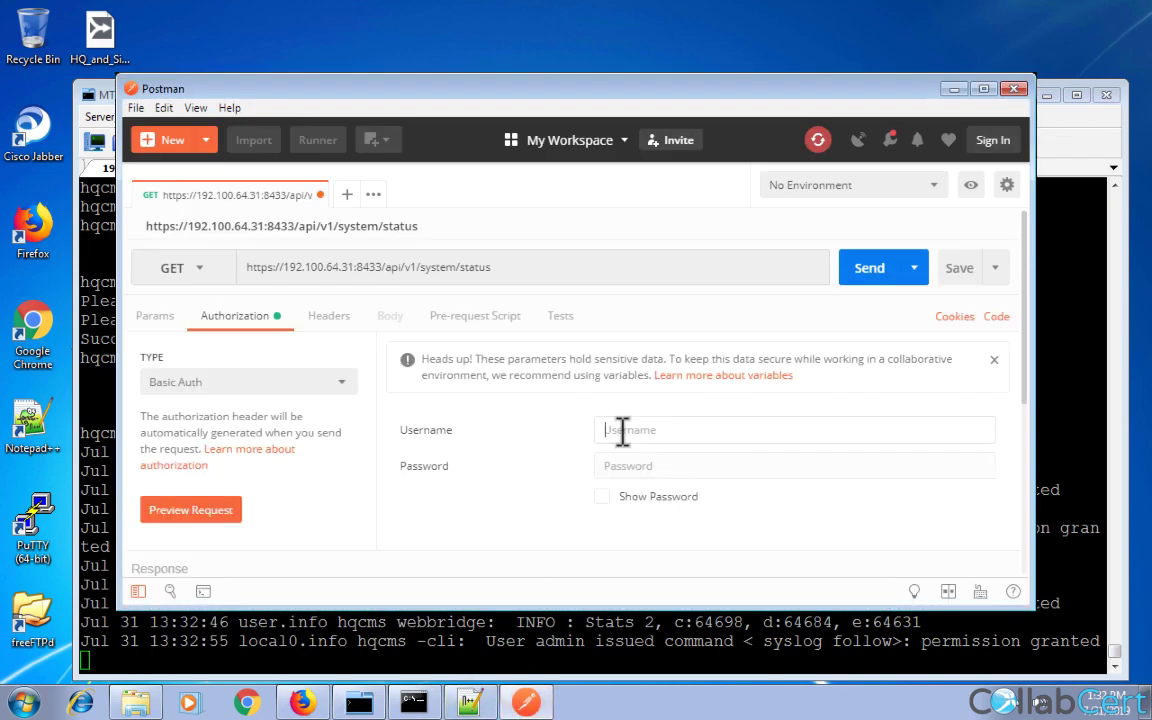
{"action": "type", "text": "api"}
{"action": "key", "text": "Tab"}
{"action": "type", "text": "•••"}
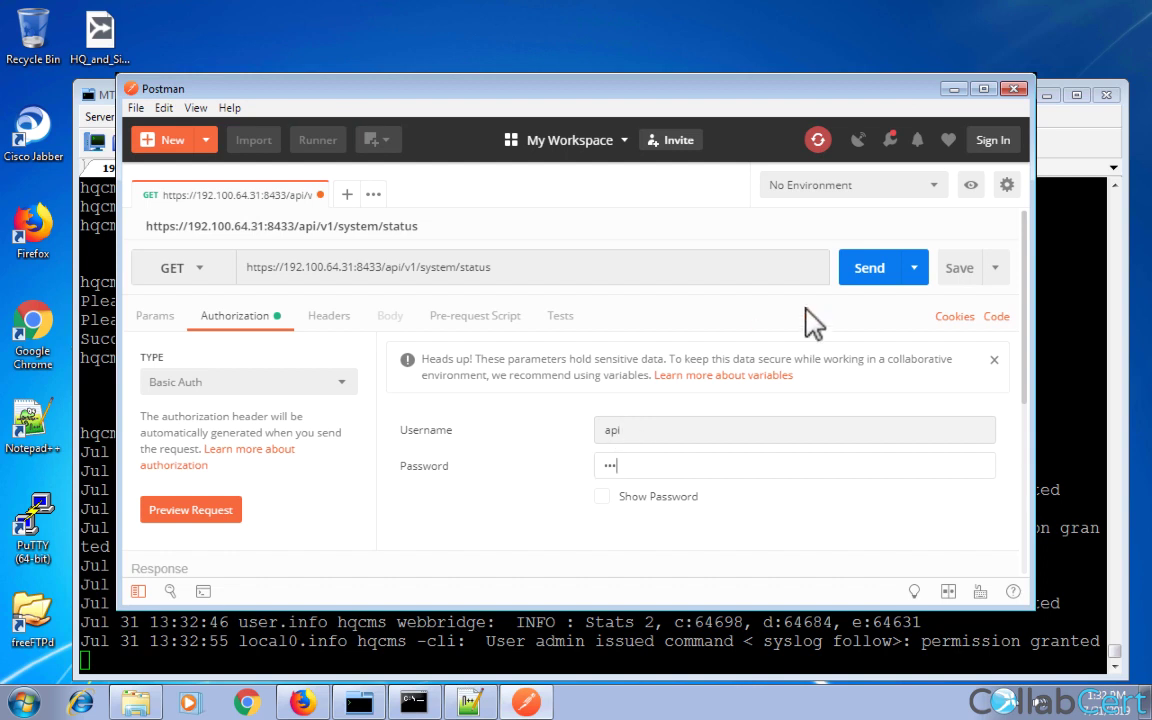
{"action": "left_click", "coordinate": [863, 289]}
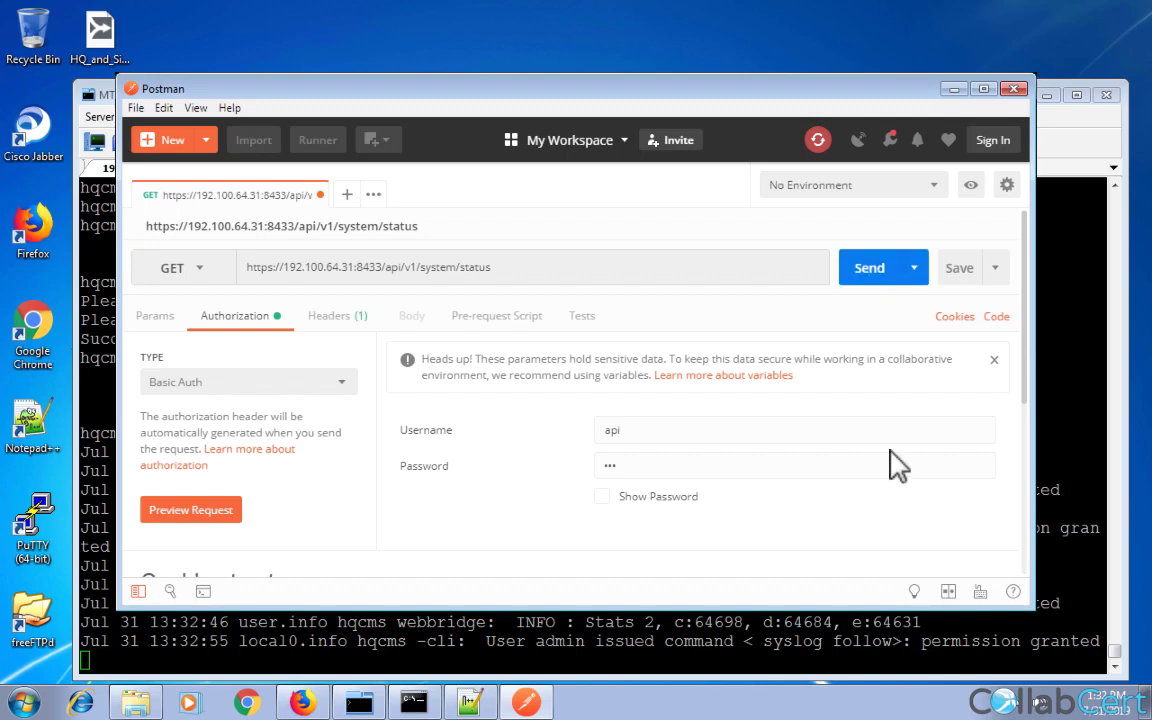
{"action": "scroll", "coordinate": [897, 463], "scroll_direction": "down", "scroll_amount": 5}
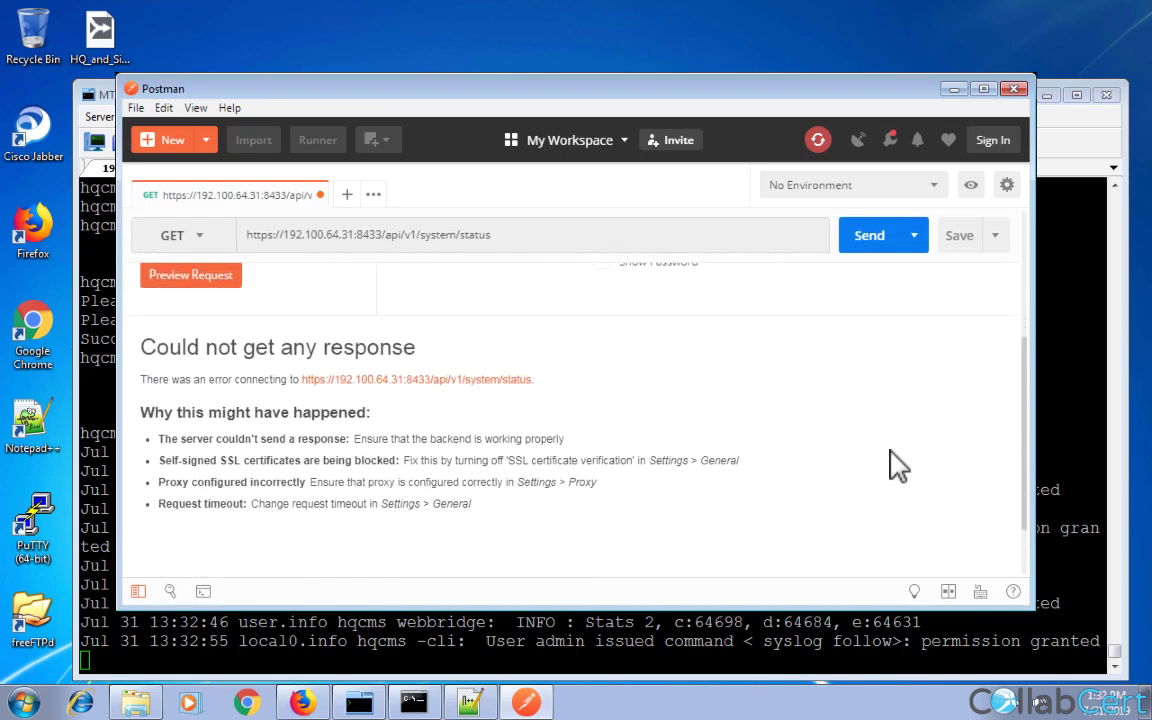
{"action": "scroll", "coordinate": [897, 463], "scroll_direction": "up", "scroll_amount": 5}
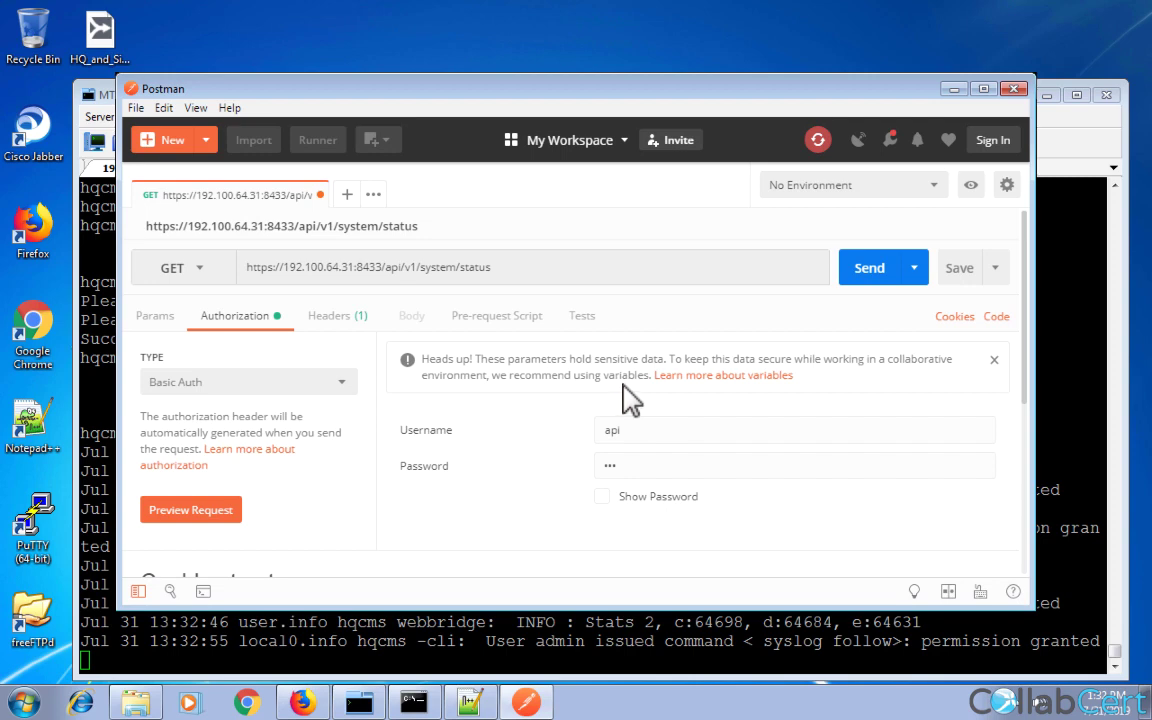
Change the URL port from 8433 to 8443, resend, and highlight softwareVersion 2.2.9 in the 200 OK XML.
{"action": "left_click", "coordinate": [373, 265]}
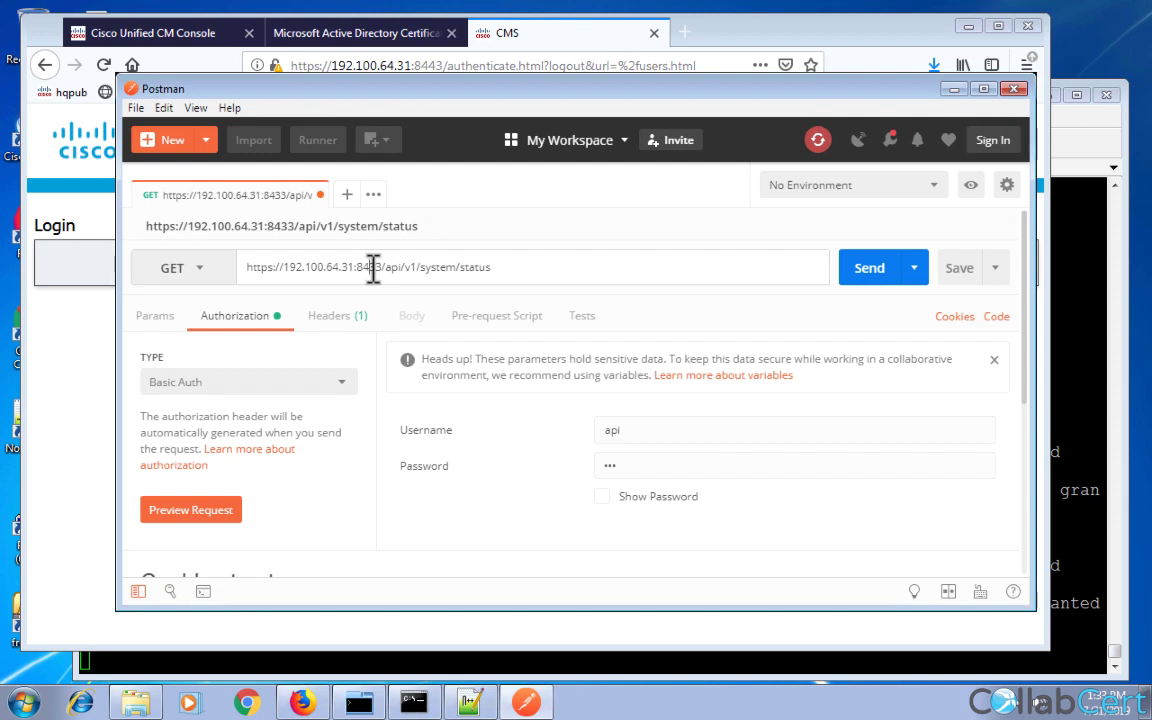
{"action": "key", "text": "BackSpace"}
{"action": "type", "text": "4"}
{"action": "left_click", "coordinate": [880, 278]}
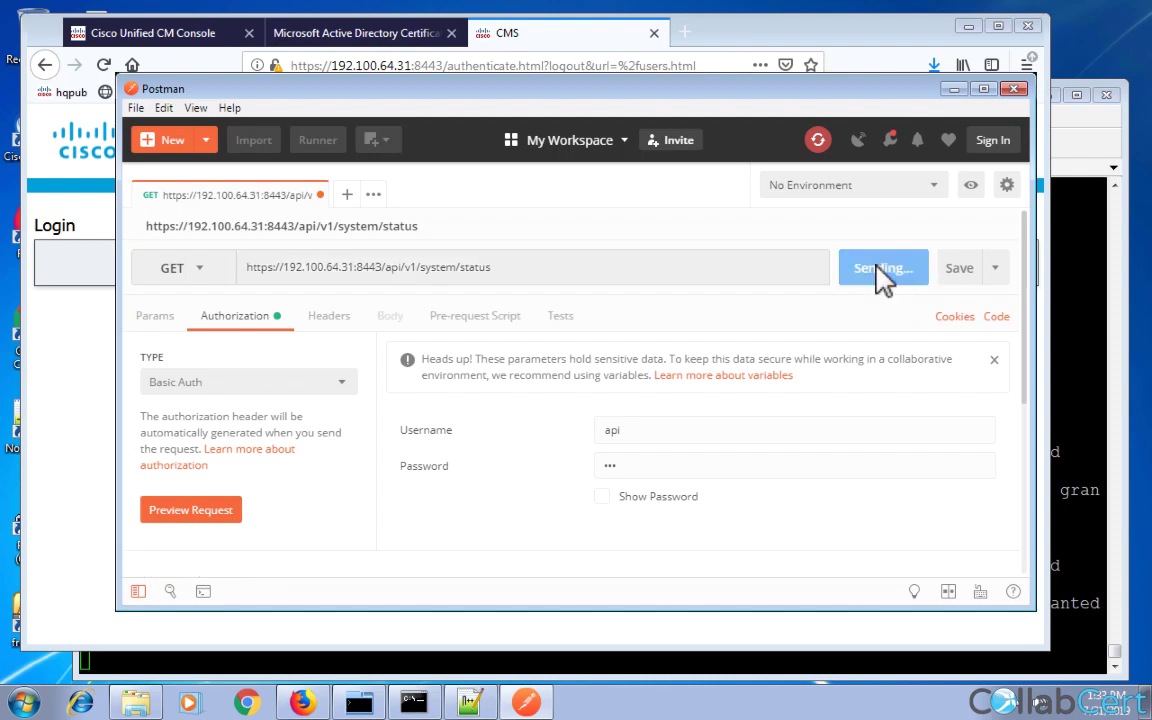
{"action": "scroll", "coordinate": [775, 505], "scroll_direction": "down", "scroll_amount": 2}
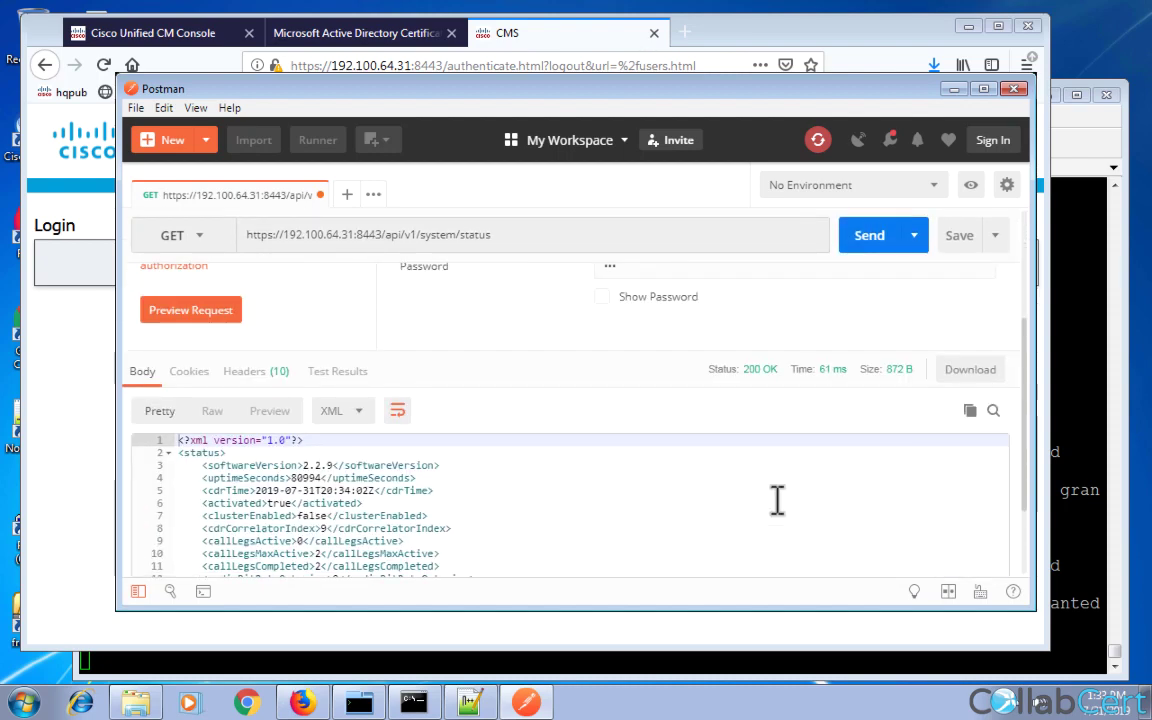
{"action": "scroll", "coordinate": [777, 500], "scroll_direction": "down", "scroll_amount": 1}
{"action": "mouse_move", "coordinate": [755, 318]}
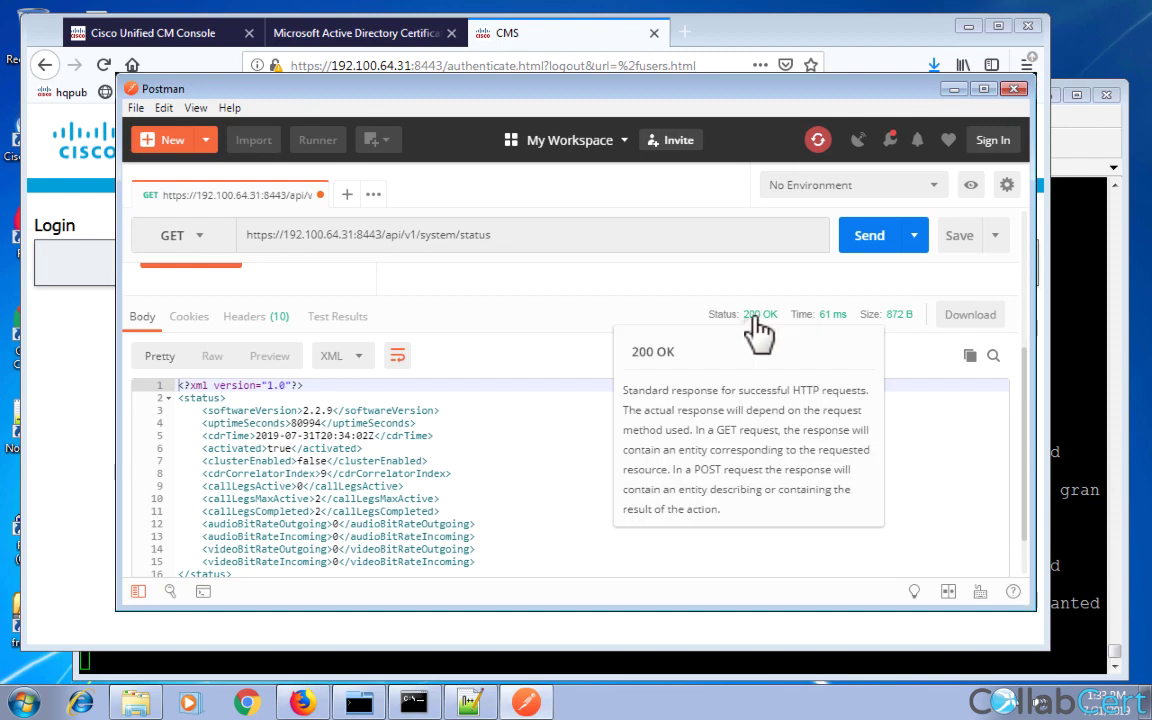
{"action": "left_click", "coordinate": [294, 411]}
{"action": "left_click_drag", "start_coordinate": [301, 411], "coordinate": [339, 411]}
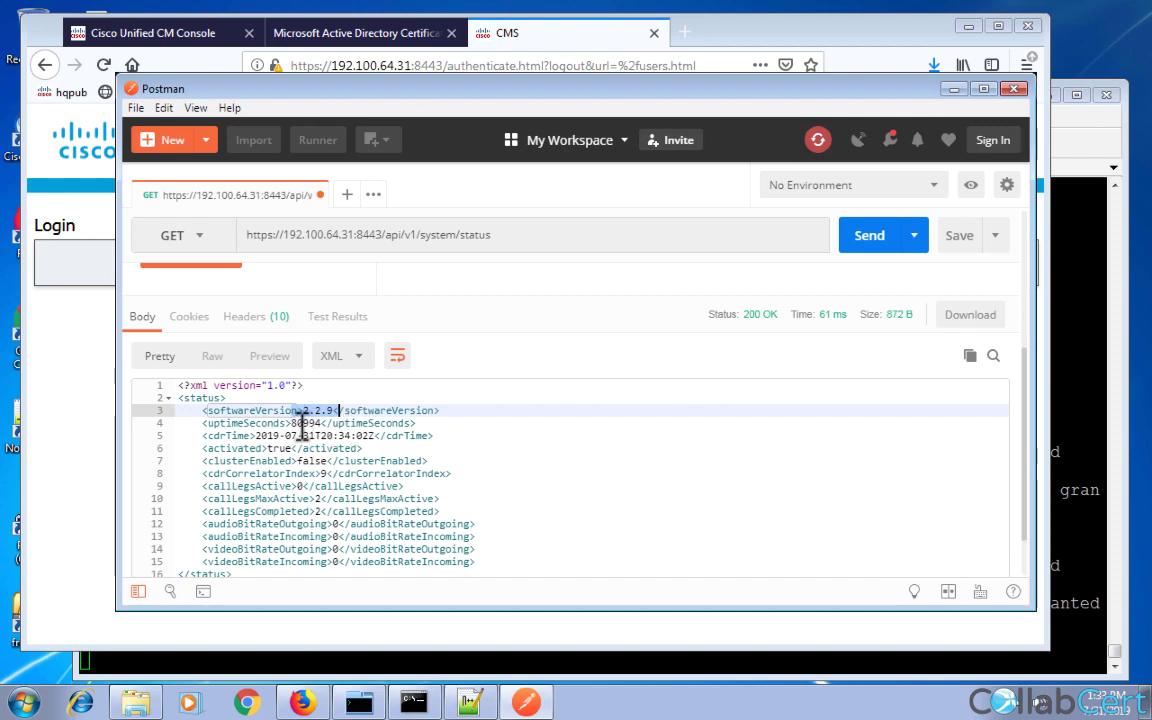
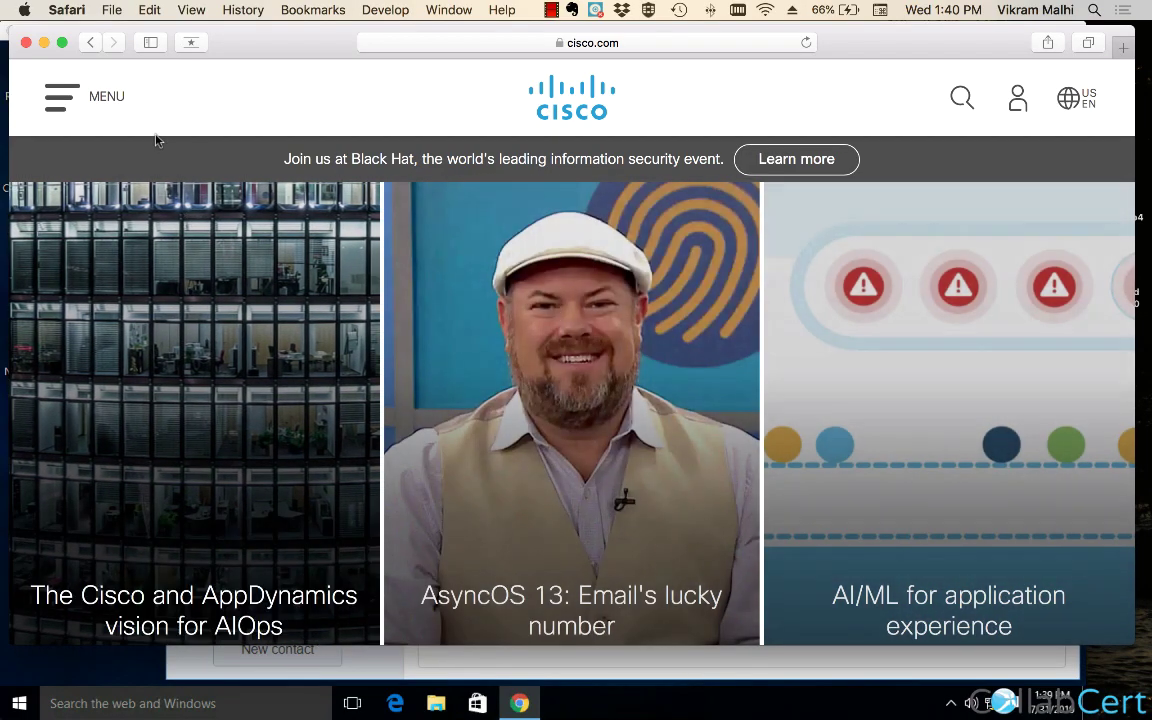
Browse Support to Meeting Server programming guides and open the 2.4 and 2.5 API Reference Guide PDF.
{"action": "left_click", "coordinate": [65, 110]}
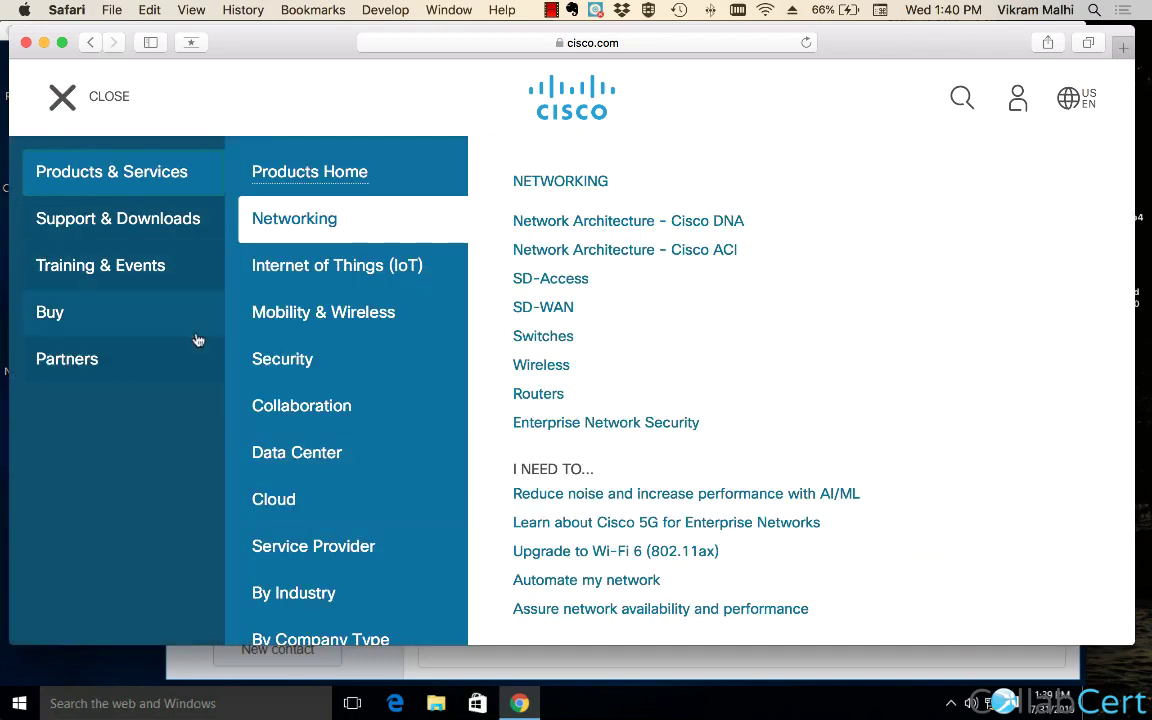
{"action": "left_click", "coordinate": [170, 237]}
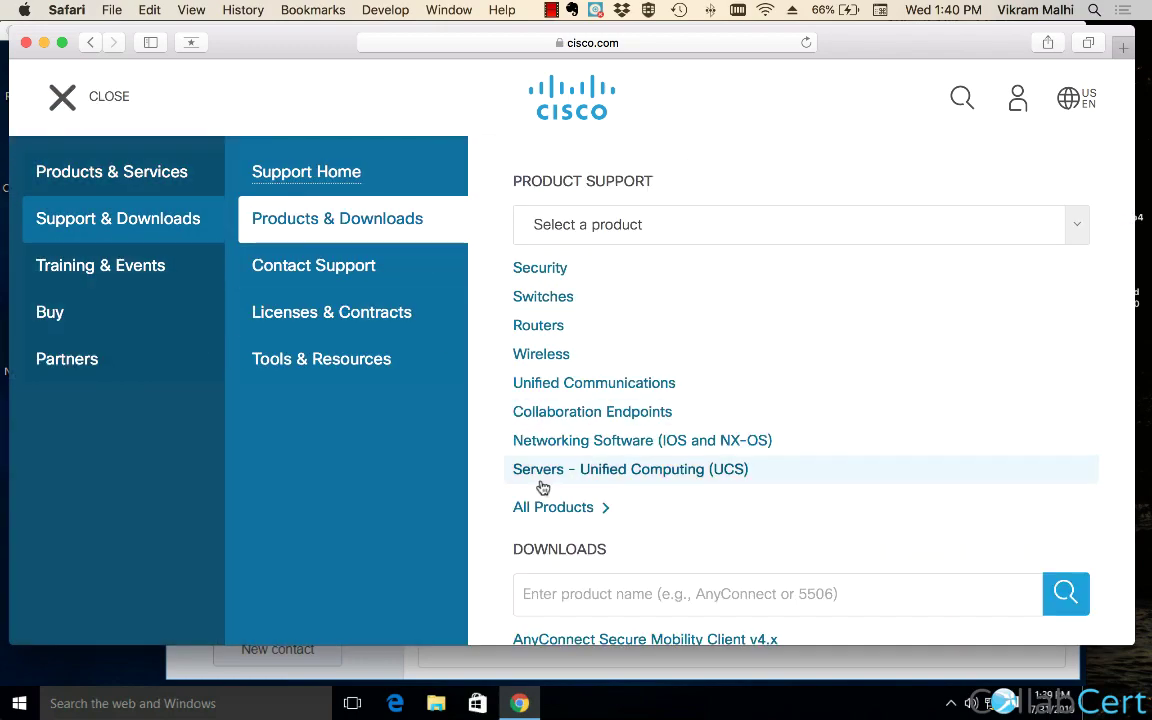
{"action": "left_click", "coordinate": [550, 510]}
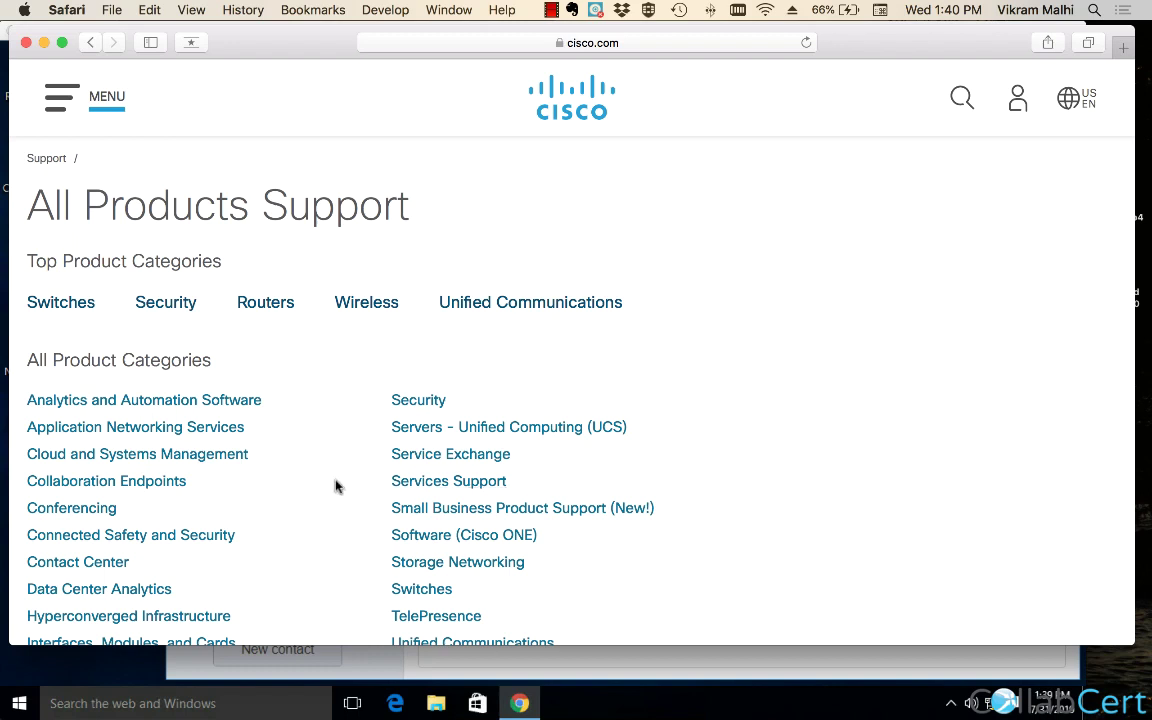
{"action": "left_click", "coordinate": [107, 516]}
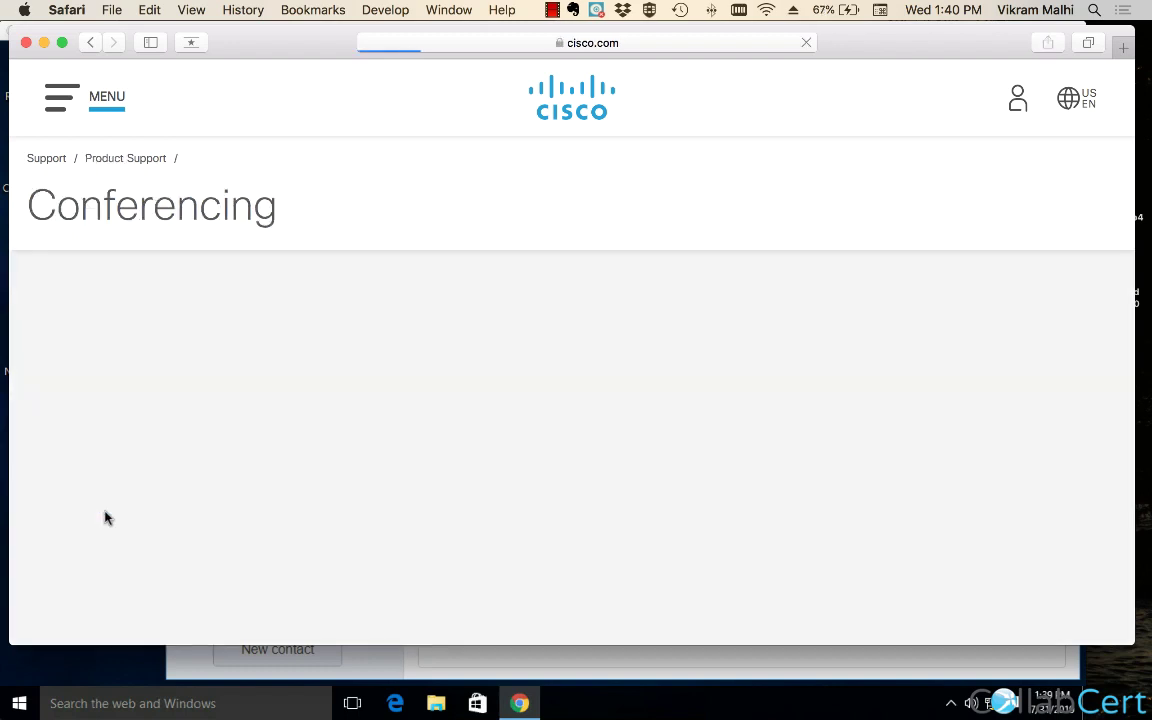
{"action": "scroll", "coordinate": [105, 517], "scroll_direction": "down", "scroll_amount": 5}
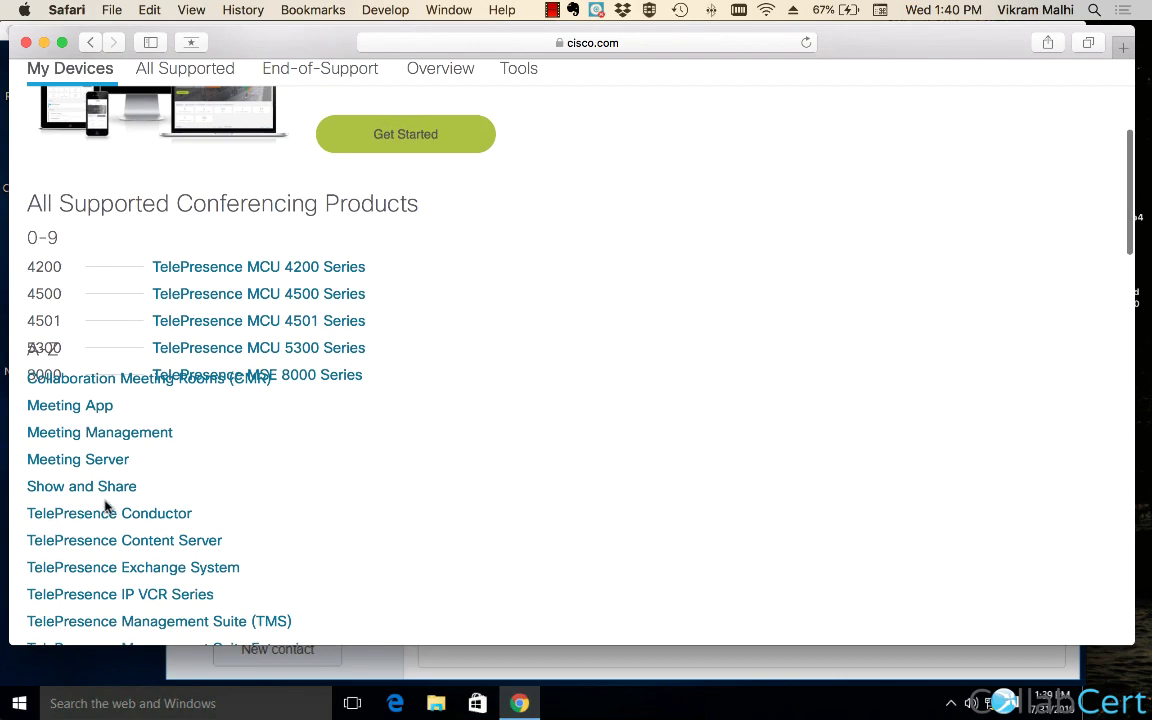
{"action": "left_click", "coordinate": [101, 462]}
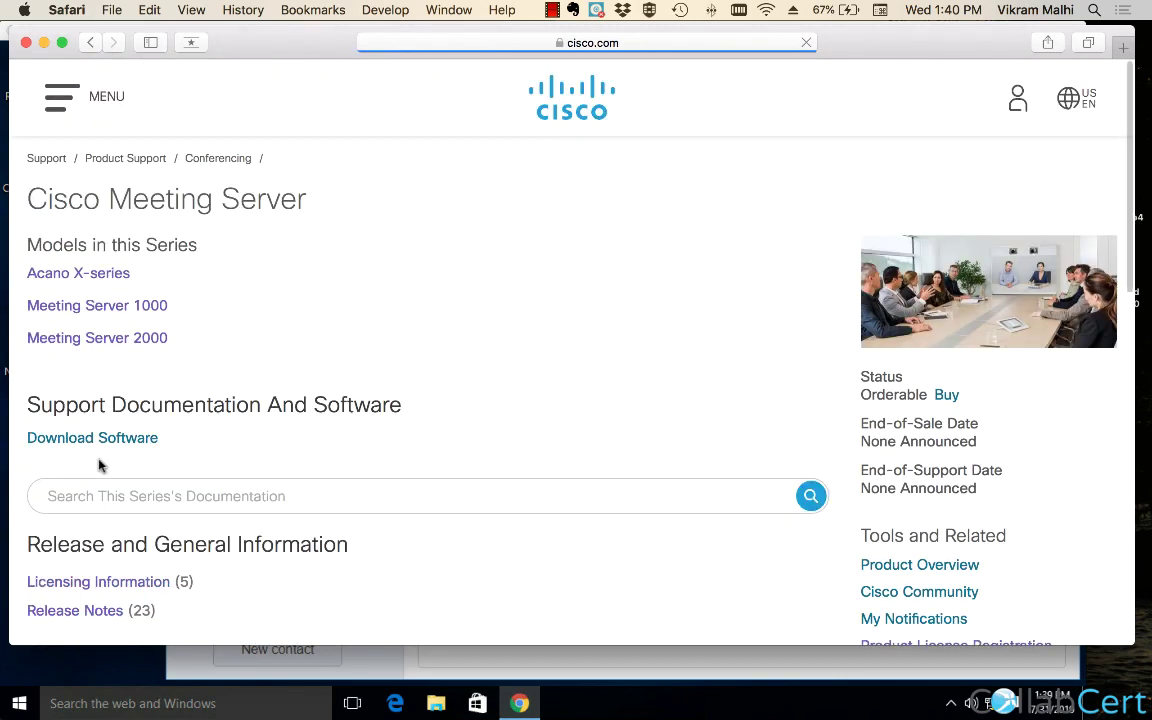
{"action": "scroll", "coordinate": [99, 464], "scroll_direction": "down", "scroll_amount": 10}
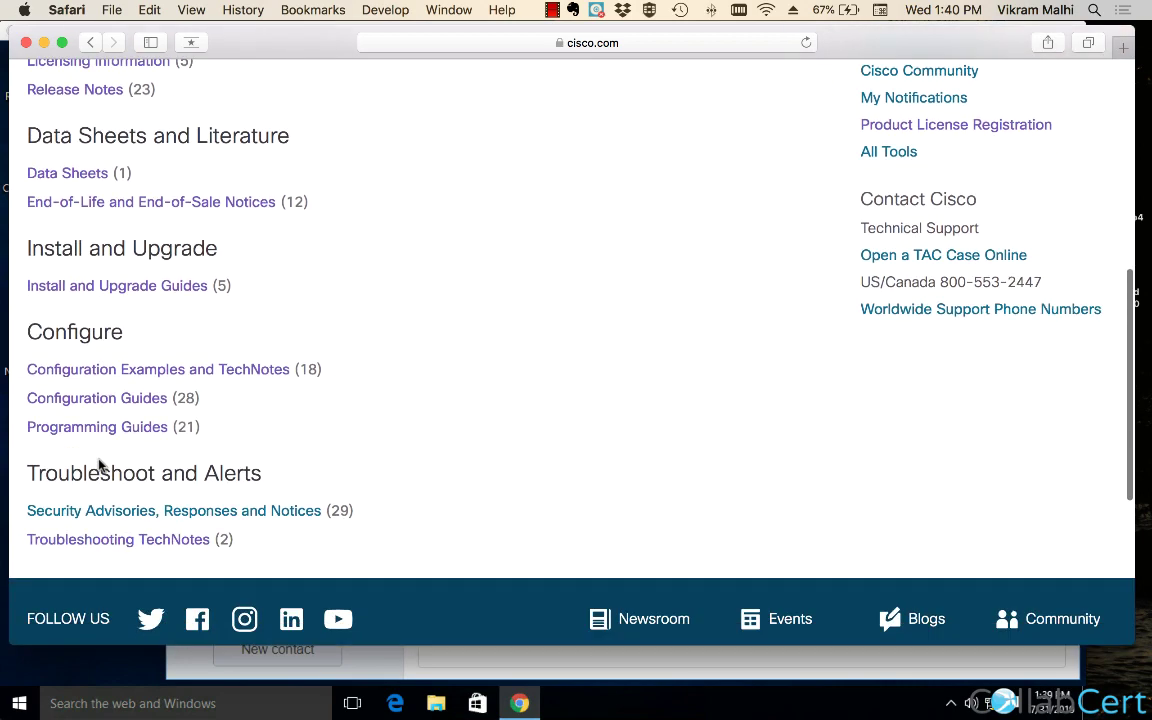
{"action": "left_click", "coordinate": [106, 430]}
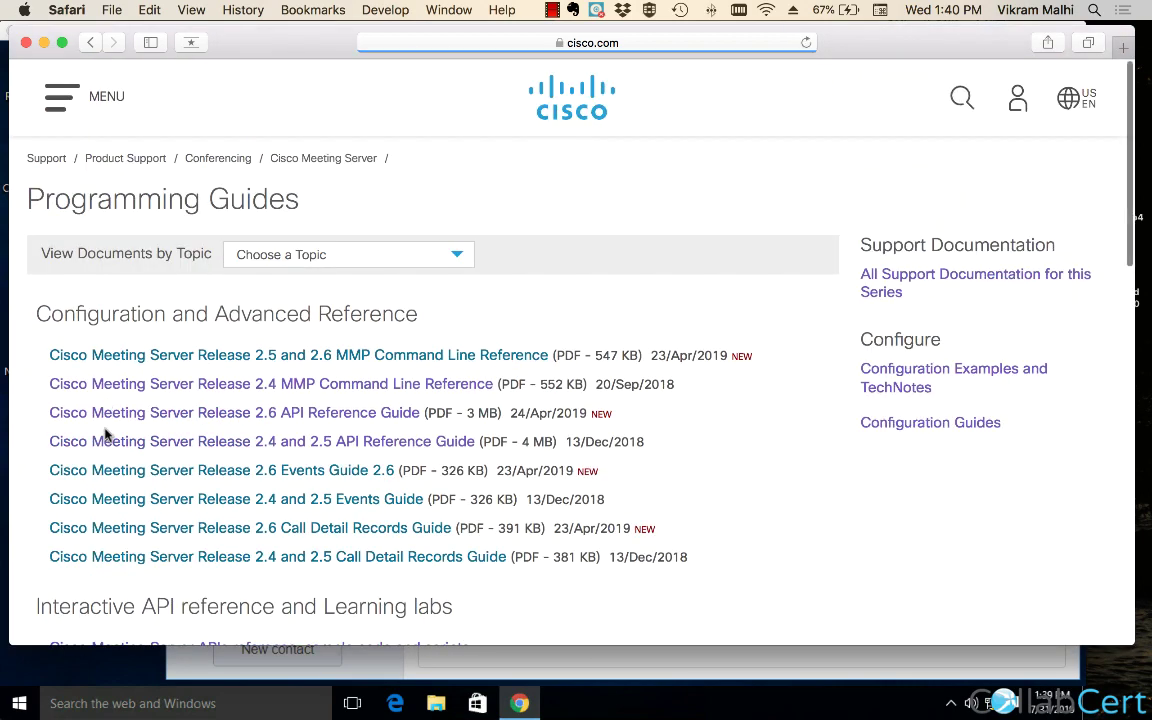
{"action": "triple_click", "coordinate": [495, 441]}
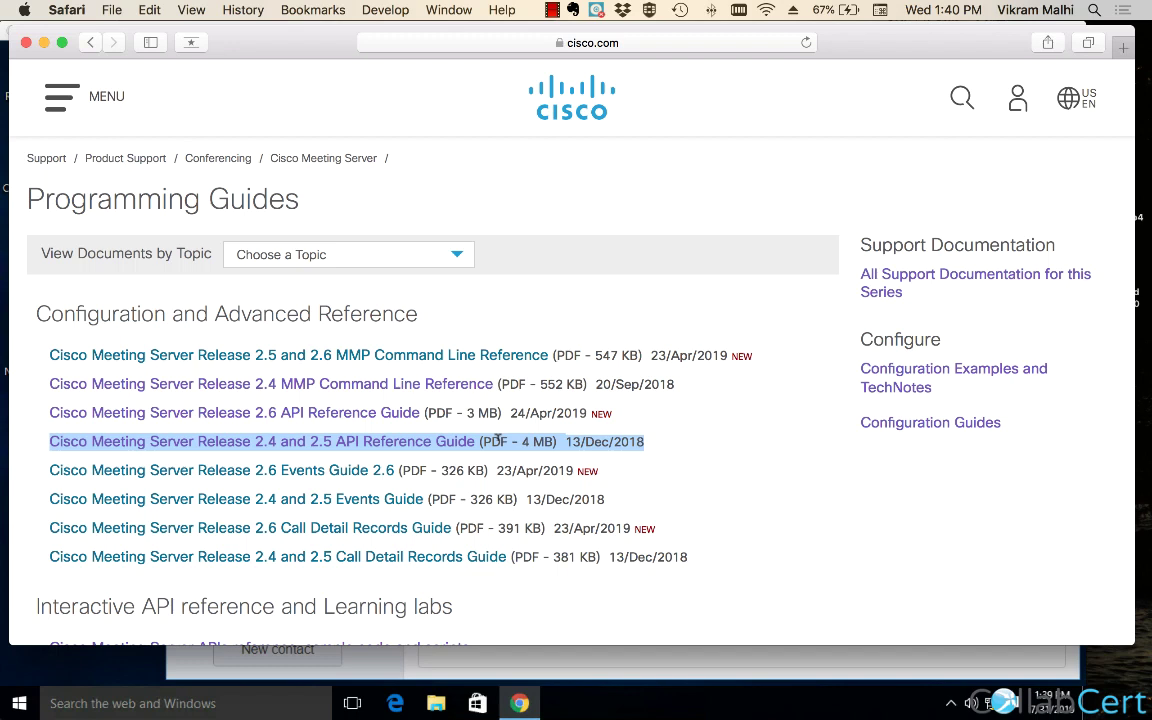
{"action": "left_click", "coordinate": [368, 446]}
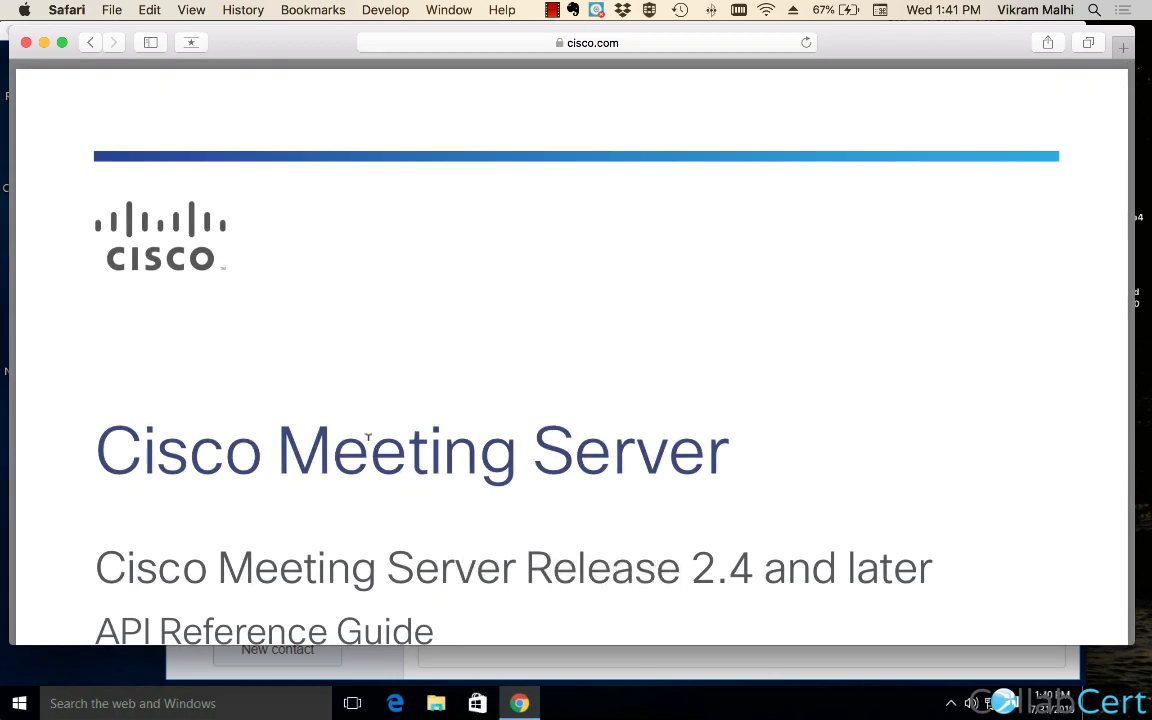
Search the guide for 'ldap' and jump to section 11.1 LDAP Server Methods.
{"action": "key", "text": "super+f"}
{"action": "type", "text": "ldap"}
{"action": "key", "text": "Return"}
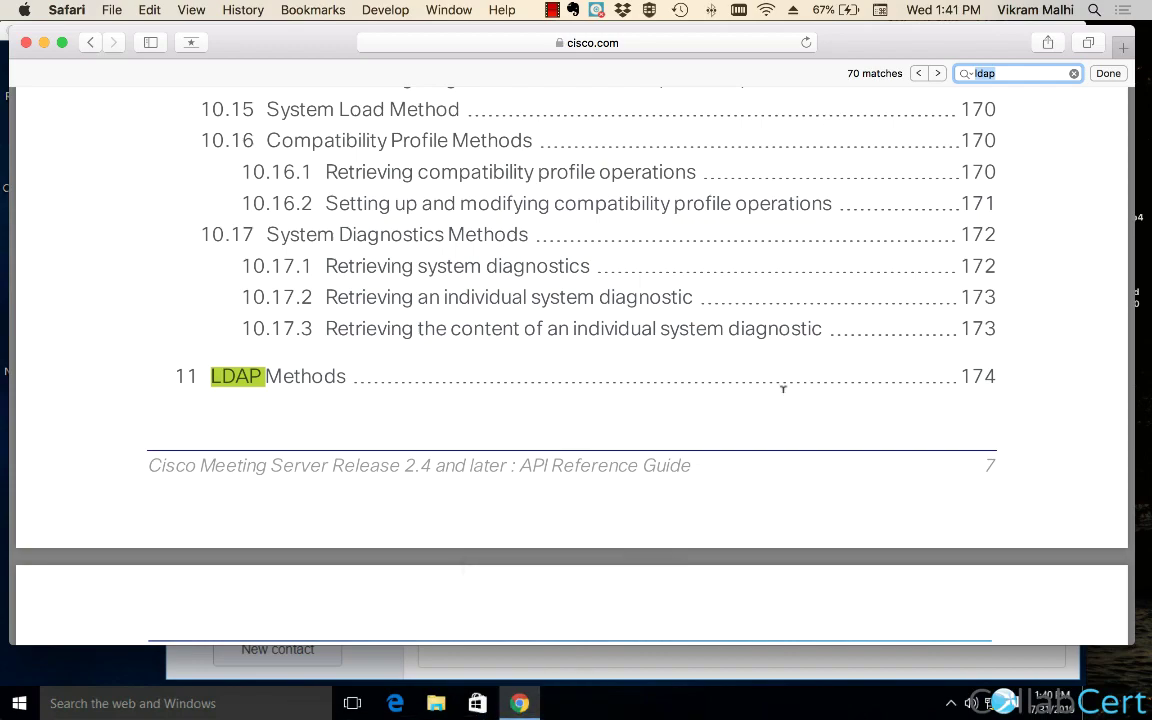
{"action": "left_click", "coordinate": [1108, 74]}
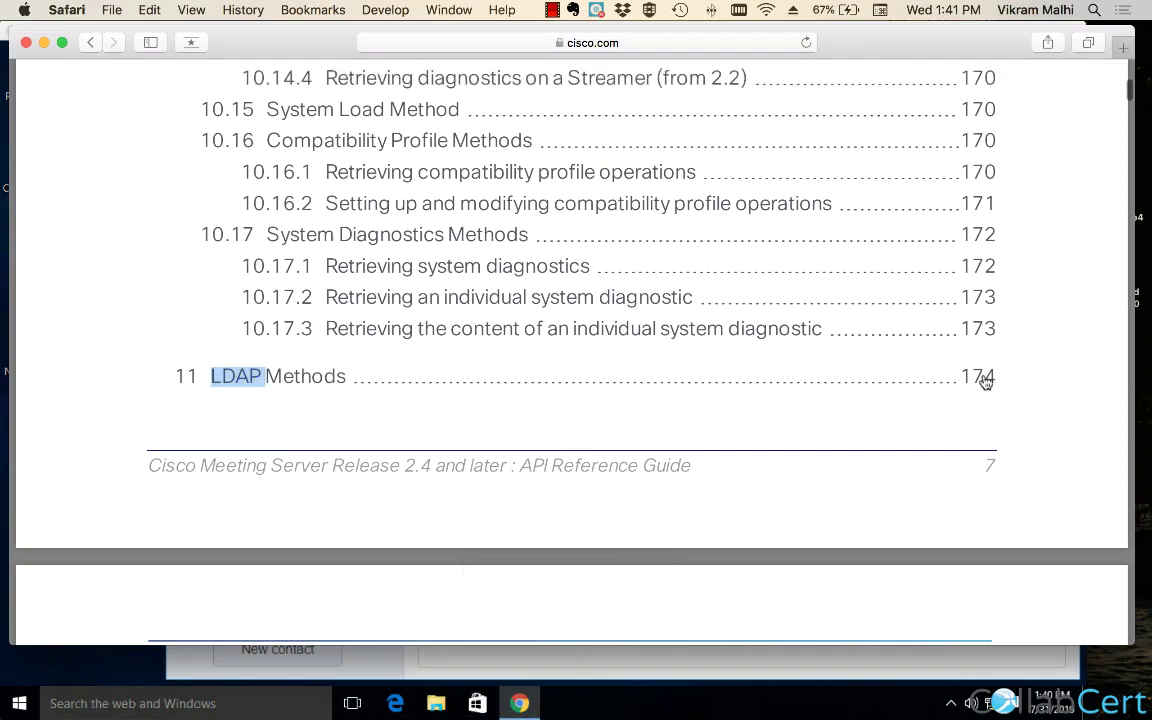
{"action": "left_click", "coordinate": [983, 377]}
{"action": "scroll", "coordinate": [628, 318], "scroll_direction": "down", "scroll_amount": 10}
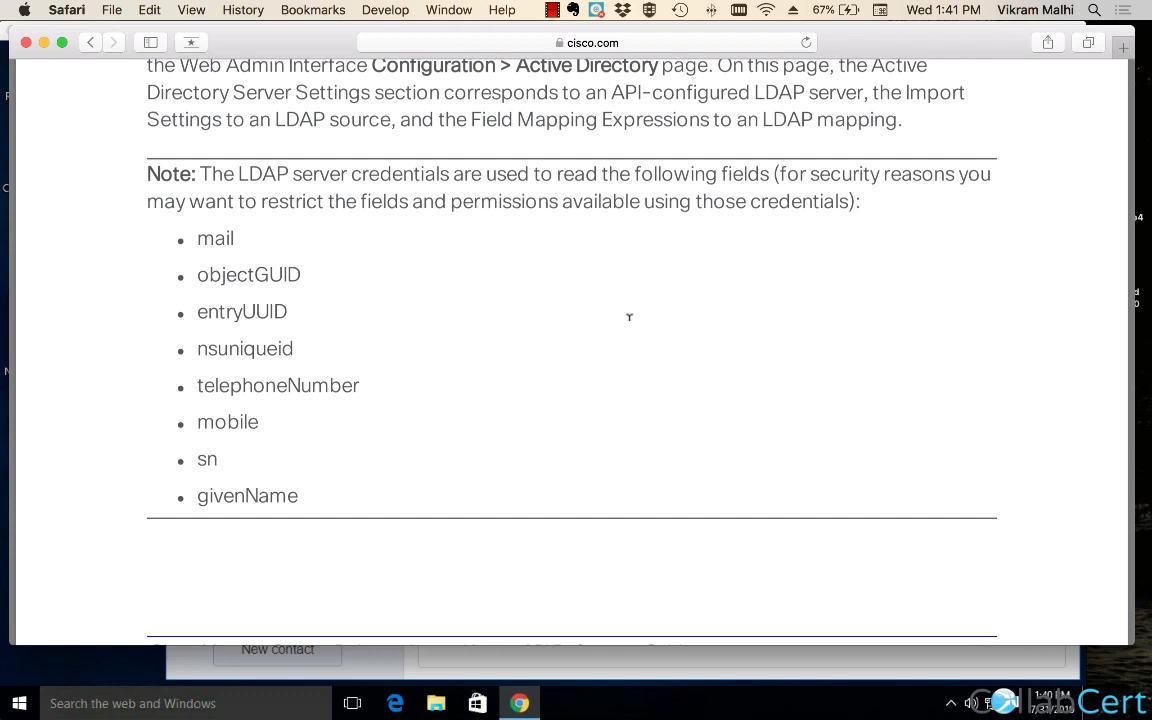
{"action": "scroll", "coordinate": [629, 317], "scroll_direction": "down", "scroll_amount": 10}
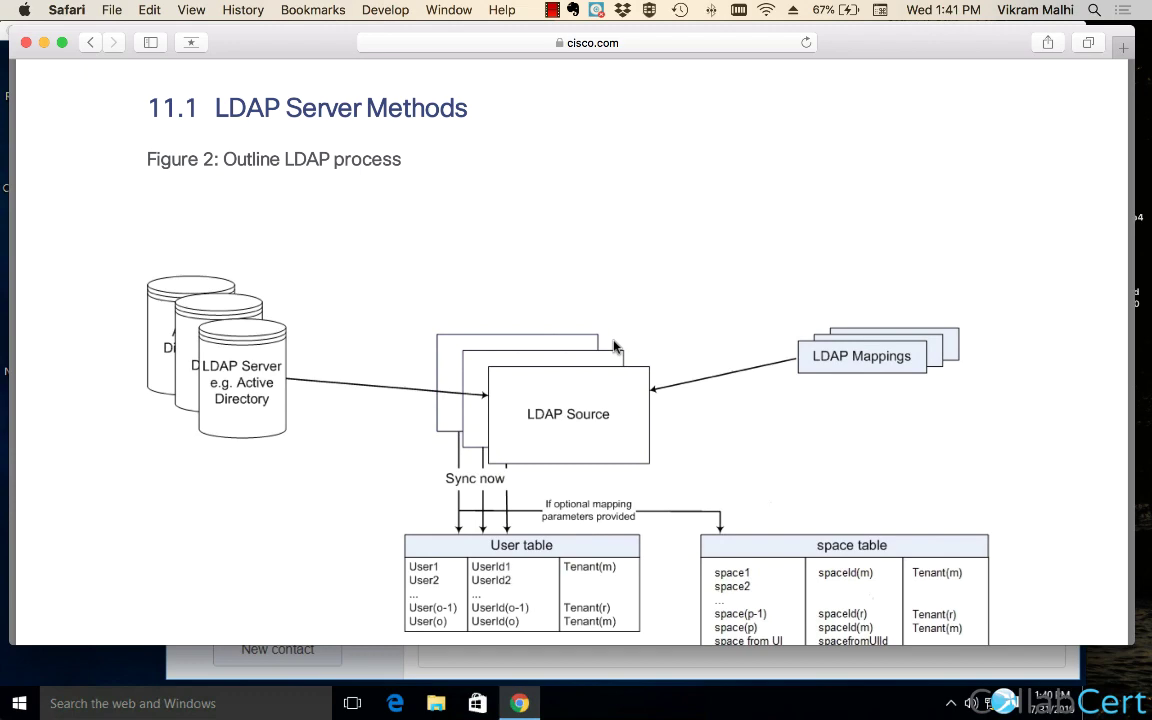
In section 11.1.2, highlight /ldapServers and the address, portNumber, username and password parameters.
{"action": "scroll", "coordinate": [614, 346], "scroll_direction": "down", "scroll_amount": 10}
{"action": "scroll", "coordinate": [614, 346], "scroll_direction": "up", "scroll_amount": 2}
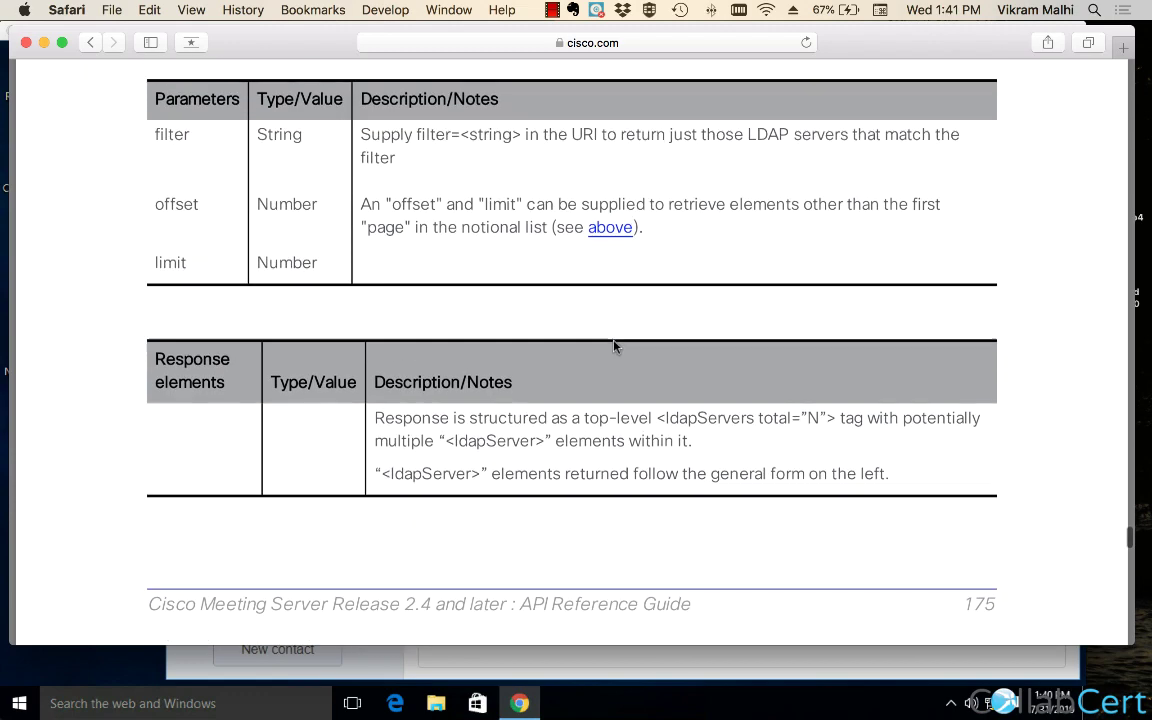
{"action": "scroll", "coordinate": [614, 346], "scroll_direction": "down", "scroll_amount": 8}
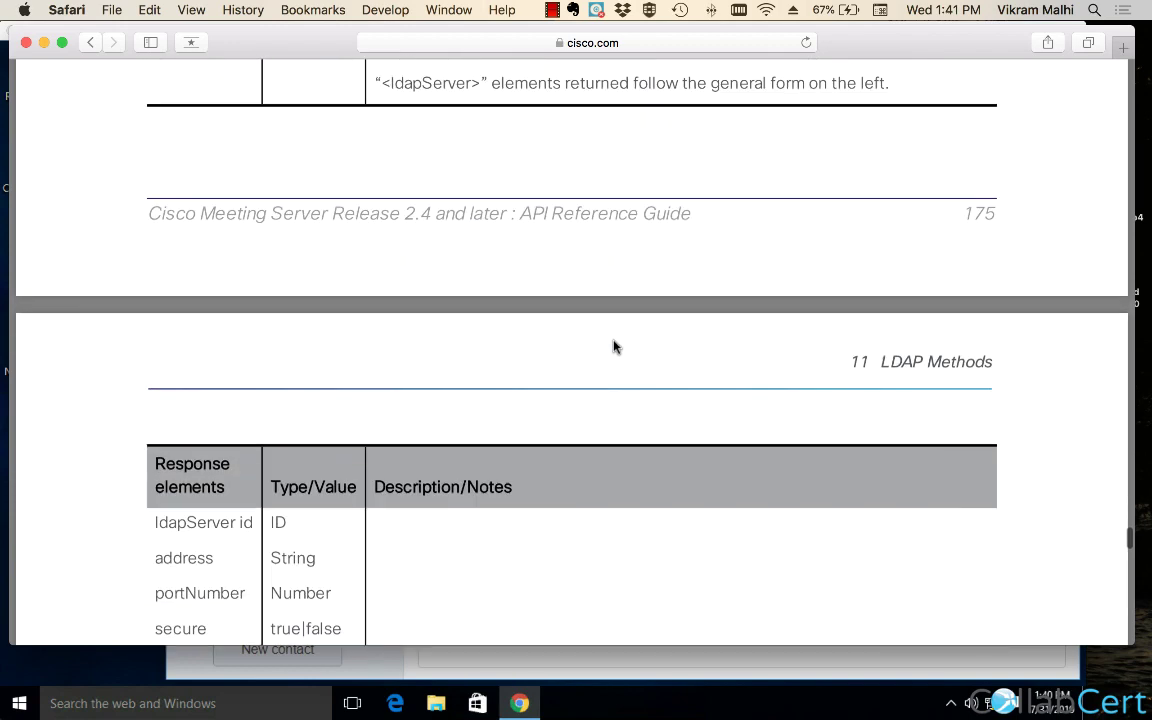
{"action": "scroll", "coordinate": [614, 346], "scroll_direction": "down", "scroll_amount": 6}
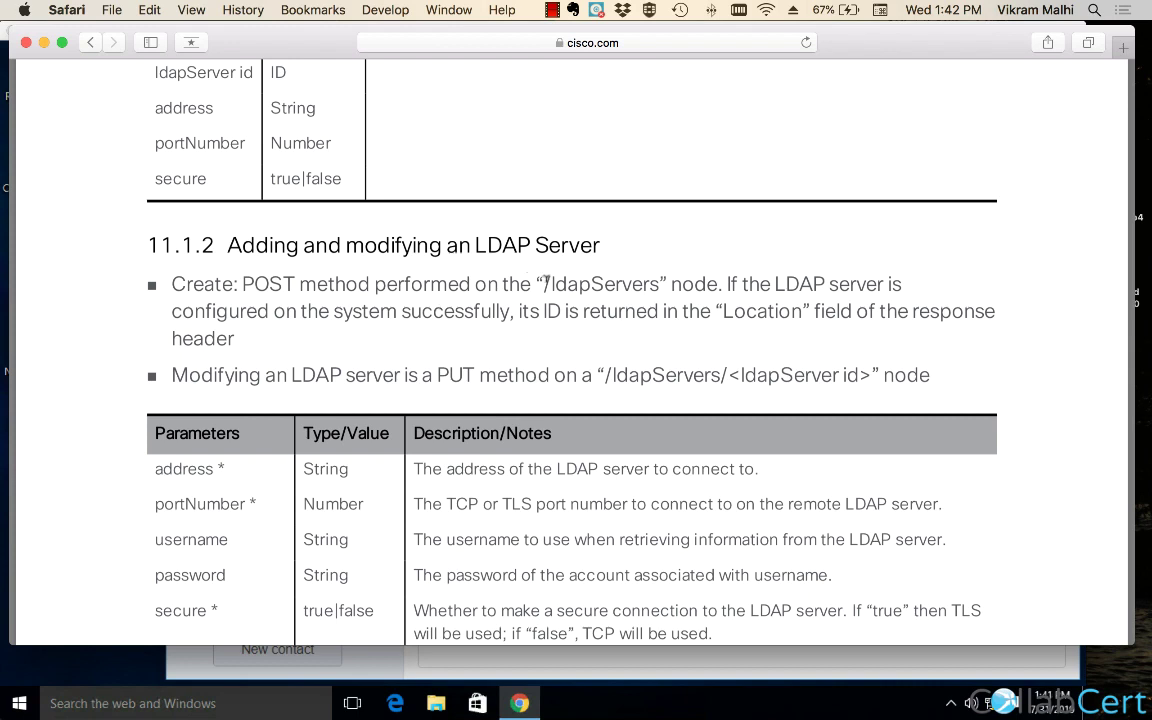
{"action": "left_click_drag", "start_coordinate": [542, 284], "coordinate": [660, 284]}
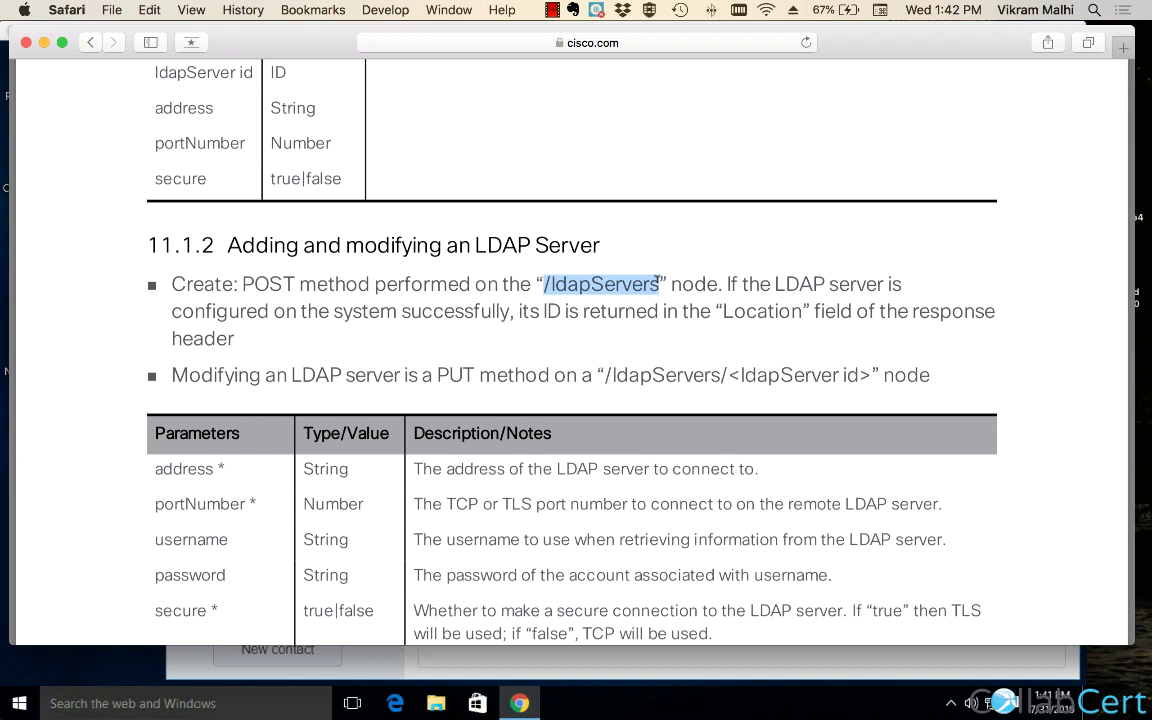
{"action": "double_click", "coordinate": [188, 469]}
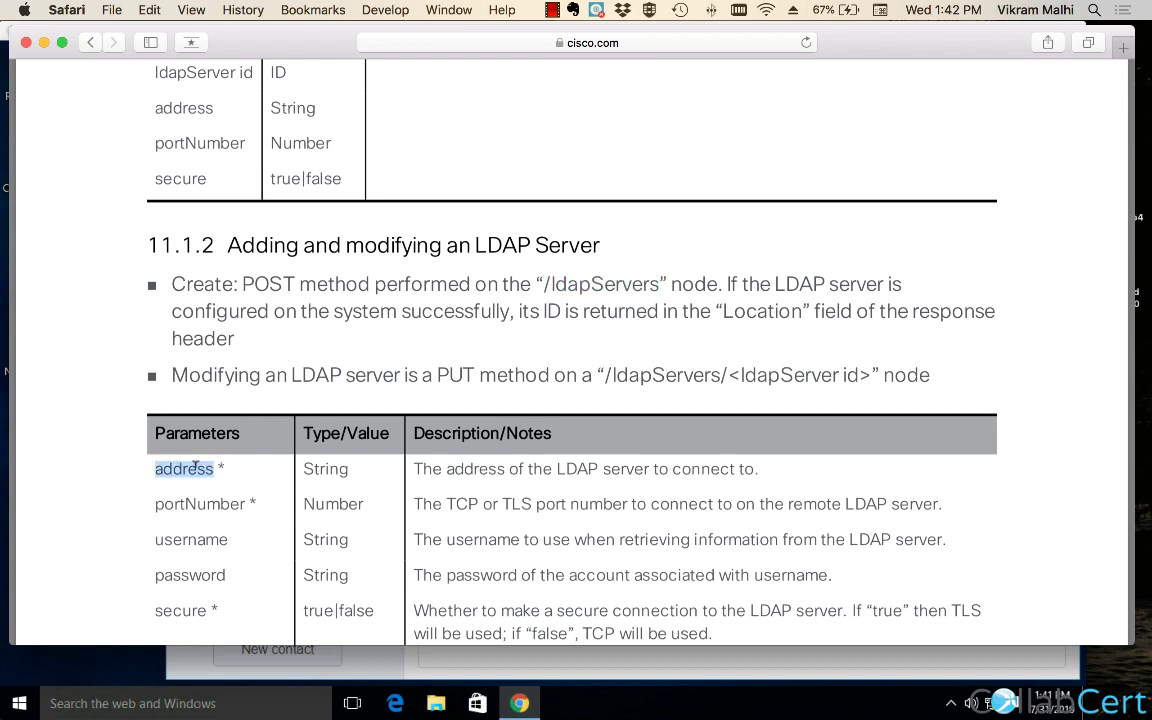
{"action": "triple_click", "coordinate": [195, 504]}
{"action": "double_click", "coordinate": [221, 468]}
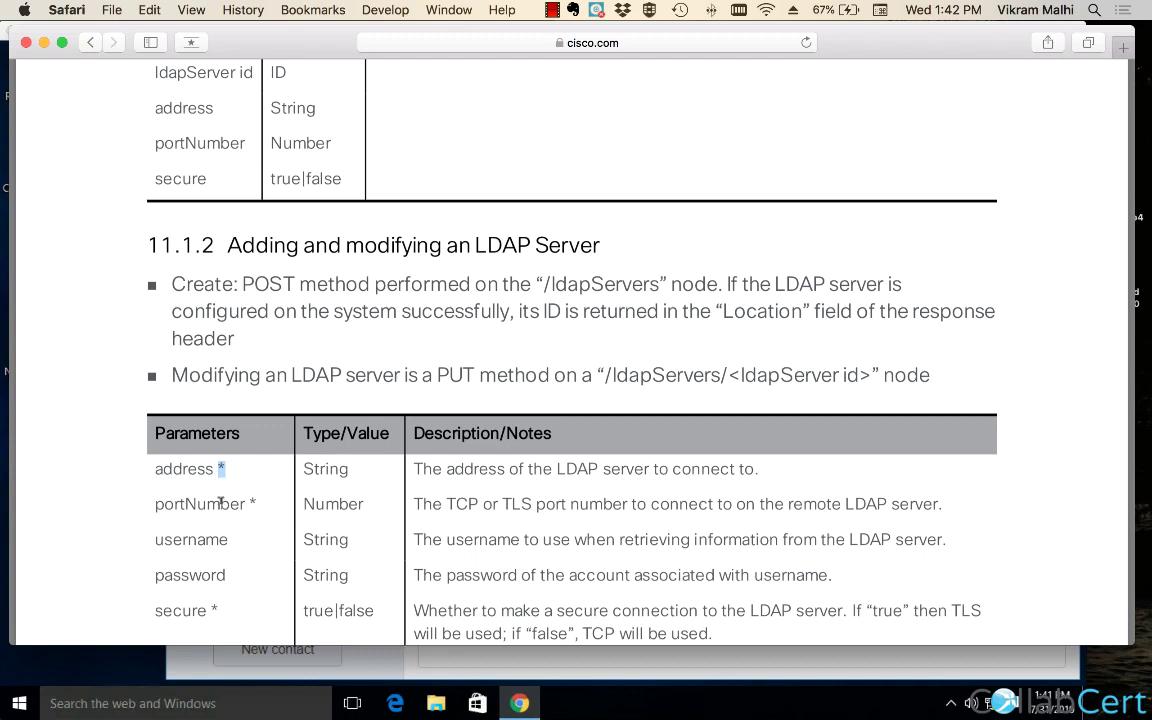
{"action": "double_click", "coordinate": [190, 539]}
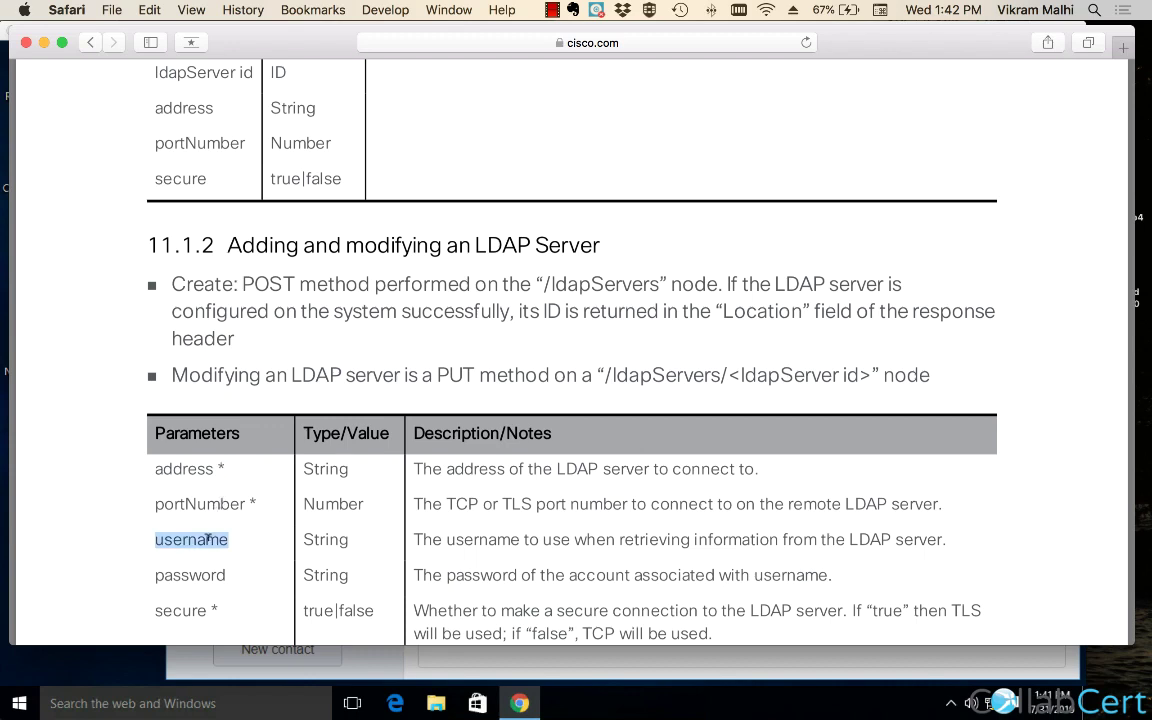
{"action": "double_click", "coordinate": [208, 575]}
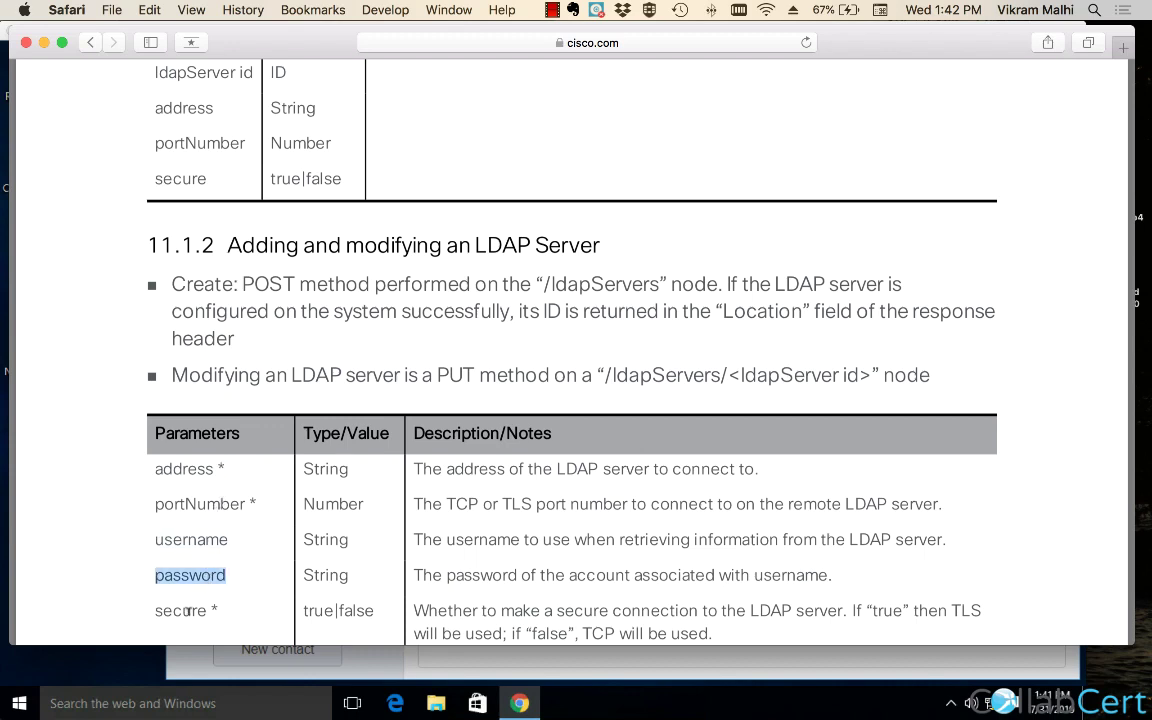
{"action": "scroll", "coordinate": [188, 610], "scroll_direction": "down", "scroll_amount": 2}
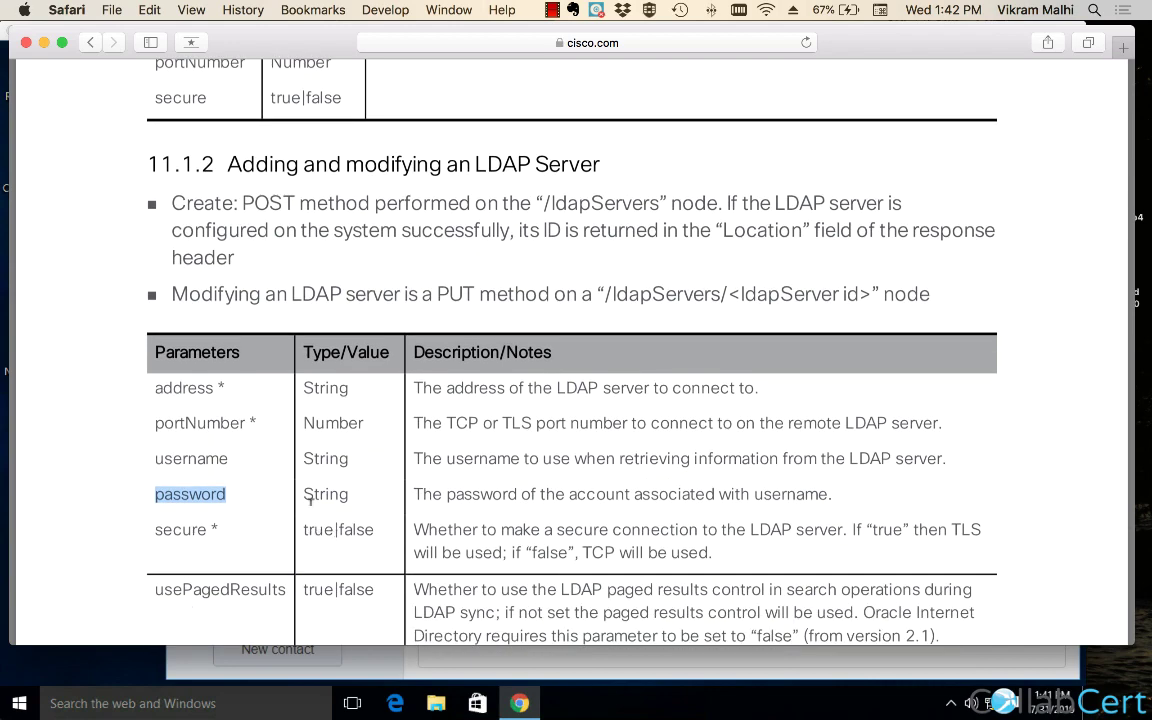
Switch to the HQ-PC remote session and bring Postman to the front.
{"action": "key", "text": "super+alt+2"}
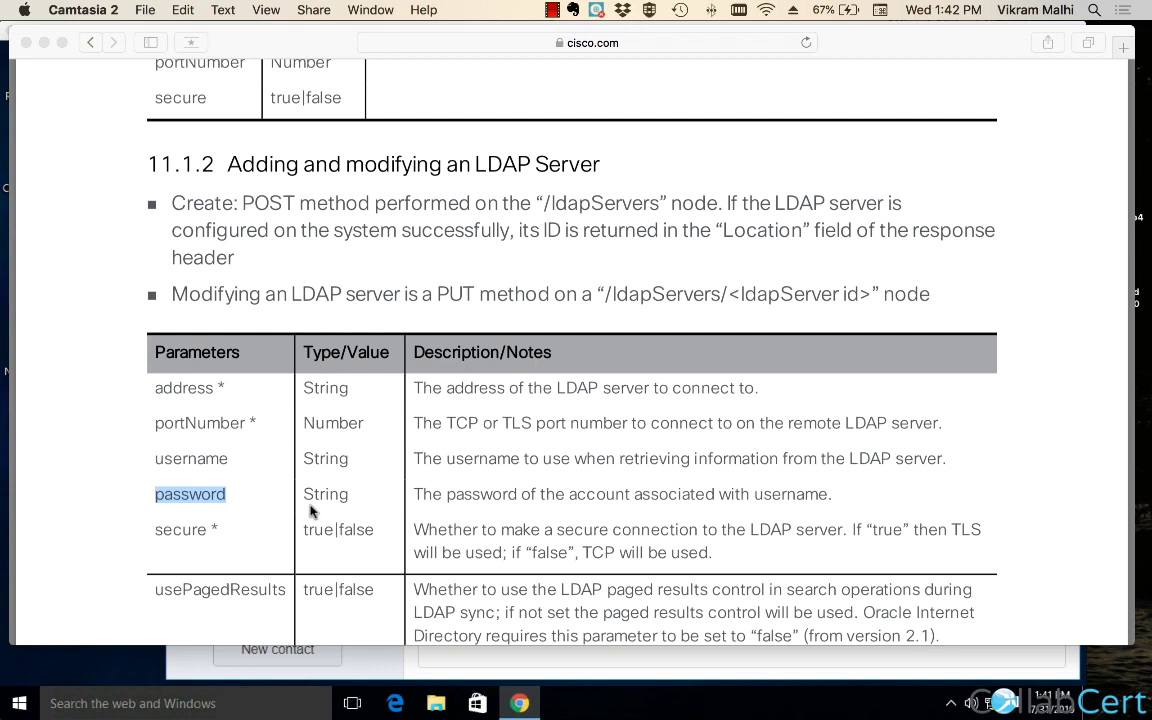
{"action": "mouse_move", "coordinate": [456, 704]}
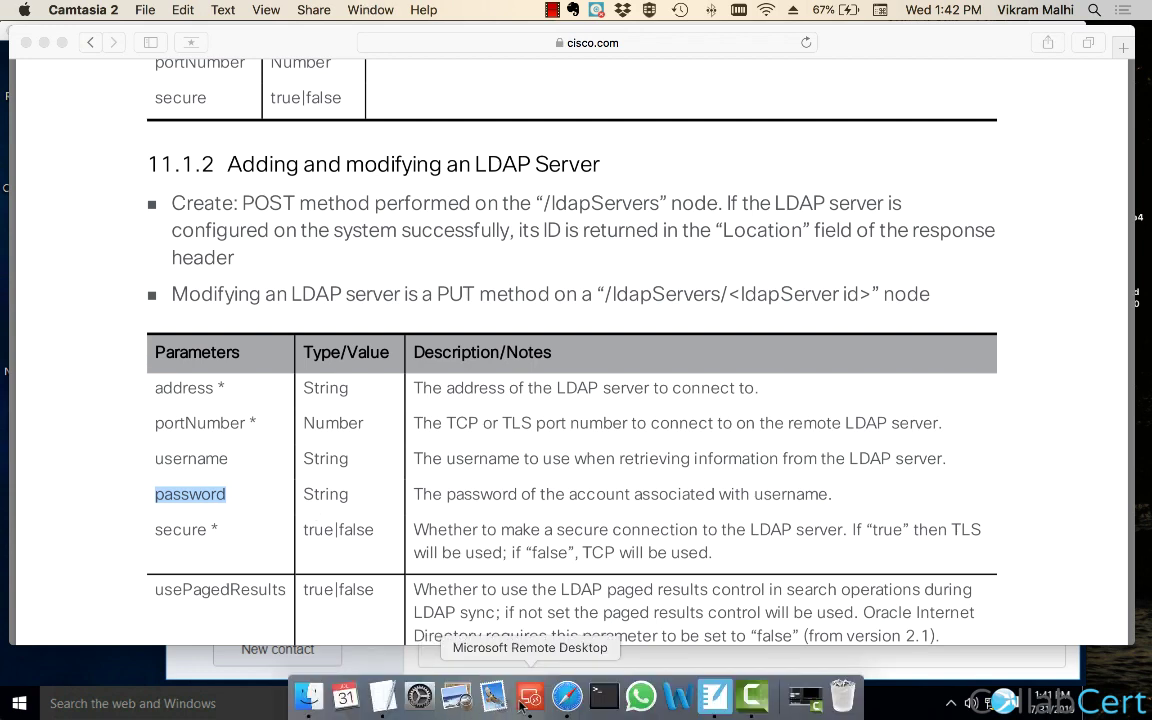
{"action": "left_click", "coordinate": [522, 703]}
{"action": "left_click", "coordinate": [253, 10]}
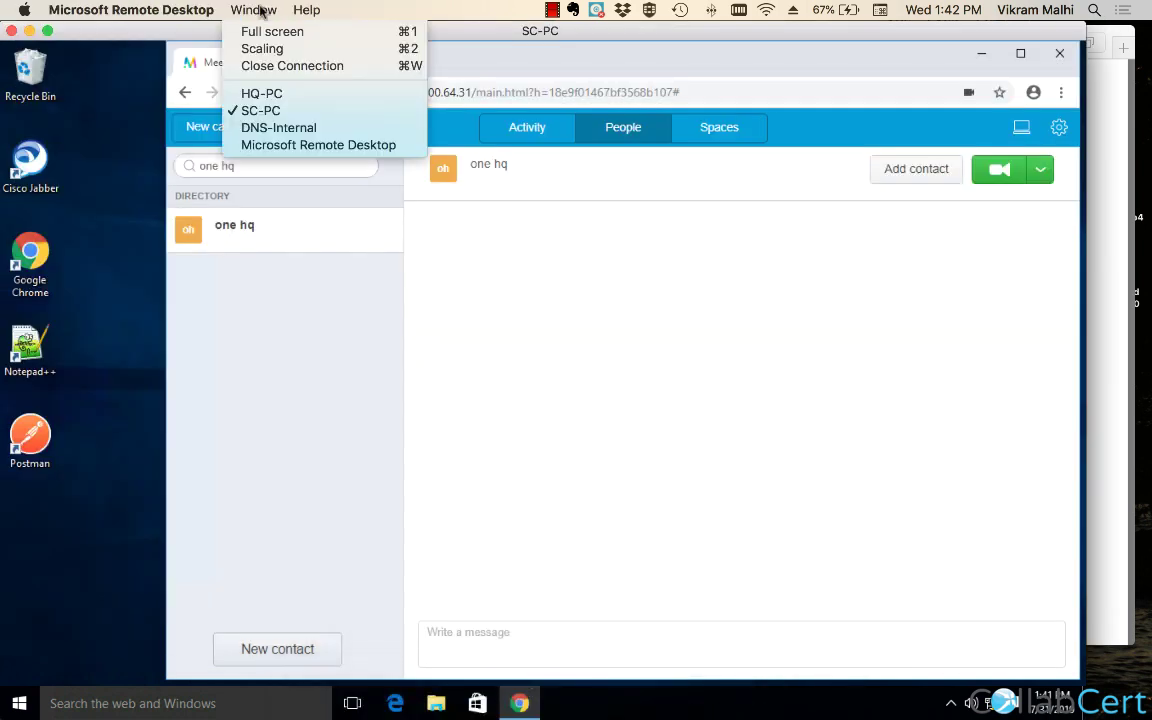
{"action": "left_click", "coordinate": [261, 93]}
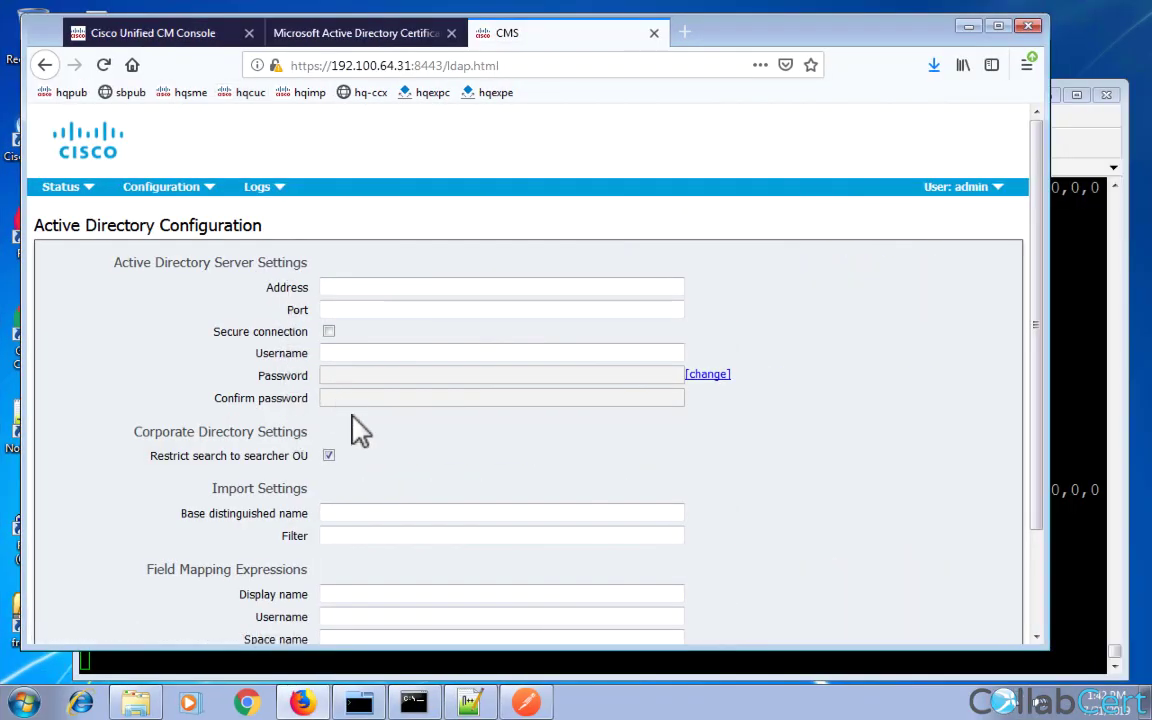
{"action": "left_click", "coordinate": [527, 703]}
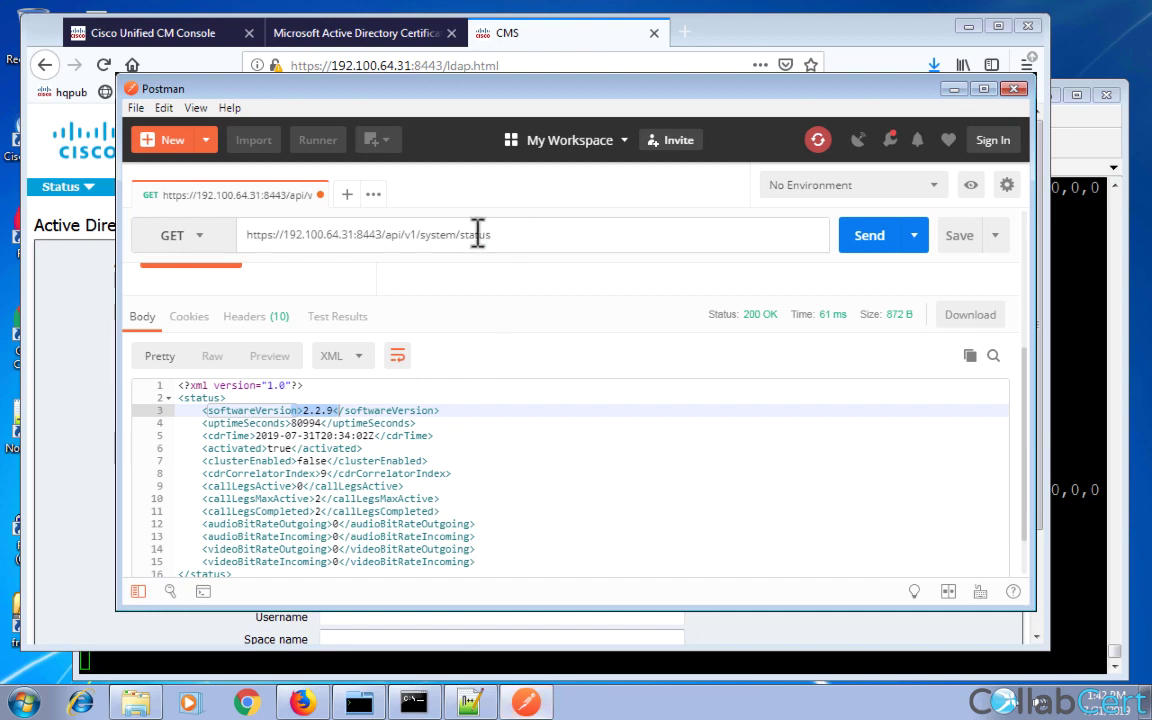
{"action": "left_click_drag", "start_coordinate": [491, 234], "coordinate": [424, 232]}
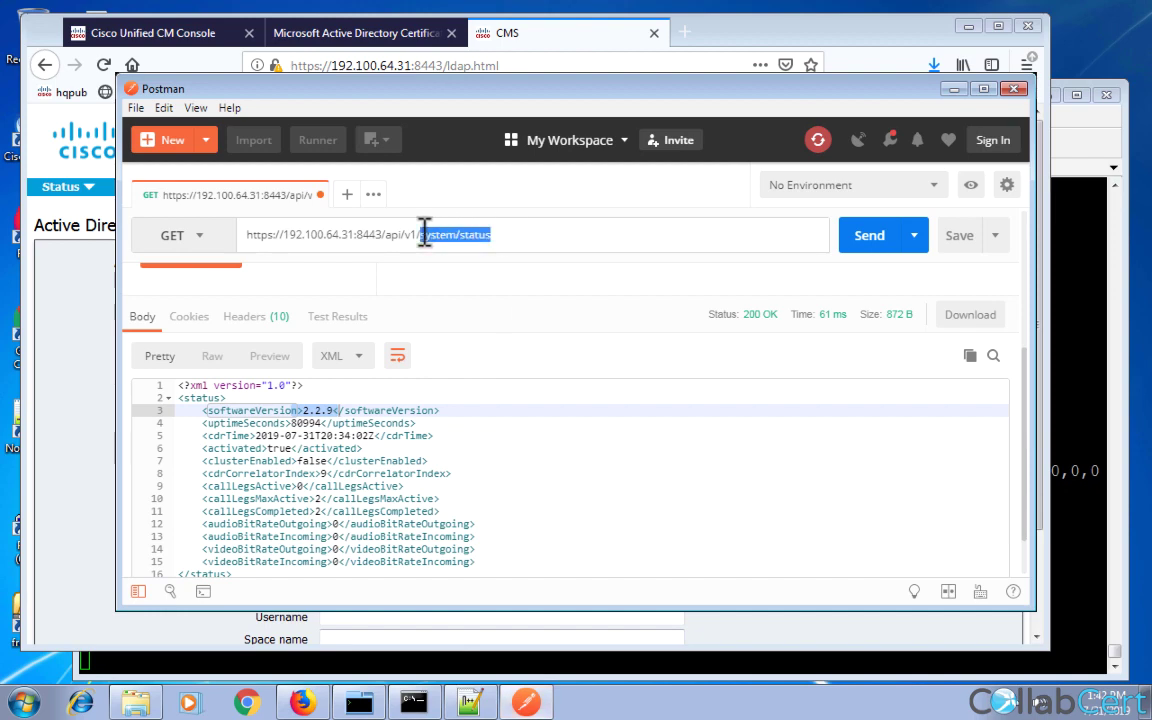
{"action": "key", "text": "End"}
{"action": "key", "text": "BackSpace"}
{"action": "key", "text": "BackSpace"}
{"action": "key", "text": "BackSpace"}
{"action": "key", "text": "BackSpace"}
{"action": "key", "text": "BackSpace"}
{"action": "key", "text": "BackSpace"}
{"action": "key", "text": "BackSpace"}
{"action": "key", "text": "BackSpace"}
{"action": "key", "text": "BackSpace"}
{"action": "key", "text": "BackSpace"}
{"action": "key", "text": "BackSpace"}
{"action": "key", "text": "BackSpace"}
{"action": "key", "text": "BackSpace"}
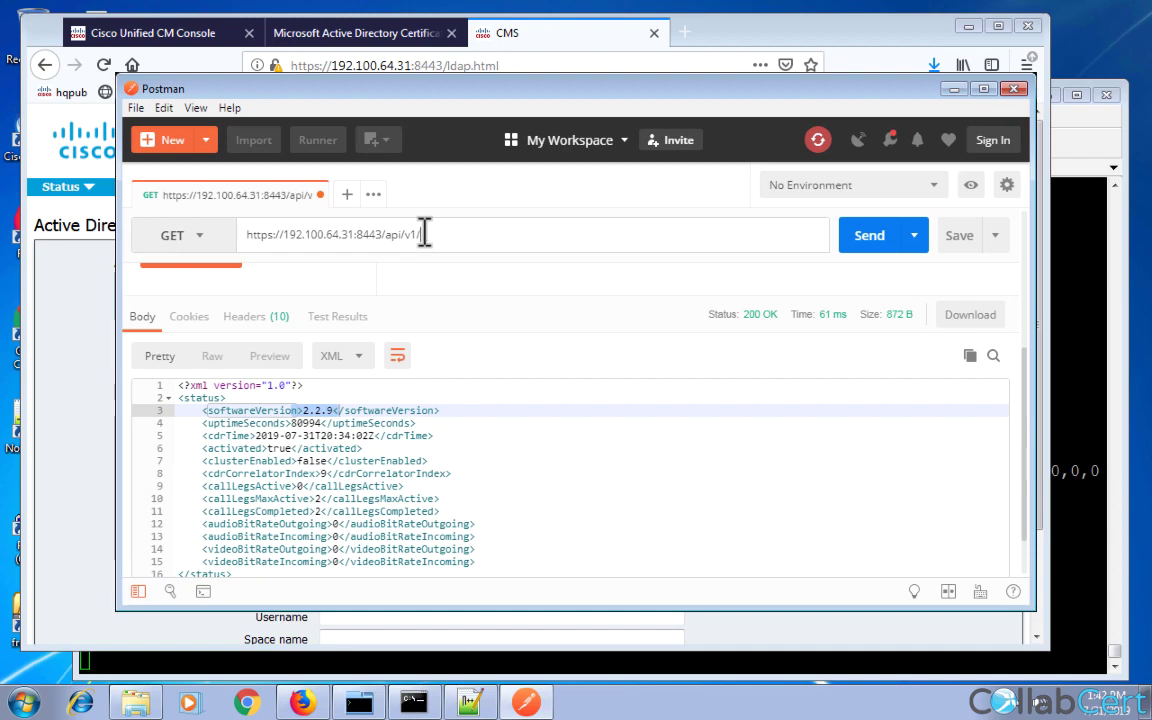
{"action": "left_click", "coordinate": [196, 238]}
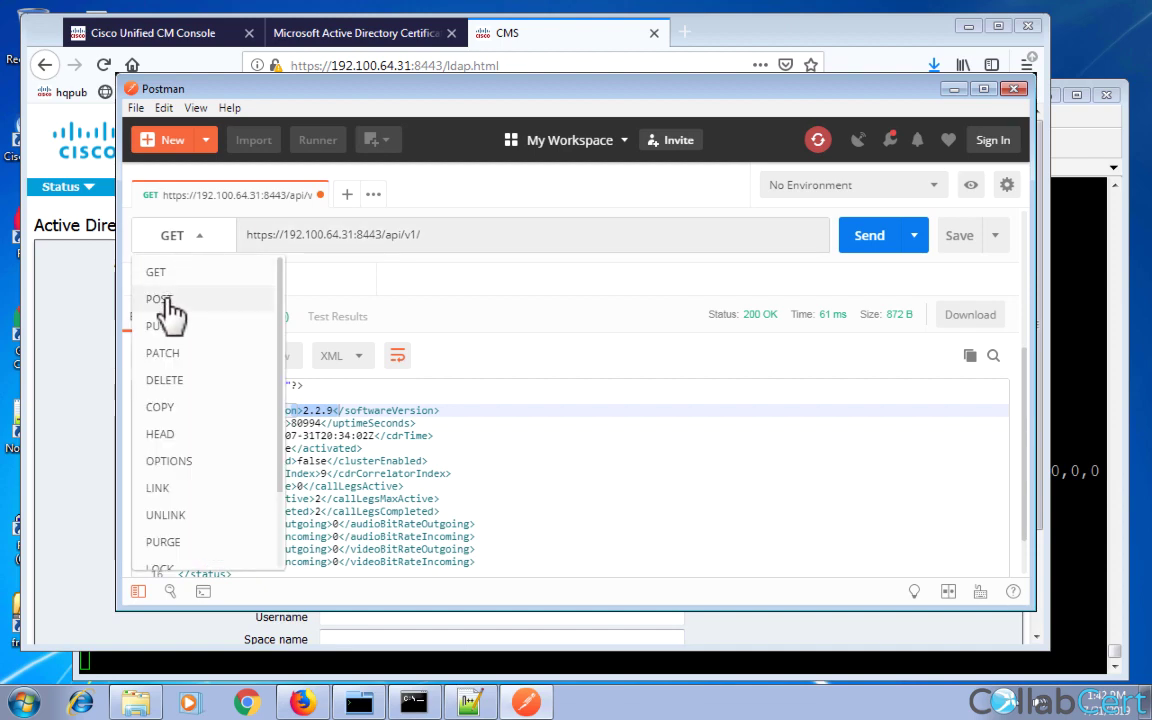
{"action": "left_click", "coordinate": [166, 302]}
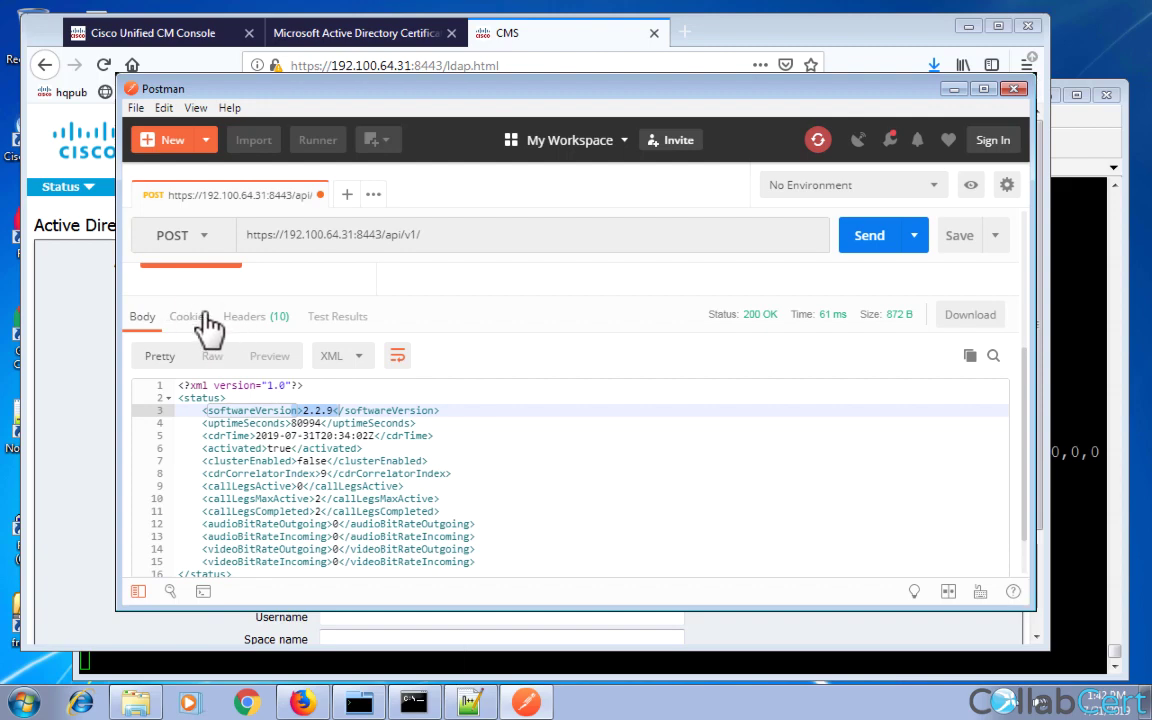
{"action": "left_click", "coordinate": [443, 240]}
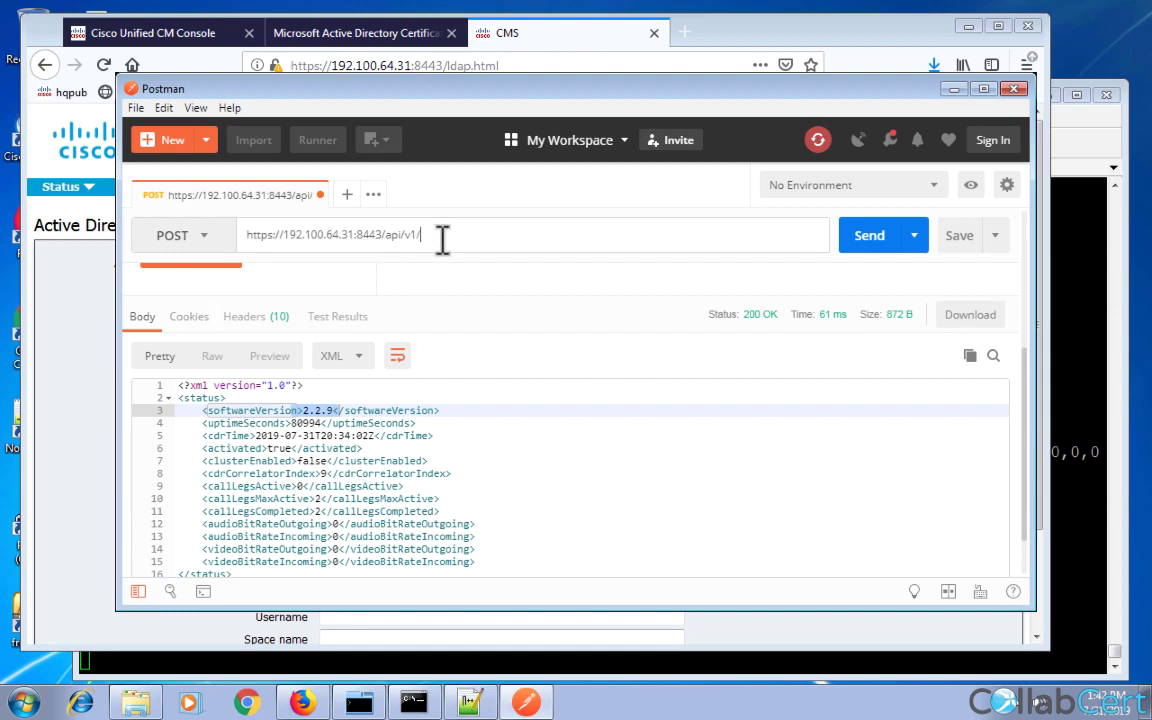
{"action": "type", "text": "ldap"}
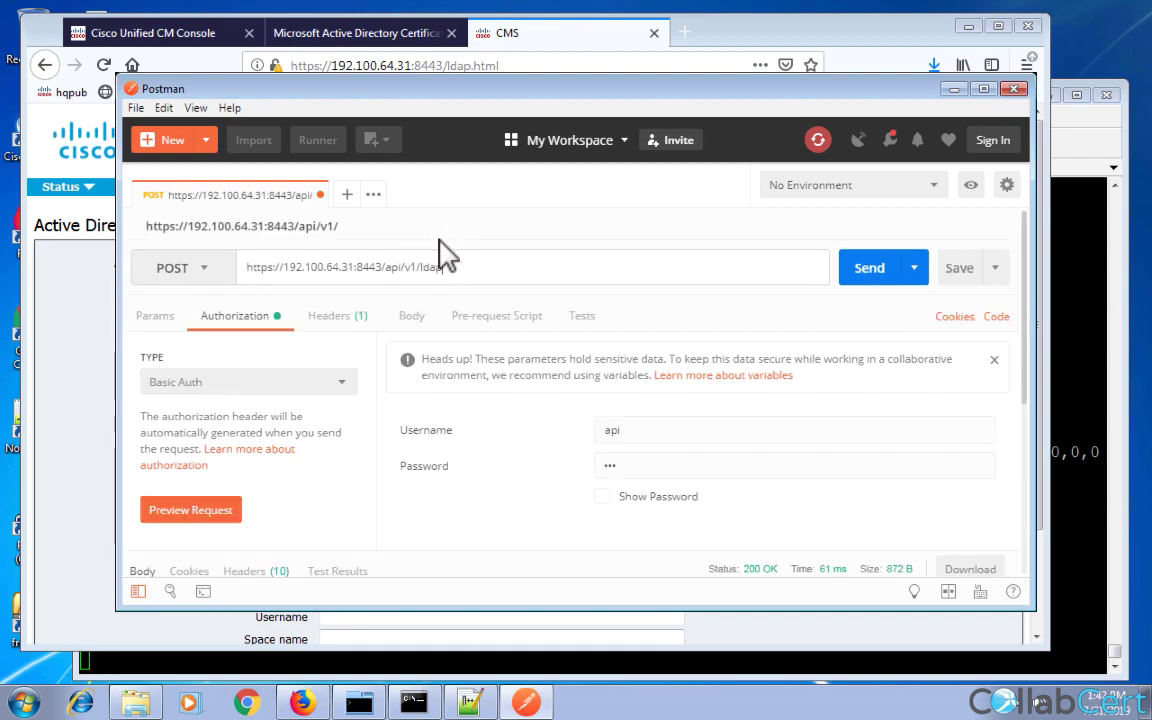
{"action": "type", "text": "servers"}
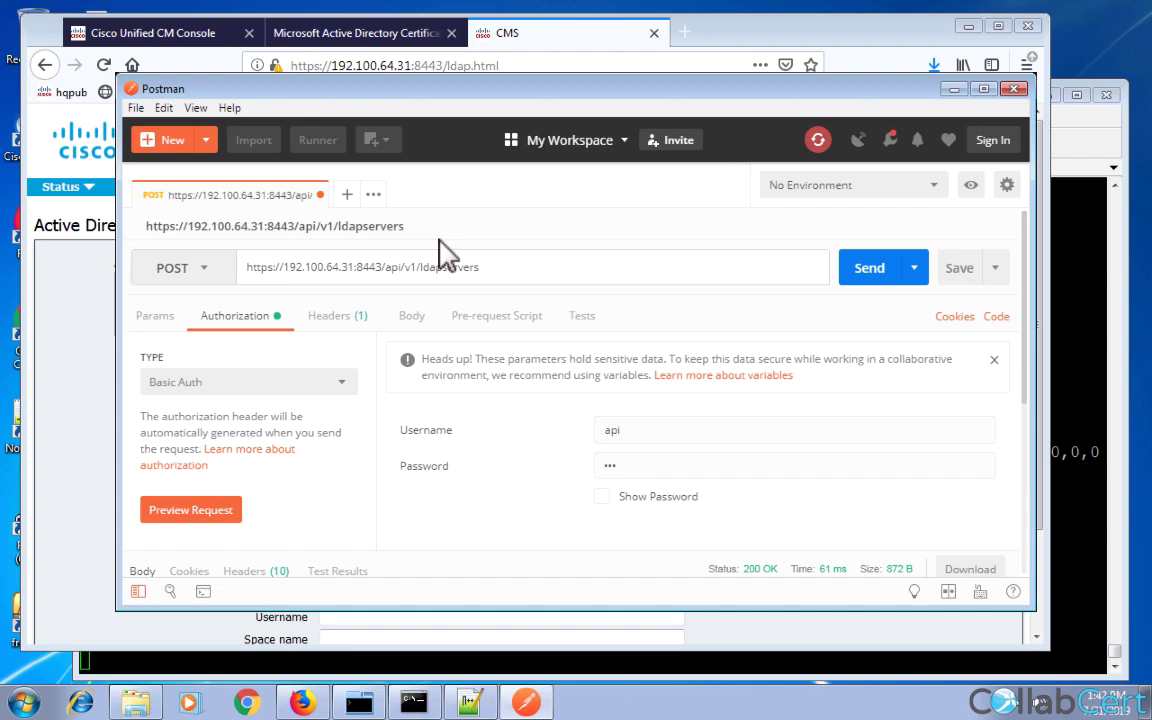
Set the request body type to x-www-form-urlencoded.
{"action": "left_click", "coordinate": [406, 320]}
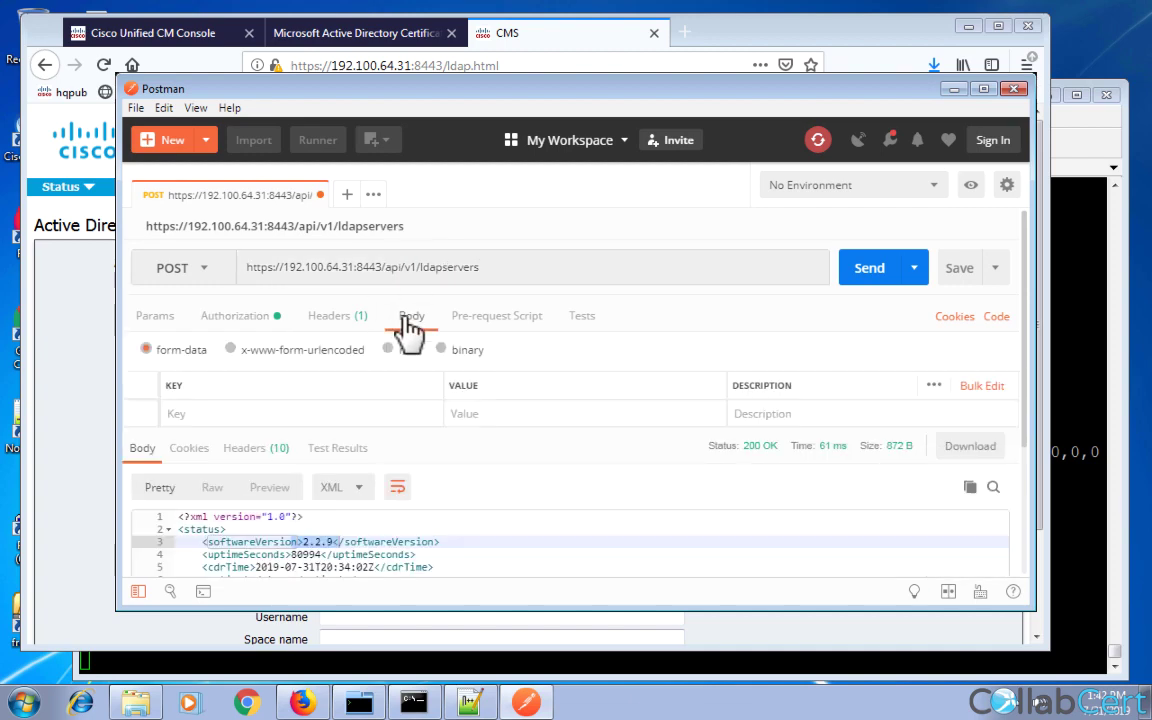
{"action": "left_click", "coordinate": [233, 352]}
{"action": "left_click", "coordinate": [218, 410]}
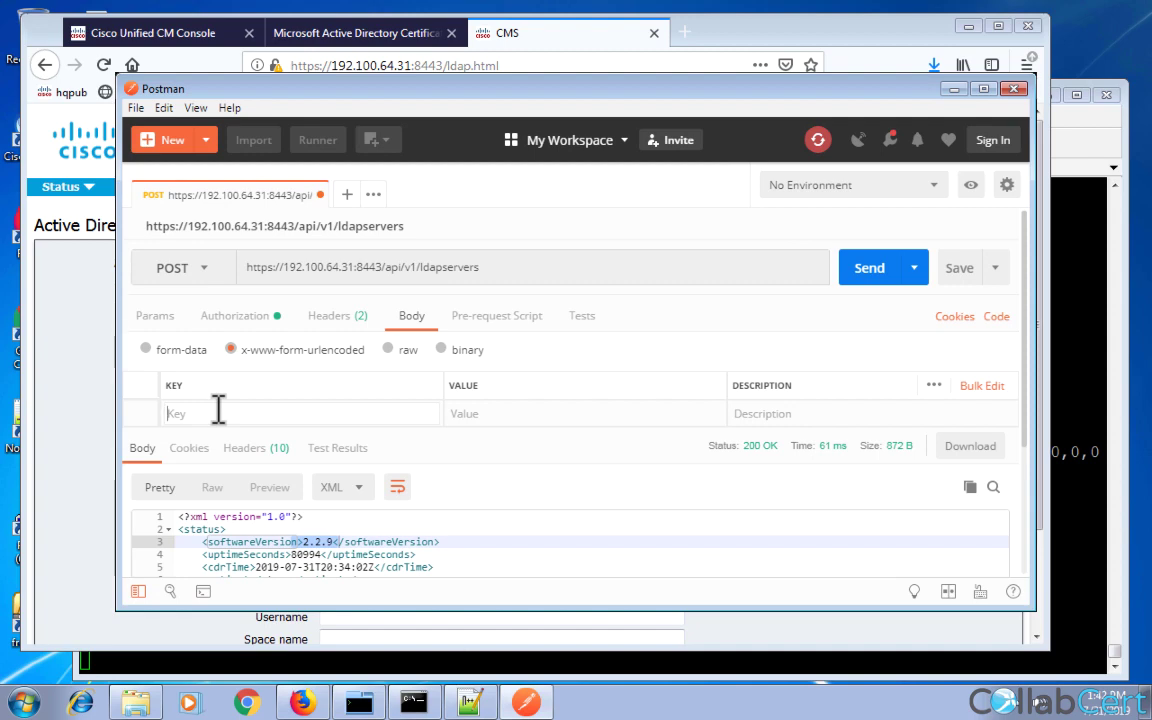
Enter body keys address, port, username, password and secure.
{"action": "type", "text": "server"}
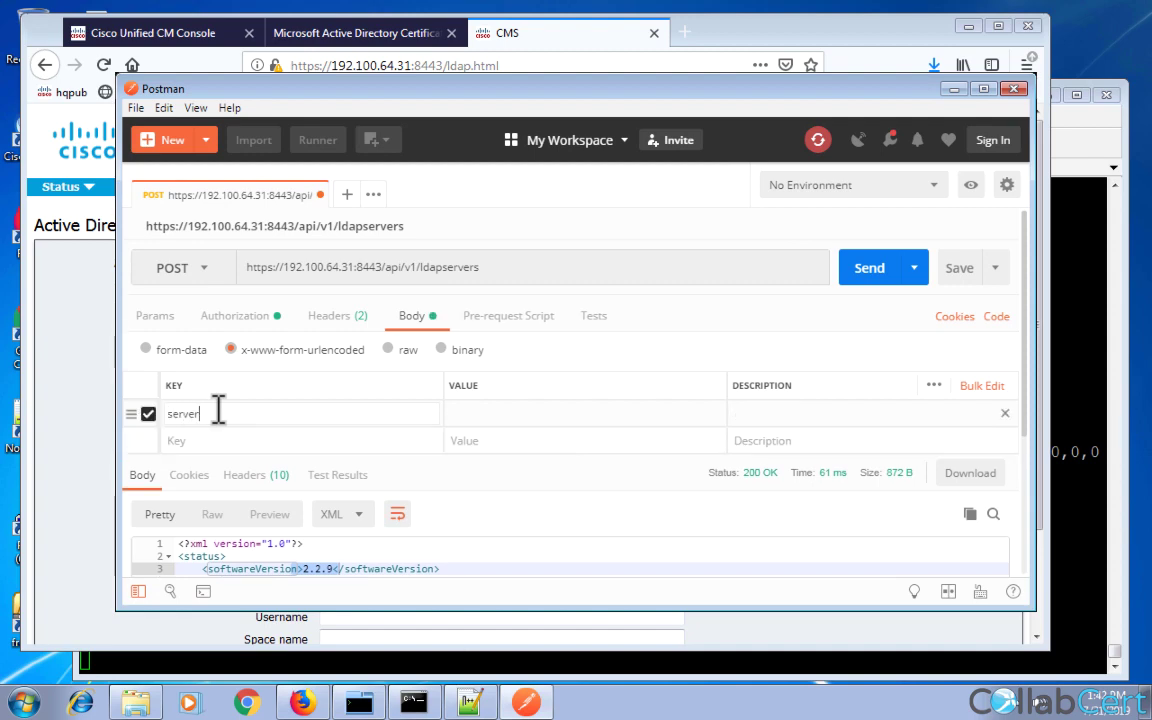
{"action": "key", "text": "Tab"}
{"action": "key", "text": "Tab"}
{"action": "key", "text": "Tab"}
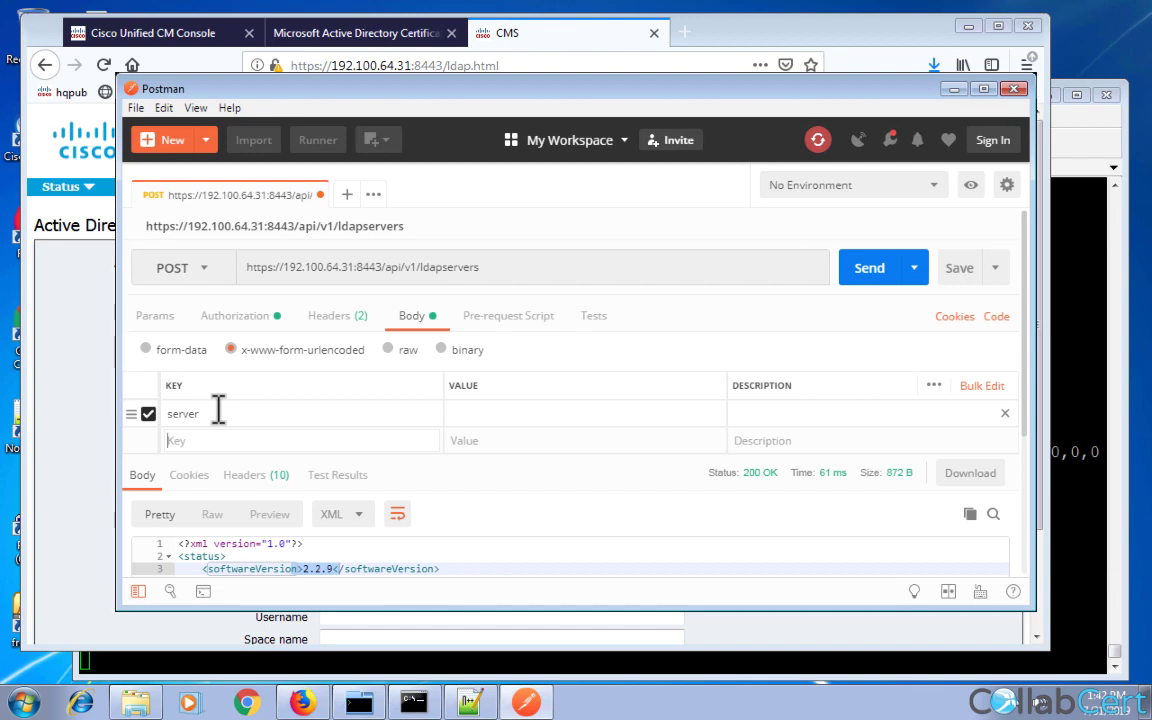
{"action": "type", "text": "add"}
{"action": "key", "text": "BackSpace"}
{"action": "key", "text": "BackSpace"}
{"action": "key", "text": "BackSpace"}
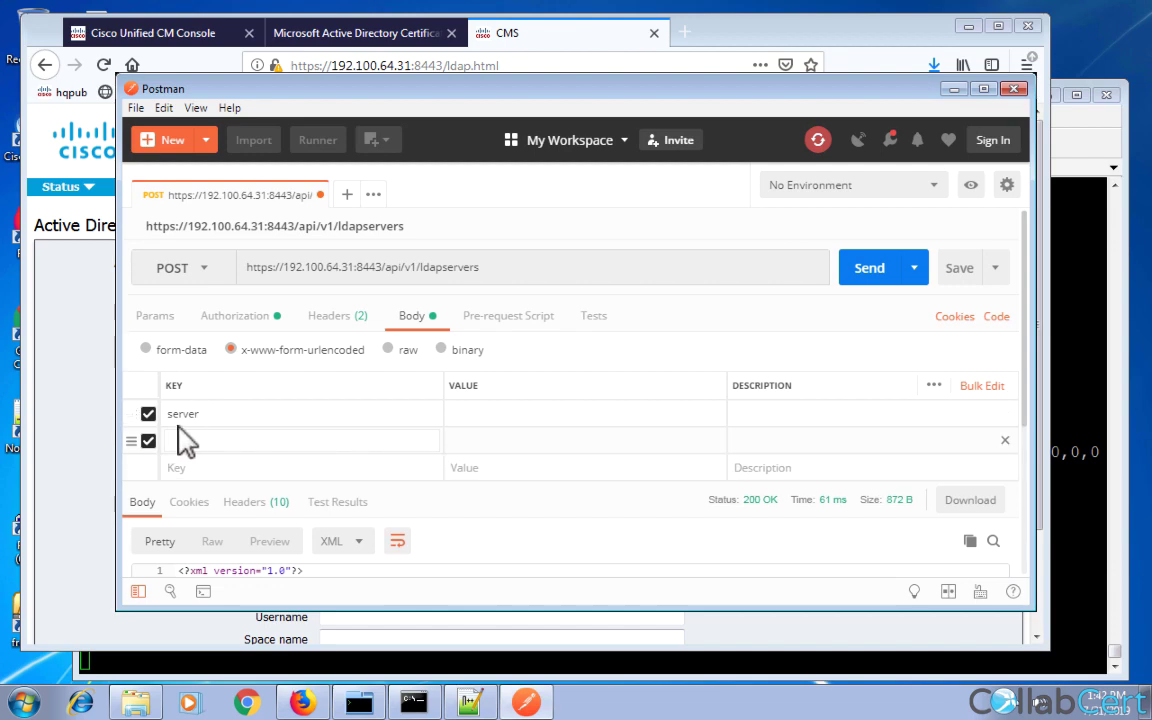
{"action": "double_click", "coordinate": [185, 418]}
{"action": "type", "text": "address"}
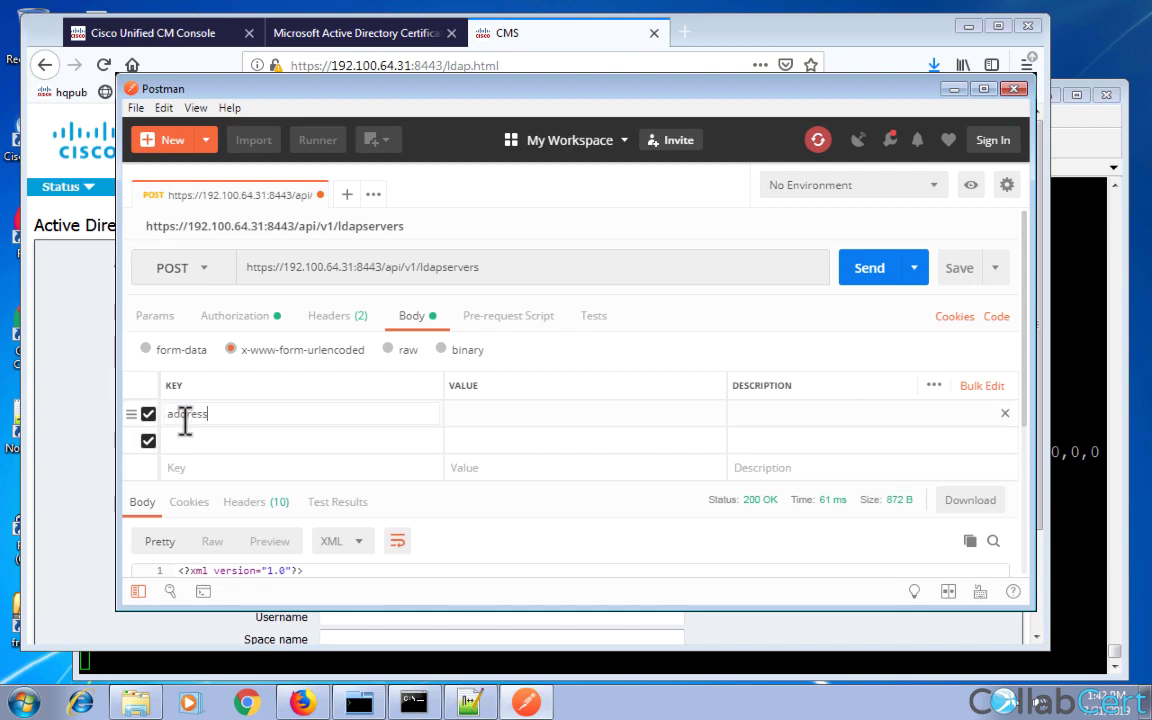
{"action": "key", "text": "Tab"}
{"action": "left_click", "coordinate": [187, 441]}
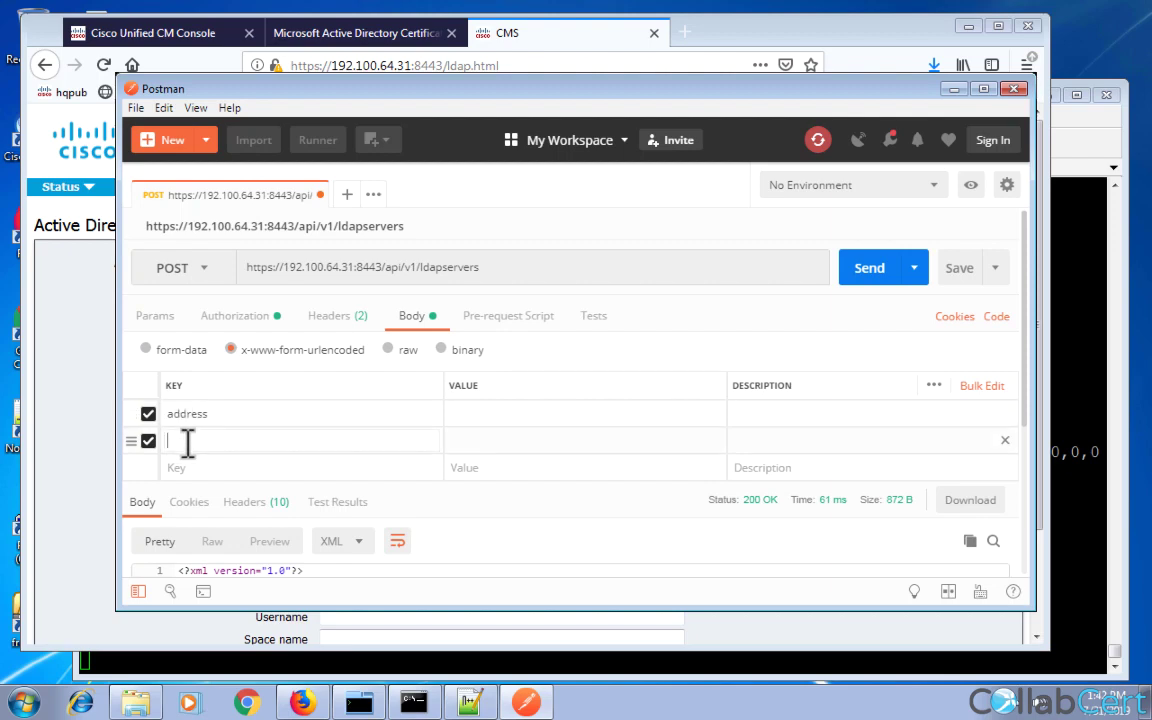
{"action": "type", "text": "port"}
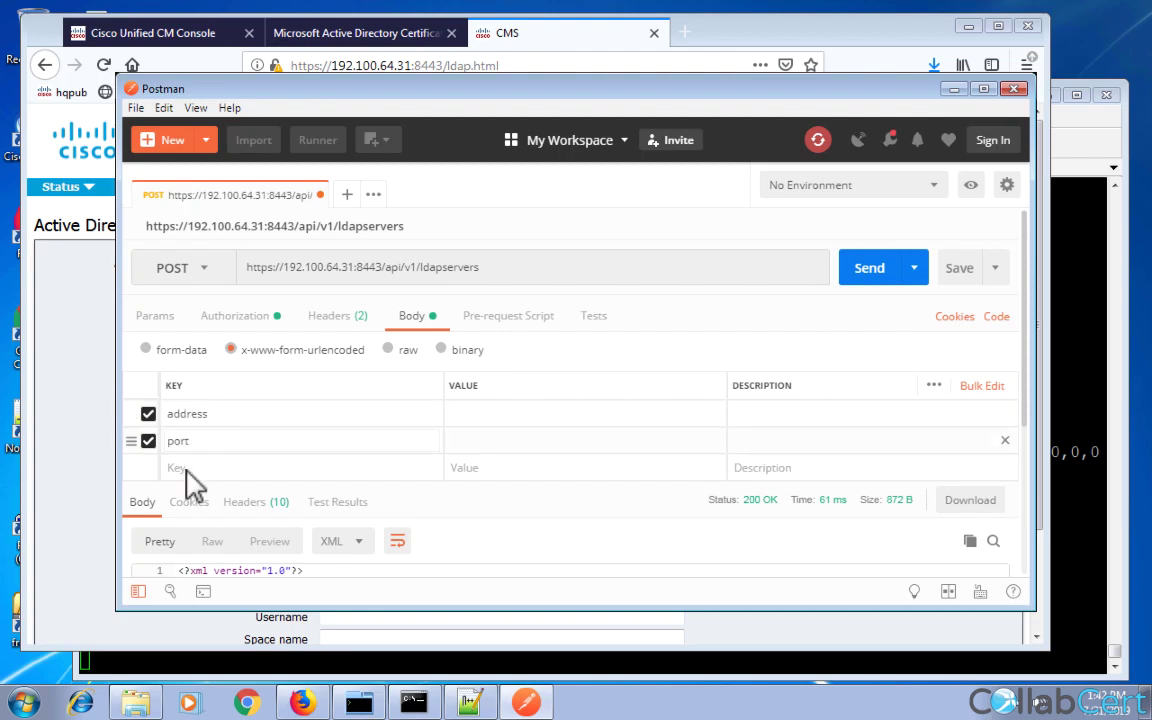
{"action": "left_click", "coordinate": [180, 467]}
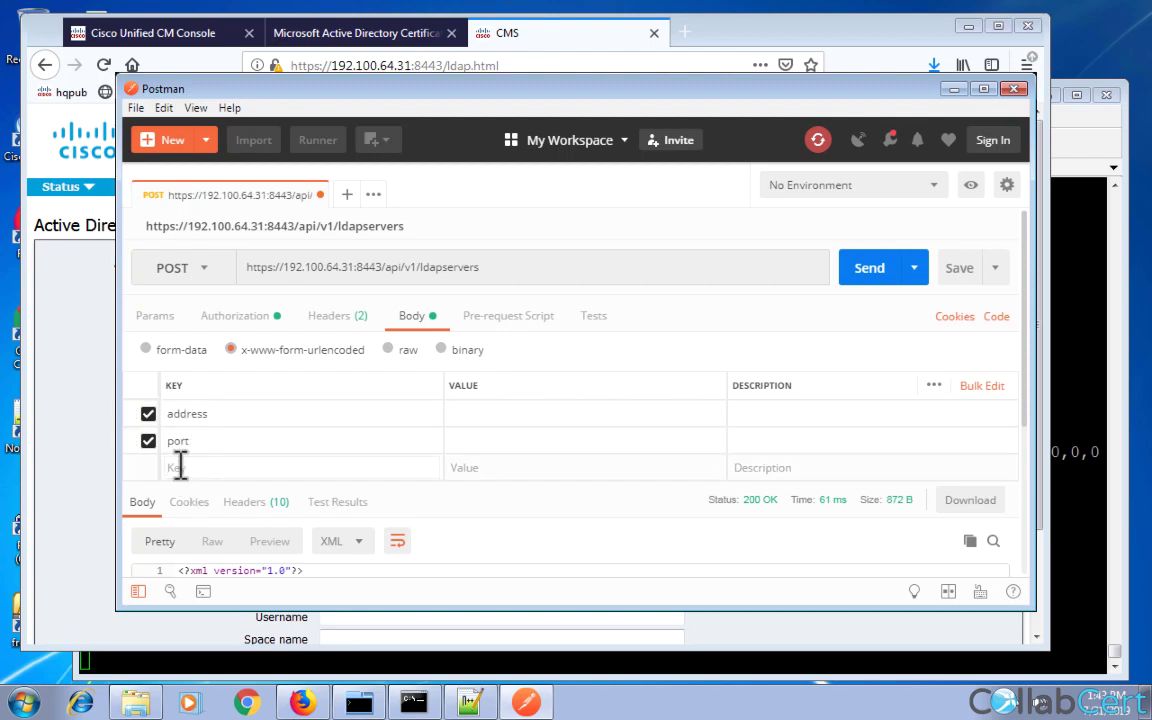
{"action": "type", "text": "username"}
{"action": "left_click", "coordinate": [182, 494]}
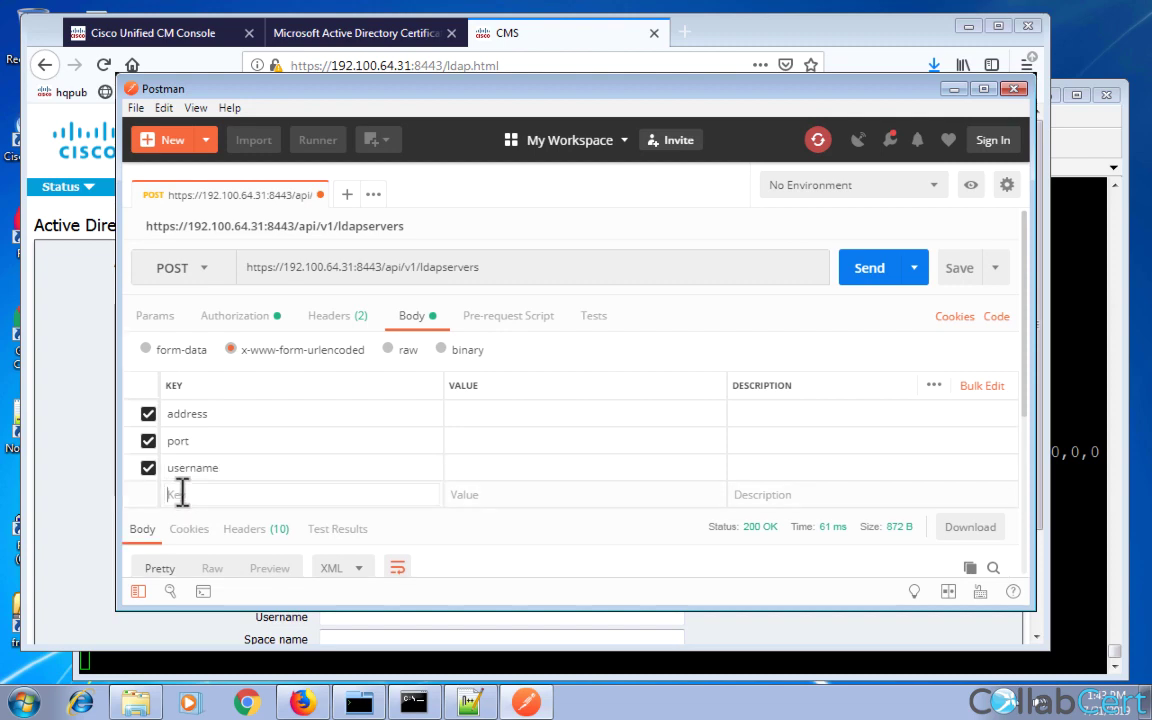
{"action": "type", "text": "password"}
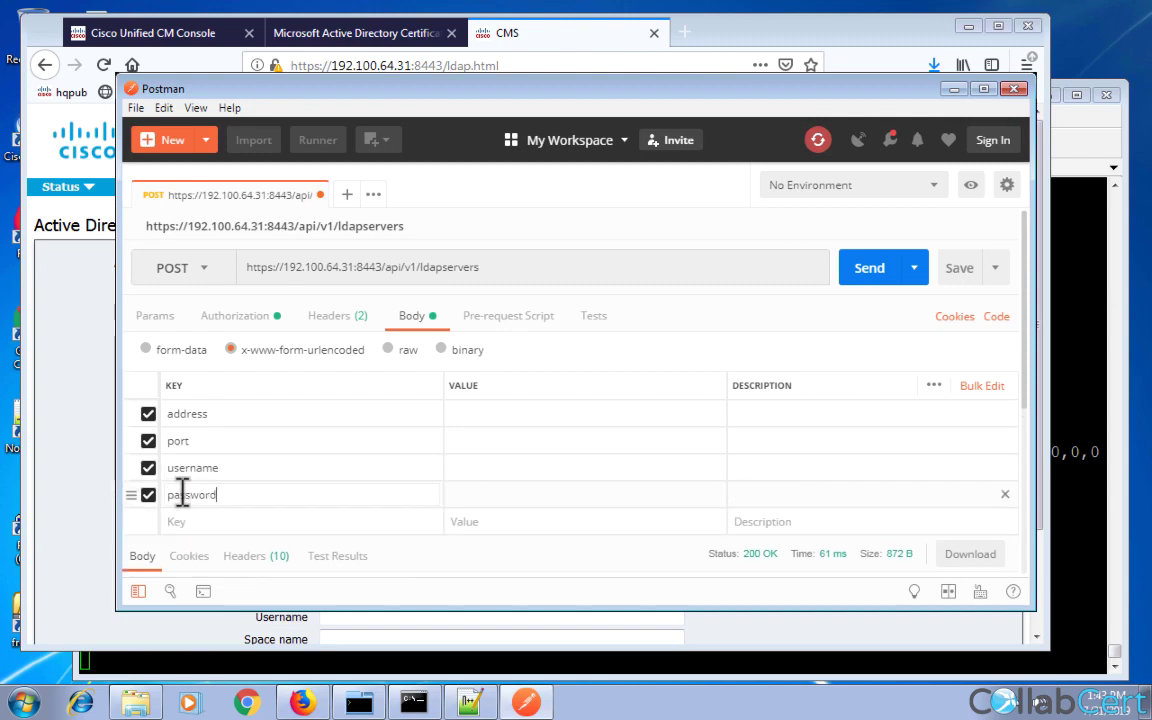
{"action": "left_click", "coordinate": [187, 521]}
{"action": "type", "text": "secure"}
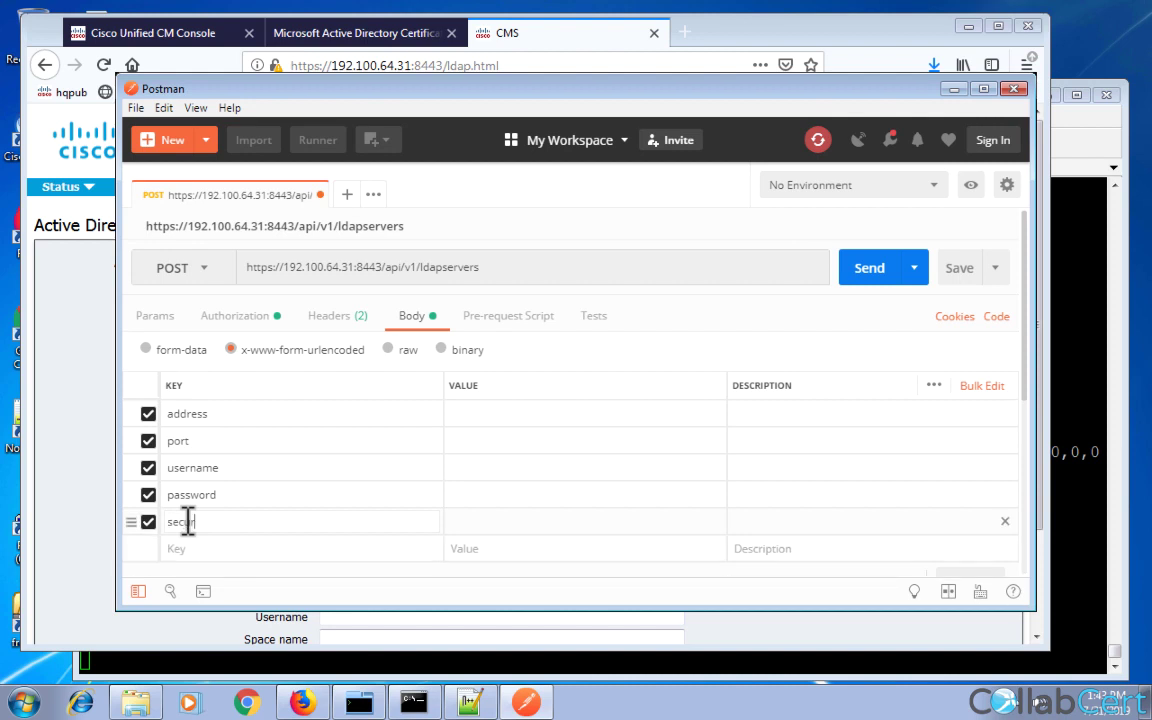
Set the secure value to false and fill in the password value.
{"action": "left_click", "coordinate": [472, 524]}
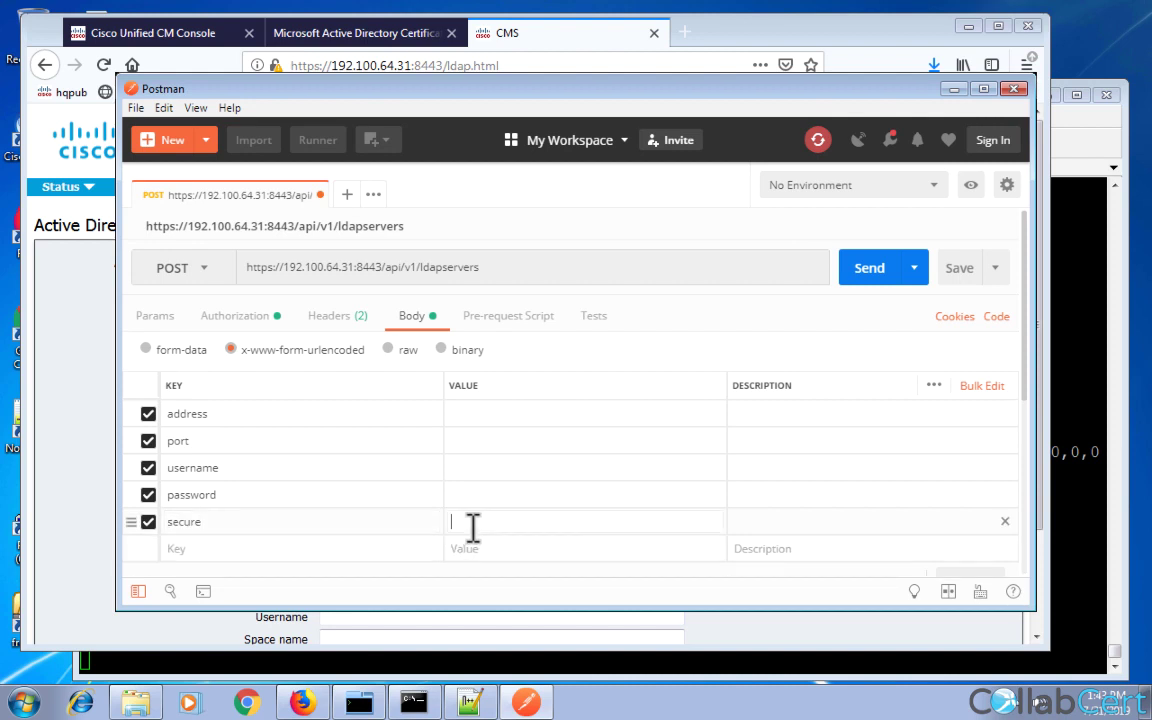
{"action": "type", "text": "false"}
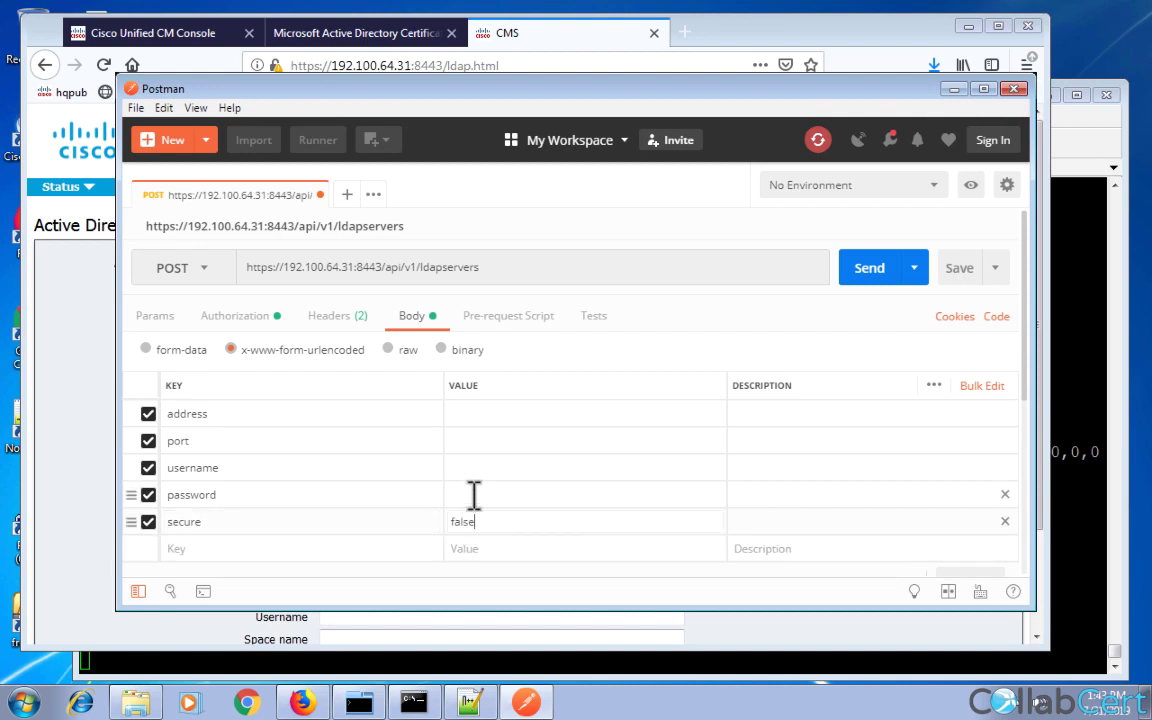
{"action": "left_click", "coordinate": [474, 494]}
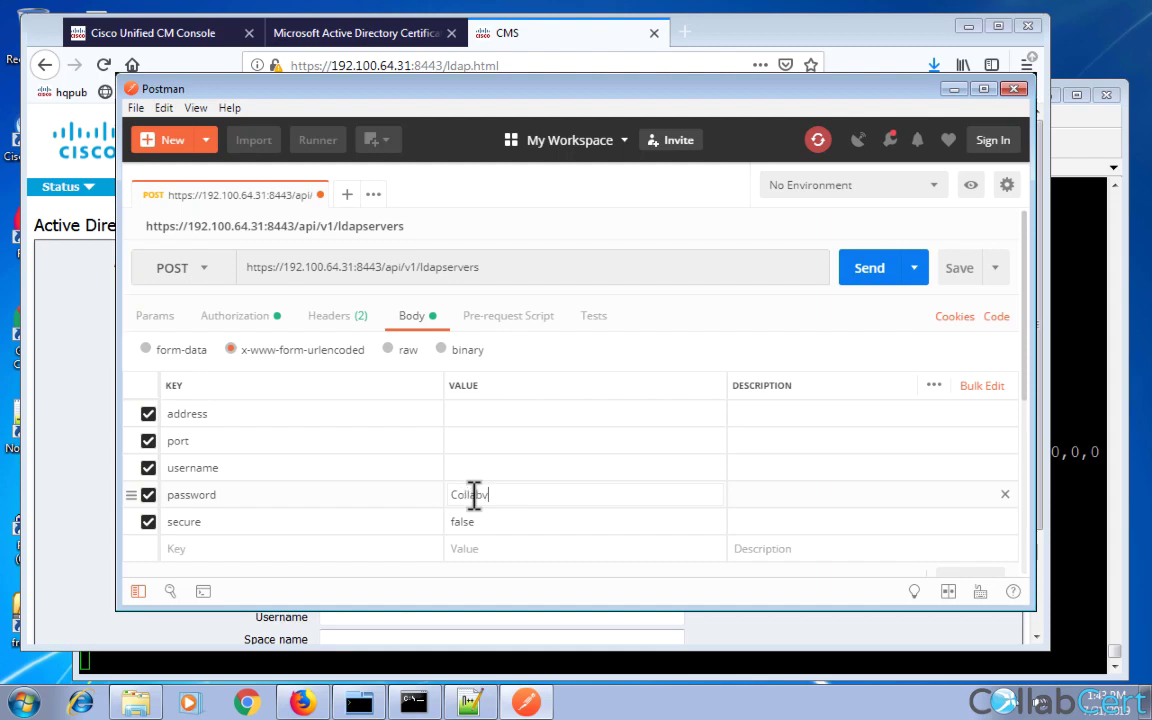
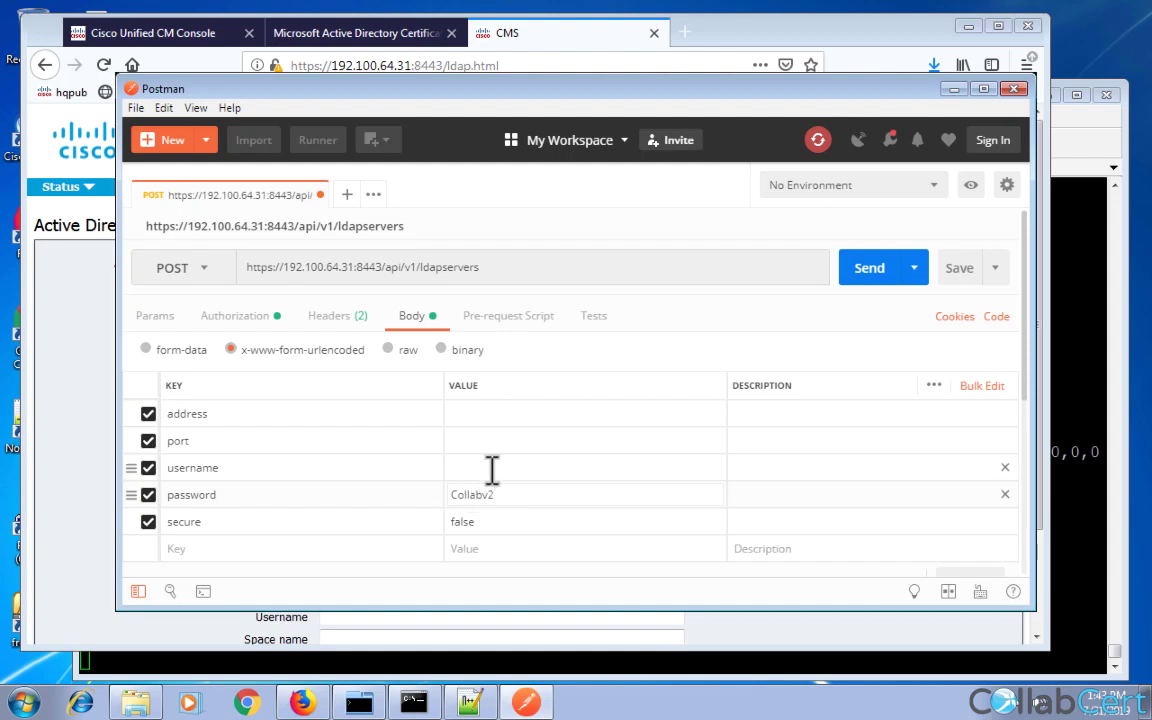
{"action": "left_click", "coordinate": [492, 469]}
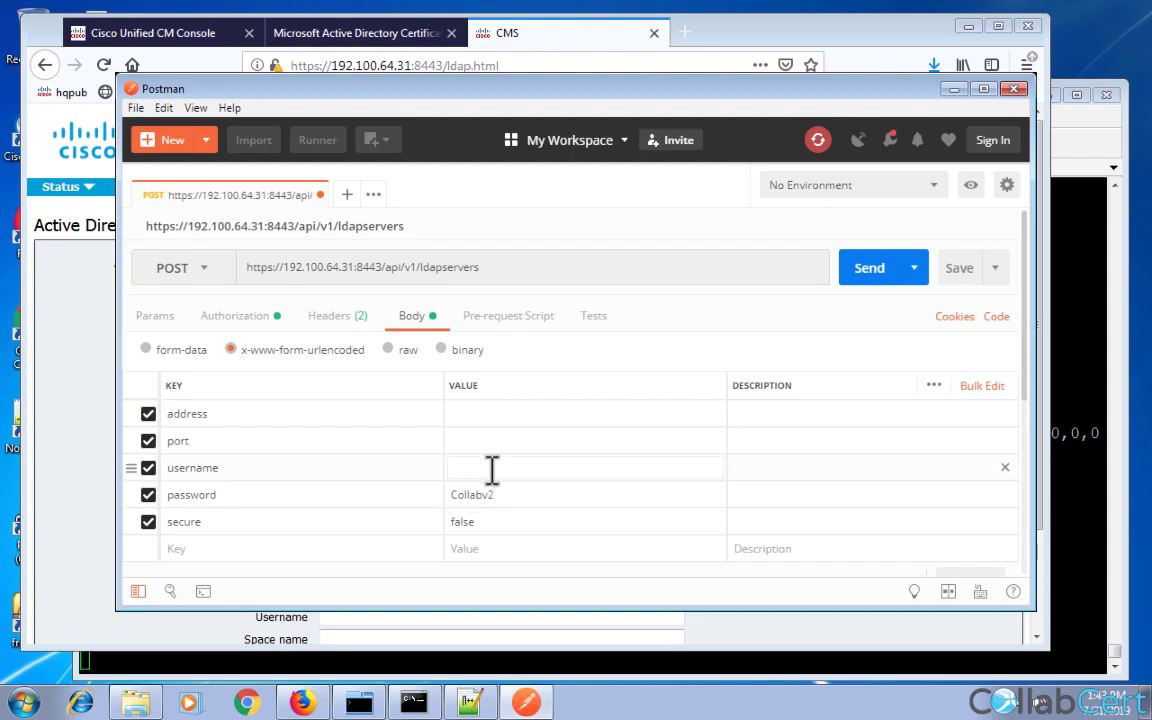
Switch to the DNS-Internal session and launch ADSI Edit.
{"action": "mouse_move", "coordinate": [360, 12]}
{"action": "left_click", "coordinate": [262, 9]}
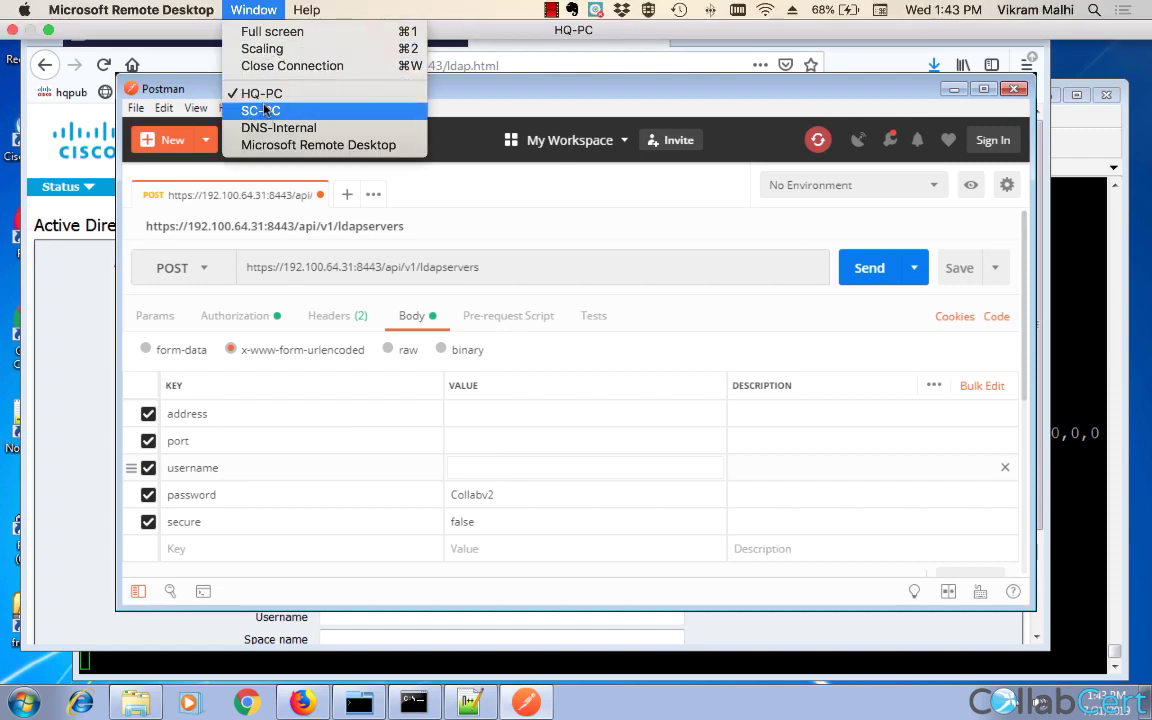
{"action": "left_click", "coordinate": [270, 127]}
{"action": "mouse_move", "coordinate": [308, 715]}
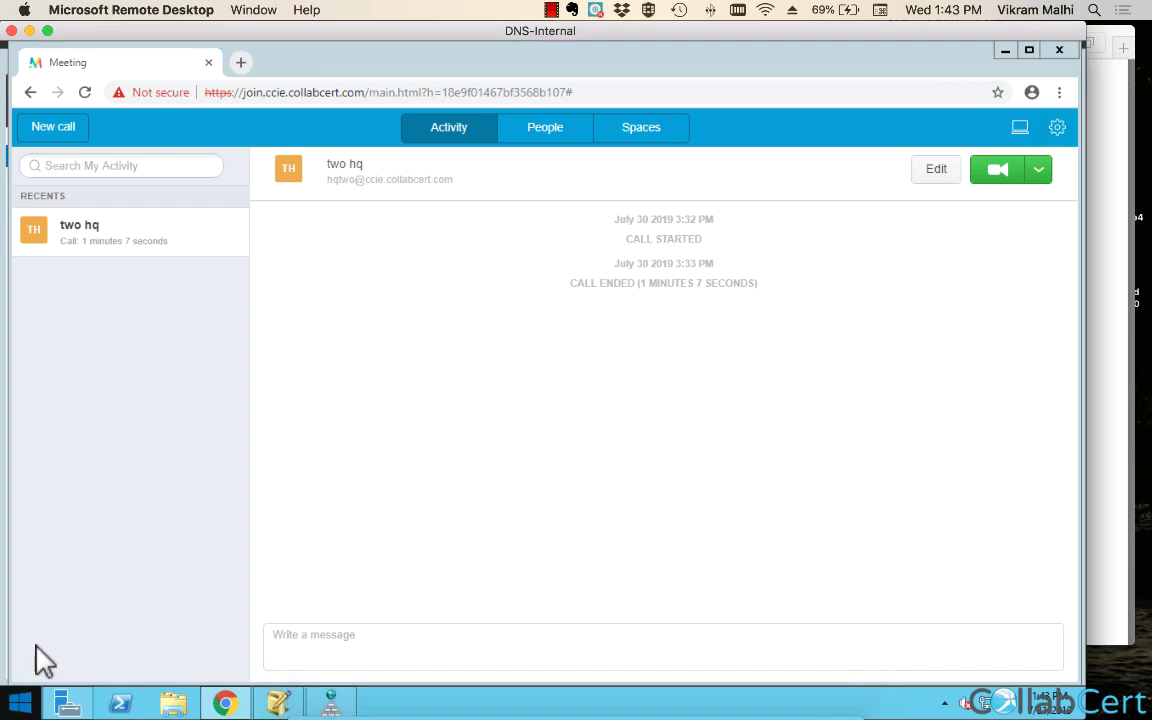
{"action": "left_click", "coordinate": [20, 704]}
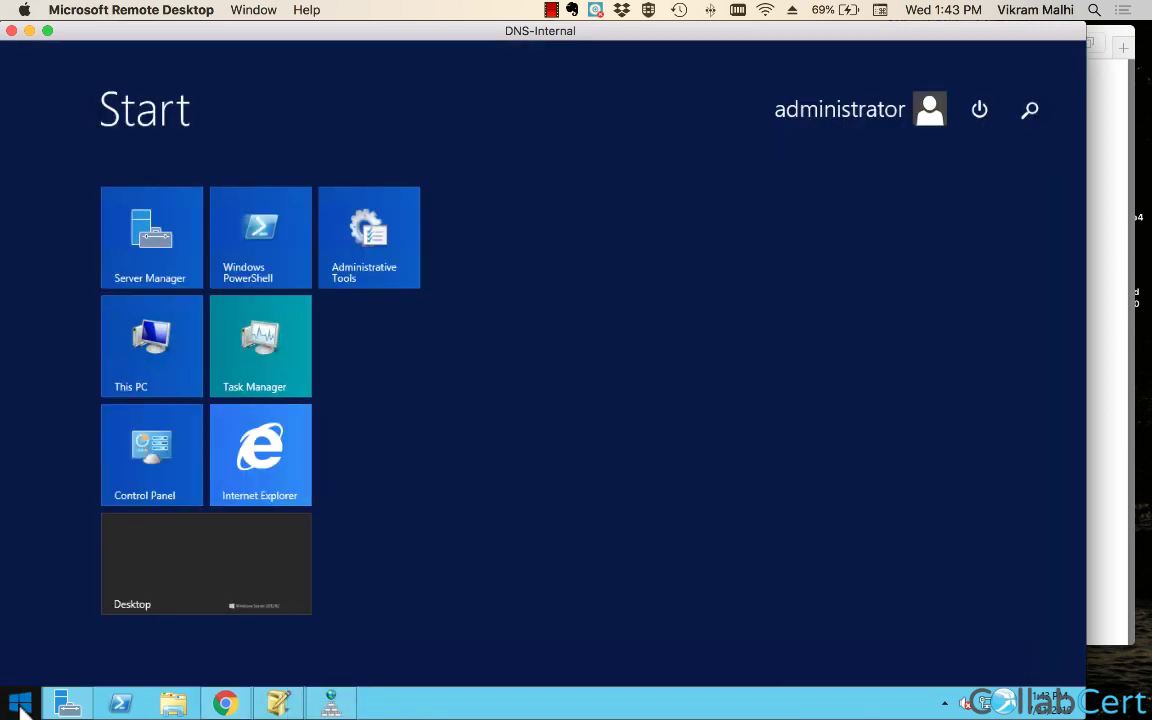
{"action": "type", "text": "adsi Edit"}
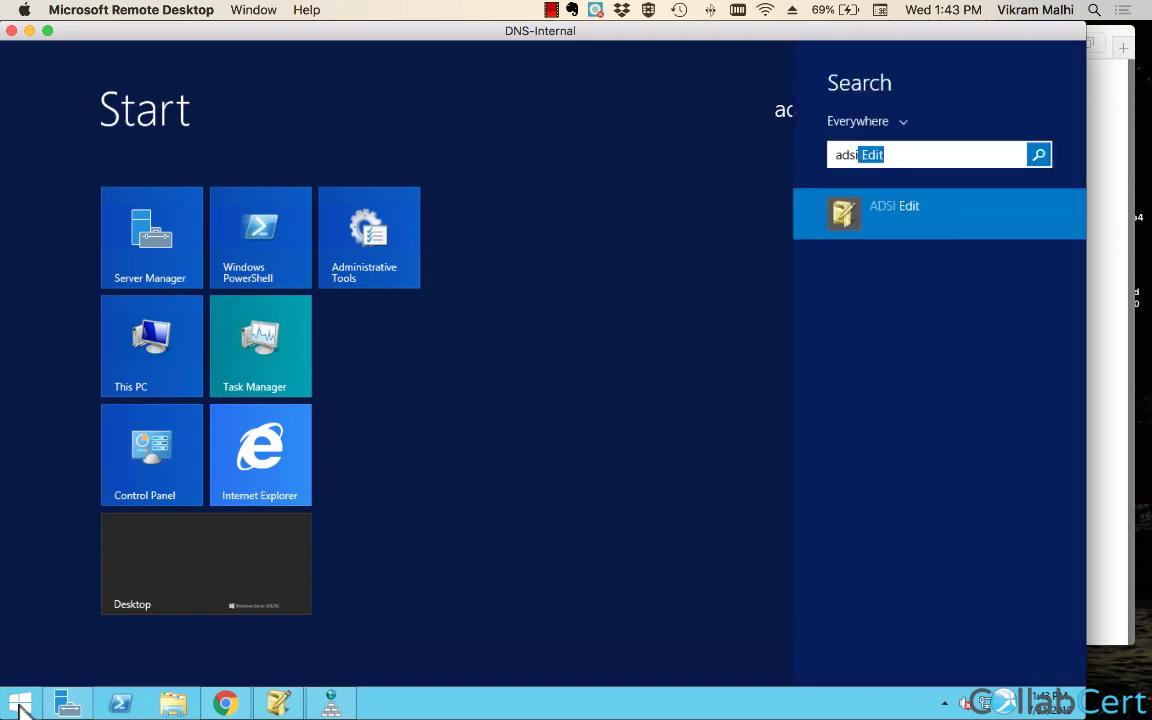
{"action": "key", "text": "Return"}
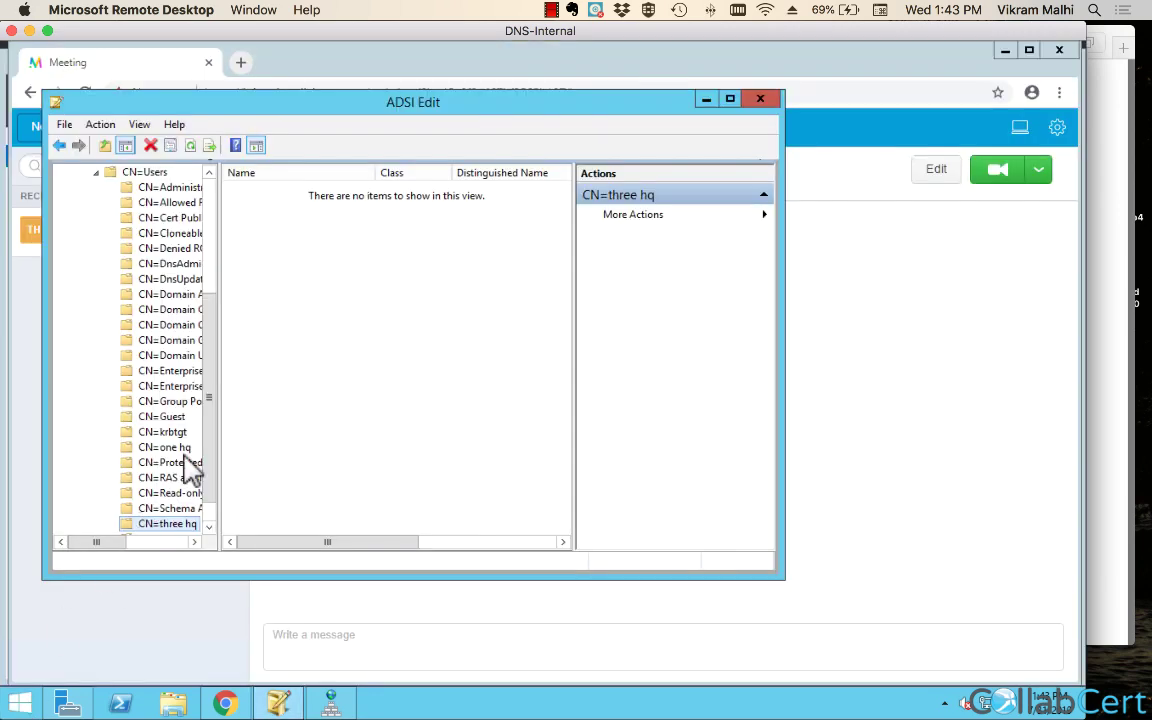
Open the Properties of the Administrator account in ADSI Edit.
{"action": "left_click", "coordinate": [175, 524]}
{"action": "right_click", "coordinate": [172, 524]}
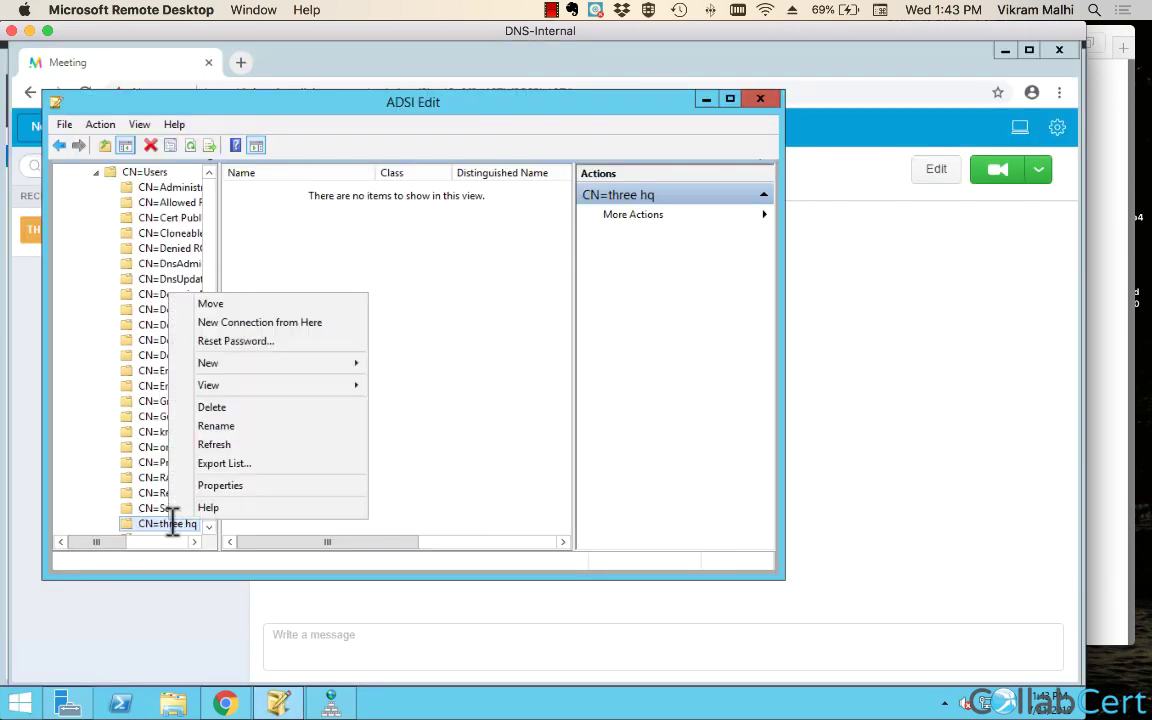
{"action": "left_click", "coordinate": [152, 325]}
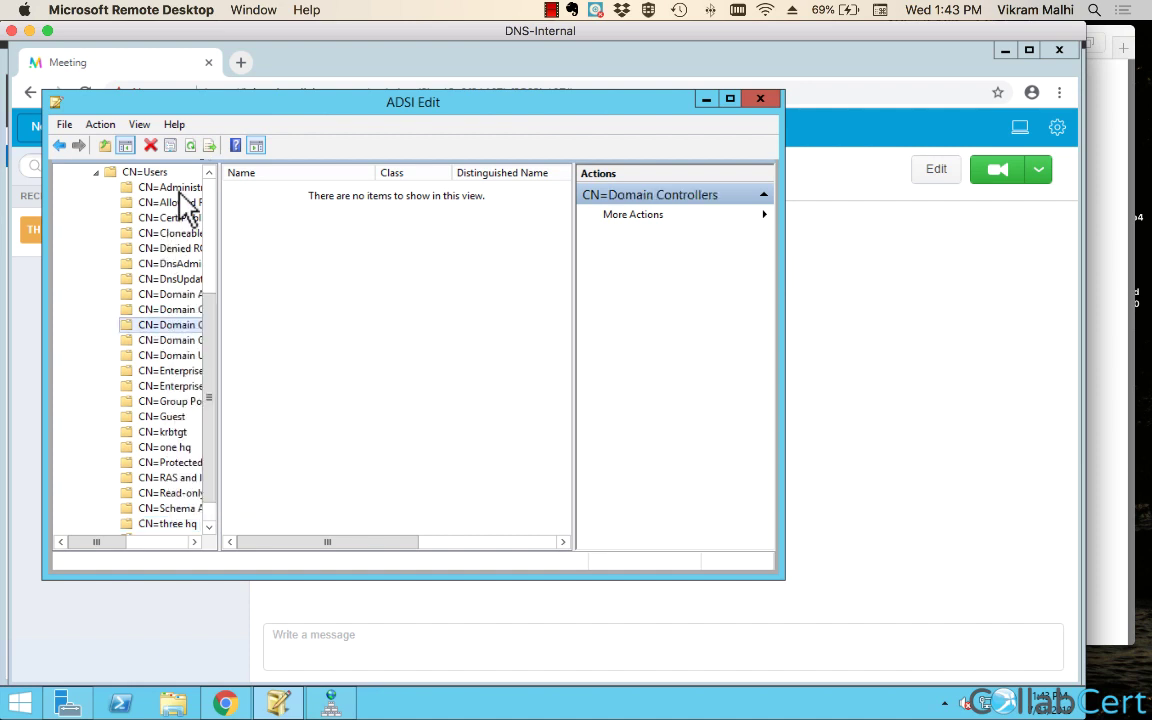
{"action": "left_click", "coordinate": [178, 189]}
{"action": "right_click", "coordinate": [195, 191]}
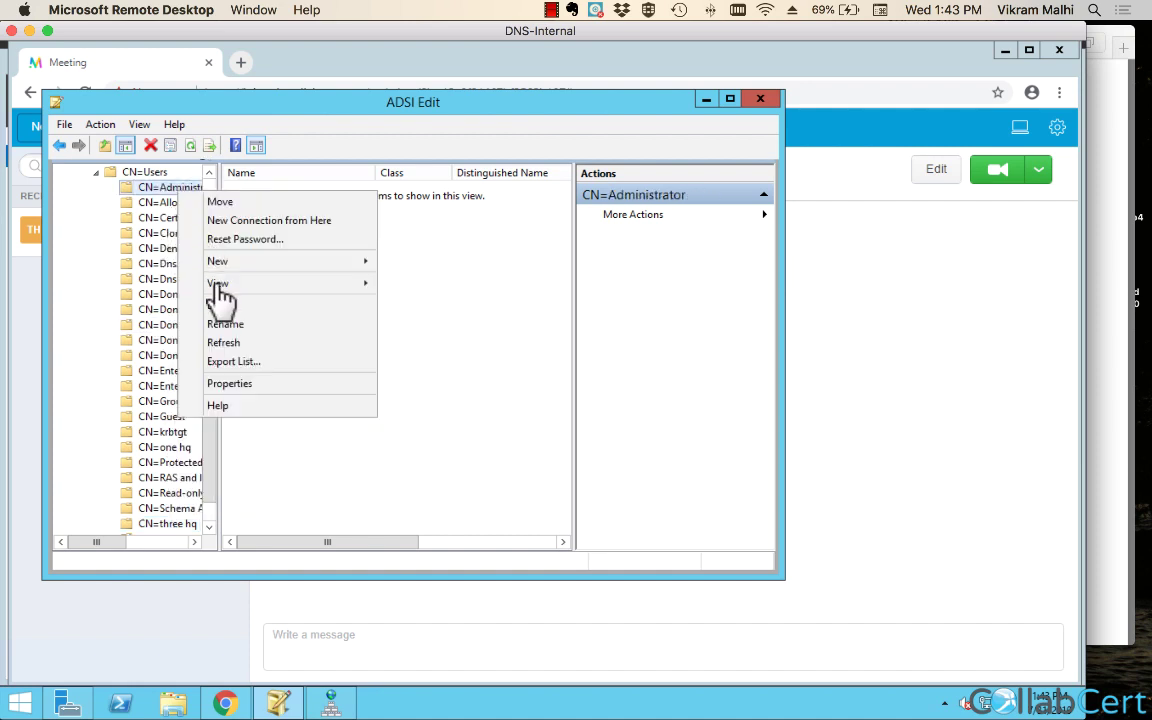
{"action": "left_click", "coordinate": [222, 383]}
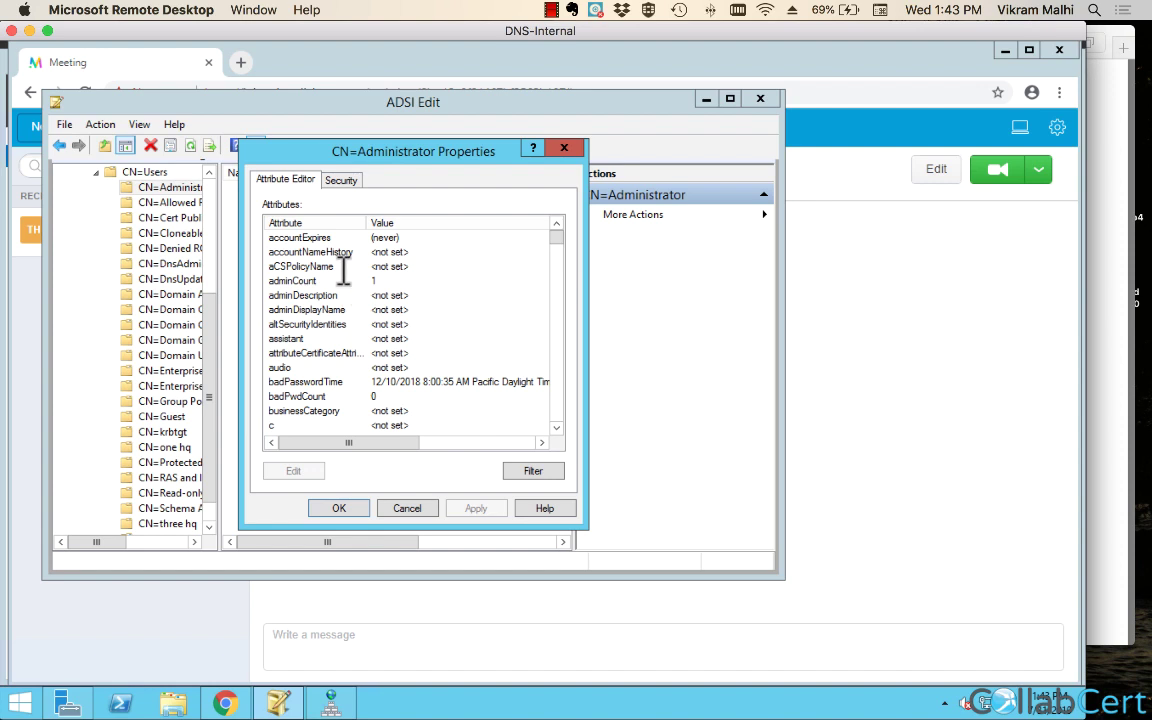
Copy the Administrator's distinguishedName value and switch back to the HQ-PC session.
{"action": "scroll", "coordinate": [342, 255], "scroll_direction": "down", "scroll_amount": 8}
{"action": "key", "text": "Down"}
{"action": "key", "text": "Down"}
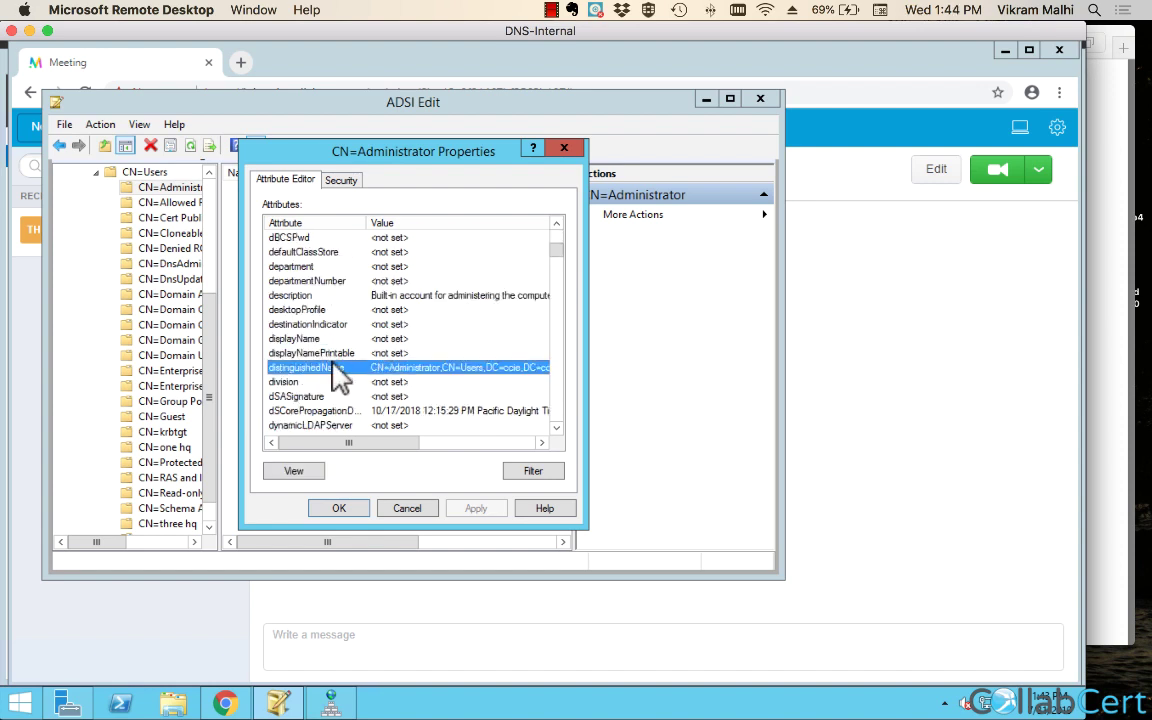
{"action": "double_click", "coordinate": [332, 368]}
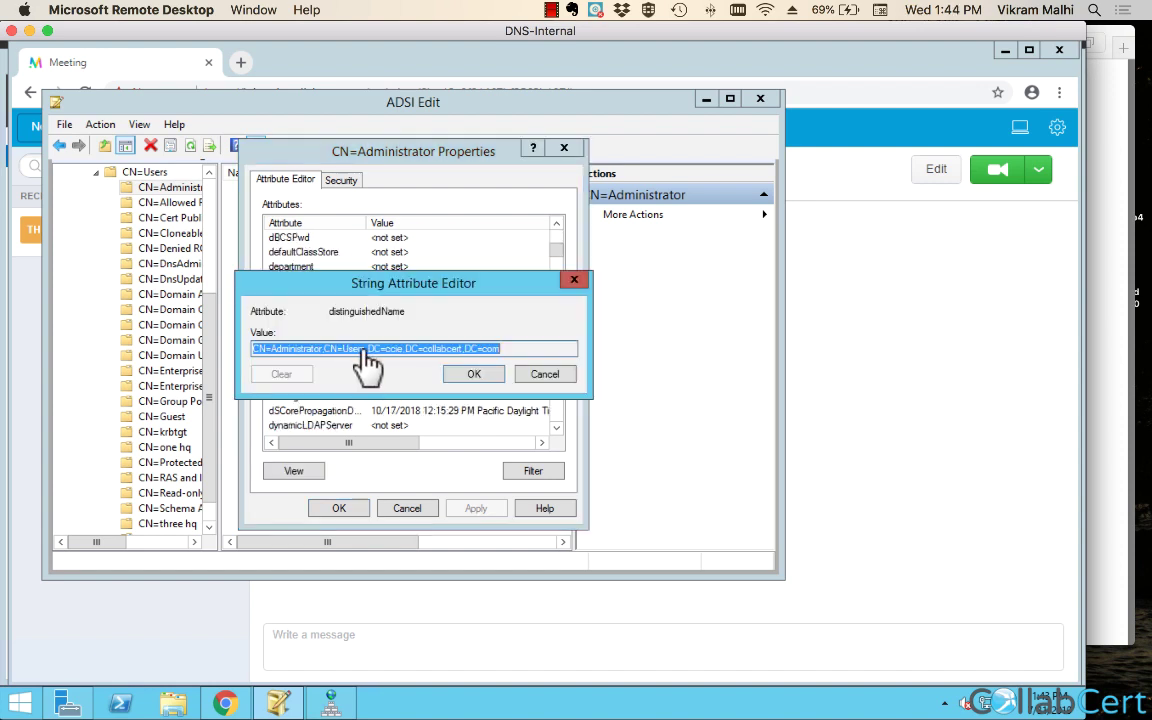
{"action": "right_click", "coordinate": [362, 352]}
{"action": "left_click", "coordinate": [402, 399]}
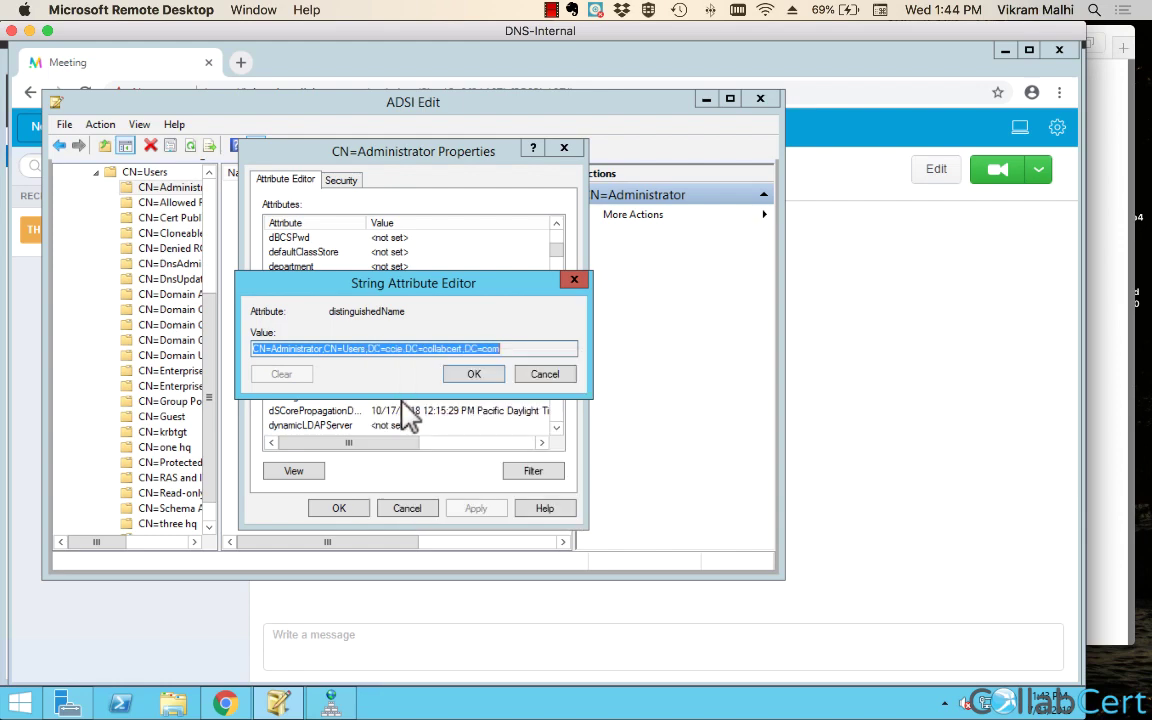
{"action": "left_click", "coordinate": [545, 374]}
{"action": "left_click", "coordinate": [272, 10]}
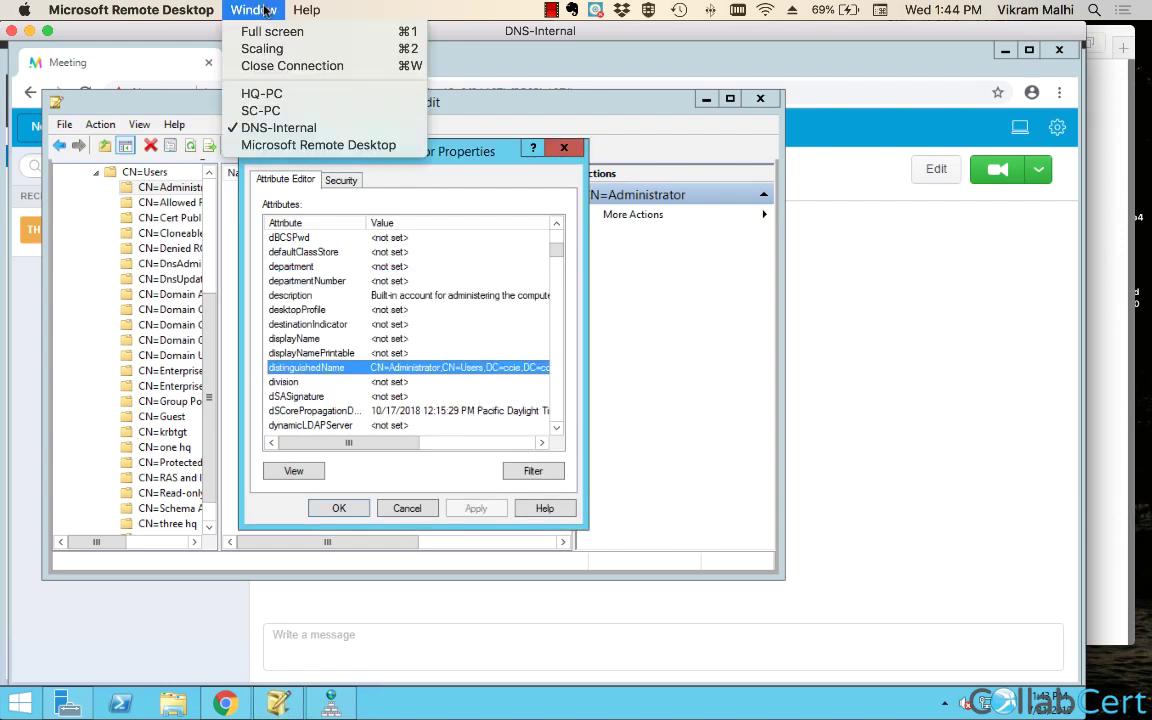
{"action": "left_click", "coordinate": [275, 94]}
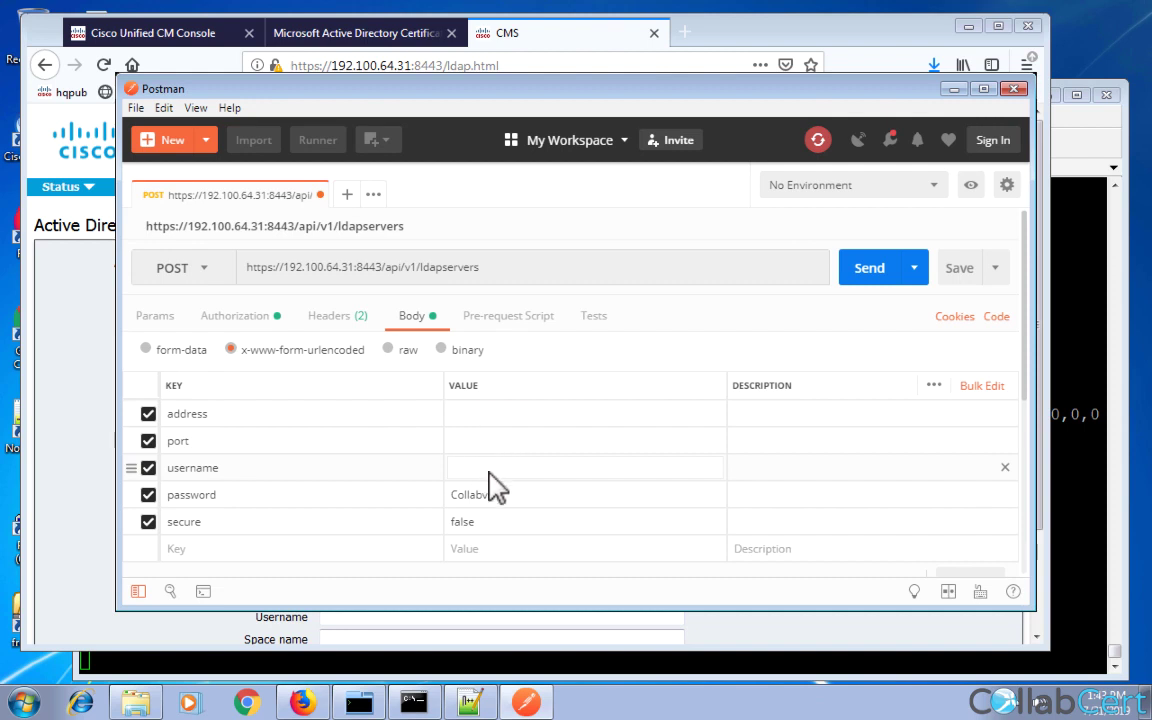
Paste the Administrator DN as username, fill port 389 and address 192.100.64.9, and send.
{"action": "key", "text": "ctrl+v"}
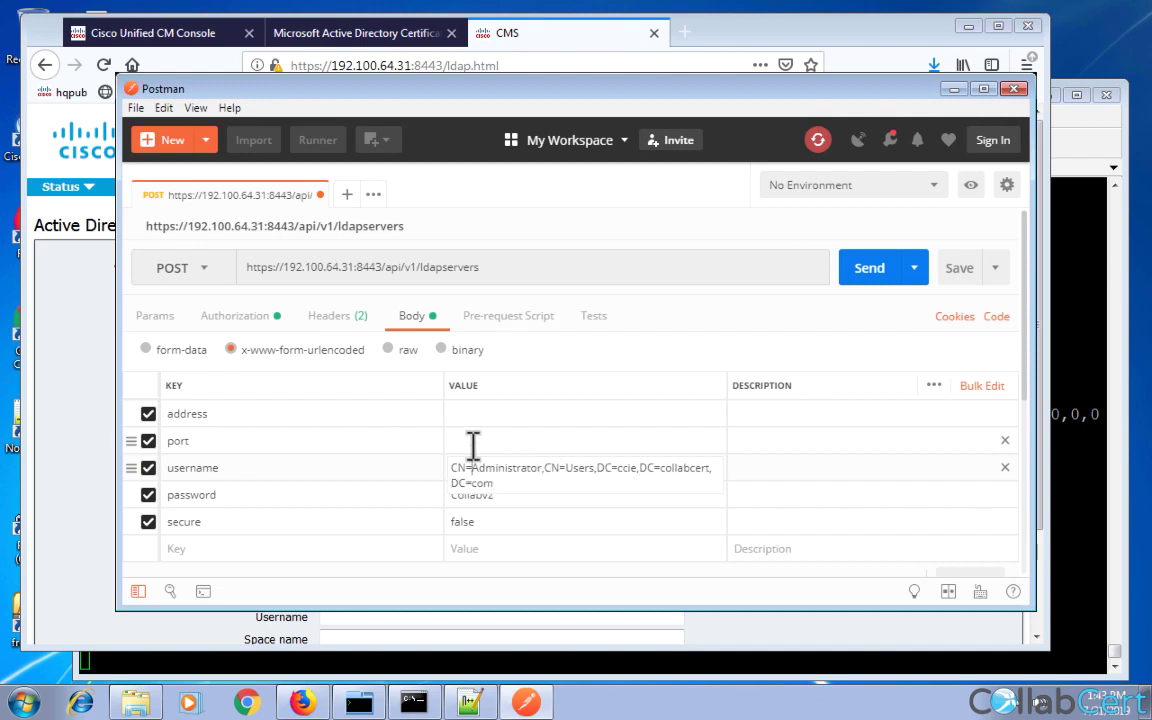
{"action": "left_click", "coordinate": [473, 445]}
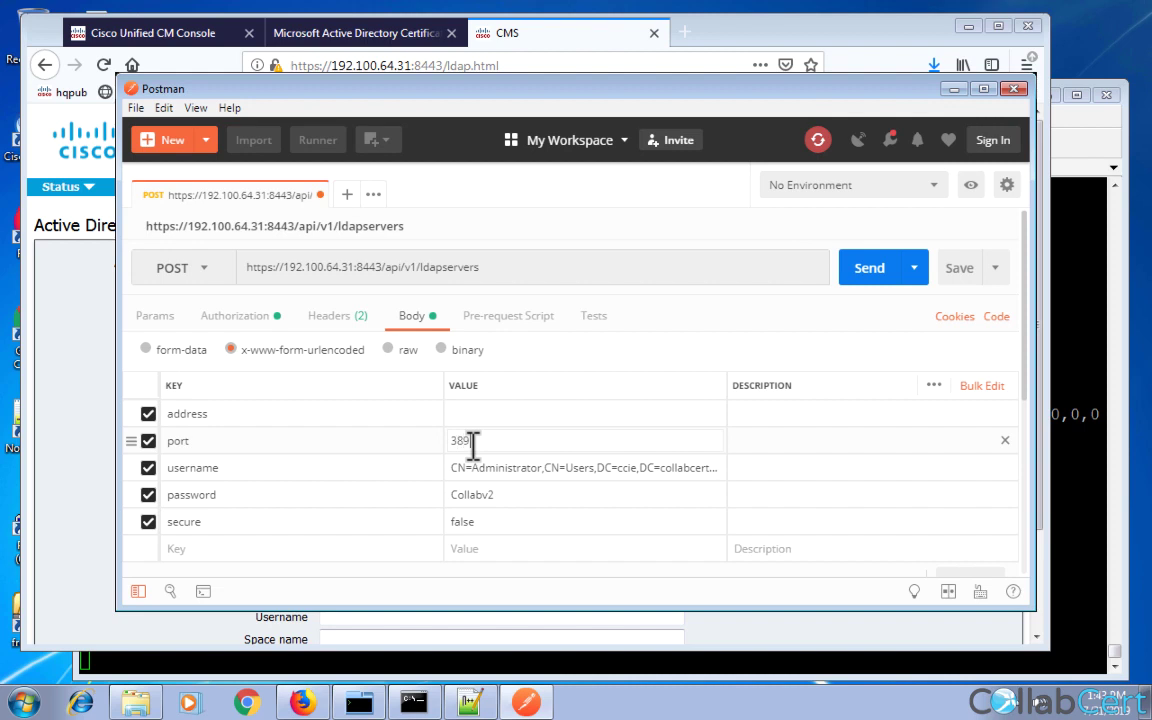
{"action": "left_click", "coordinate": [469, 415]}
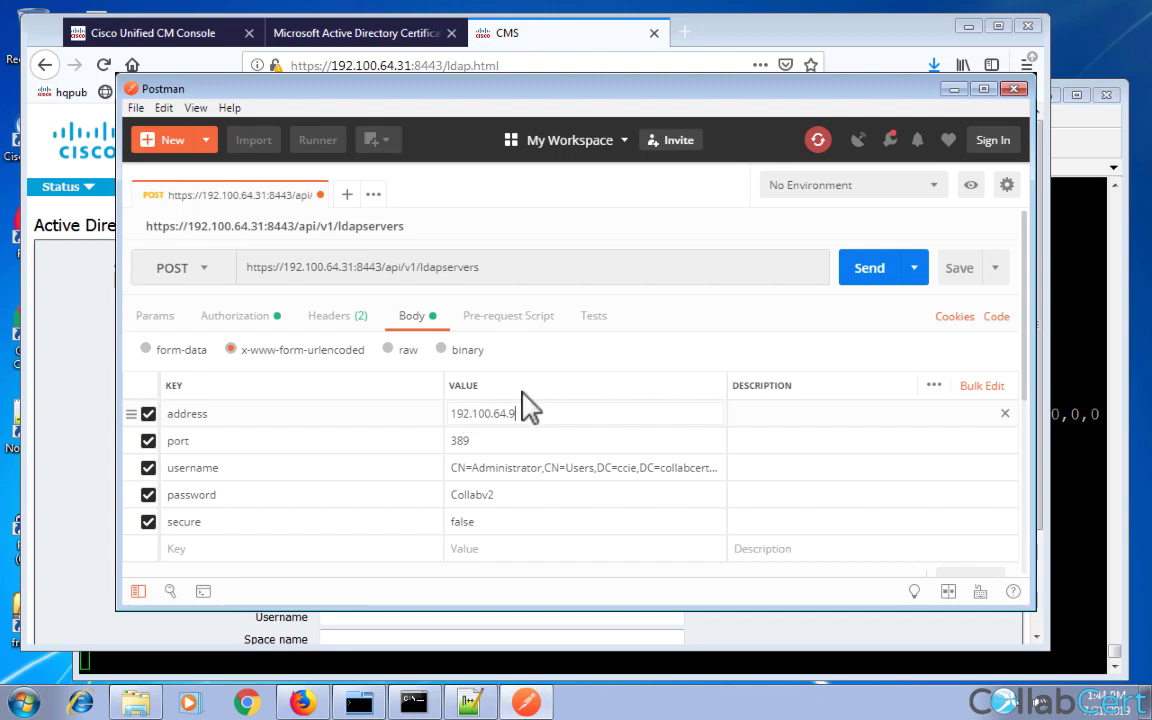
{"action": "left_click", "coordinate": [857, 293]}
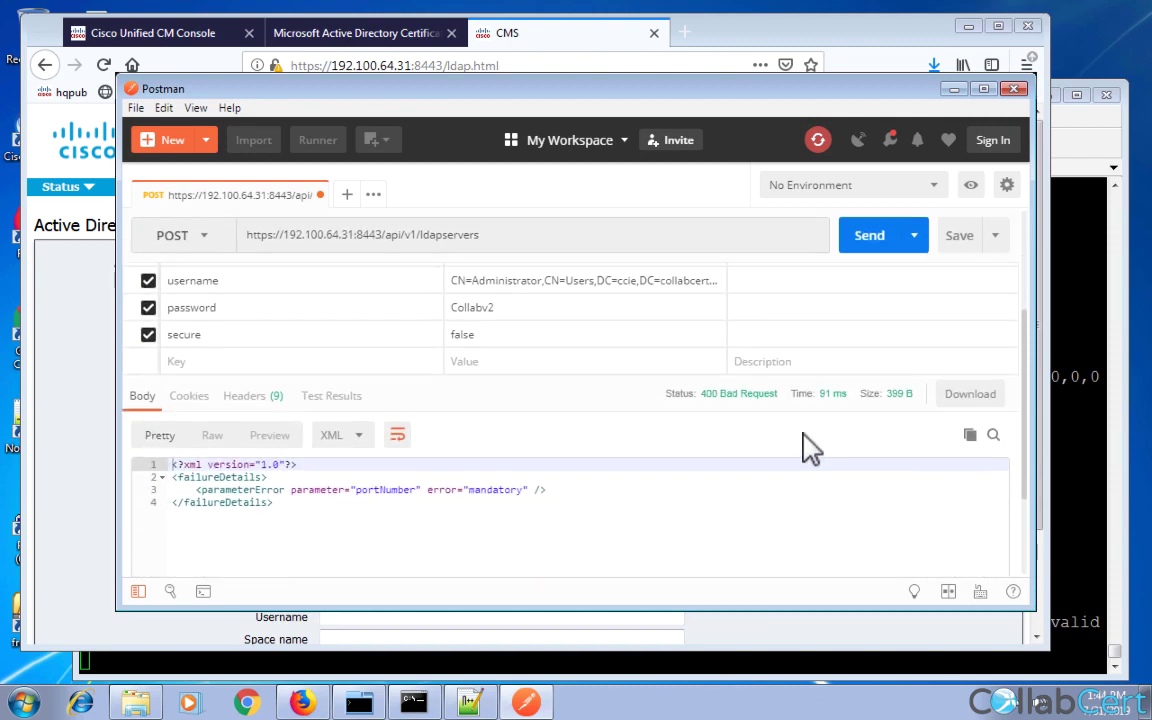
{"action": "scroll", "coordinate": [489, 406], "scroll_direction": "up", "scroll_amount": 5}
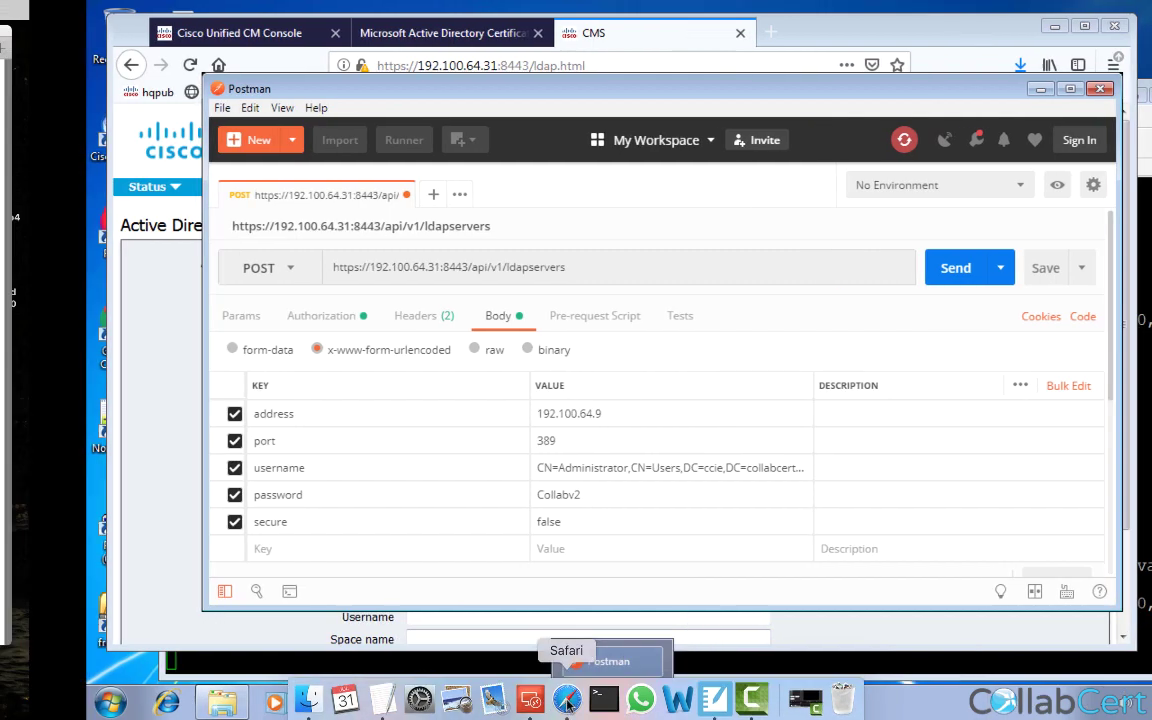
Check in the Cisco guide that the port parameter is named portNumber, then return to Postman.
{"action": "left_click", "coordinate": [566, 668]}
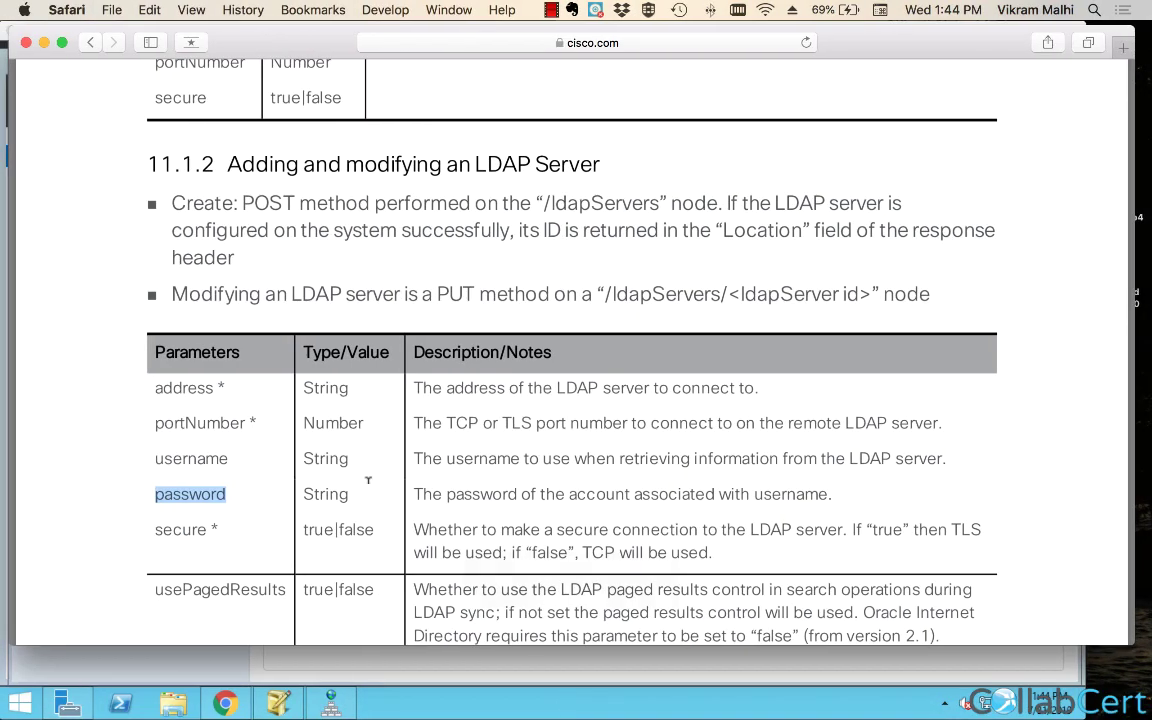
{"action": "double_click", "coordinate": [213, 423]}
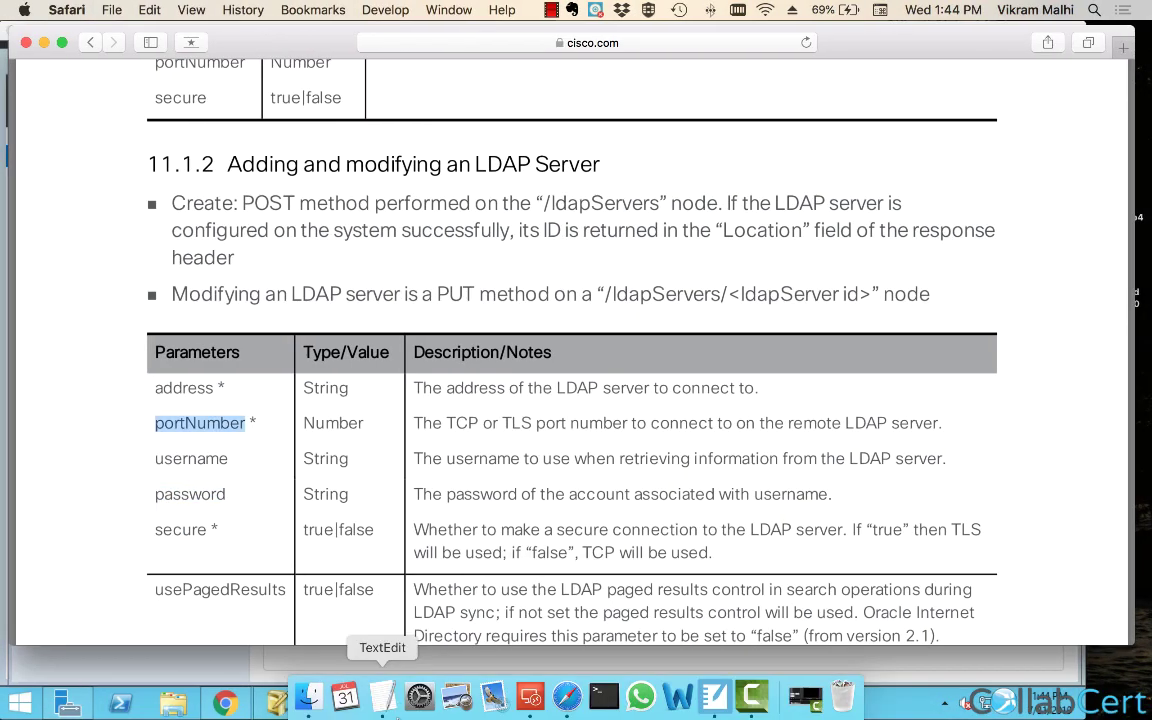
{"action": "left_click", "coordinate": [531, 697]}
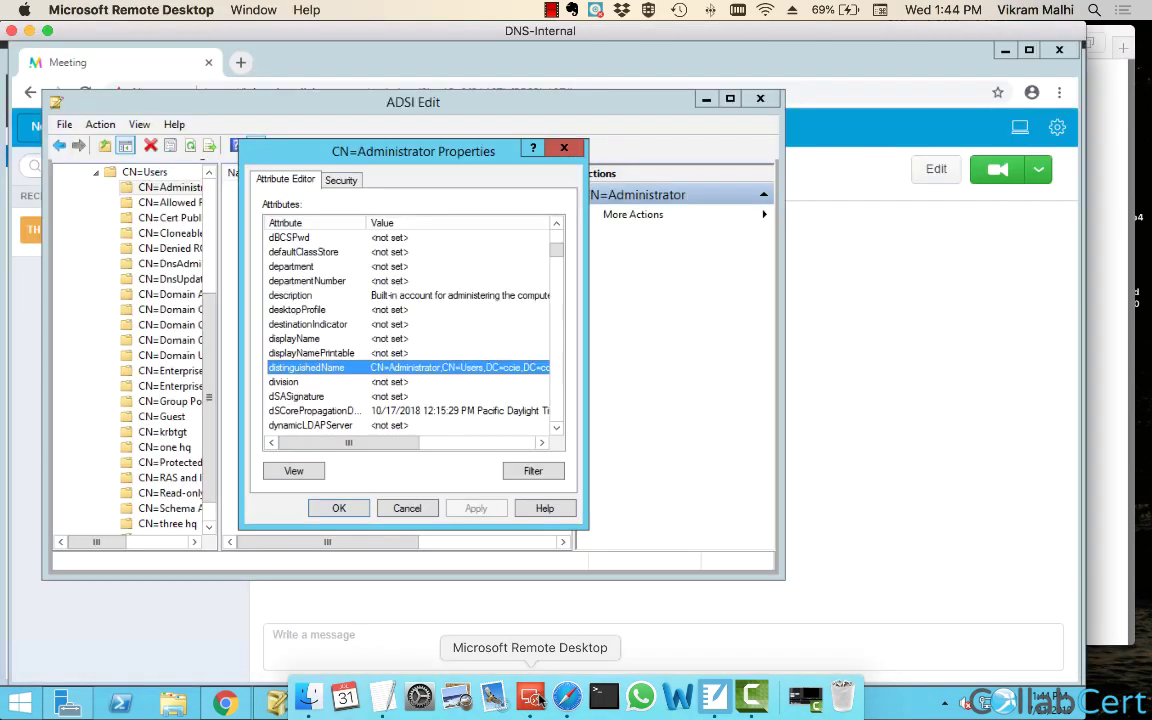
{"action": "left_click", "coordinate": [250, 12]}
{"action": "left_click", "coordinate": [262, 94]}
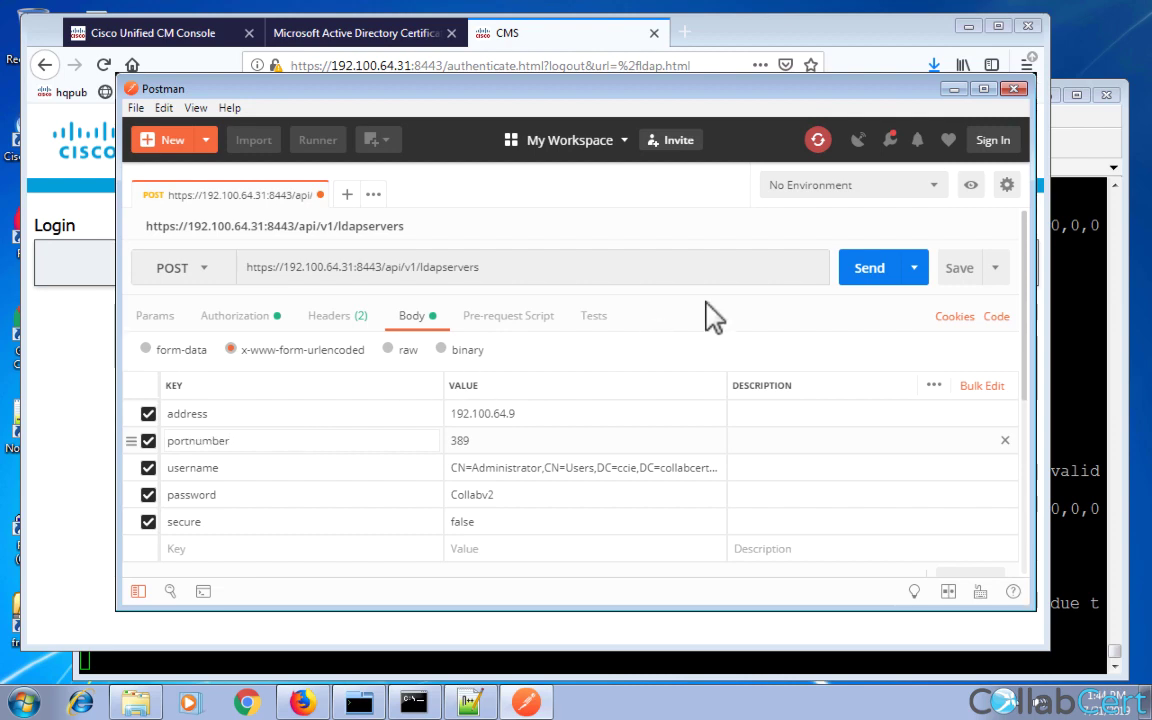
Resend the LDAP server POST with the corrected portnumber key, getting 200 OK.
{"action": "left_click", "coordinate": [851, 270]}
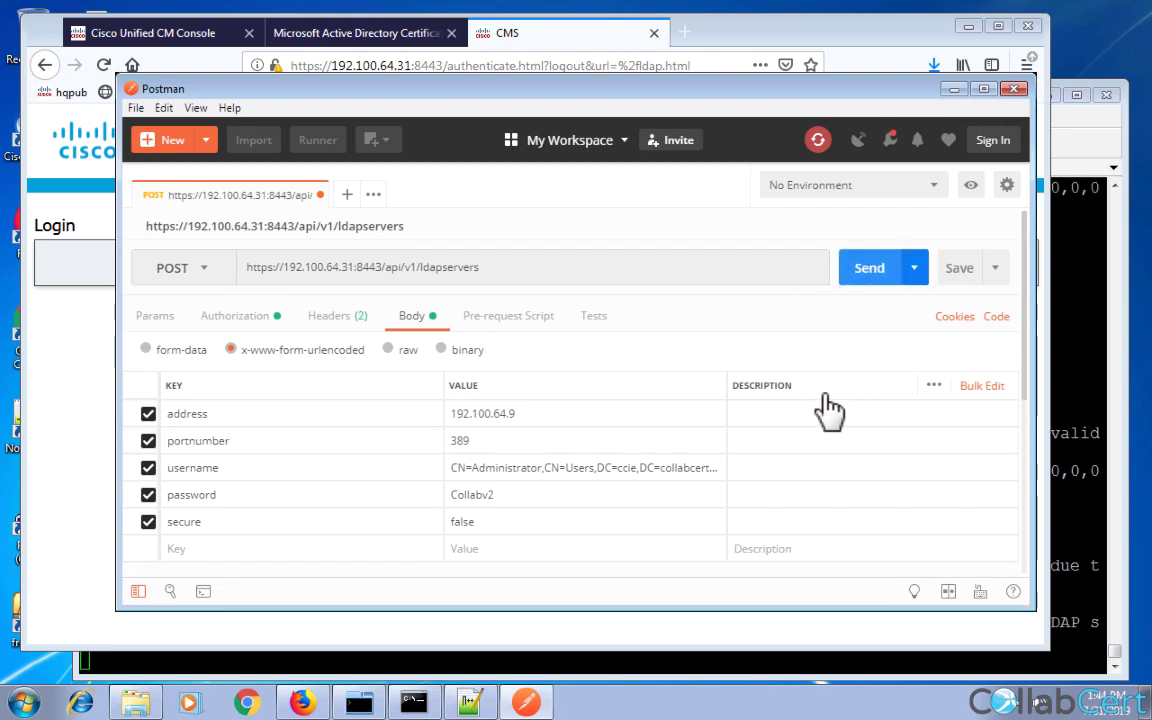
{"action": "scroll", "coordinate": [826, 413], "scroll_direction": "down", "scroll_amount": 3}
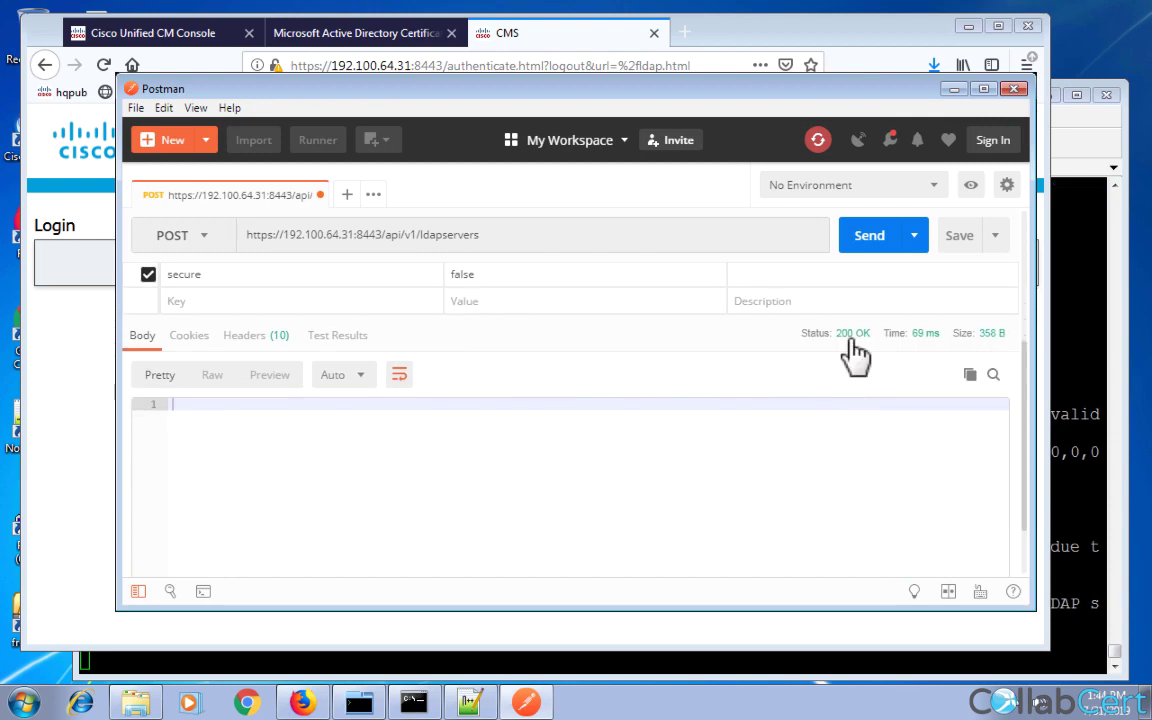
{"action": "scroll", "coordinate": [855, 355], "scroll_direction": "up", "scroll_amount": 3}
GET /api/v1/ldapservers to list LDAP servers and select the new server's id.
{"action": "left_click", "coordinate": [182, 268]}
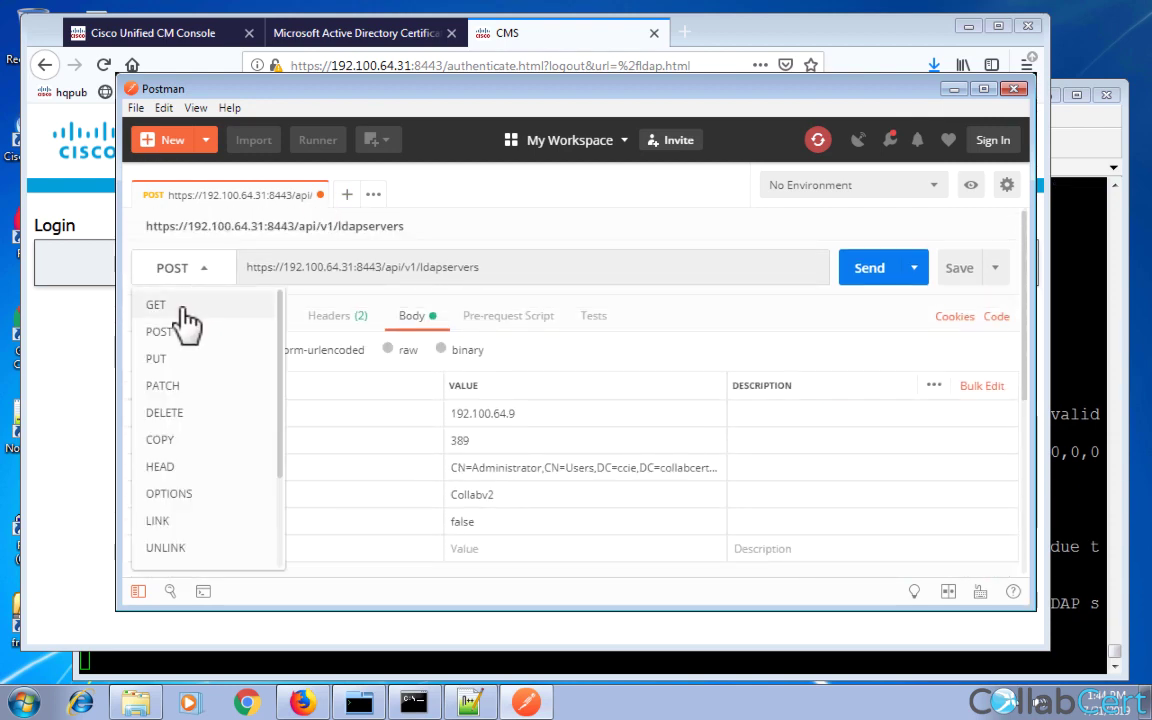
{"action": "left_click", "coordinate": [183, 308]}
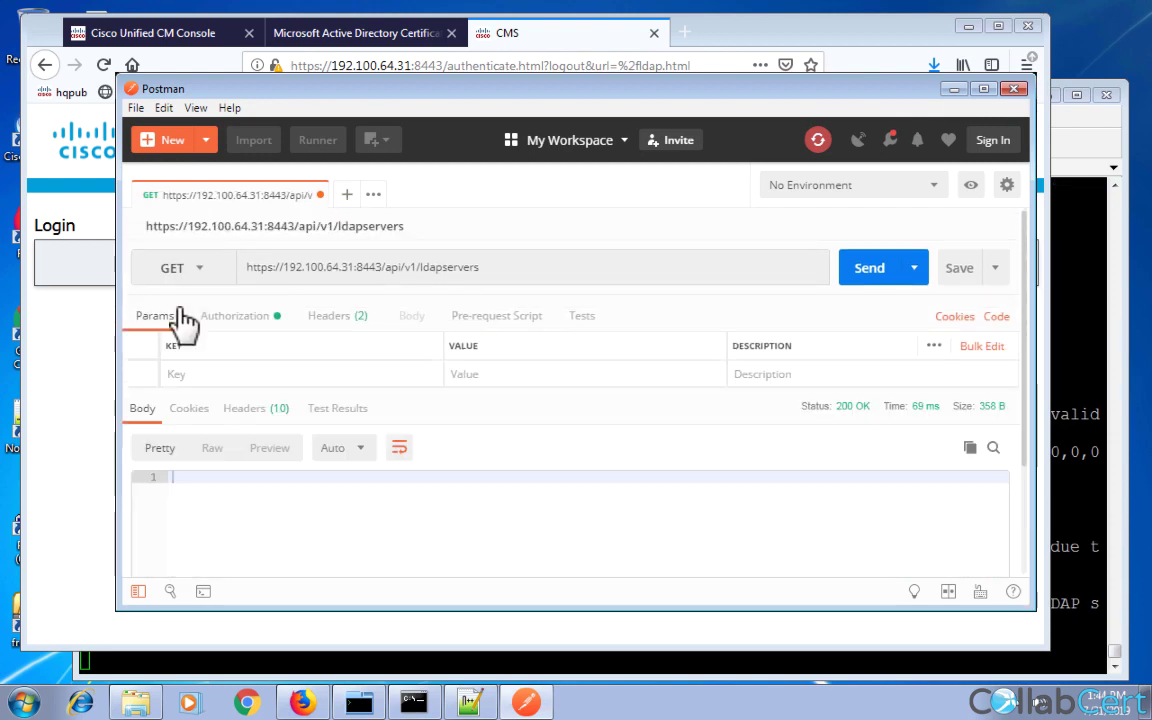
{"action": "left_click", "coordinate": [873, 286]}
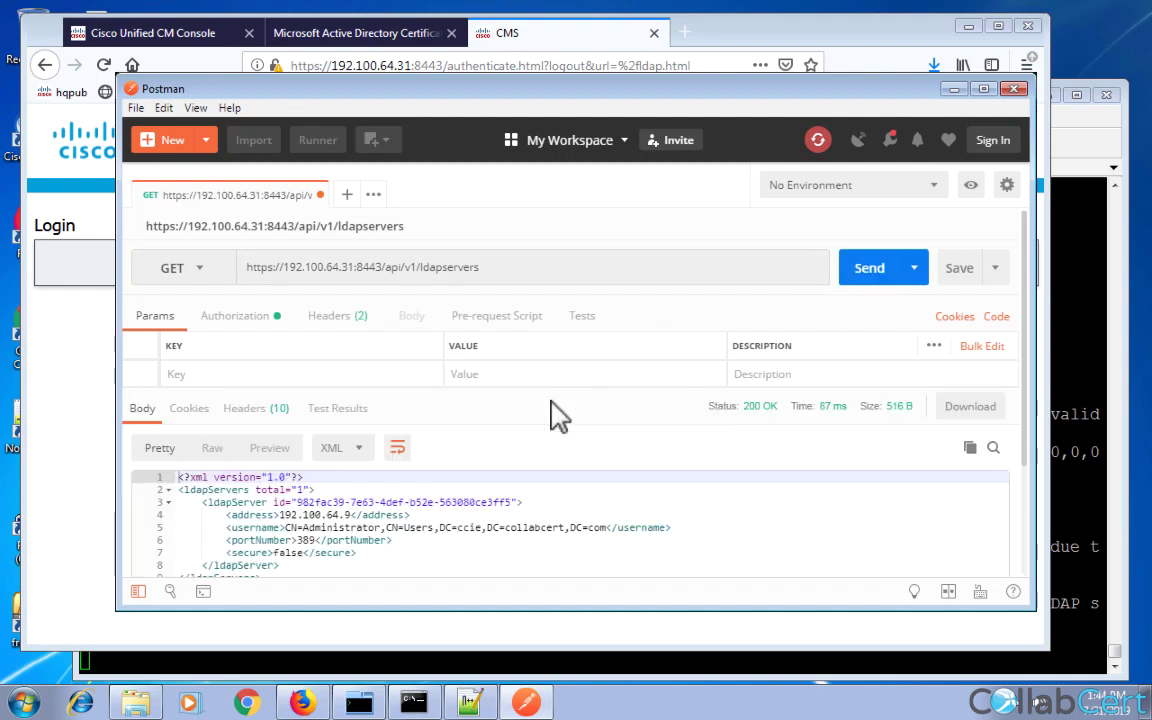
{"action": "scroll", "coordinate": [567, 462], "scroll_direction": "down", "scroll_amount": 1}
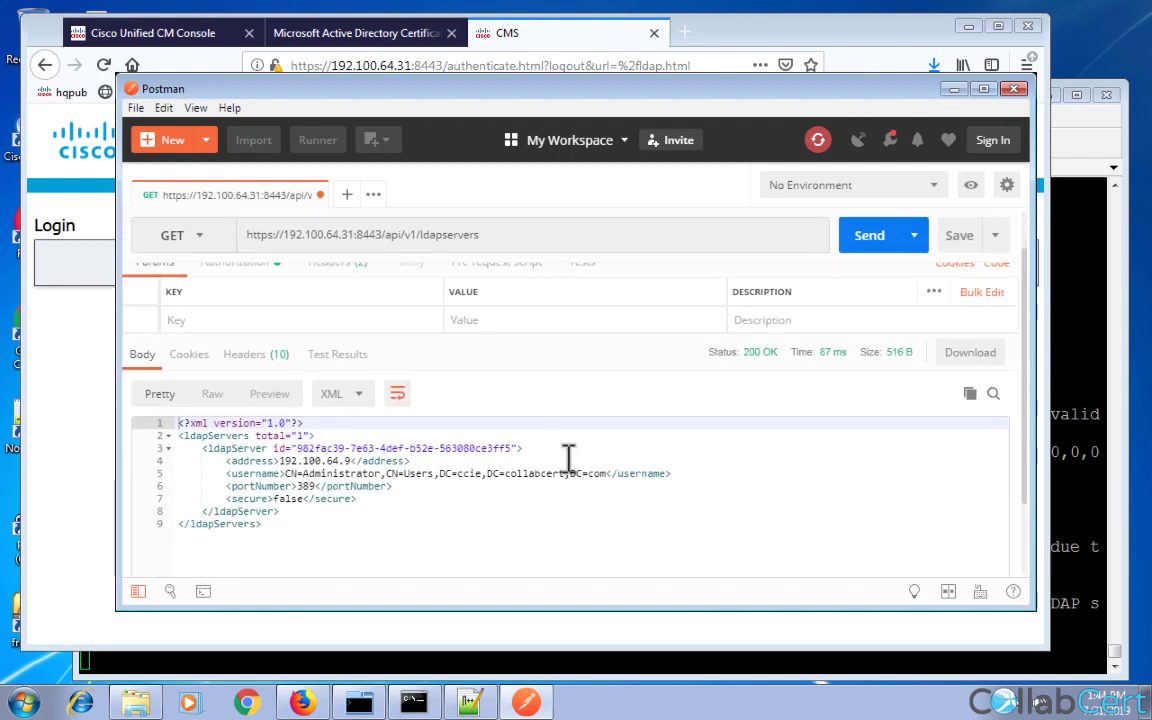
{"action": "left_click_drag", "start_coordinate": [296, 448], "coordinate": [511, 448]}
{"action": "key", "text": "ctrl+c"}
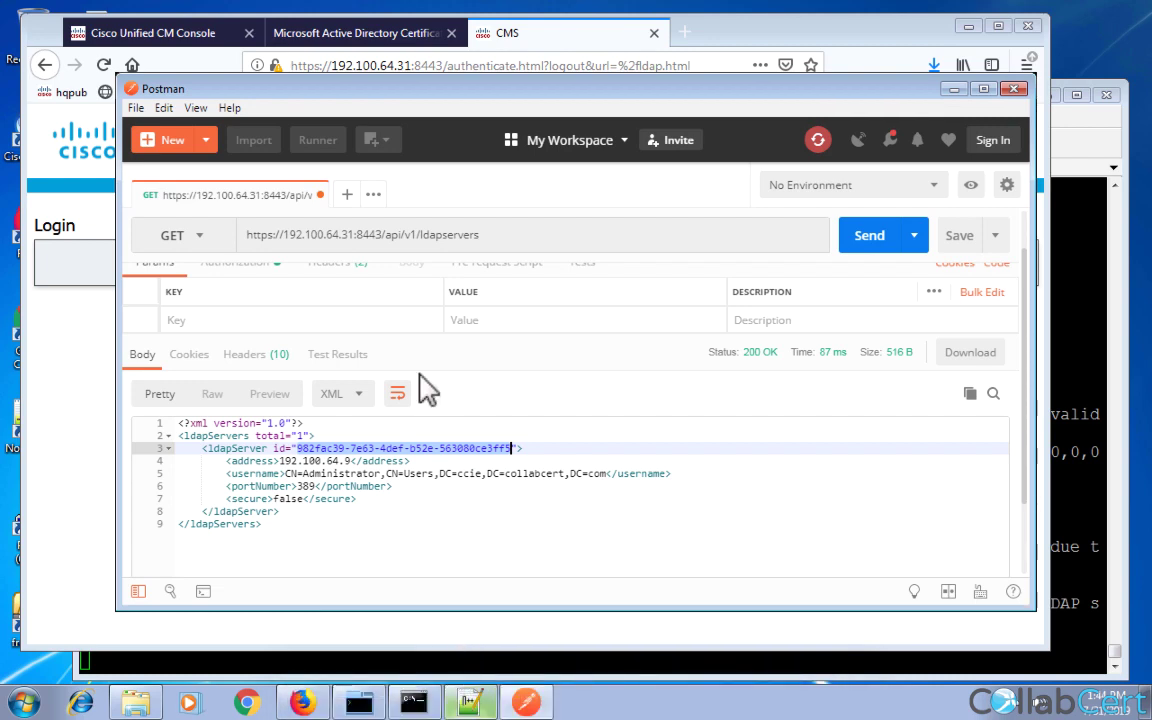
Note 'server: 982fac39-7e63-4def-b52e-563080ce3ff5' in a new Notepad++ tab, then return to Postman.
{"action": "key", "text": "alt+Tab"}
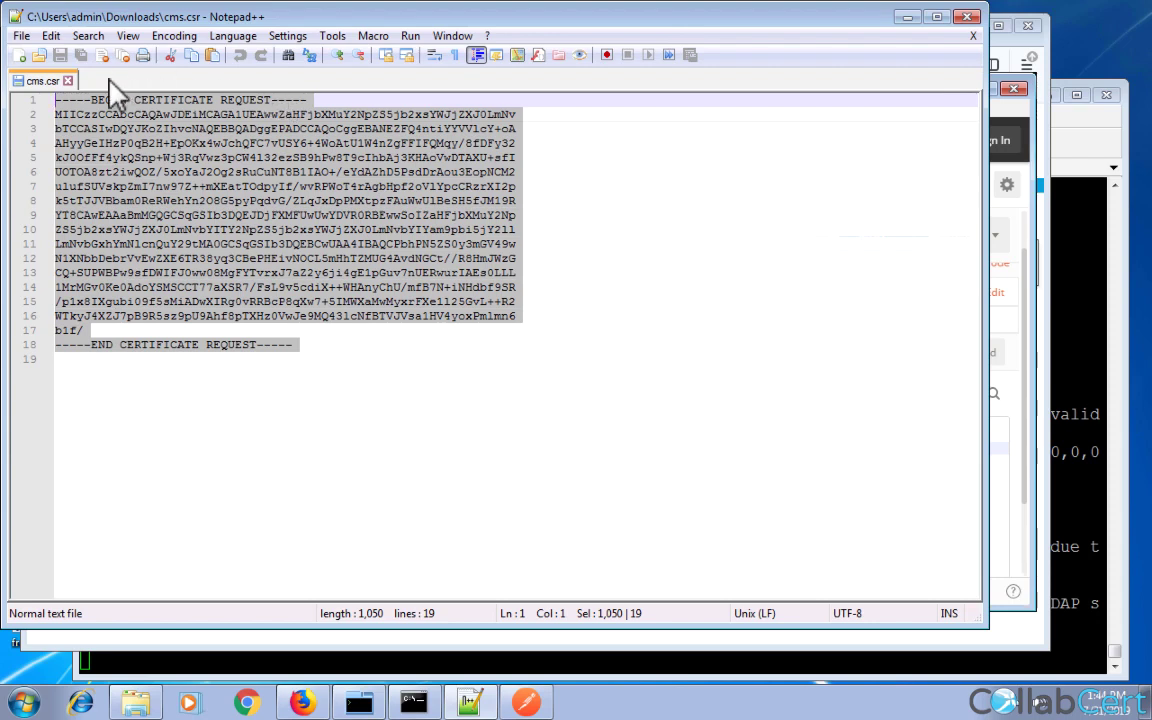
{"action": "double_click", "coordinate": [110, 80]}
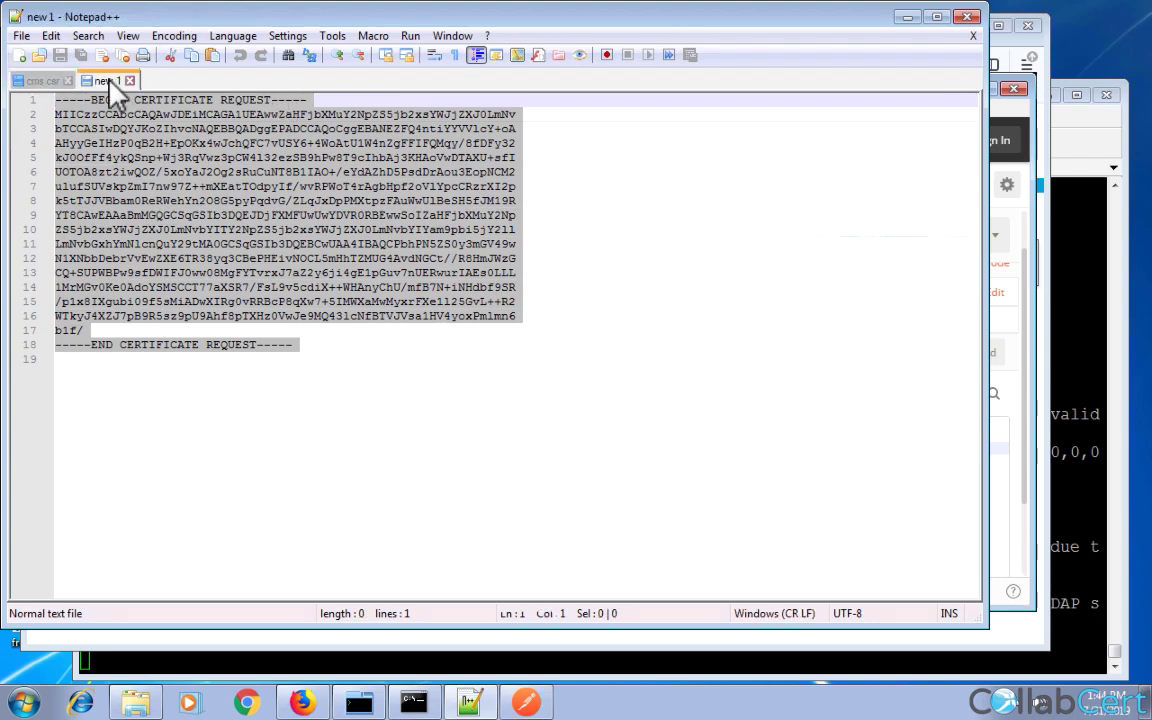
{"action": "type", "text": "server:"}
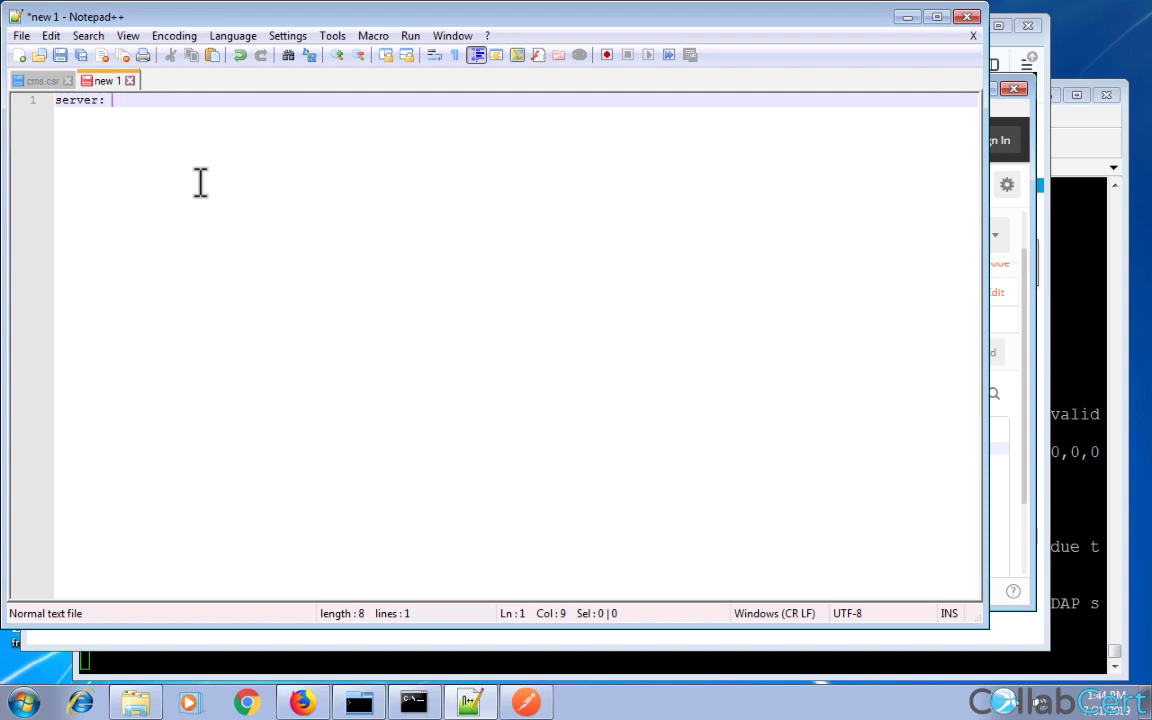
{"action": "key", "text": "ctrl+v"}
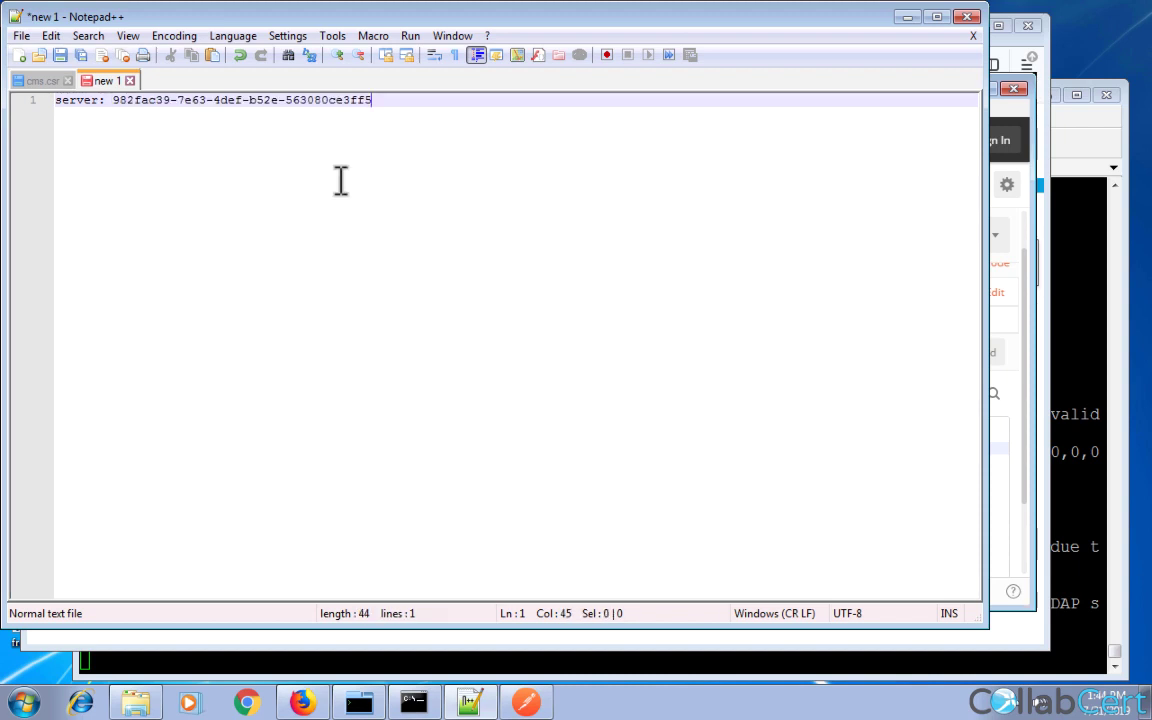
{"action": "key", "text": "Return"}
{"action": "key", "text": "Return"}
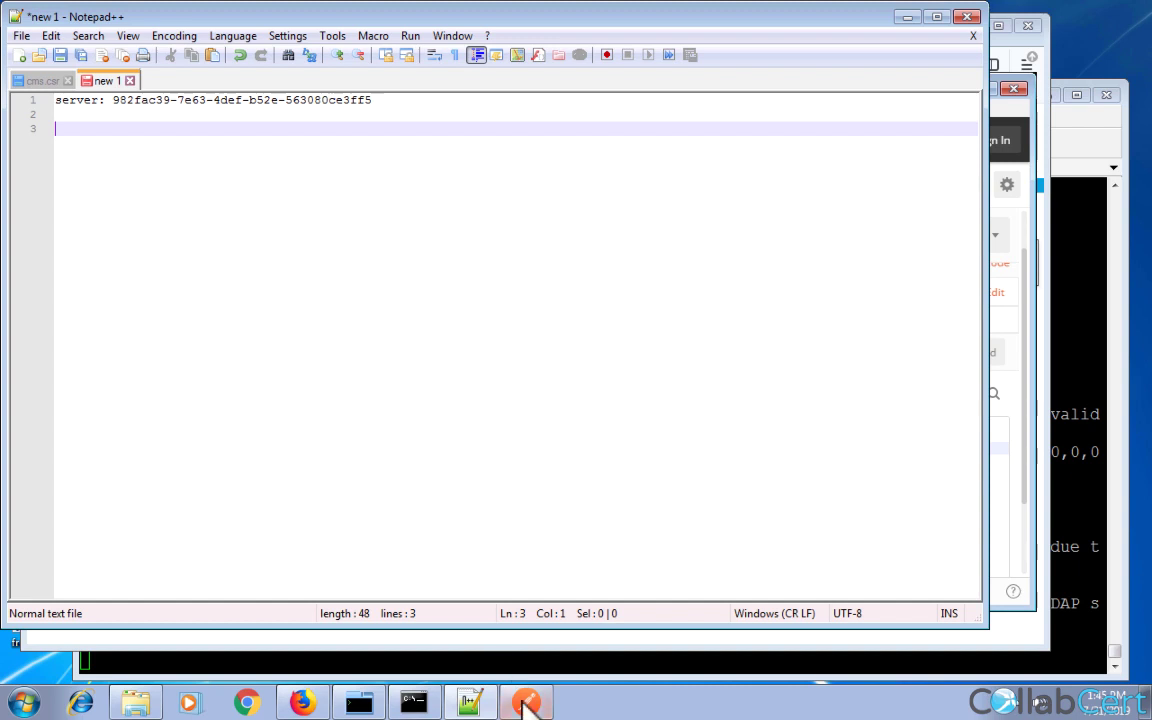
{"action": "left_click", "coordinate": [526, 703]}
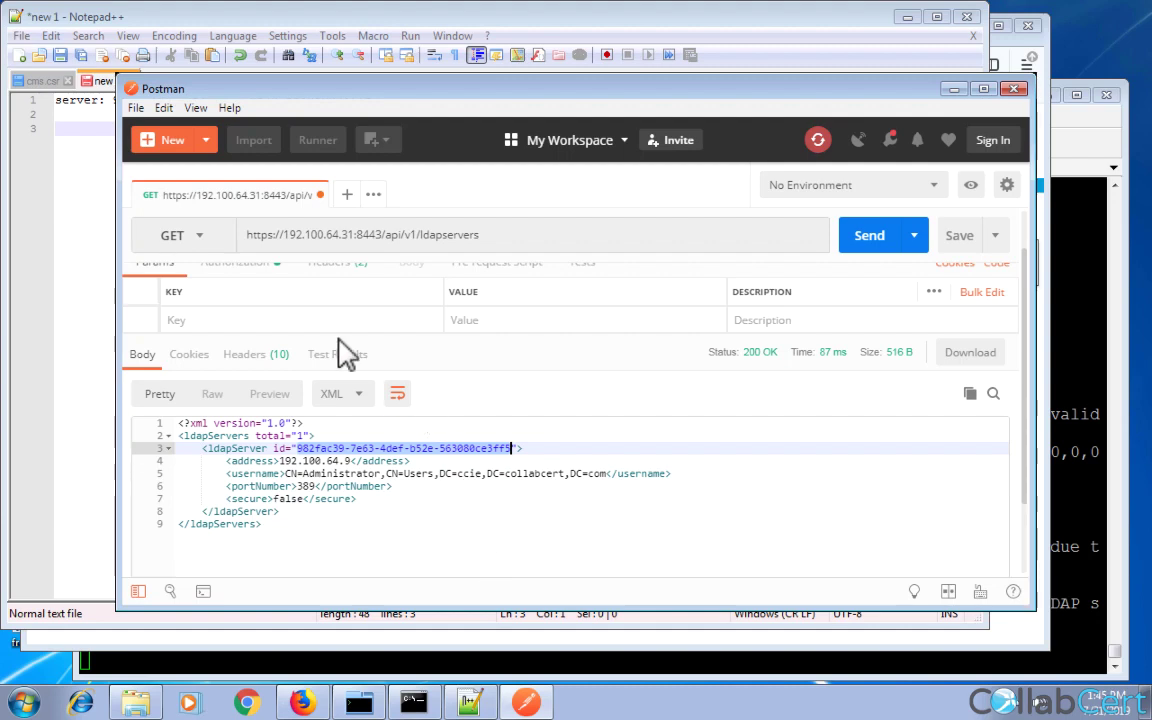
Switch the request method to POST and change the URL endpoint from ldapservers to ldapmappings.
{"action": "left_click", "coordinate": [200, 250]}
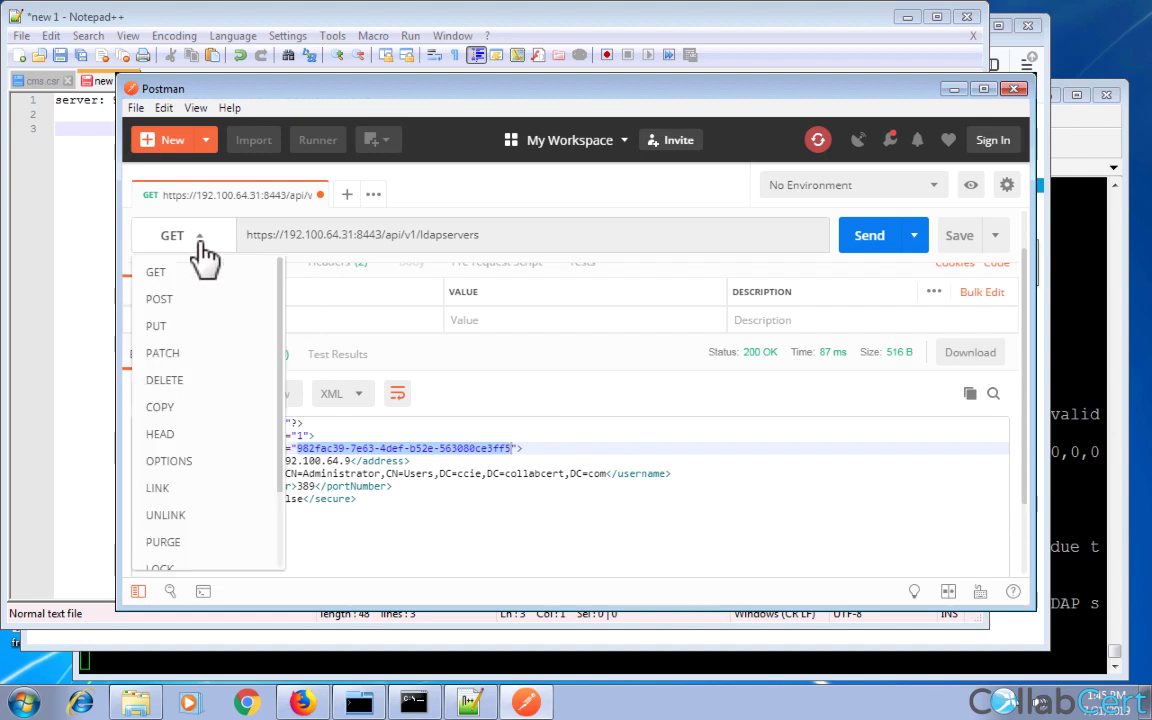
{"action": "left_click", "coordinate": [170, 299]}
{"action": "left_click", "coordinate": [508, 243]}
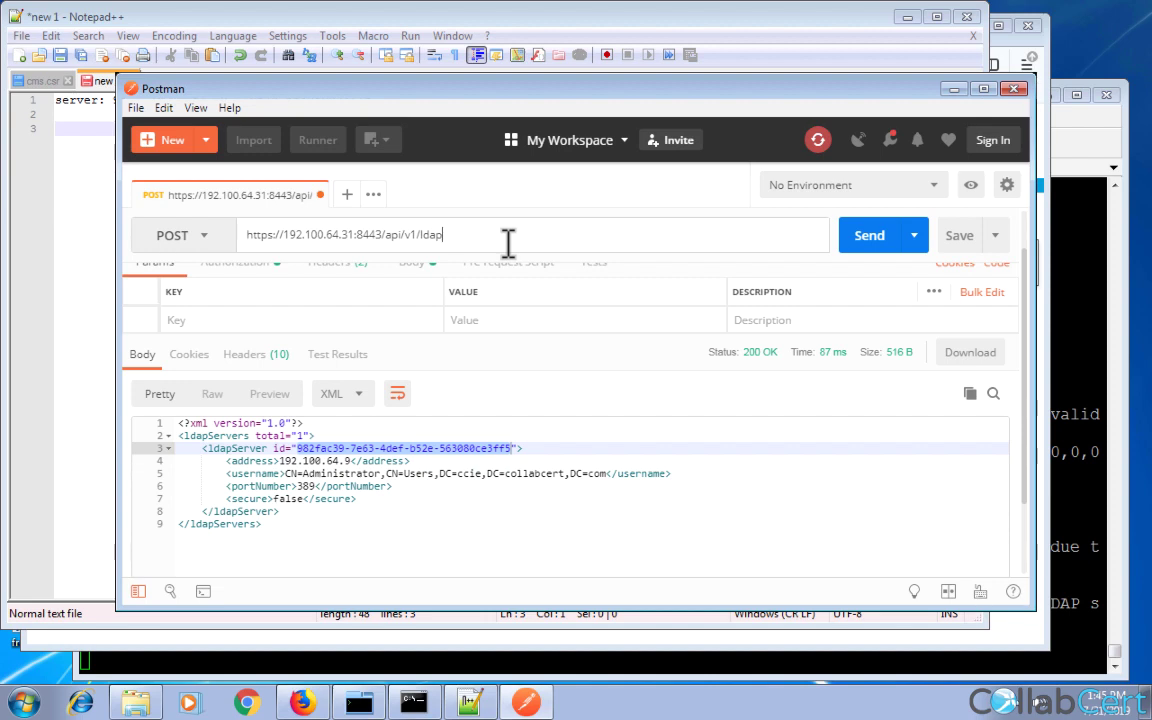
{"action": "type", "text": "mappings"}
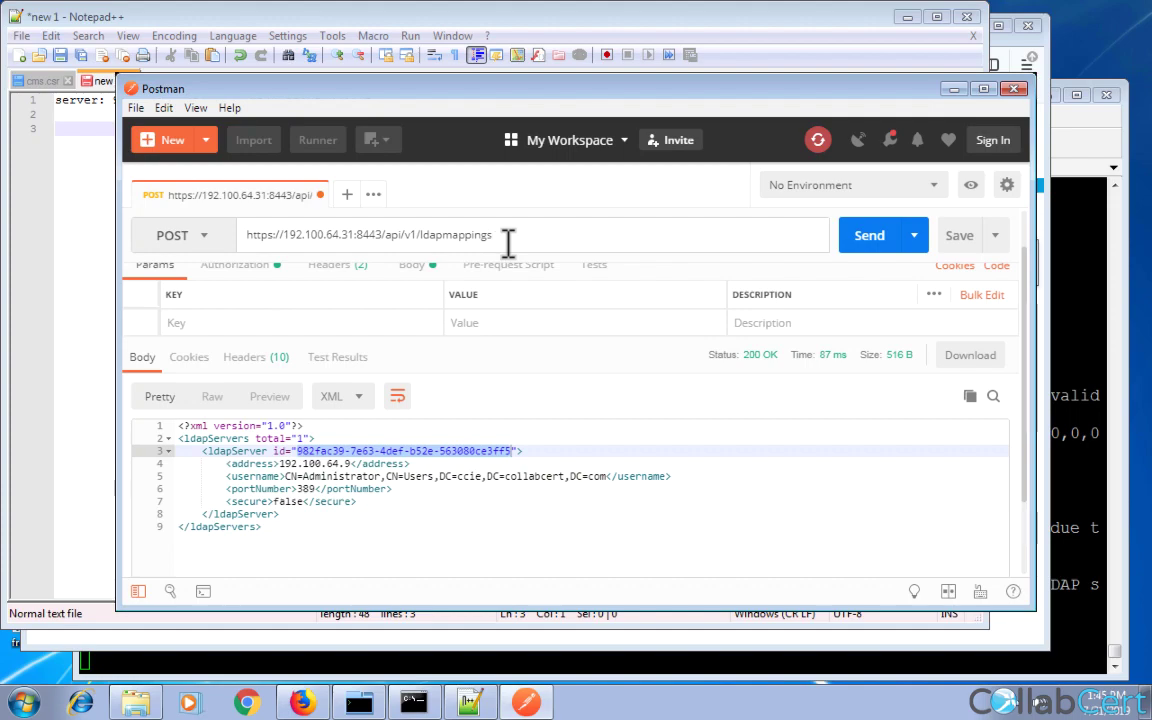
{"action": "key", "text": "ctrl+Left"}
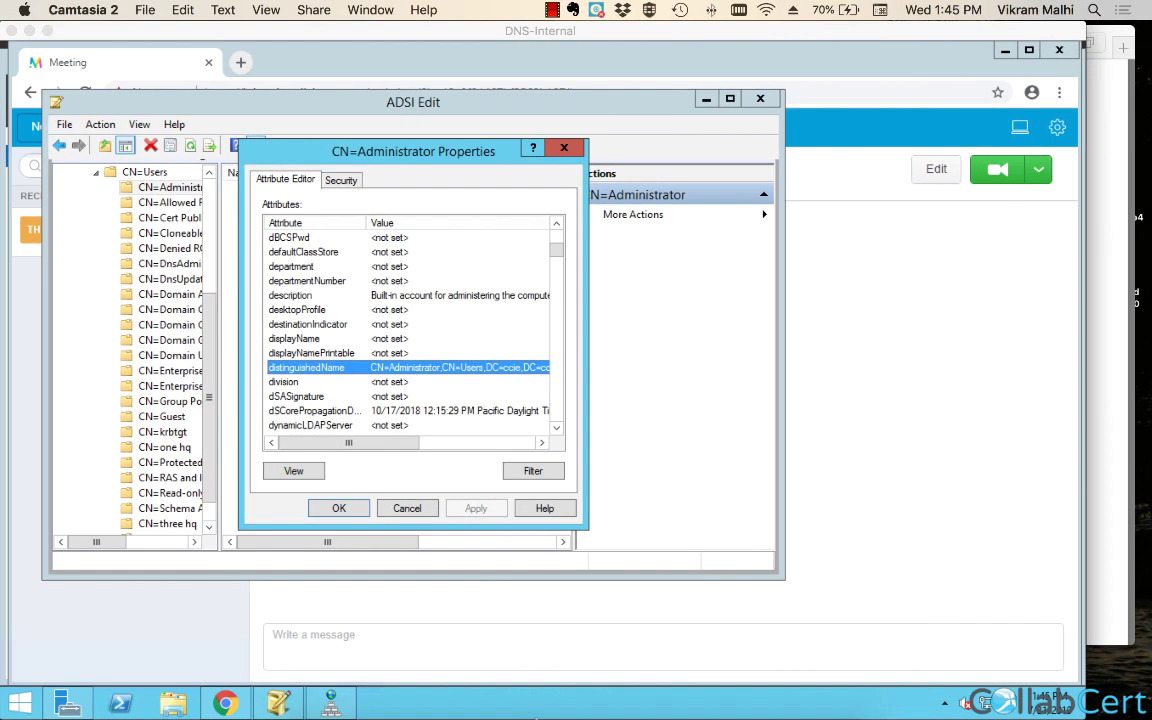
In the Cisco API guide's section 11.2.1, highlight ldapMappings, jidMapping and nameMapping.
{"action": "left_click", "coordinate": [566, 700]}
{"action": "scroll", "coordinate": [375, 457], "scroll_direction": "down", "scroll_amount": 15}
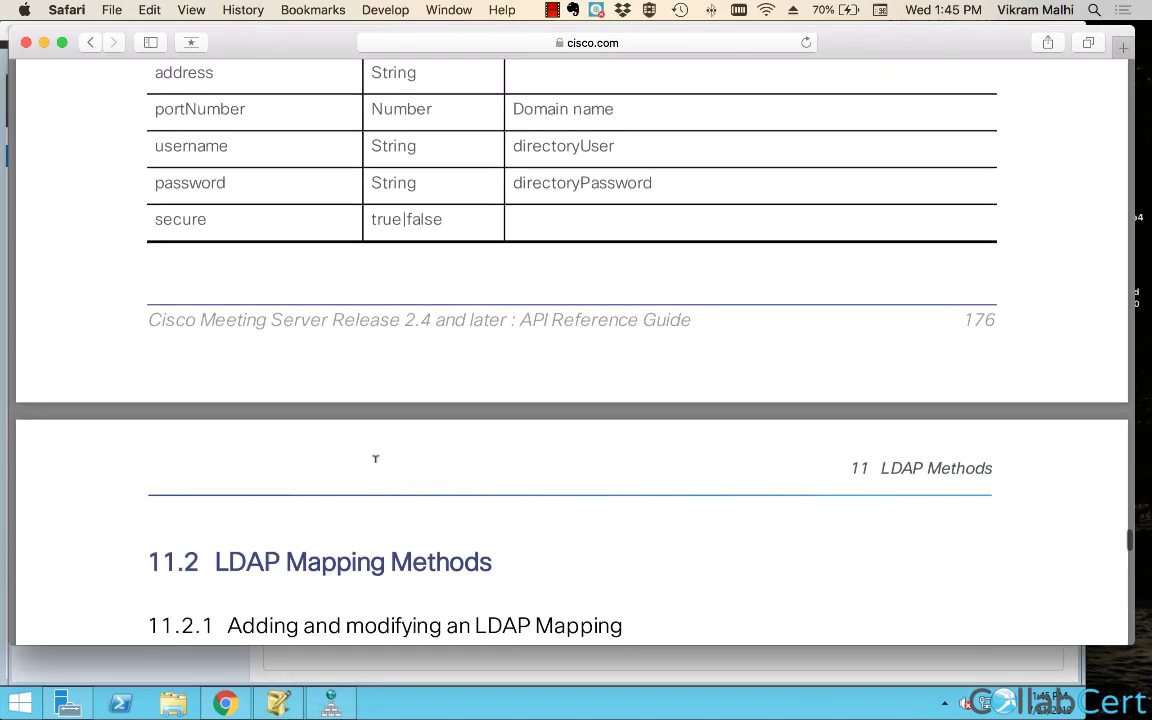
{"action": "scroll", "coordinate": [375, 457], "scroll_direction": "down", "scroll_amount": 10}
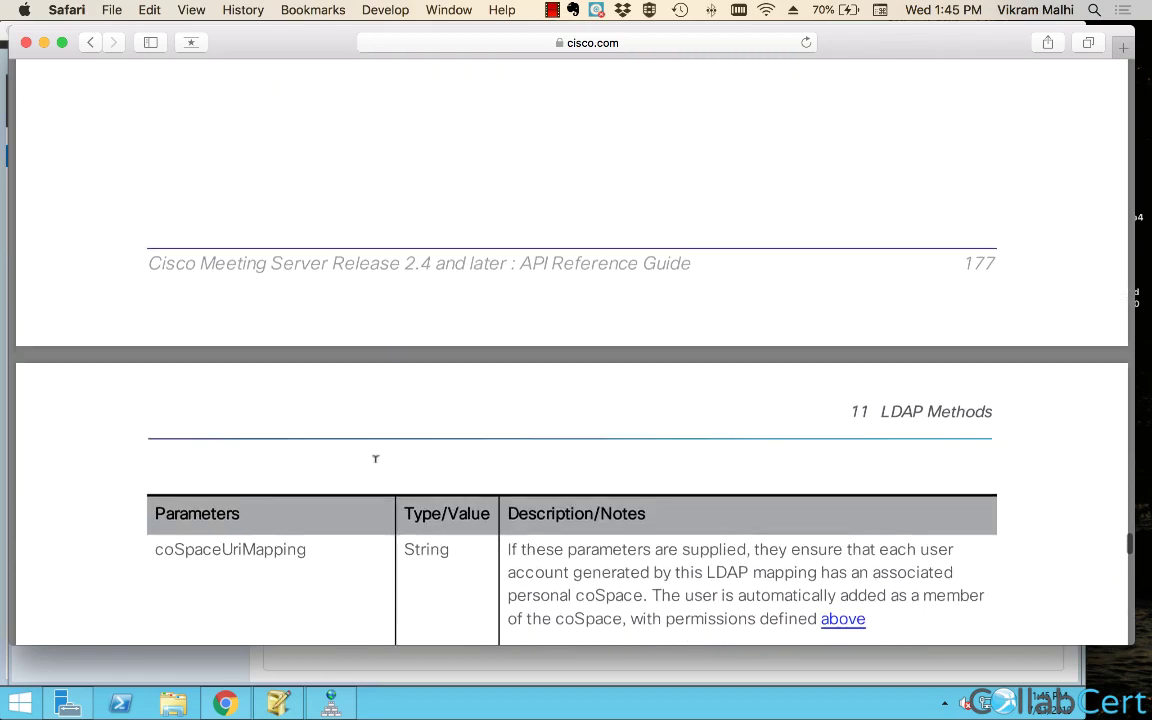
{"action": "scroll", "coordinate": [375, 457], "scroll_direction": "up", "scroll_amount": 15}
{"action": "scroll", "coordinate": [375, 458], "scroll_direction": "up", "scroll_amount": 2}
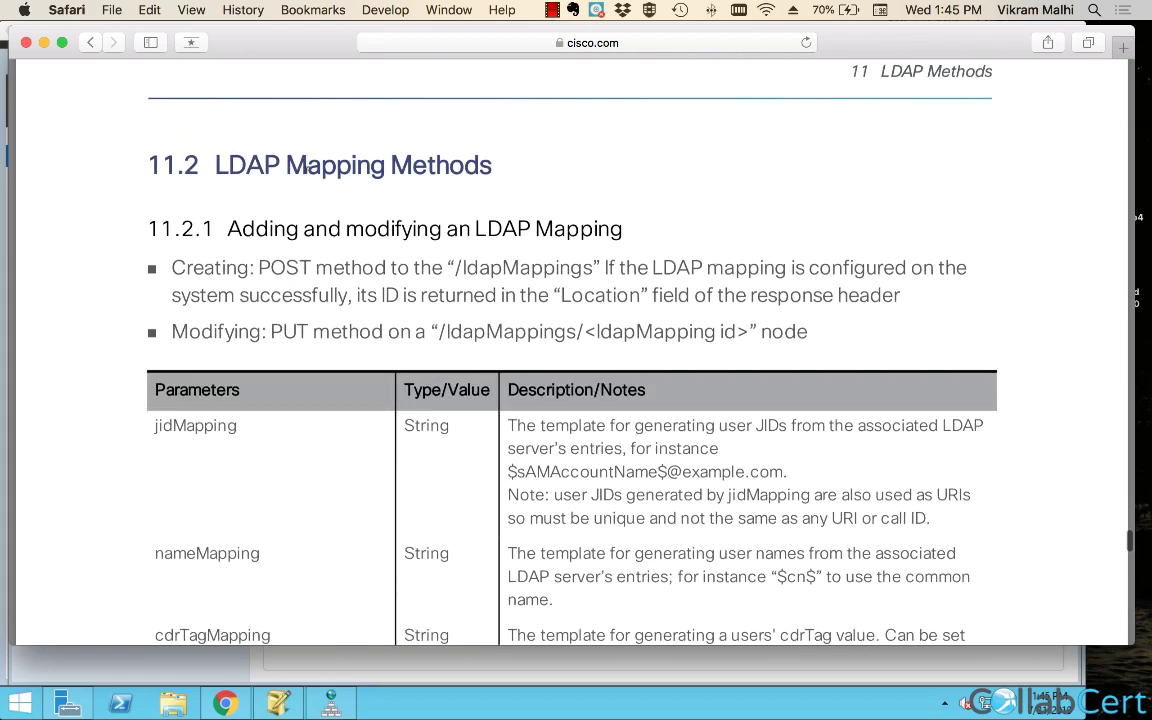
{"action": "left_click_drag", "start_coordinate": [466, 266], "coordinate": [584, 268]}
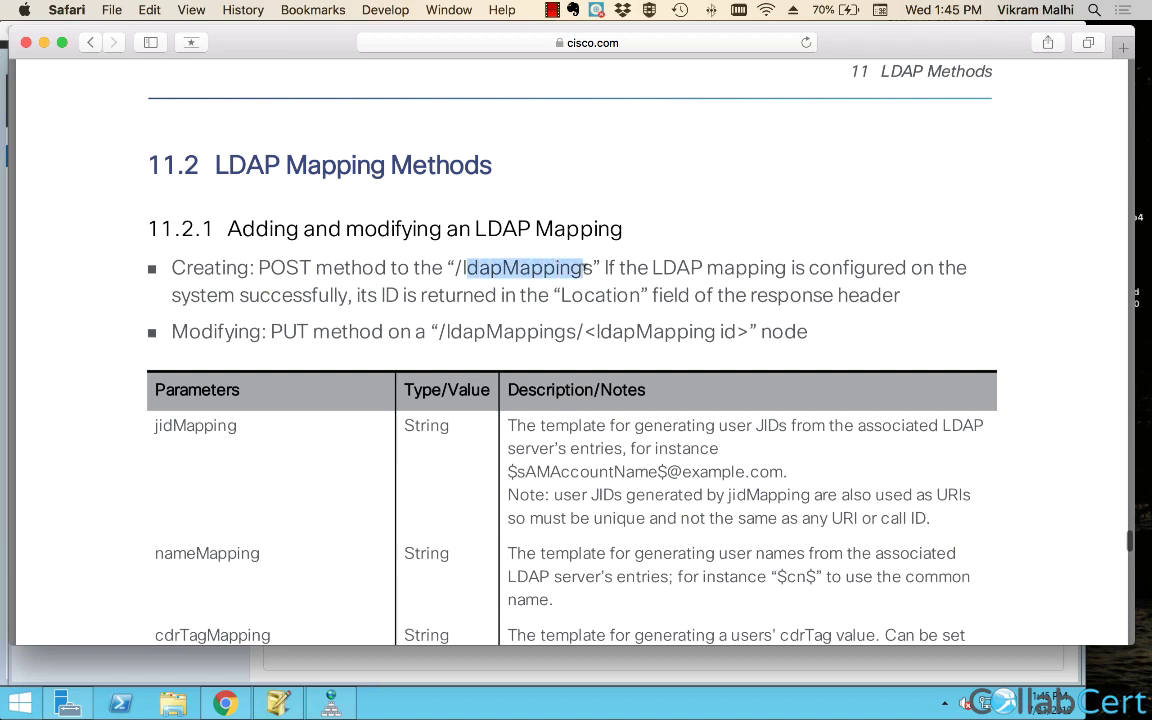
{"action": "scroll", "coordinate": [584, 266], "scroll_direction": "down", "scroll_amount": 3}
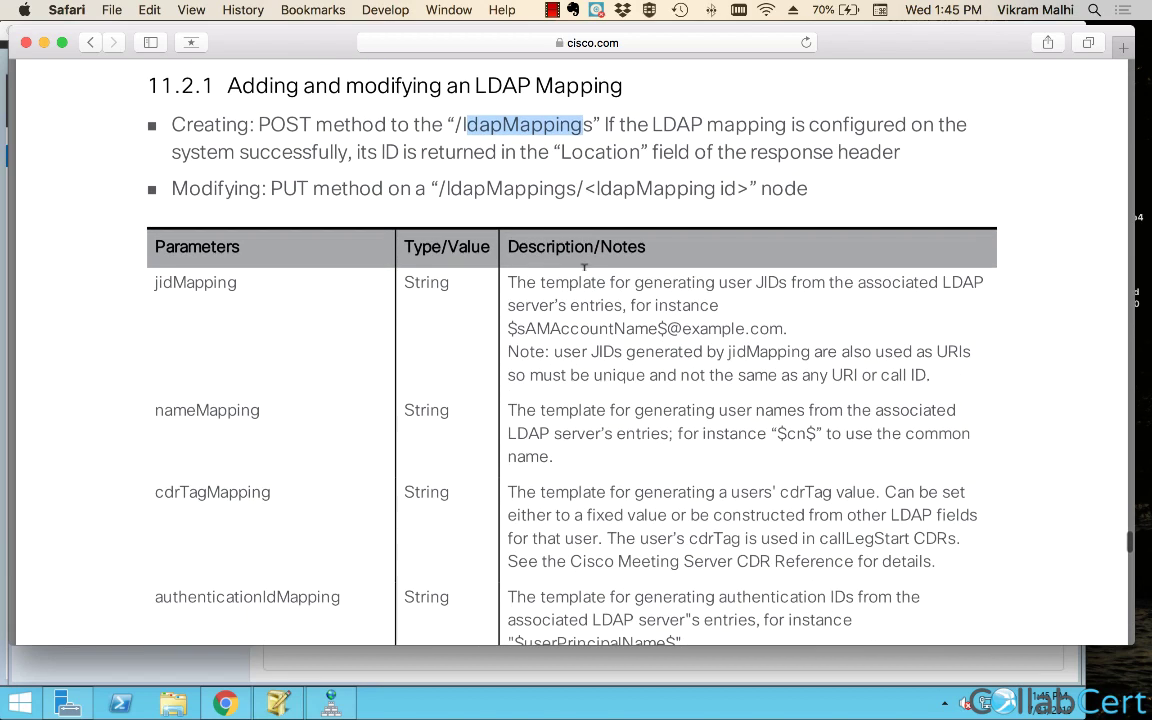
{"action": "double_click", "coordinate": [204, 284]}
{"action": "double_click", "coordinate": [200, 411]}
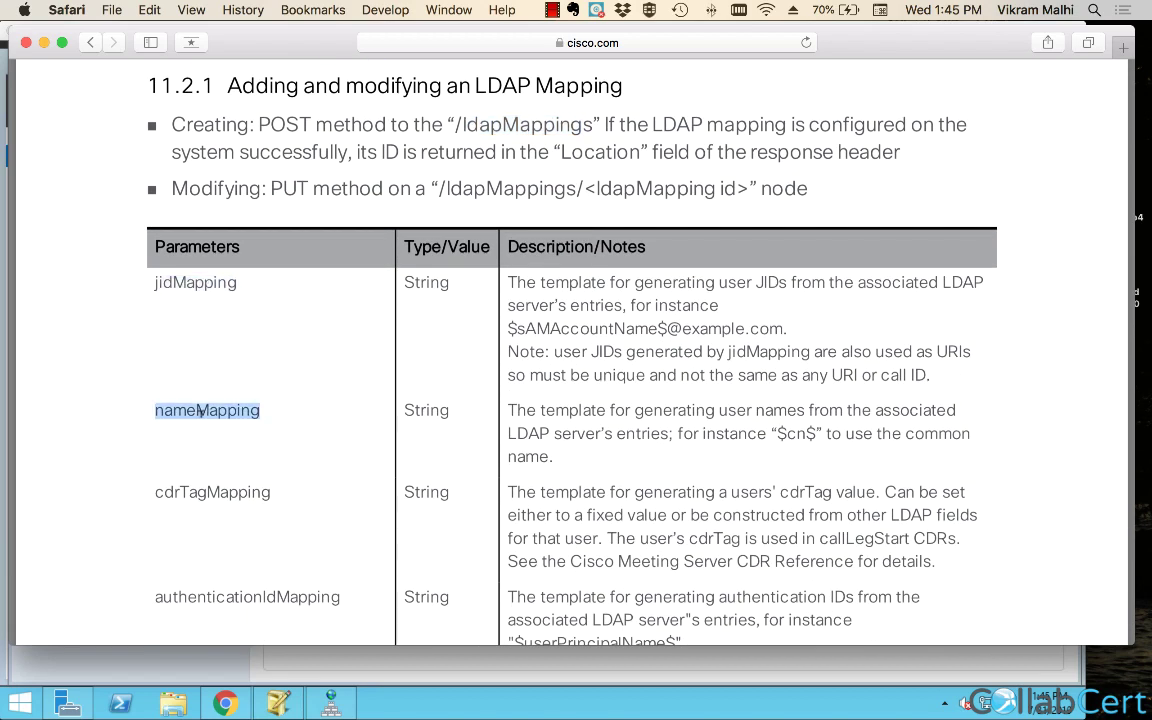
{"action": "double_click", "coordinate": [204, 284]}
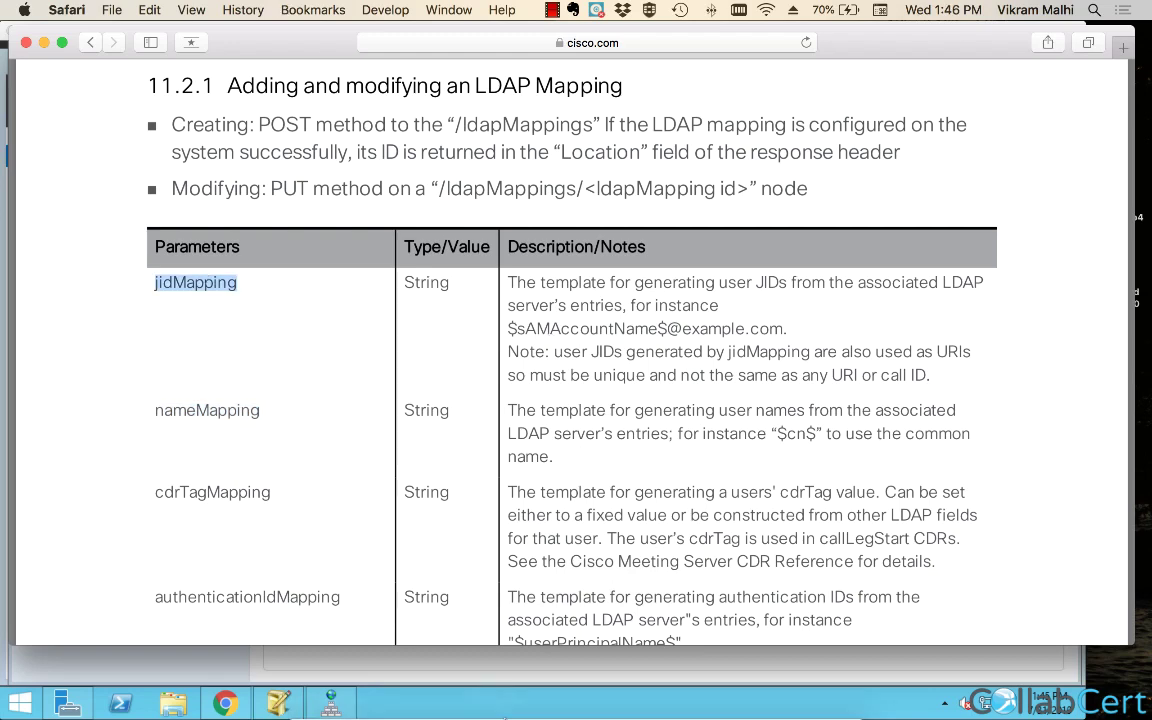
In the HQ-PC Postman body, disable the address, portnumber, username, password and secure parameters.
{"action": "left_click", "coordinate": [408, 632]}
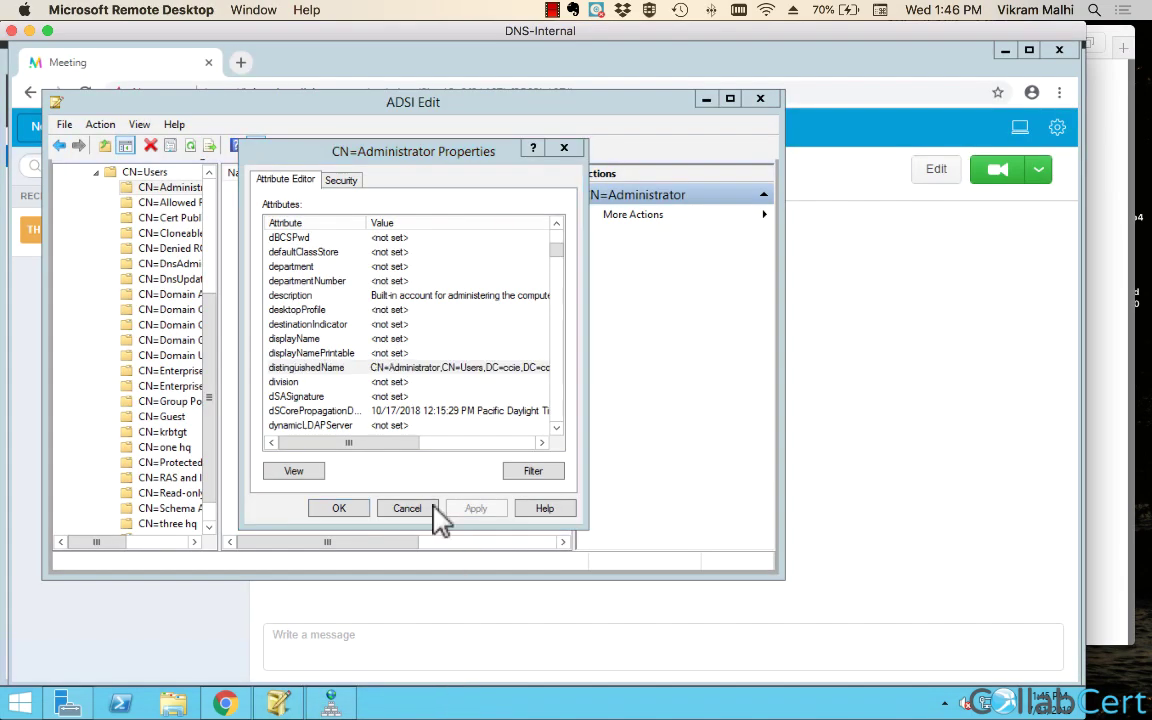
{"action": "left_click", "coordinate": [253, 10]}
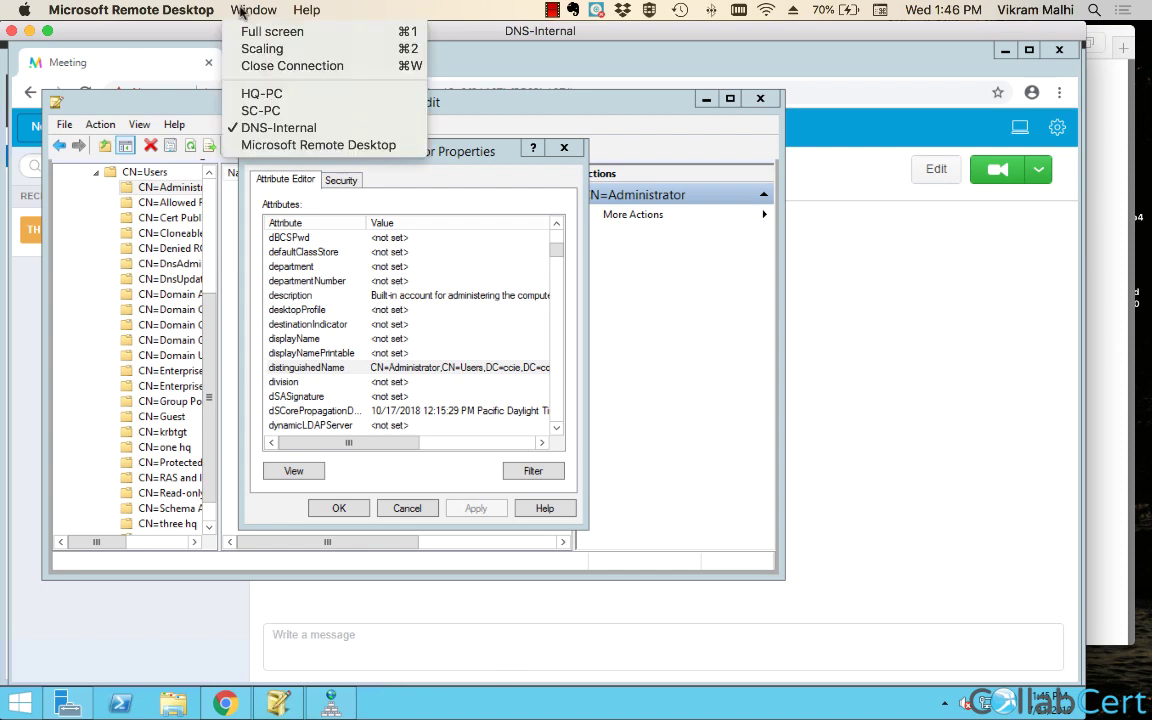
{"action": "left_click", "coordinate": [268, 95]}
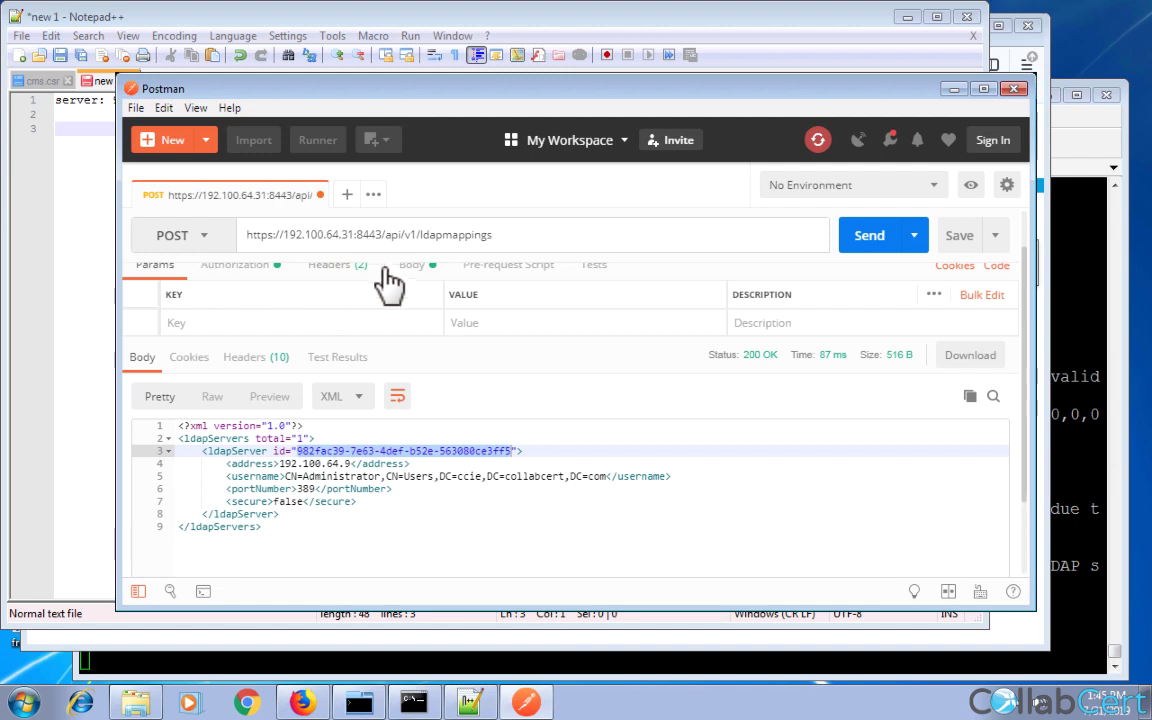
{"action": "left_click", "coordinate": [415, 282]}
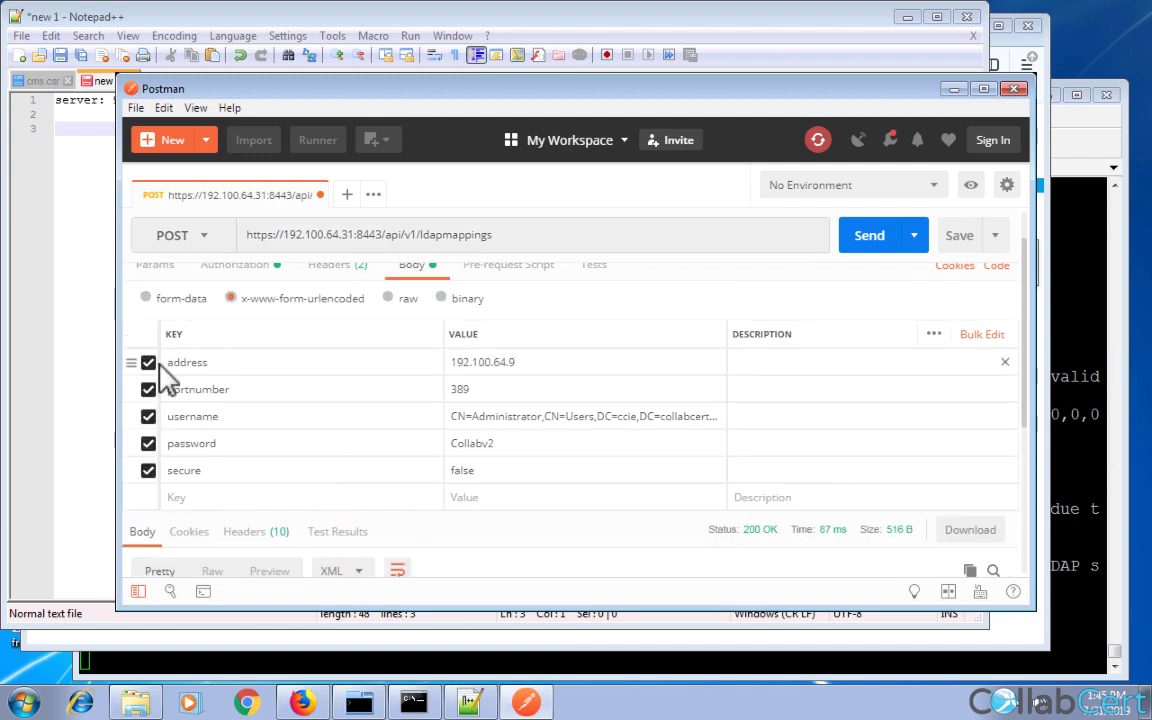
{"action": "left_click", "coordinate": [148, 362]}
{"action": "left_click", "coordinate": [148, 389]}
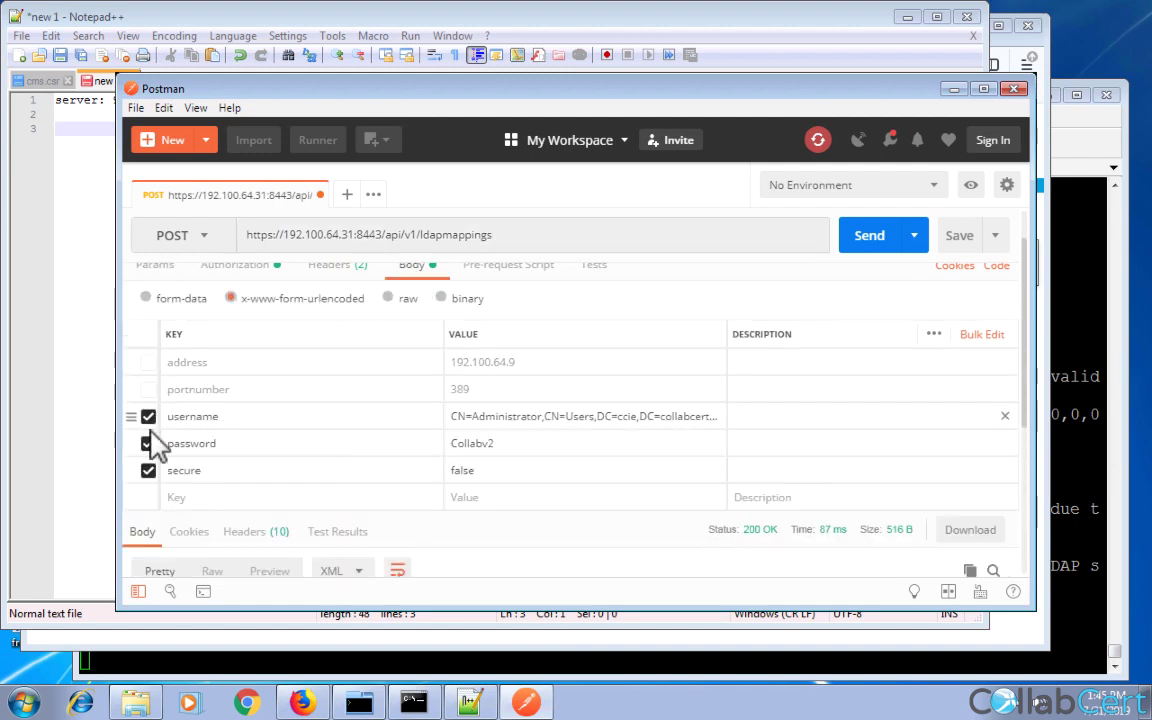
{"action": "left_click", "coordinate": [148, 416]}
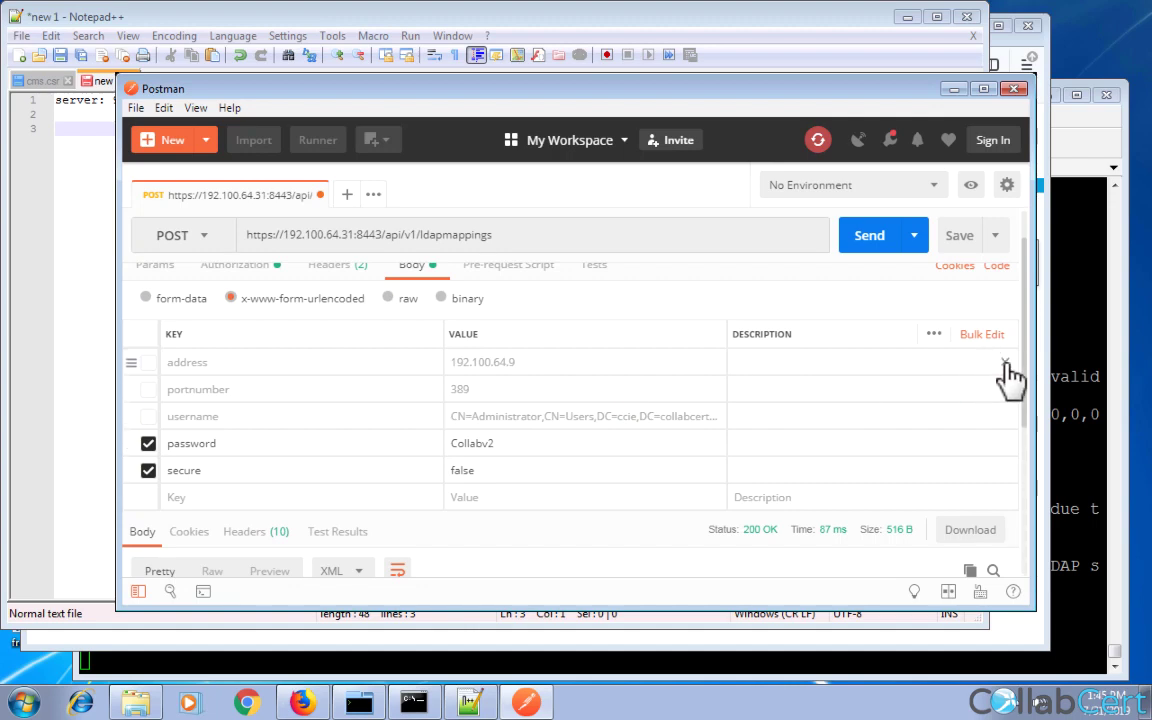
{"action": "left_click", "coordinate": [148, 443]}
{"action": "left_click", "coordinate": [148, 470]}
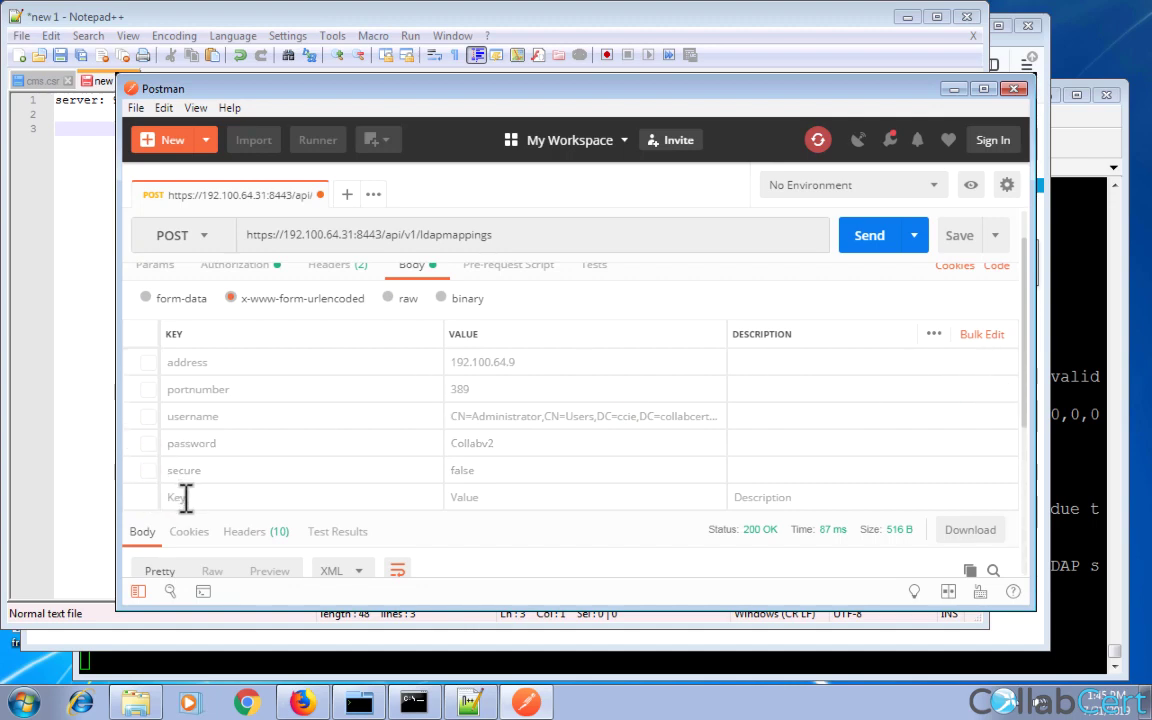
Add new body keys jidmapping and namemapping, leaving their values empty.
{"action": "left_click", "coordinate": [186, 497]}
{"action": "type", "text": "ji"}
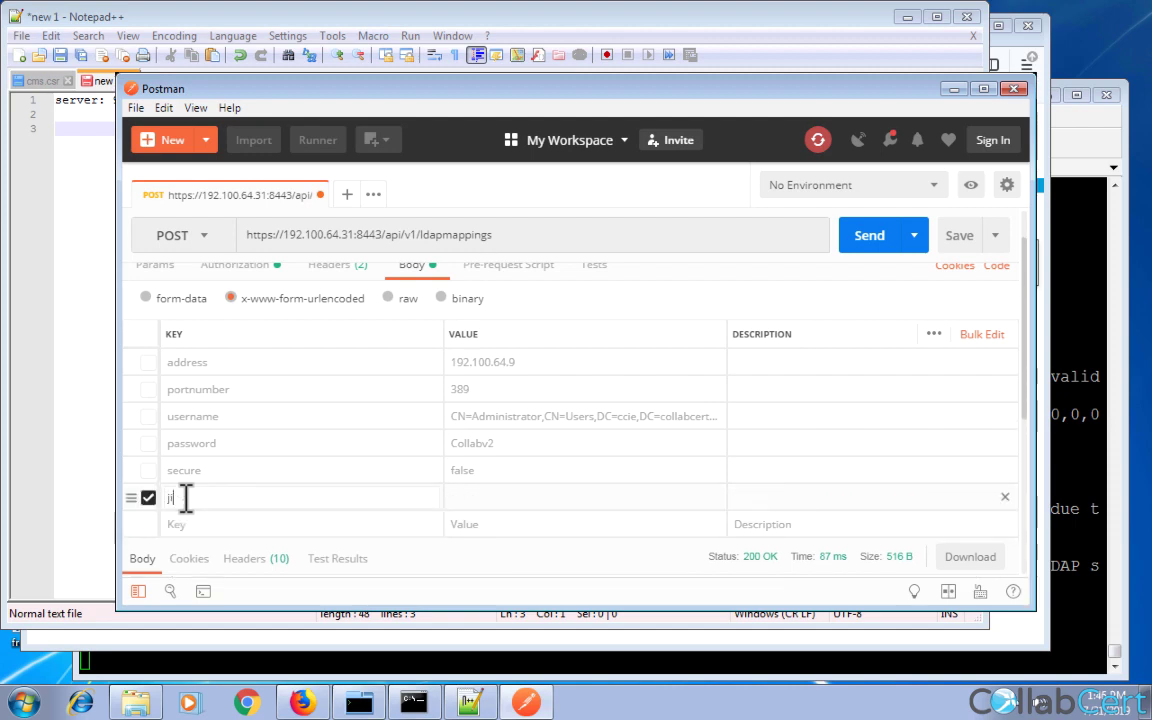
{"action": "type", "text": "dmapping"}
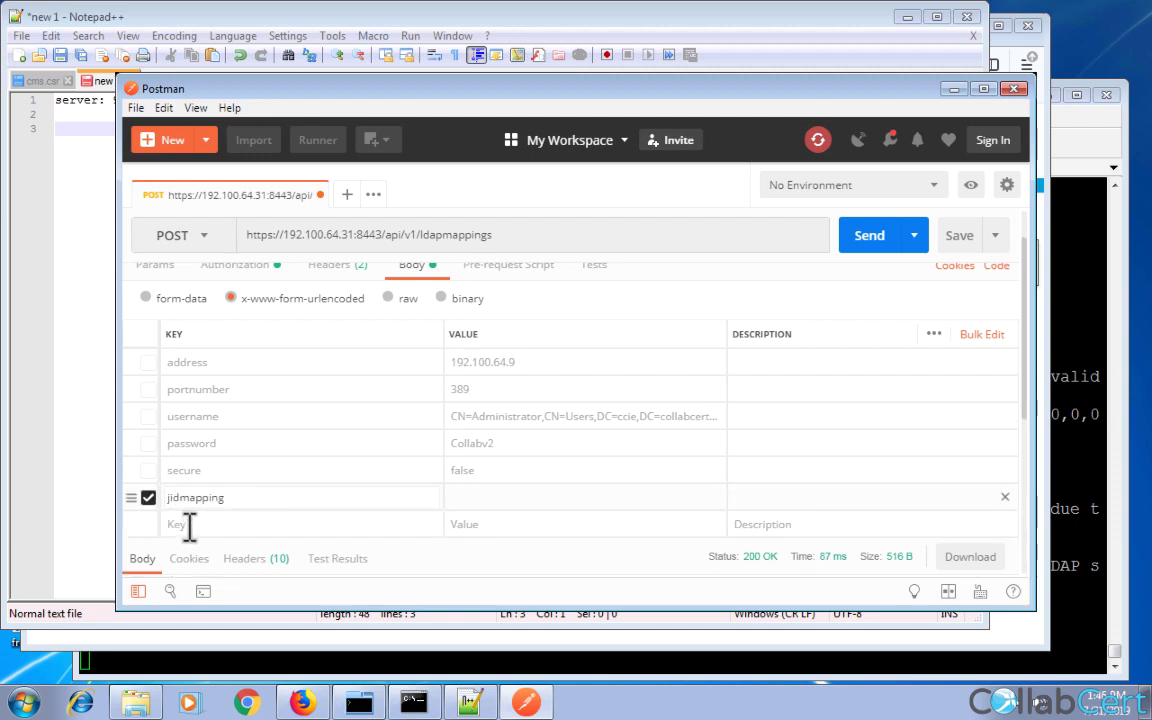
{"action": "left_click", "coordinate": [189, 524]}
{"action": "type", "text": "namemapping"}
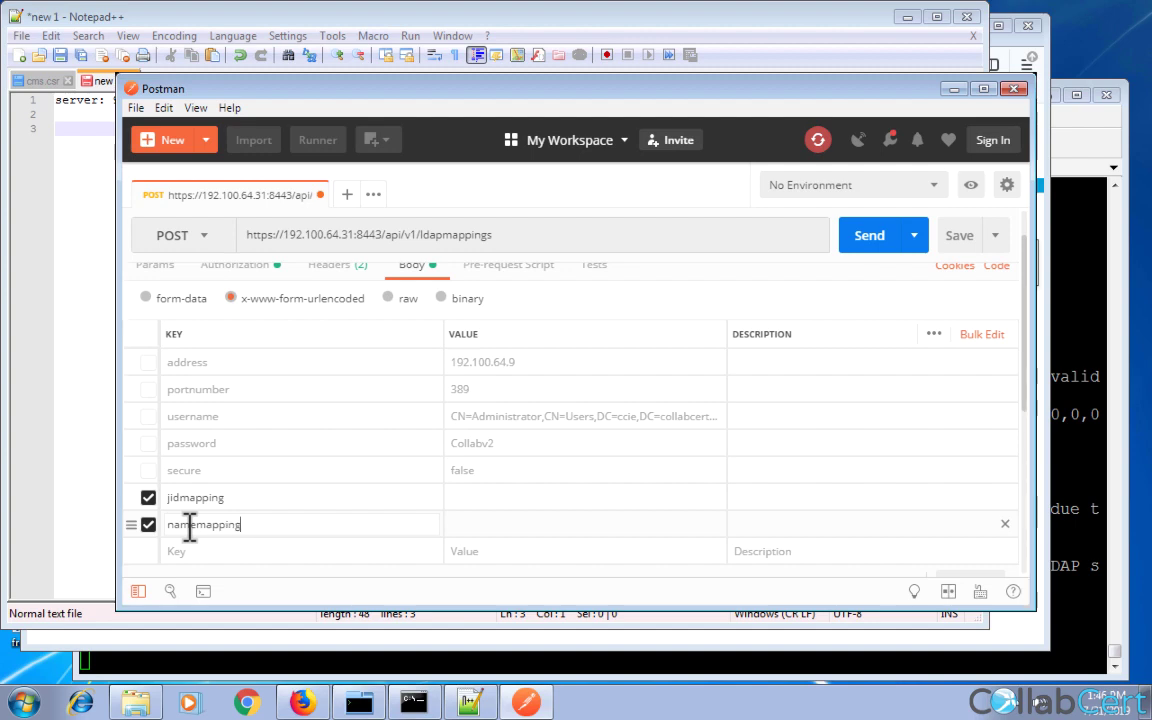
{"action": "left_click", "coordinate": [471, 501]}
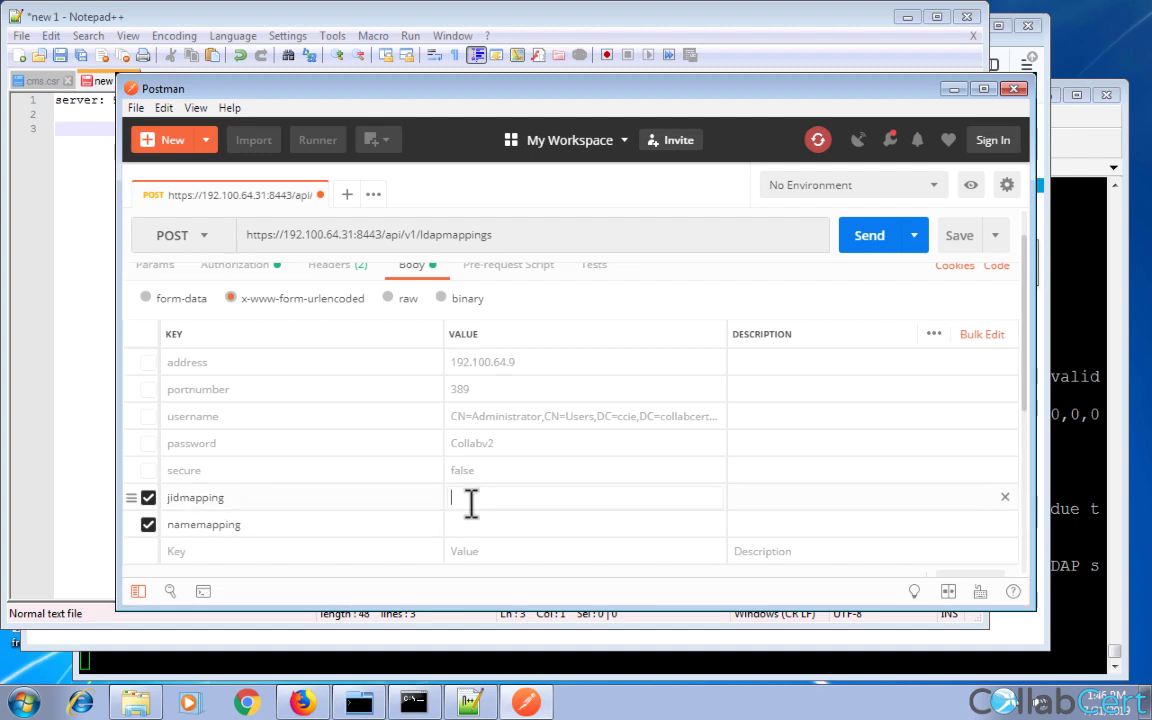
{"action": "mouse_move", "coordinate": [393, 8]}
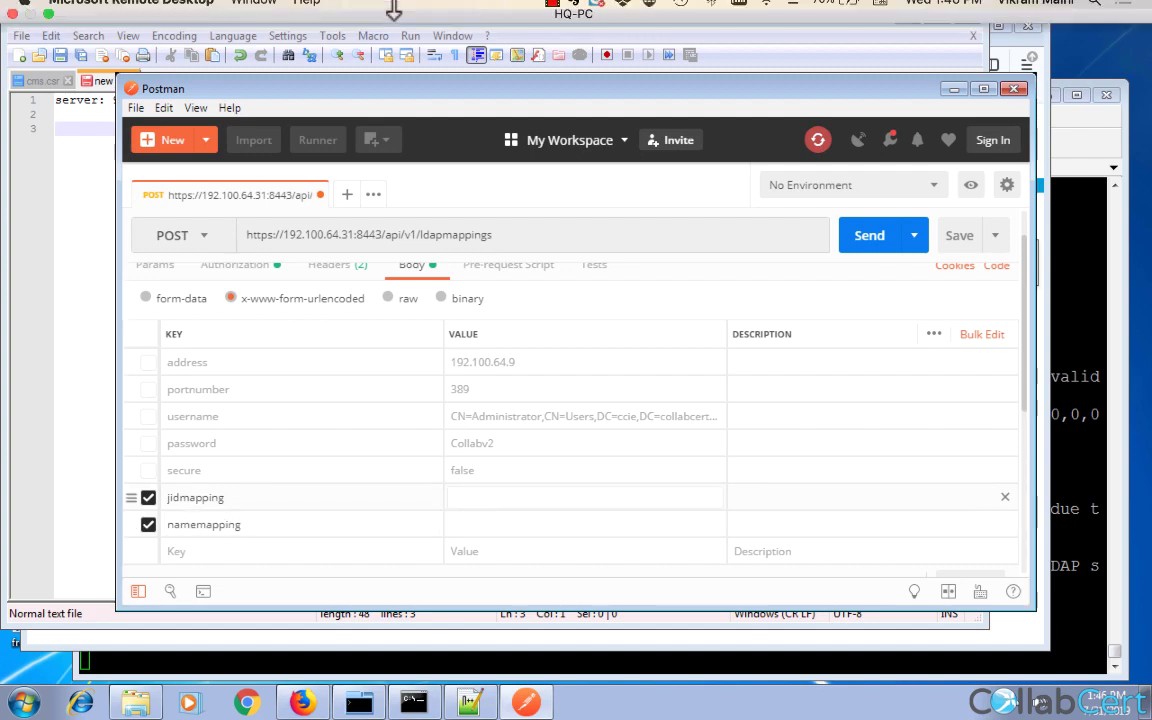
{"action": "left_click", "coordinate": [253, 9]}
Copy the sAMAccountName attribute name from the Administrator's properties in ADSI Edit, then return to HQ-PC.
{"action": "left_click", "coordinate": [265, 128]}
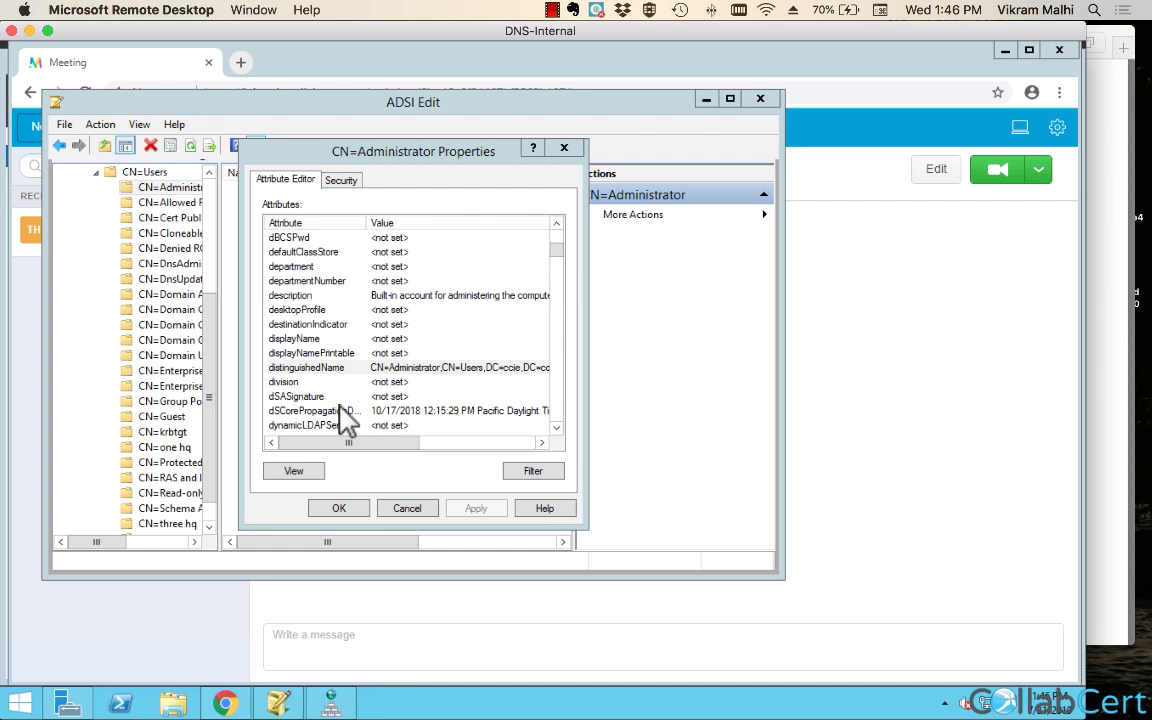
{"action": "left_click", "coordinate": [360, 368]}
{"action": "key", "text": "s"}
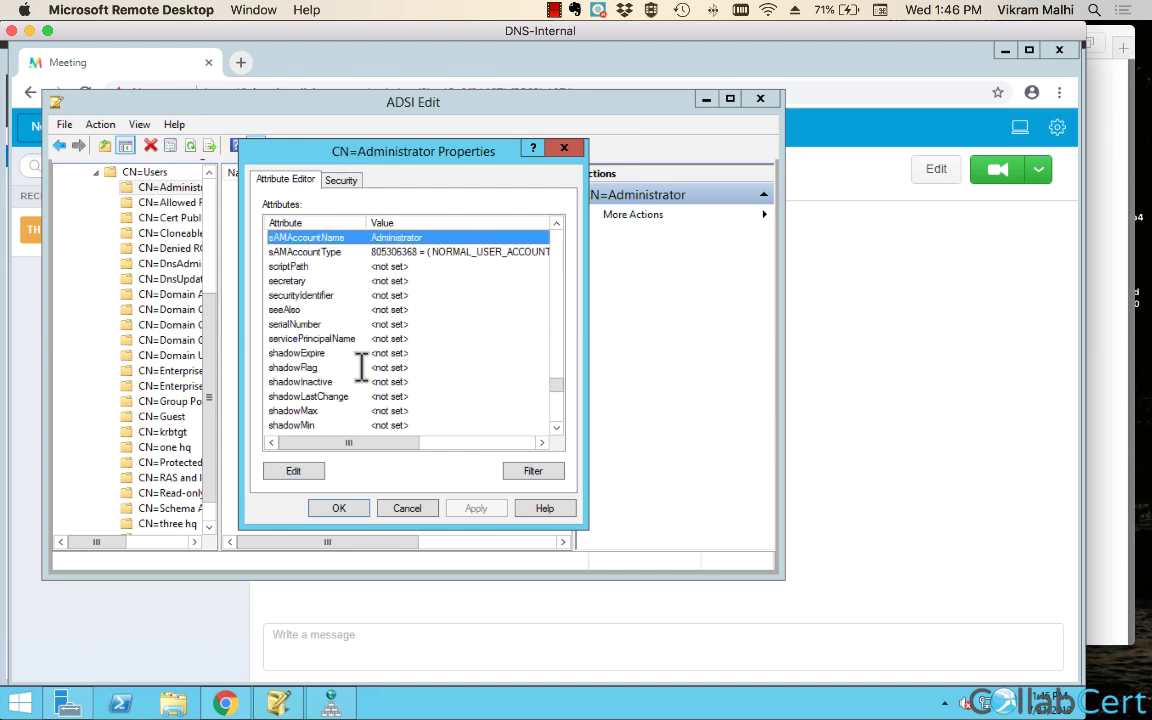
{"action": "double_click", "coordinate": [335, 238]}
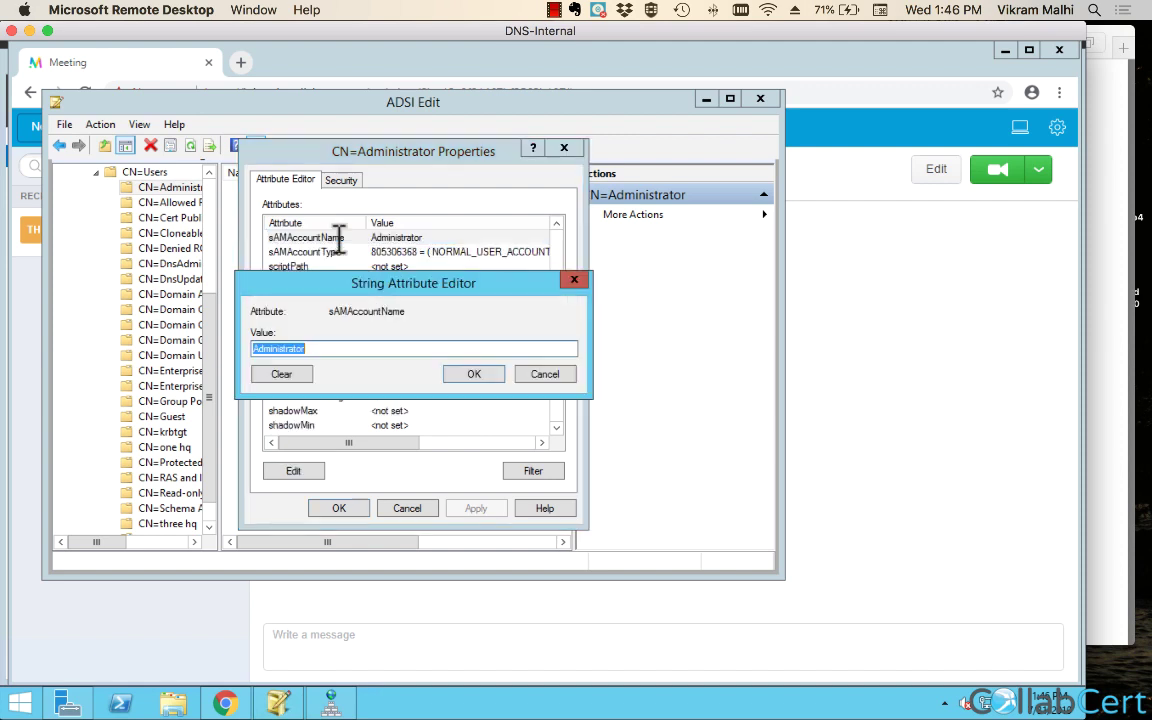
{"action": "double_click", "coordinate": [350, 311]}
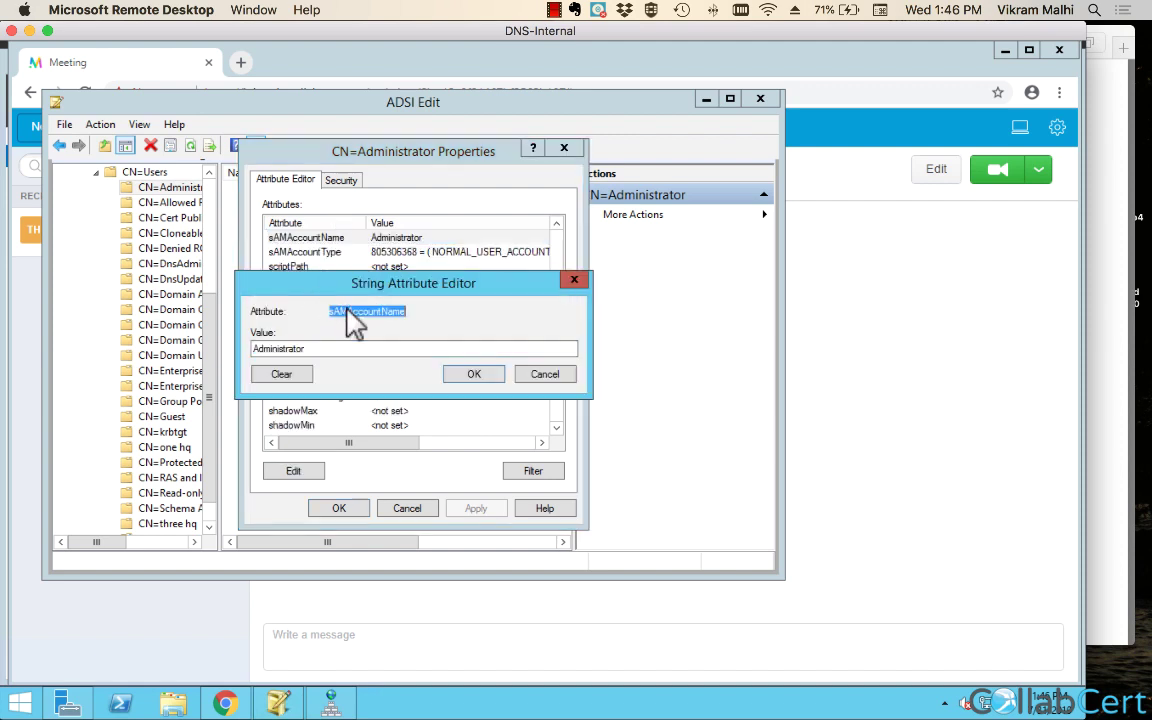
{"action": "right_click", "coordinate": [350, 318]}
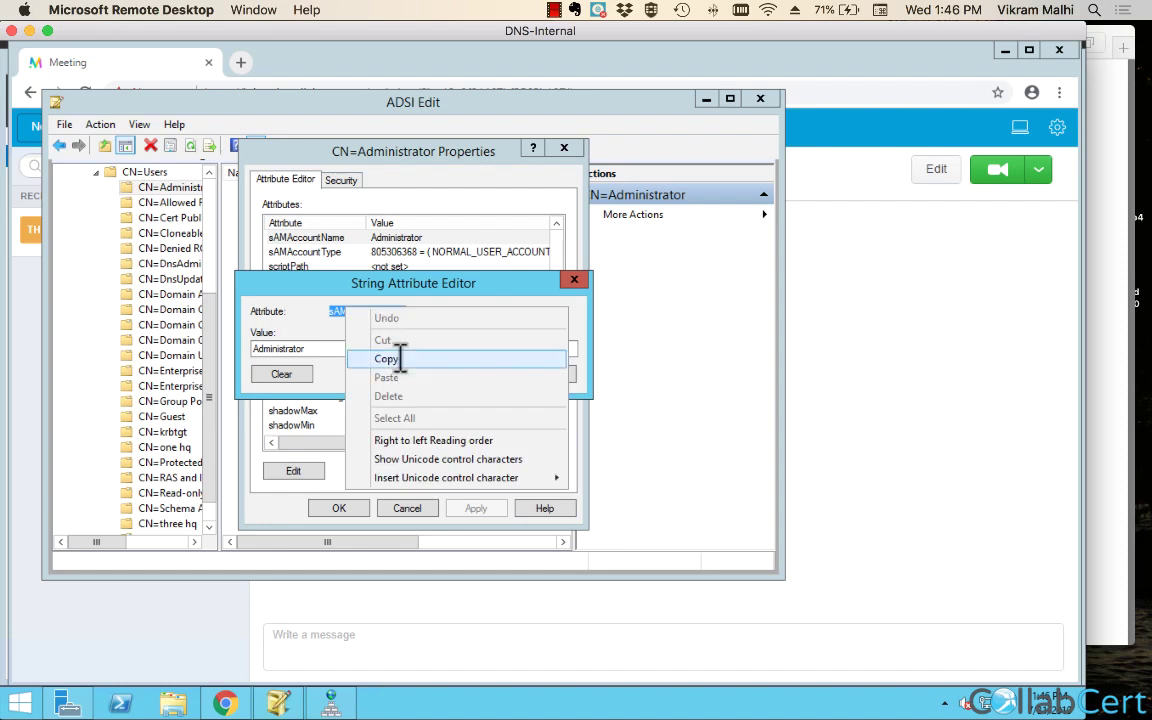
{"action": "left_click", "coordinate": [396, 359]}
{"action": "left_click", "coordinate": [253, 9]}
{"action": "left_click", "coordinate": [258, 95]}
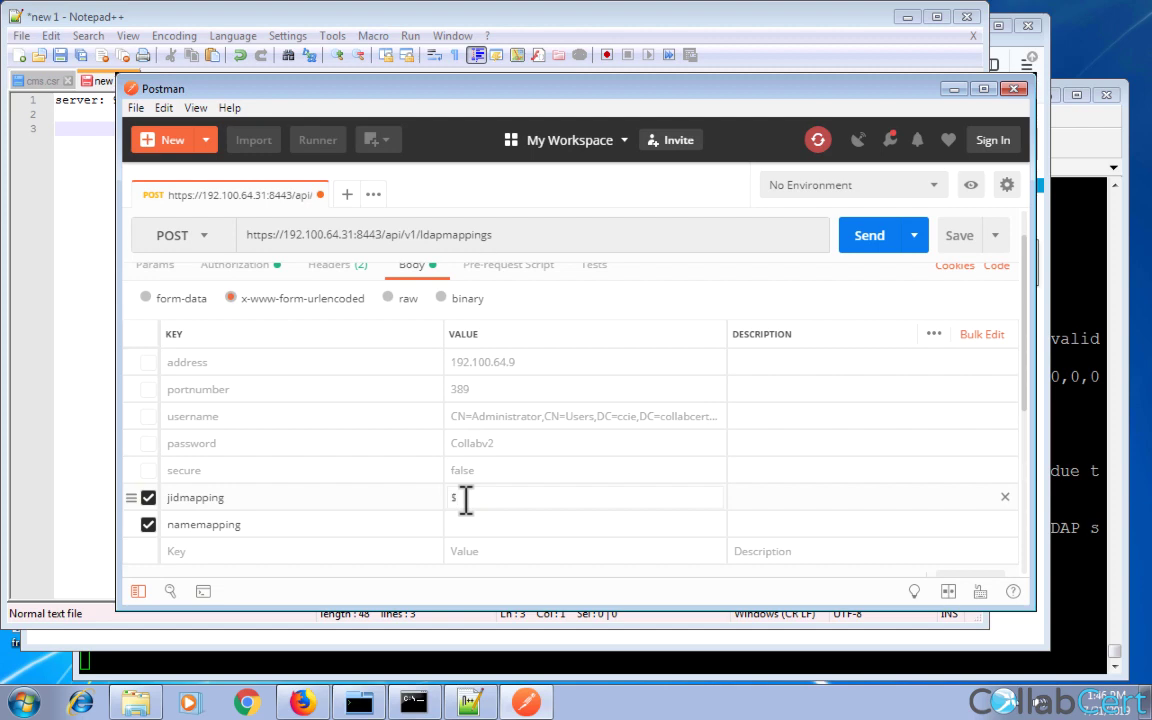
{"action": "key", "text": "ctrl+v"}
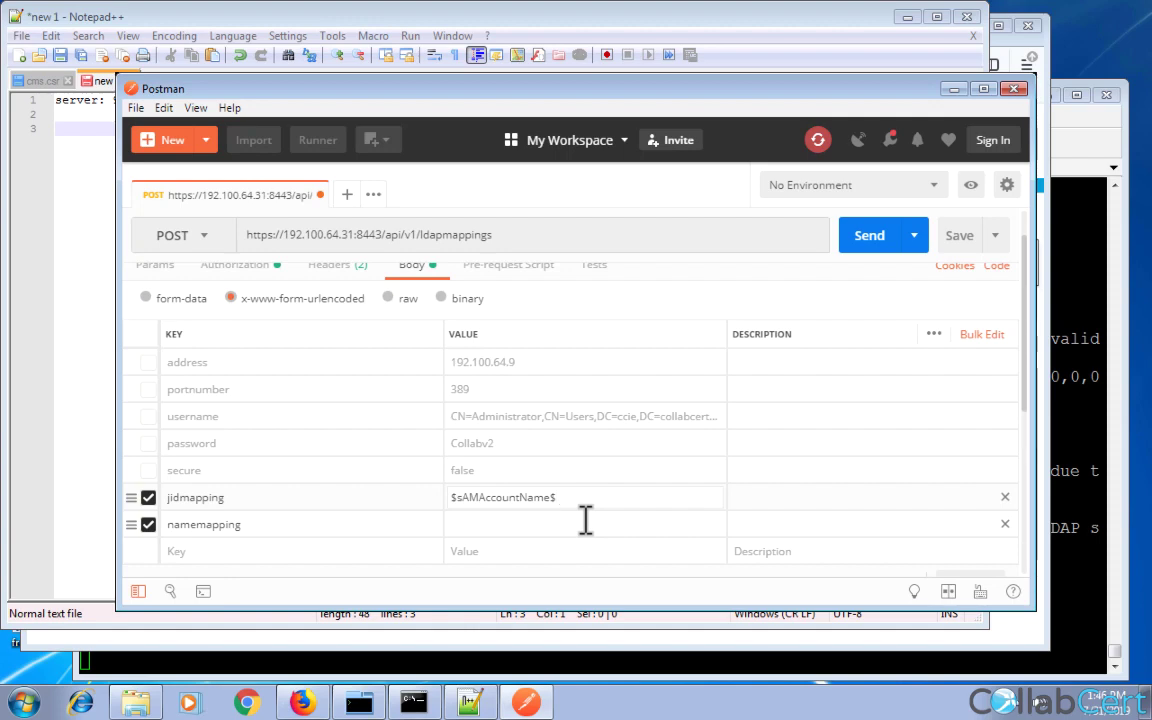
{"action": "type", "text": "@"}
{"action": "type", "text": "ccie.cool"}
{"action": "key", "text": "BackSpace"}
{"action": "key", "text": "BackSpace"}
{"action": "type", "text": "llabertcom"}
{"action": "key", "text": "BackSpace"}
{"action": "key", "text": "BackSpace"}
{"action": "type", "text": ".om"}
{"action": "key", "text": "BackSpace"}
{"action": "key", "text": "BackSpace"}
{"action": "type", "text": "com"}
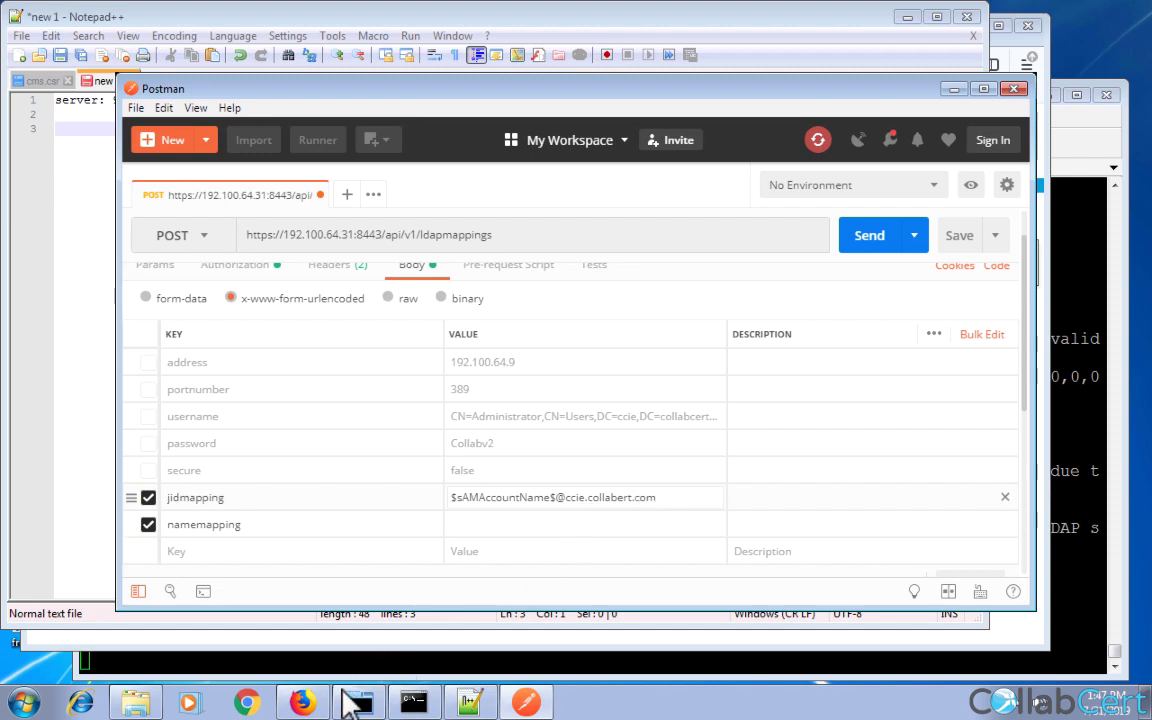
{"action": "left_click", "coordinate": [302, 702]}
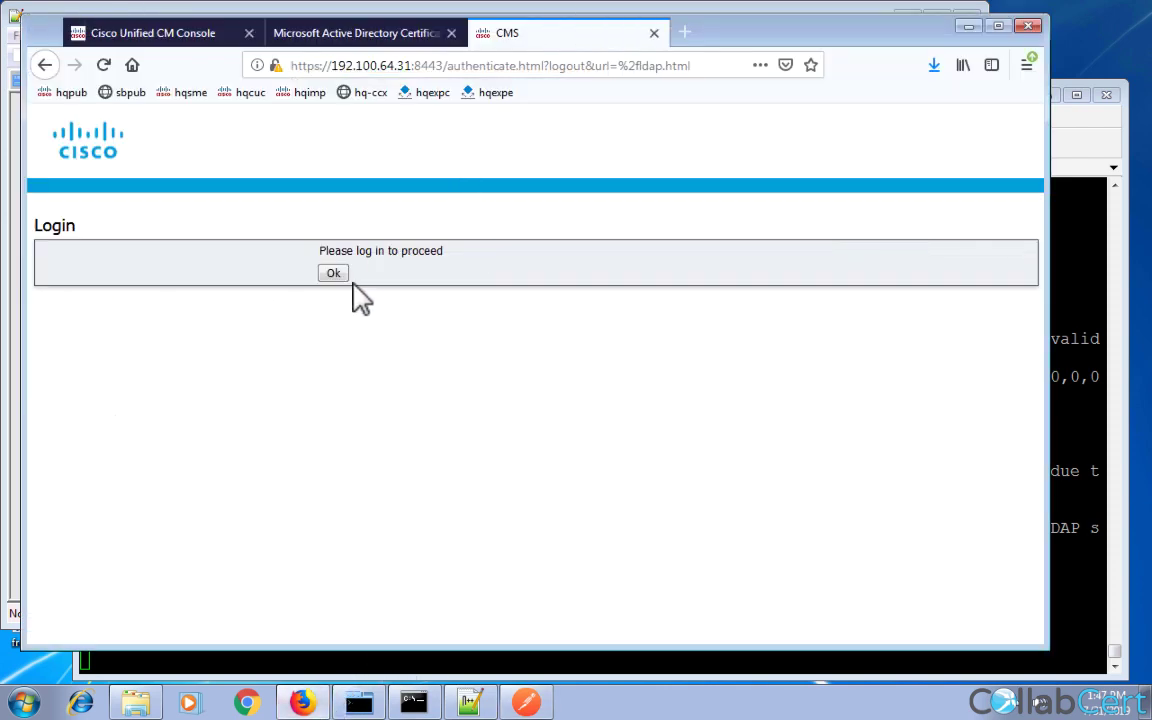
Log in to CMS Web Admin and check XMPP domain ccie.collabcert.com under Configuration > General.
{"action": "left_click", "coordinate": [333, 273]}
{"action": "left_click", "coordinate": [345, 304]}
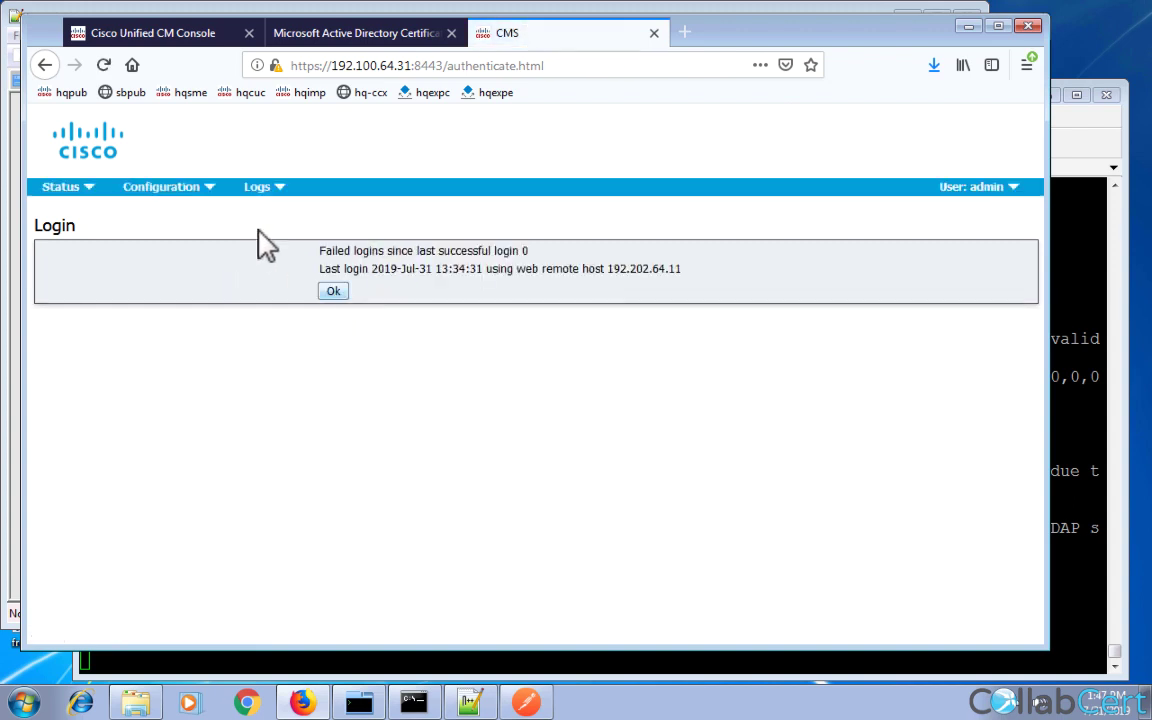
{"action": "left_click", "coordinate": [333, 292]}
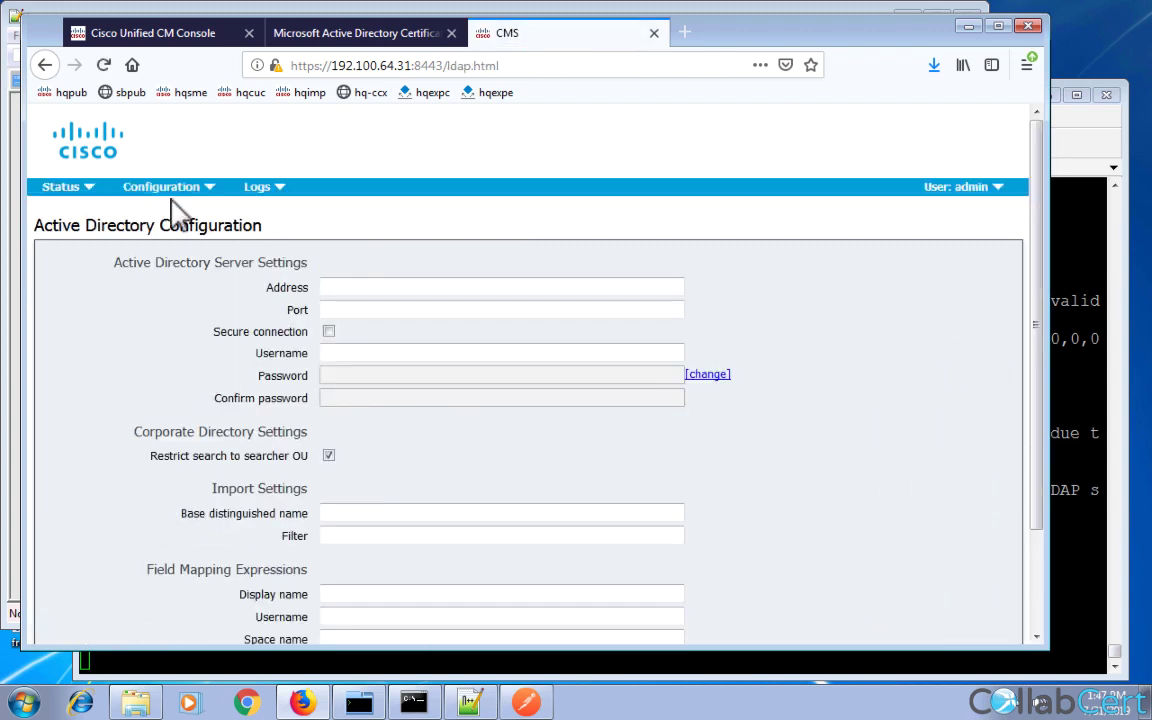
{"action": "left_click", "coordinate": [165, 188]}
{"action": "left_click", "coordinate": [160, 208]}
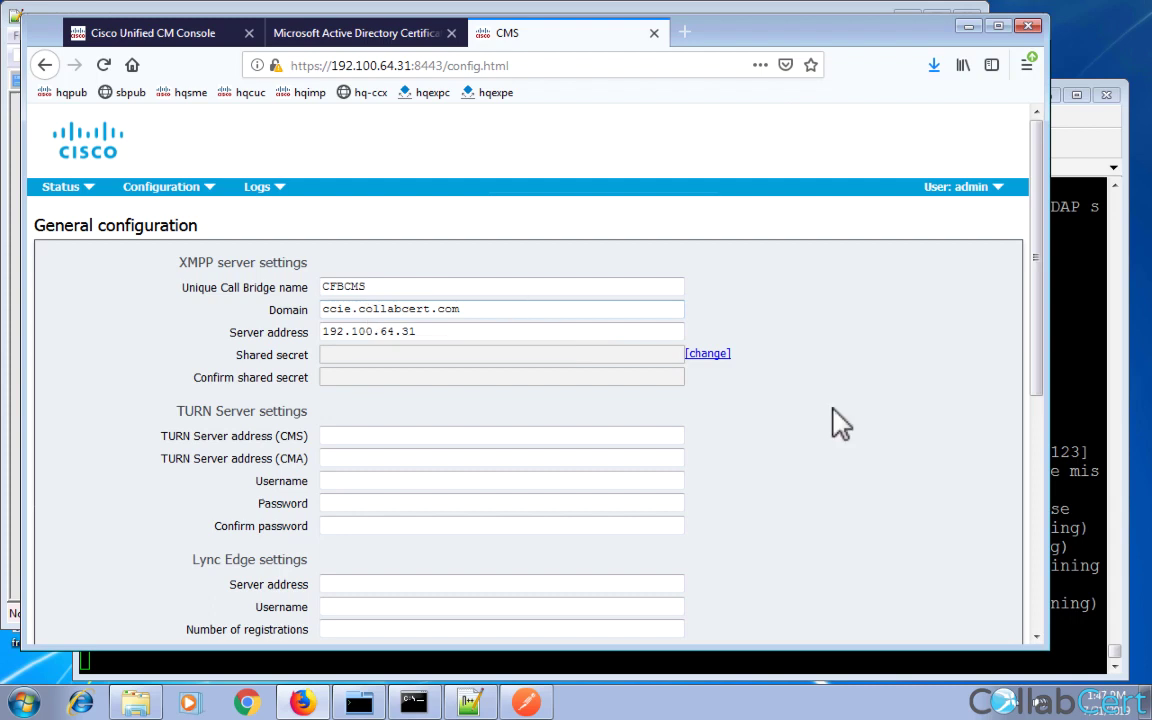
{"action": "left_click", "coordinate": [535, 697]}
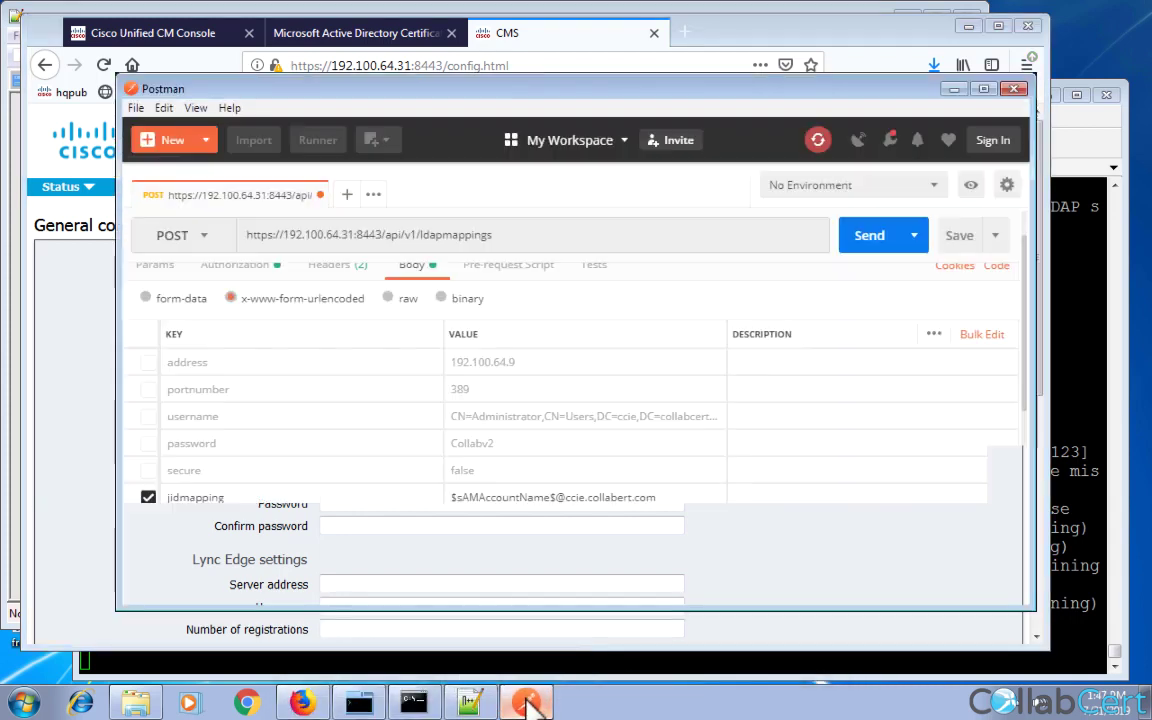
Set namemapping to $cn$ and send the POST to ldapmappings, receiving 200 OK.
{"action": "left_click", "coordinate": [620, 497]}
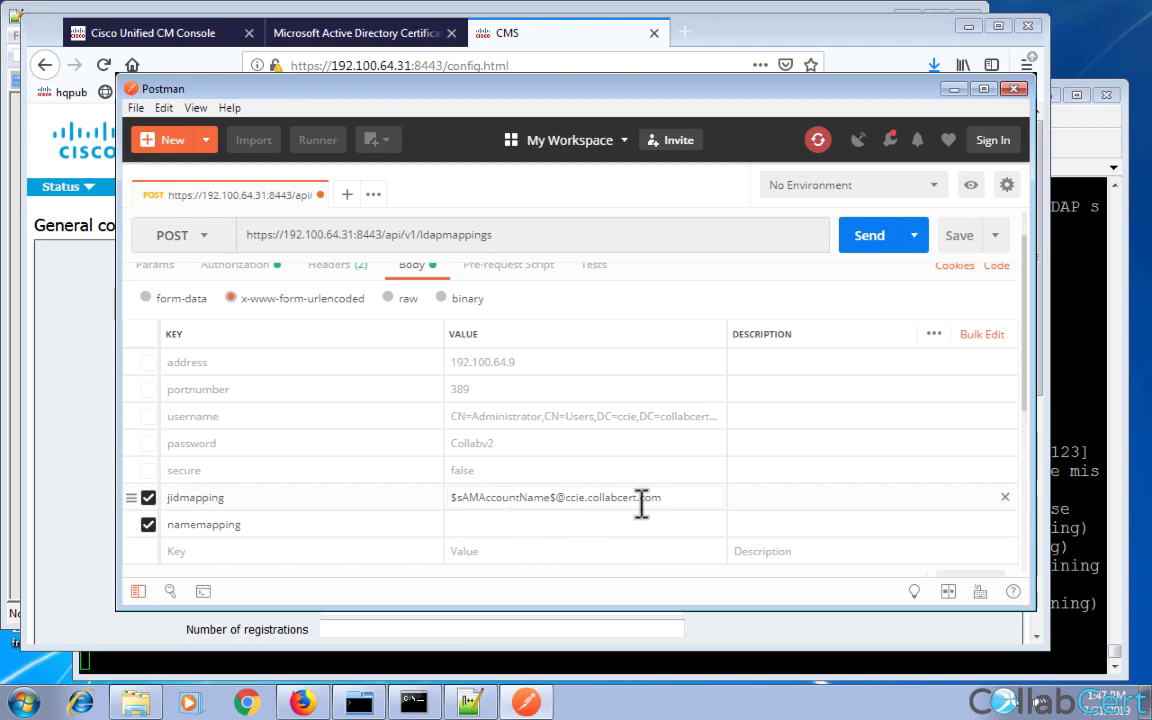
{"action": "left_click", "coordinate": [527, 528]}
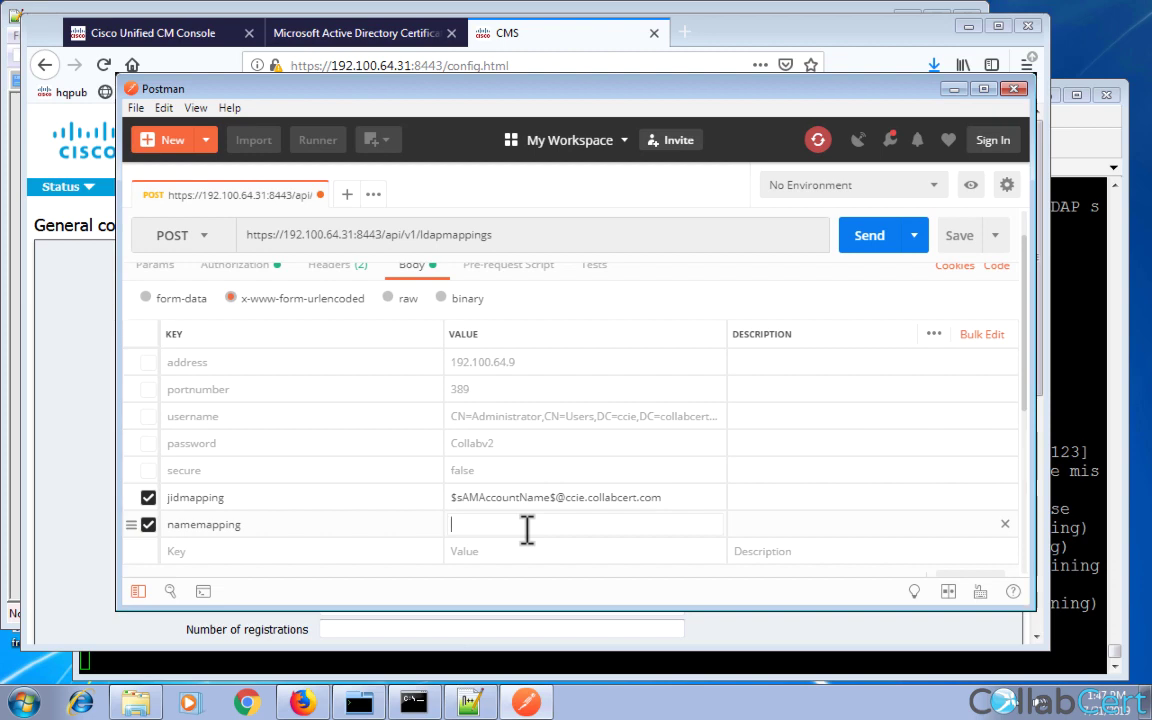
{"action": "type", "text": "$cn$"}
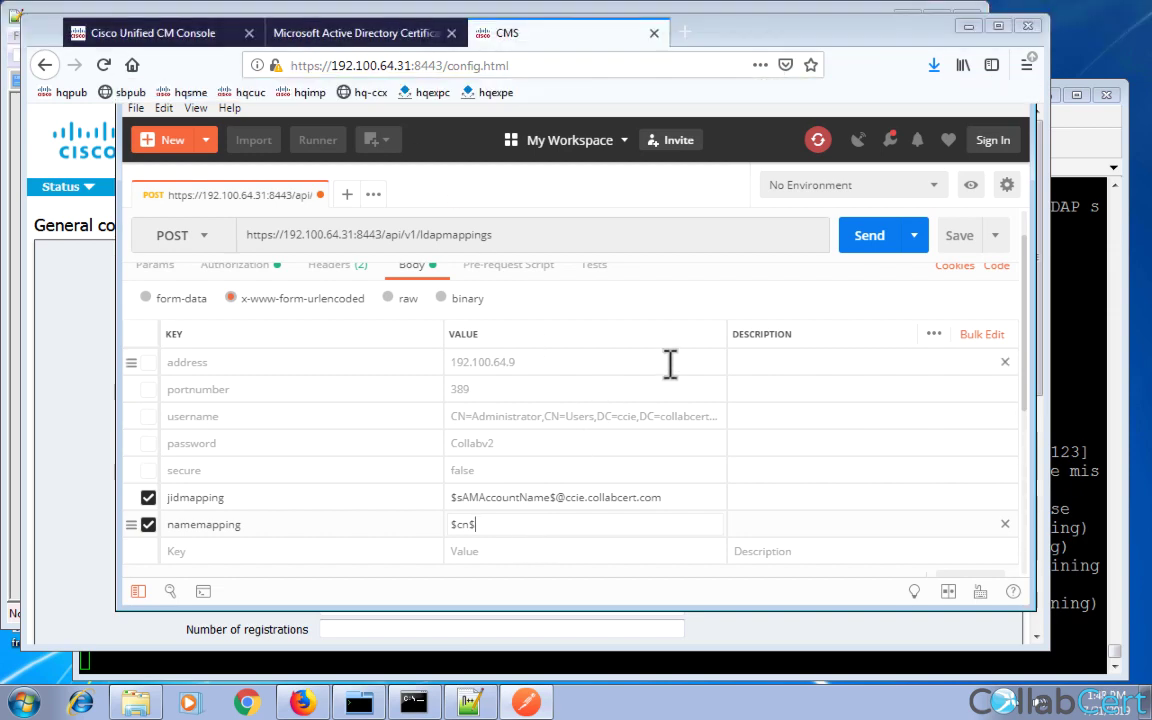
{"action": "left_click", "coordinate": [872, 238]}
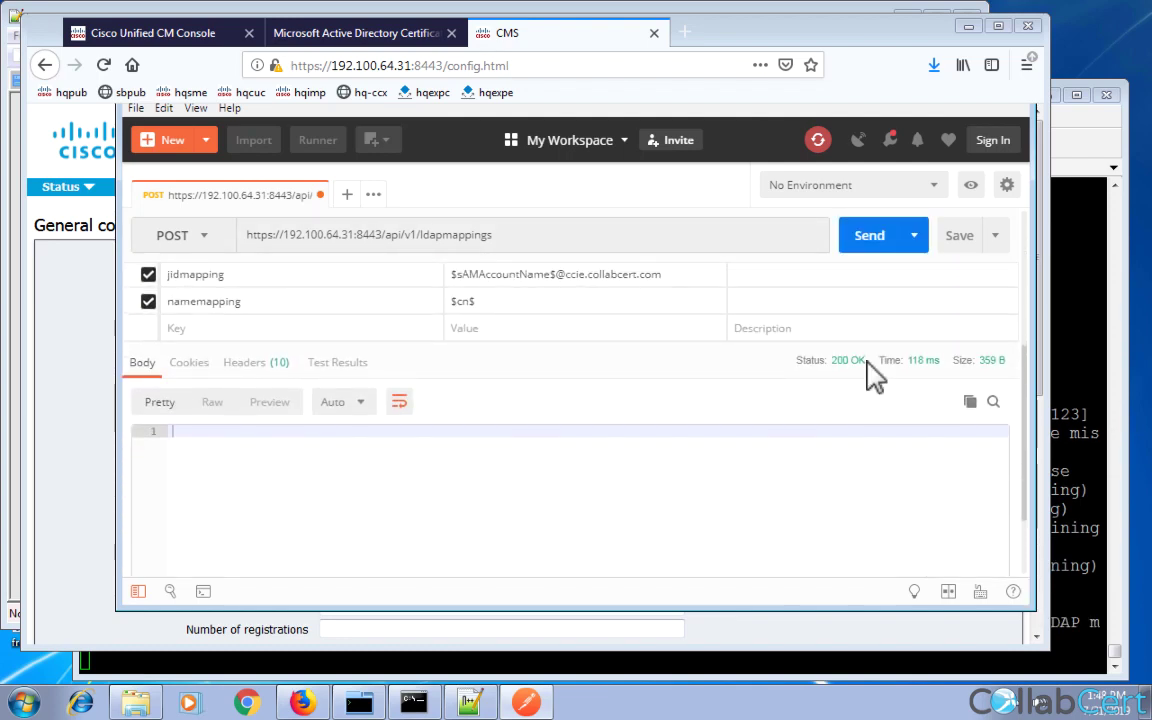
{"action": "scroll", "coordinate": [668, 352], "scroll_direction": "up", "scroll_amount": 5}
Send a GET to /api/v1/ldapmappings and select the new mapping's id in the response.
{"action": "left_click", "coordinate": [210, 283]}
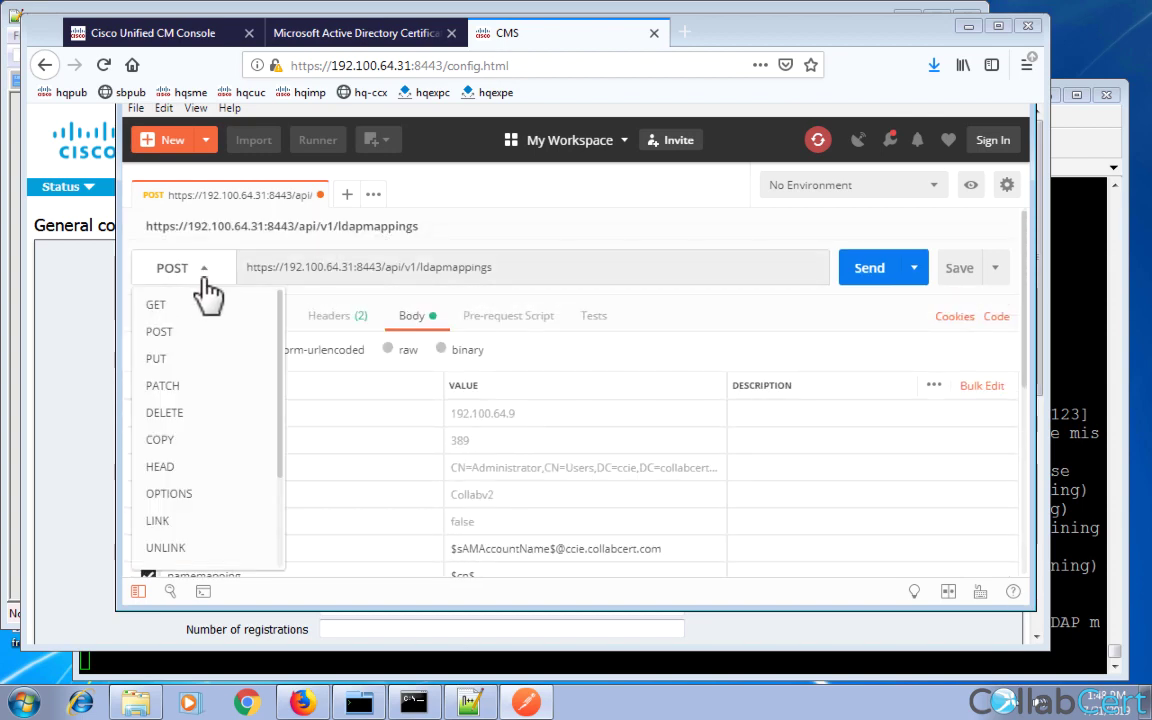
{"action": "left_click", "coordinate": [186, 306]}
{"action": "left_click", "coordinate": [865, 288]}
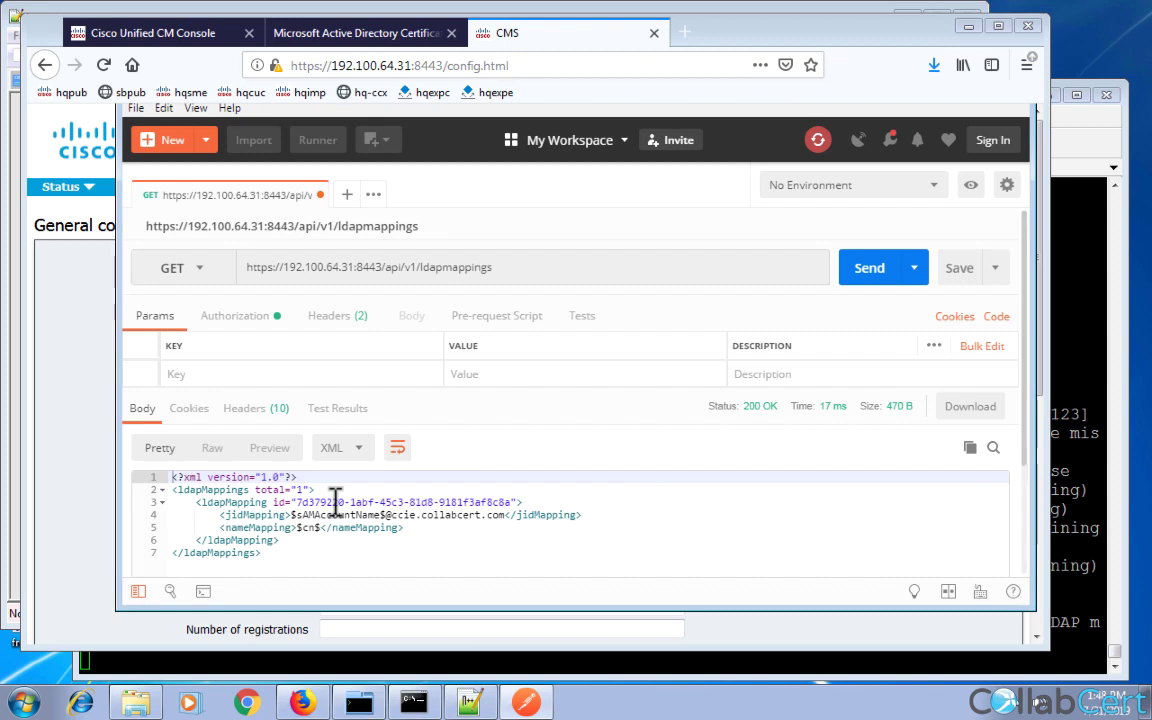
{"action": "double_click", "coordinate": [334, 502]}
{"action": "left_click_drag", "start_coordinate": [334, 502], "coordinate": [459, 497]}
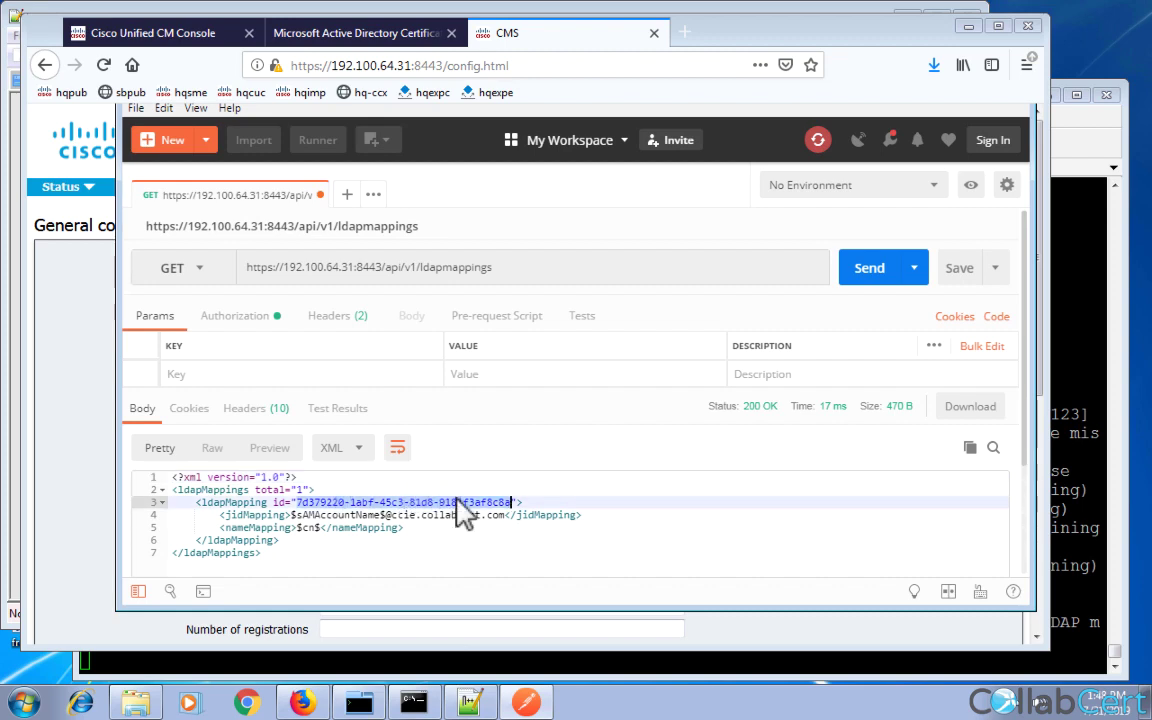
Record 'mapping: 7d379220-1abf-45c3-81d8-9181f3af8c8a' in the Notepad++ notes.
{"action": "left_click", "coordinate": [469, 702]}
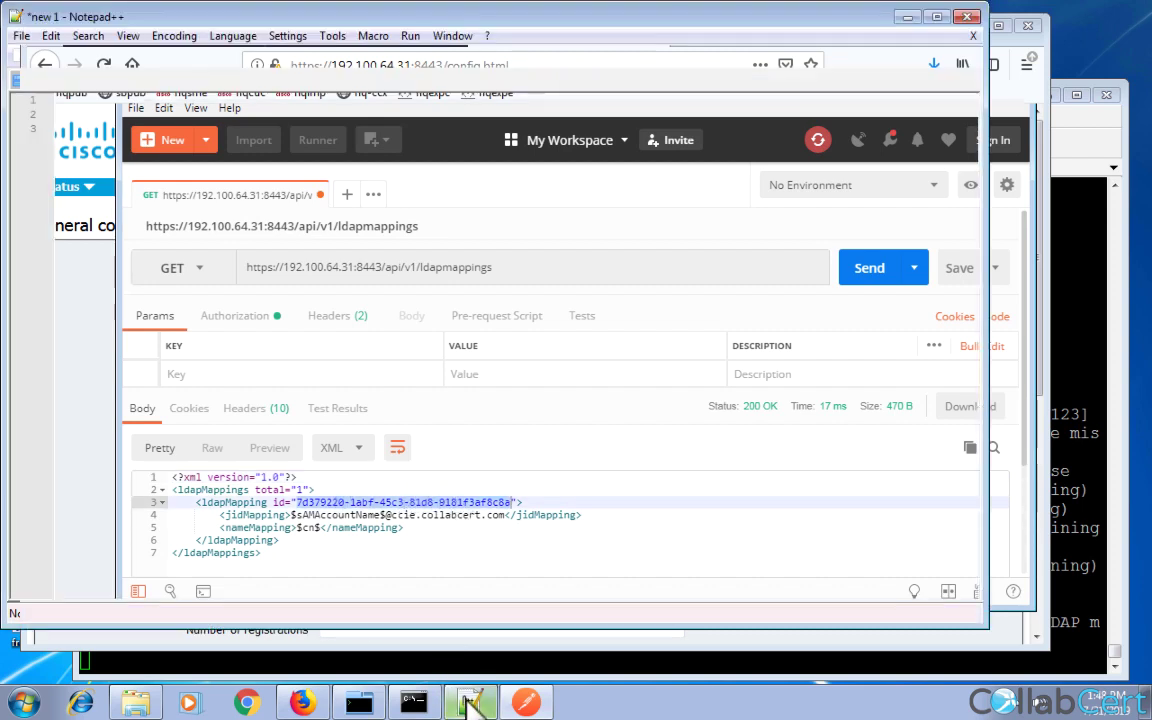
{"action": "type", "text": "mapping:"}
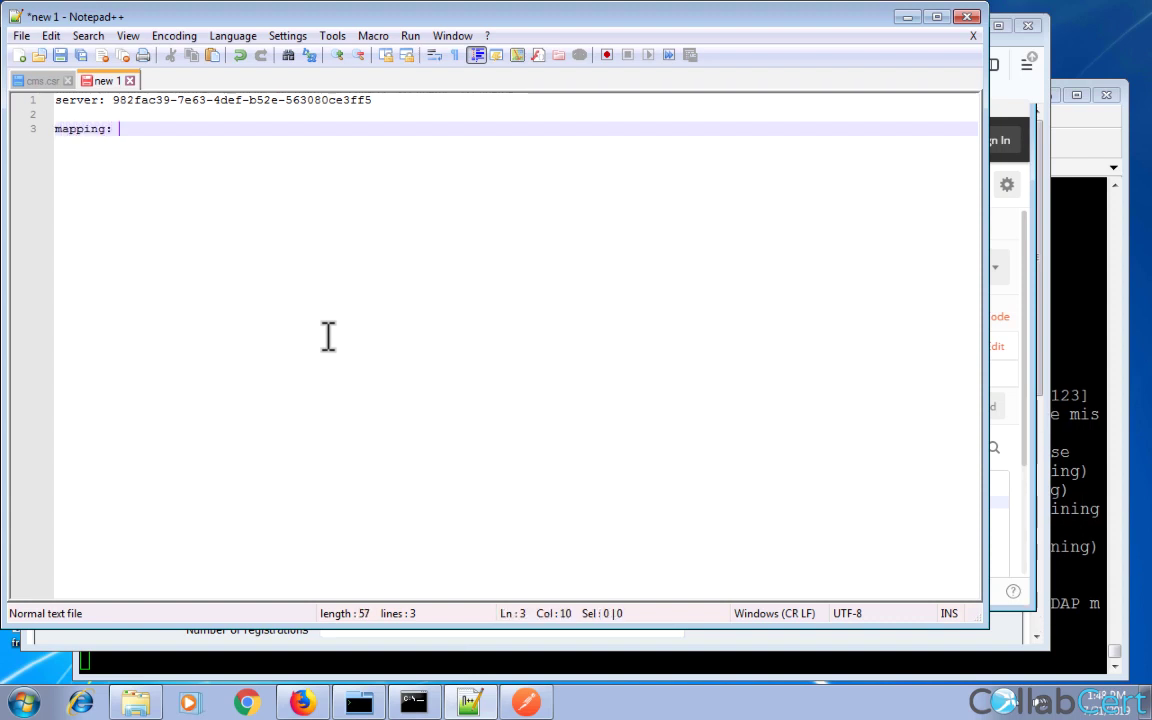
{"action": "key", "text": "ctrl+v"}
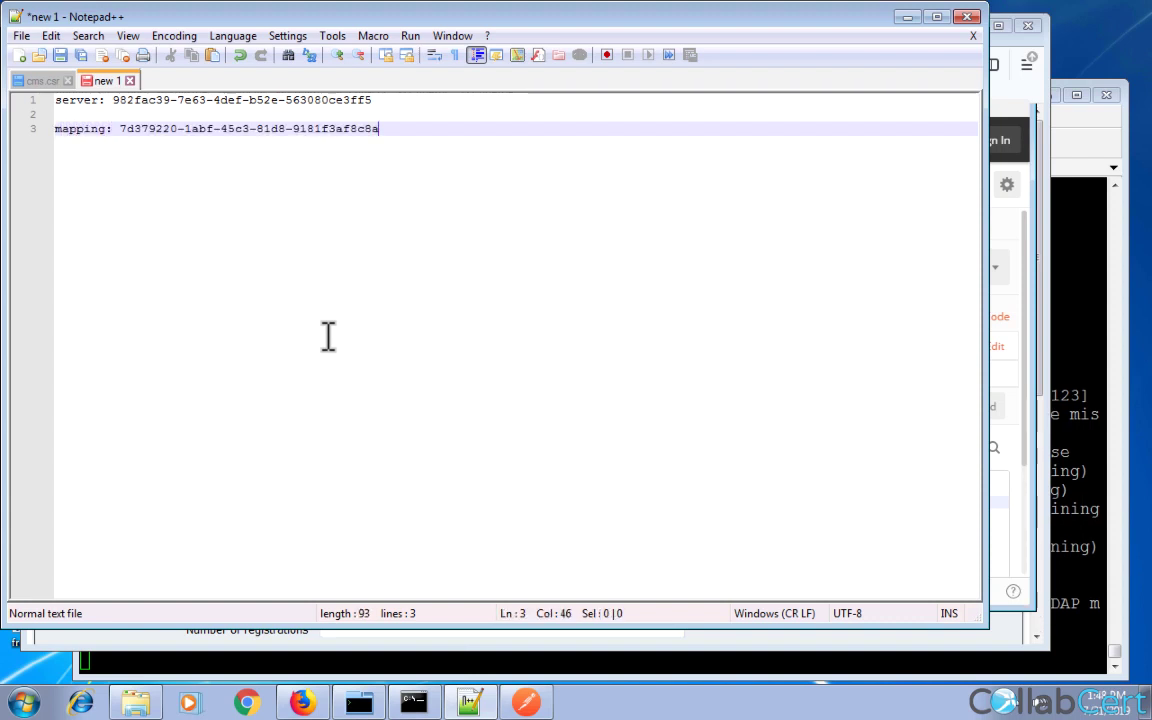
{"action": "key", "text": "Return"}
{"action": "key", "text": "Return"}
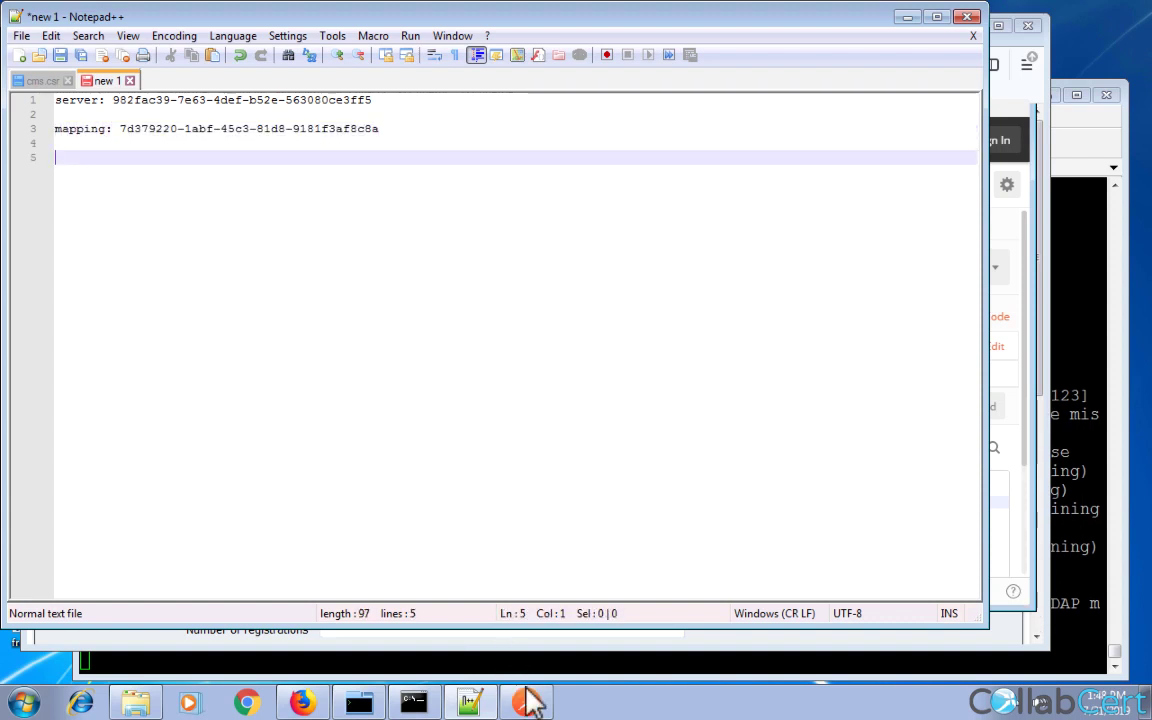
{"action": "left_click", "coordinate": [526, 703]}
{"action": "double_click", "coordinate": [458, 268]}
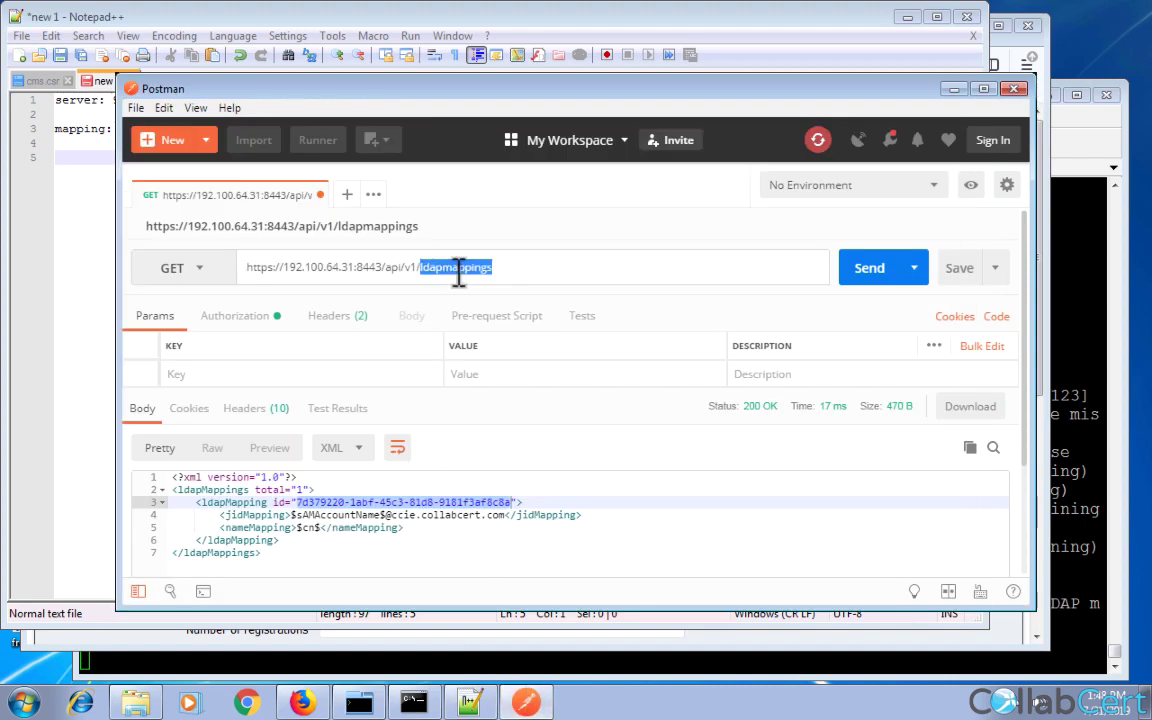
Make the request a POST to /api/v1/ldapsources.
{"action": "key", "text": "BackSpace"}
{"action": "type", "text": "ld"}
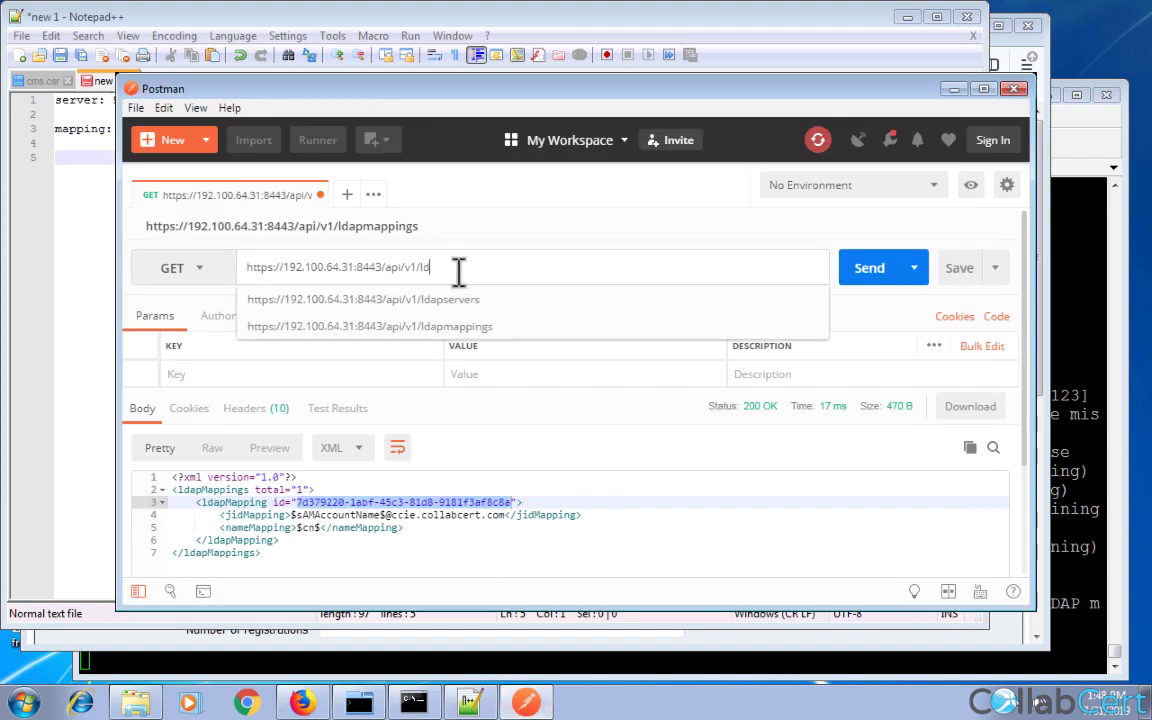
{"action": "type", "text": "apsources"}
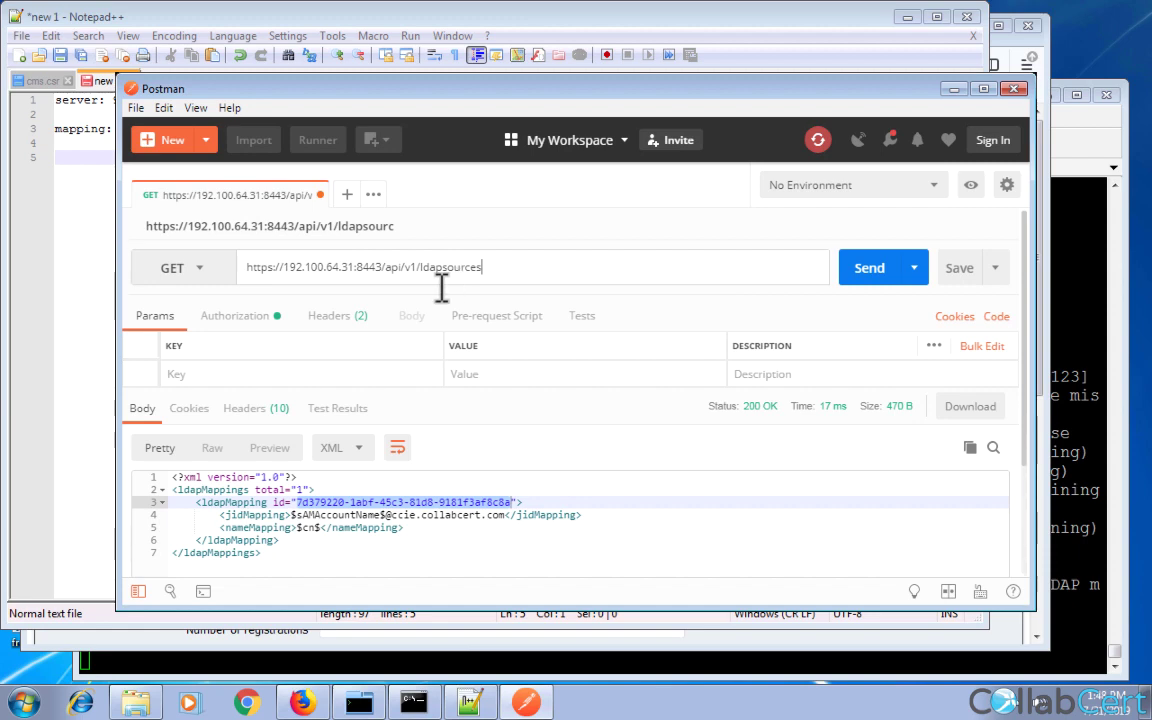
{"action": "left_click", "coordinate": [175, 268]}
{"action": "left_click", "coordinate": [172, 338]}
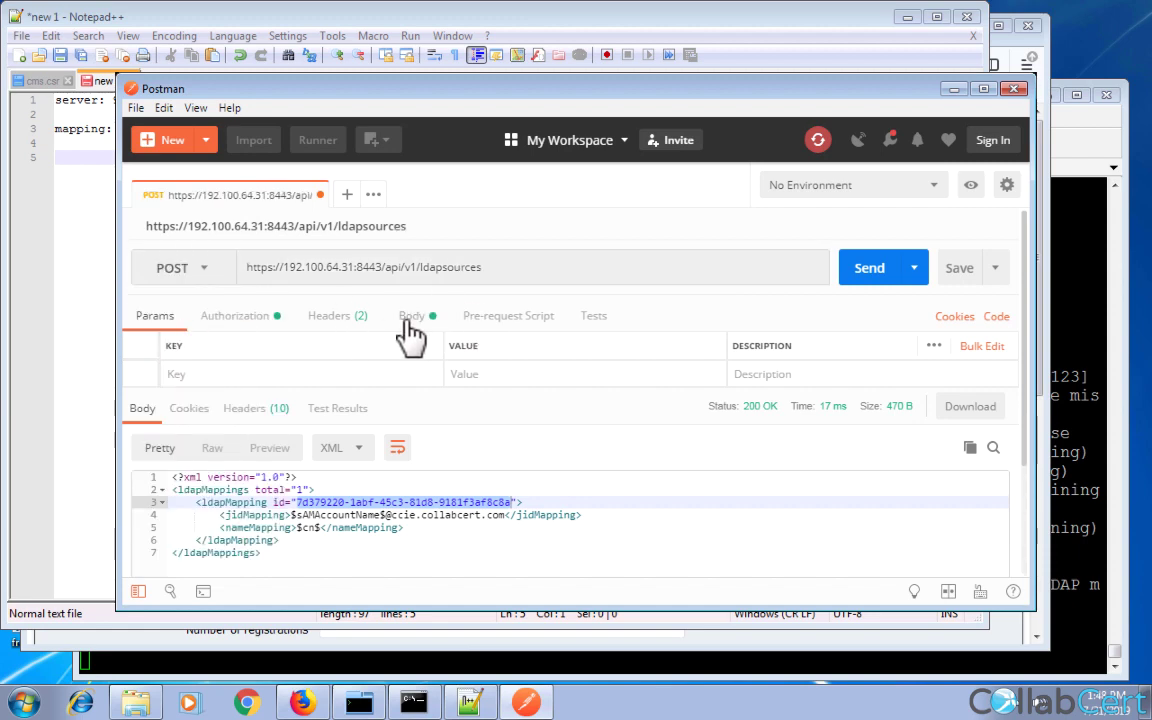
Disable the jidmapping and namemapping body keys, ready to add a new key.
{"action": "left_click", "coordinate": [404, 325]}
{"action": "left_click", "coordinate": [148, 548]}
{"action": "left_click", "coordinate": [148, 576]}
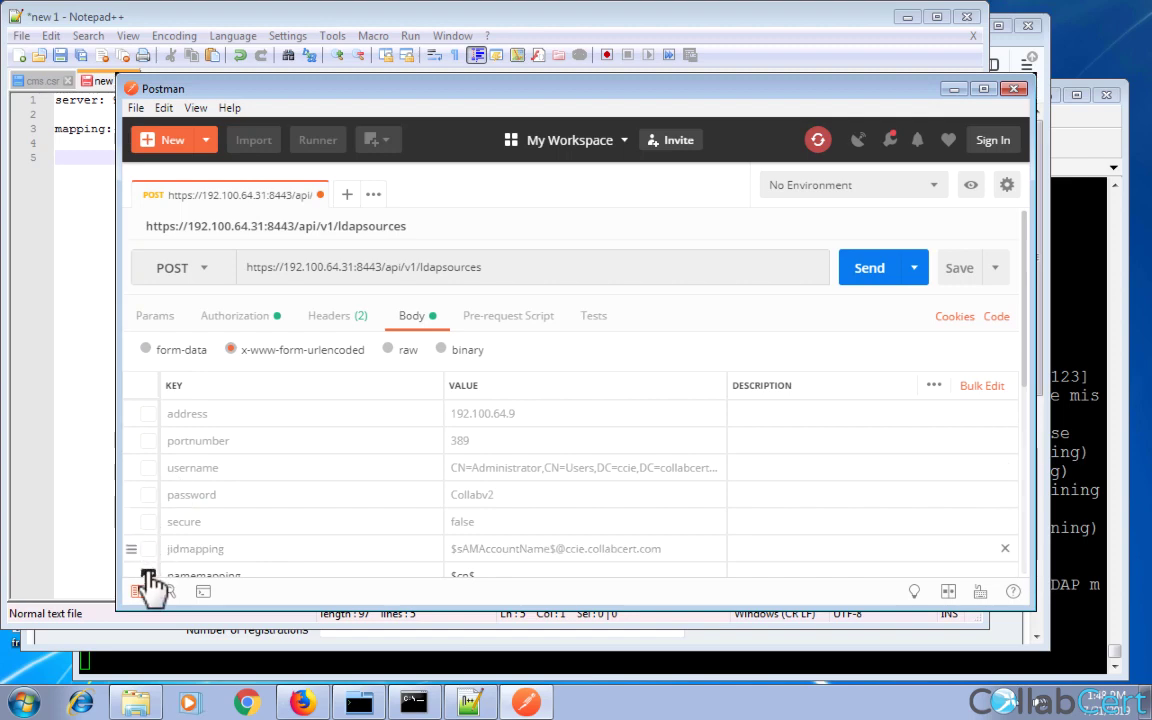
{"action": "scroll", "coordinate": [208, 527], "scroll_direction": "down", "scroll_amount": 3}
{"action": "scroll", "coordinate": [210, 535], "scroll_direction": "up", "scroll_amount": 1}
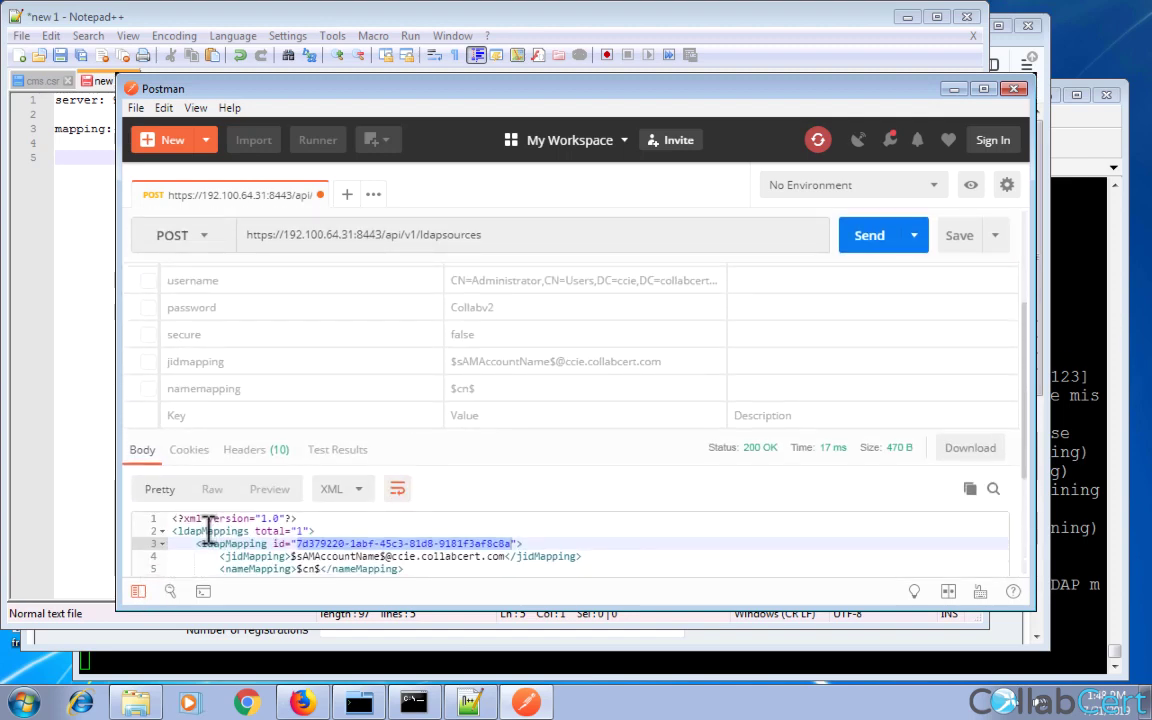
{"action": "left_click", "coordinate": [220, 480]}
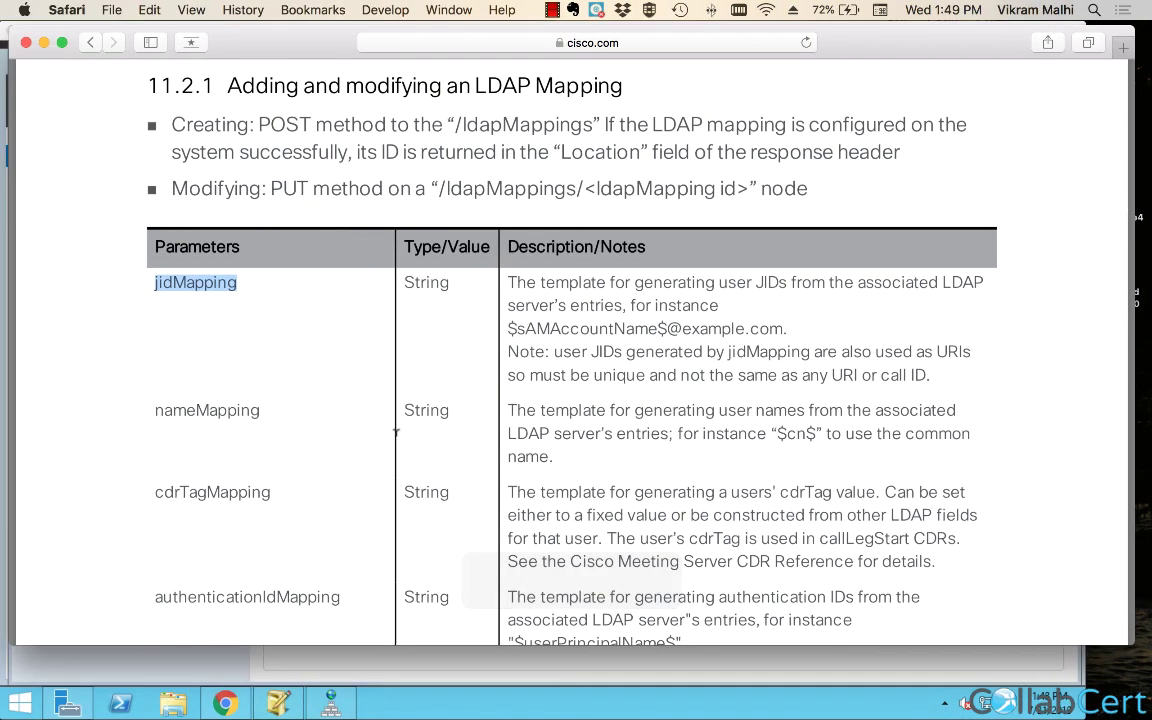
{"action": "scroll", "coordinate": [396, 432], "scroll_direction": "down", "scroll_amount": 4}
{"action": "scroll", "coordinate": [396, 432], "scroll_direction": "down", "scroll_amount": 20}
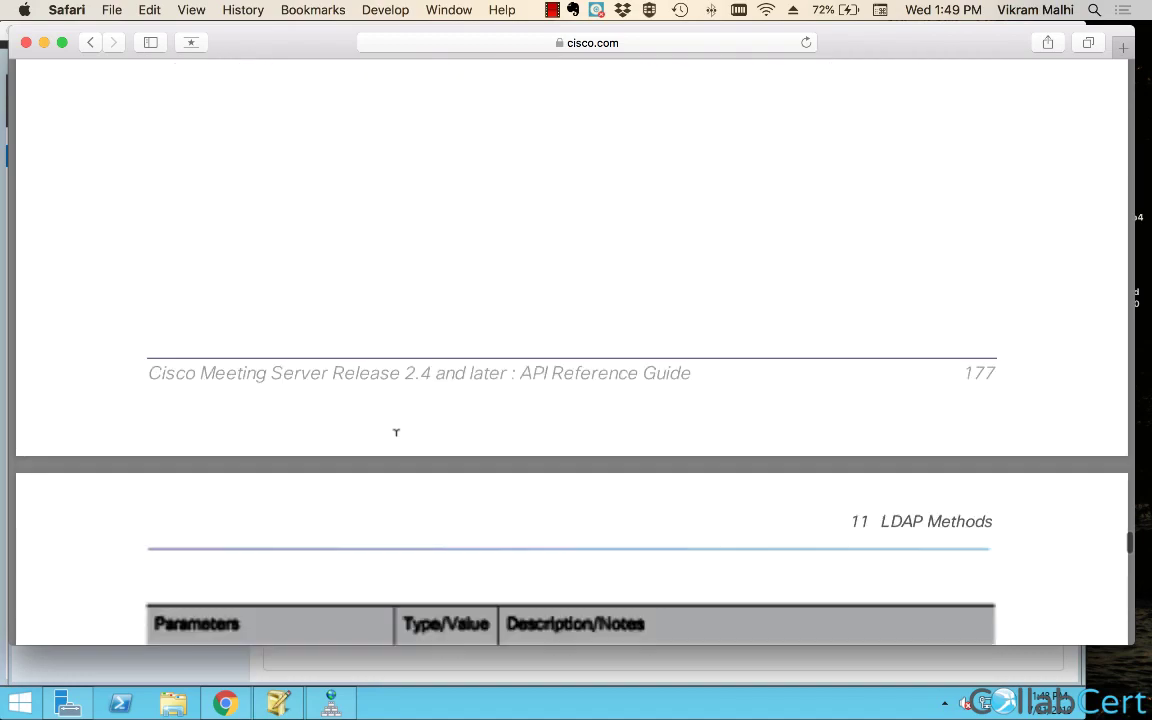
{"action": "scroll", "coordinate": [396, 430], "scroll_direction": "down", "scroll_amount": 13}
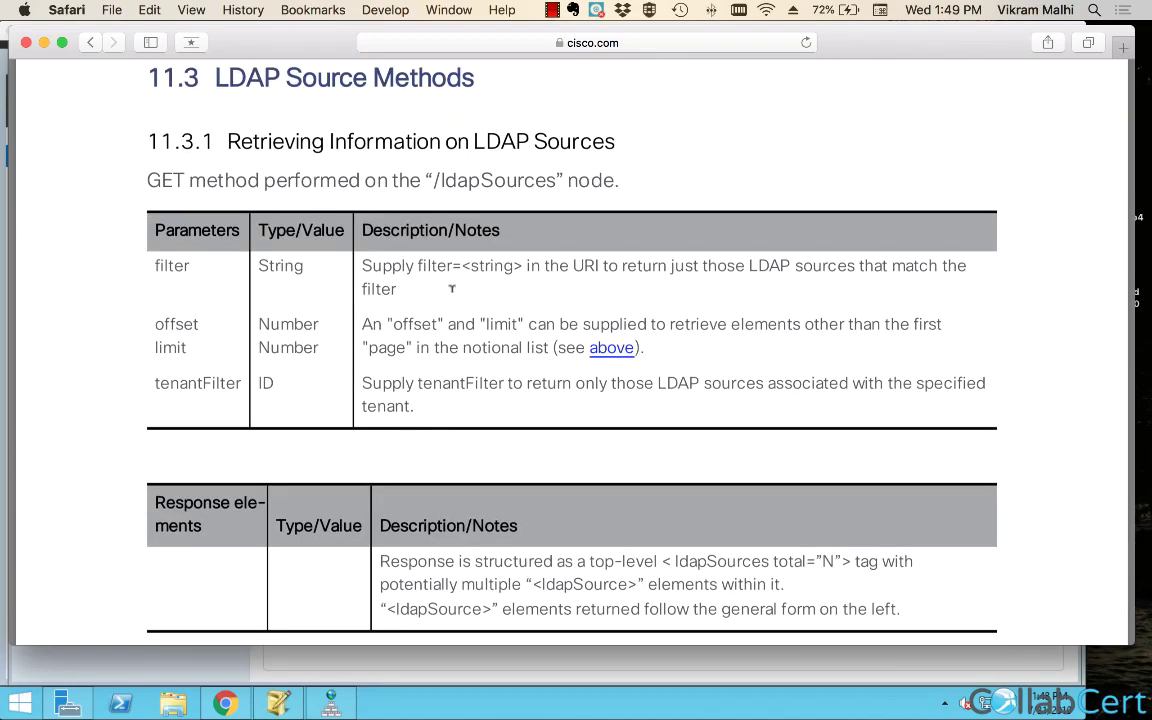
{"action": "left_click", "coordinate": [520, 700]}
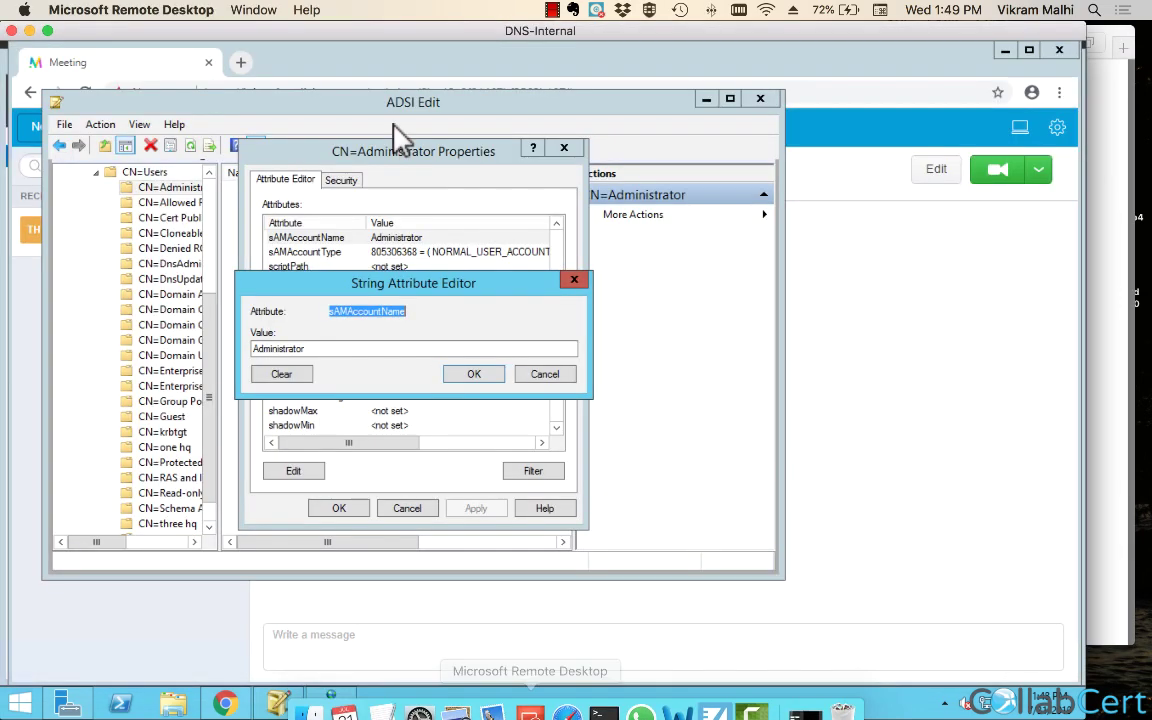
{"action": "left_click", "coordinate": [253, 9]}
{"action": "left_click", "coordinate": [262, 92]}
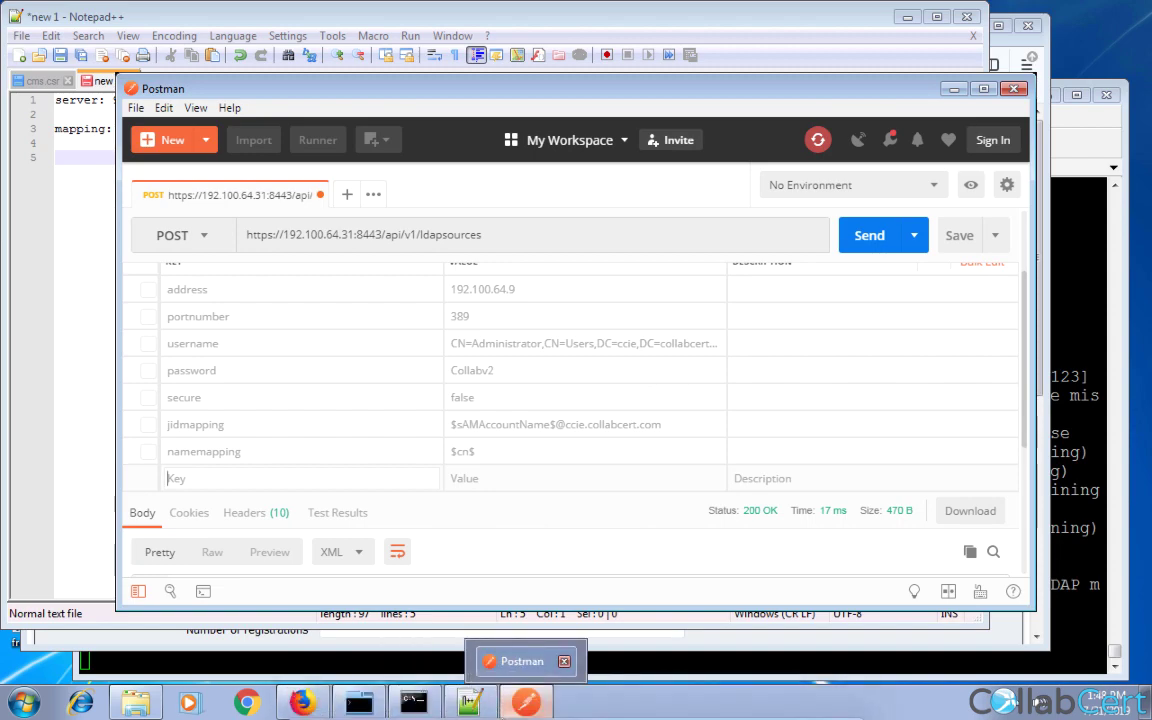
{"action": "left_click", "coordinate": [541, 692]}
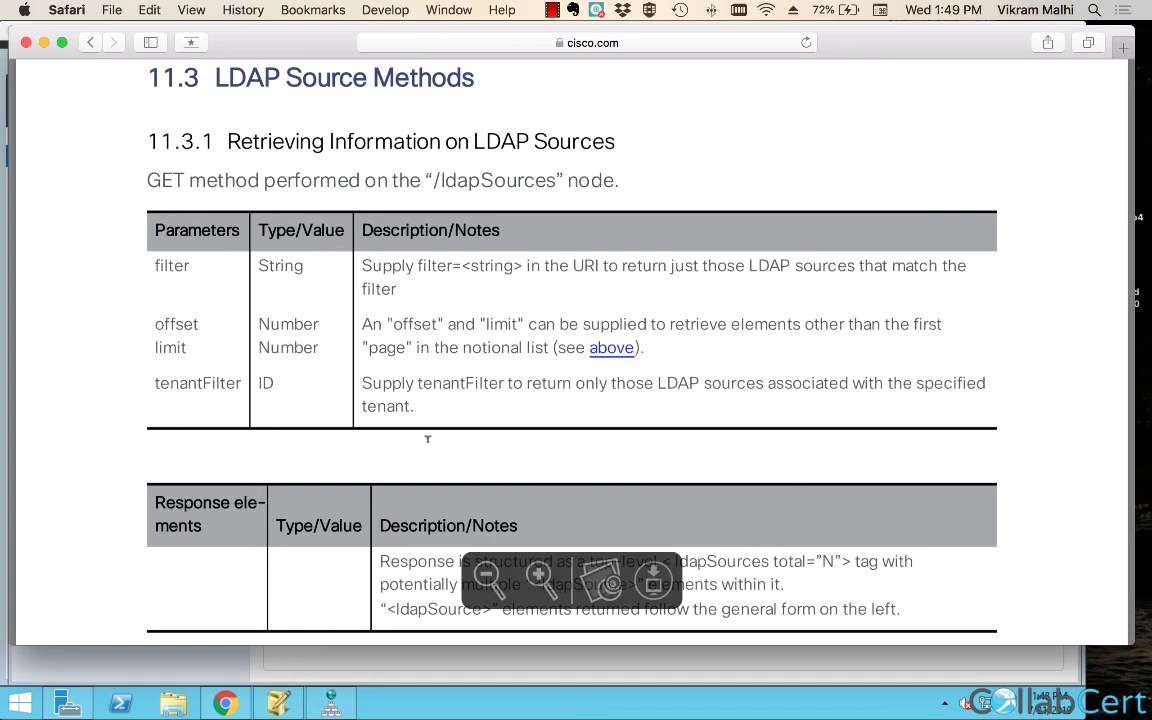
{"action": "scroll", "coordinate": [231, 260], "scroll_direction": "down", "scroll_amount": 10}
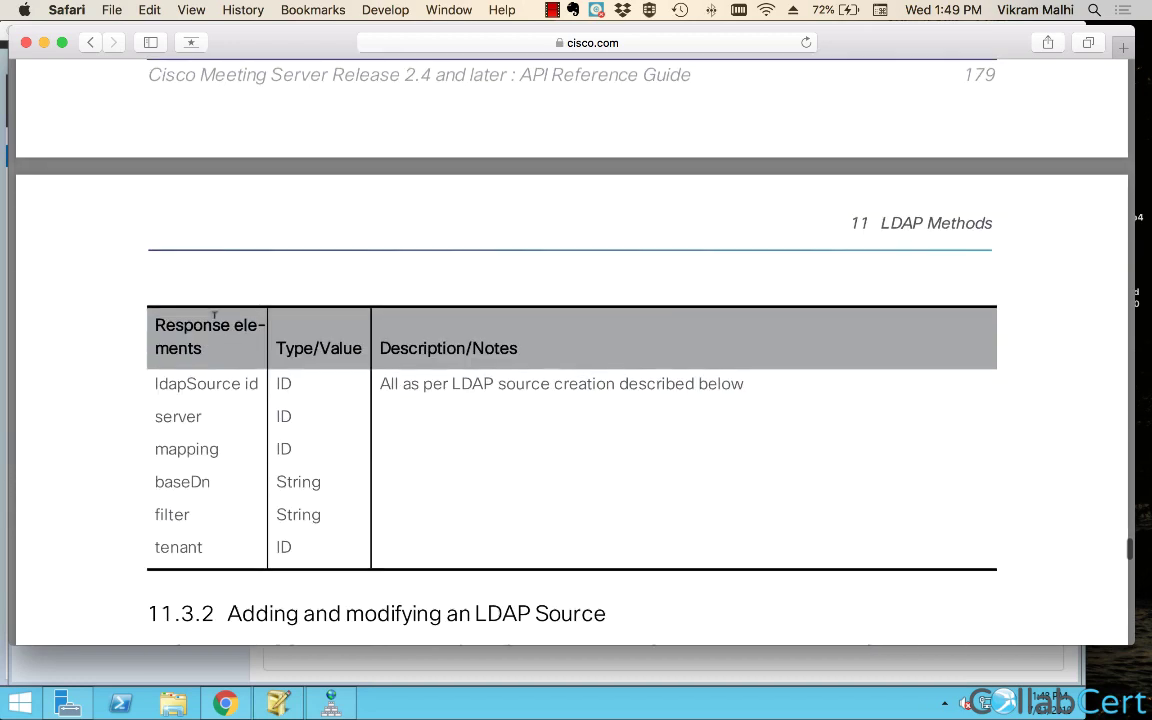
{"action": "scroll", "coordinate": [213, 316], "scroll_direction": "down", "scroll_amount": 2}
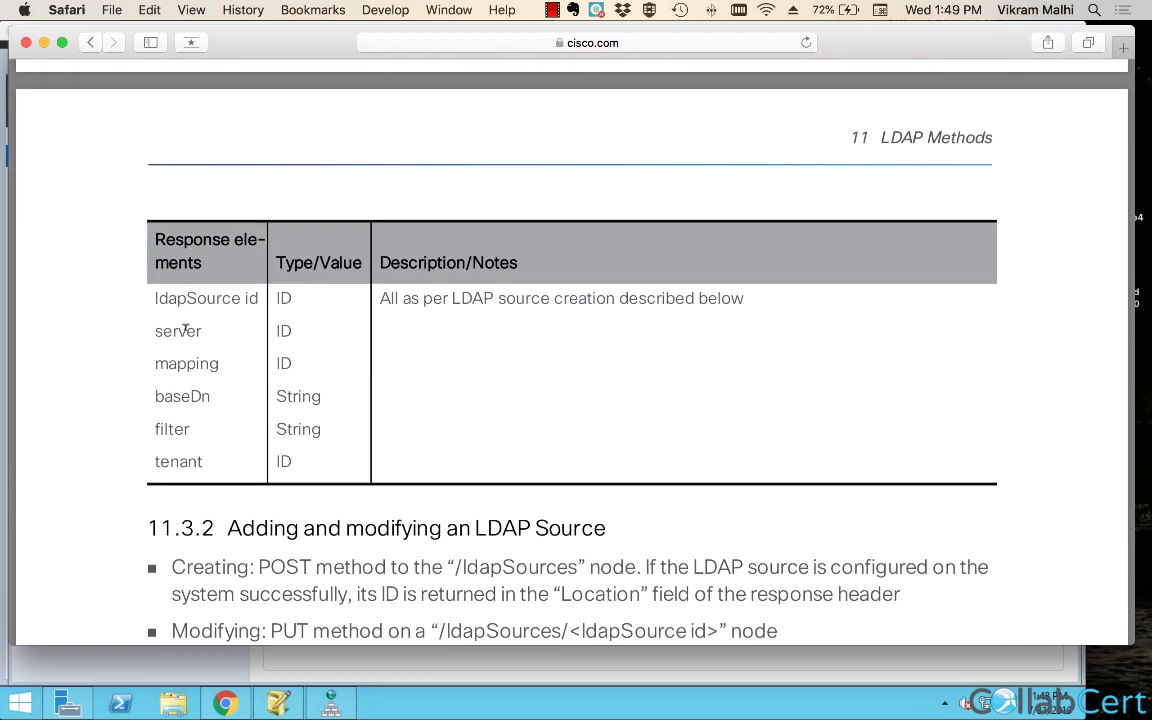
{"action": "double_click", "coordinate": [182, 330]}
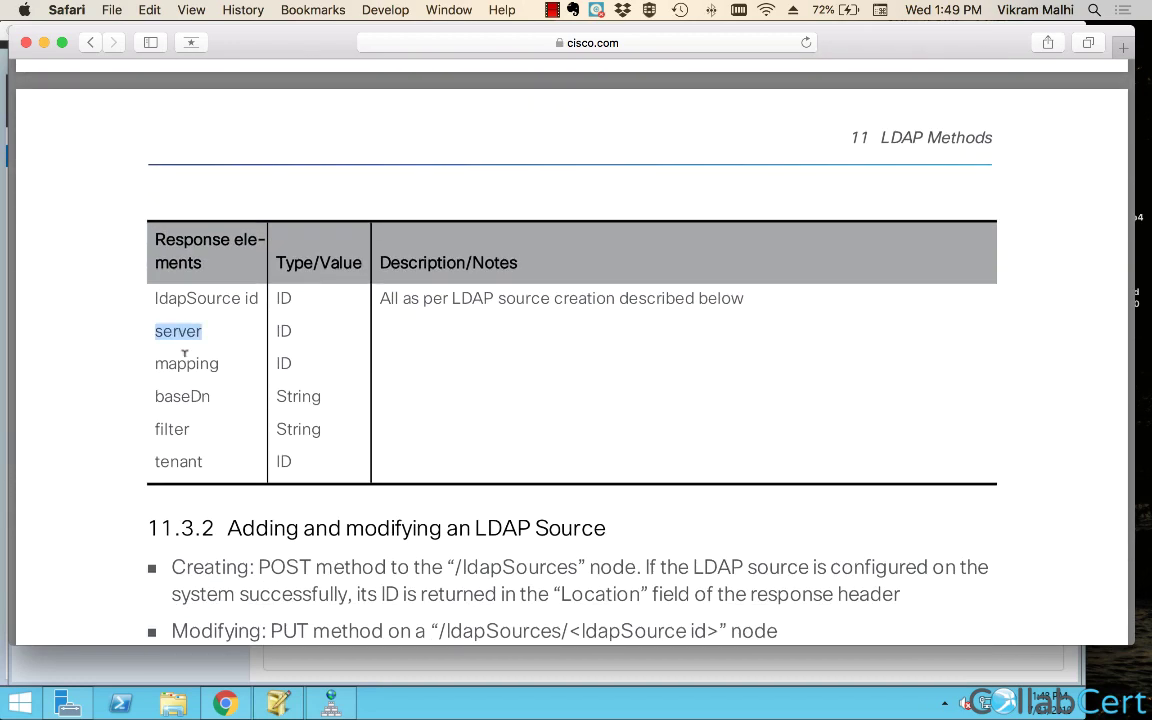
{"action": "double_click", "coordinate": [186, 363]}
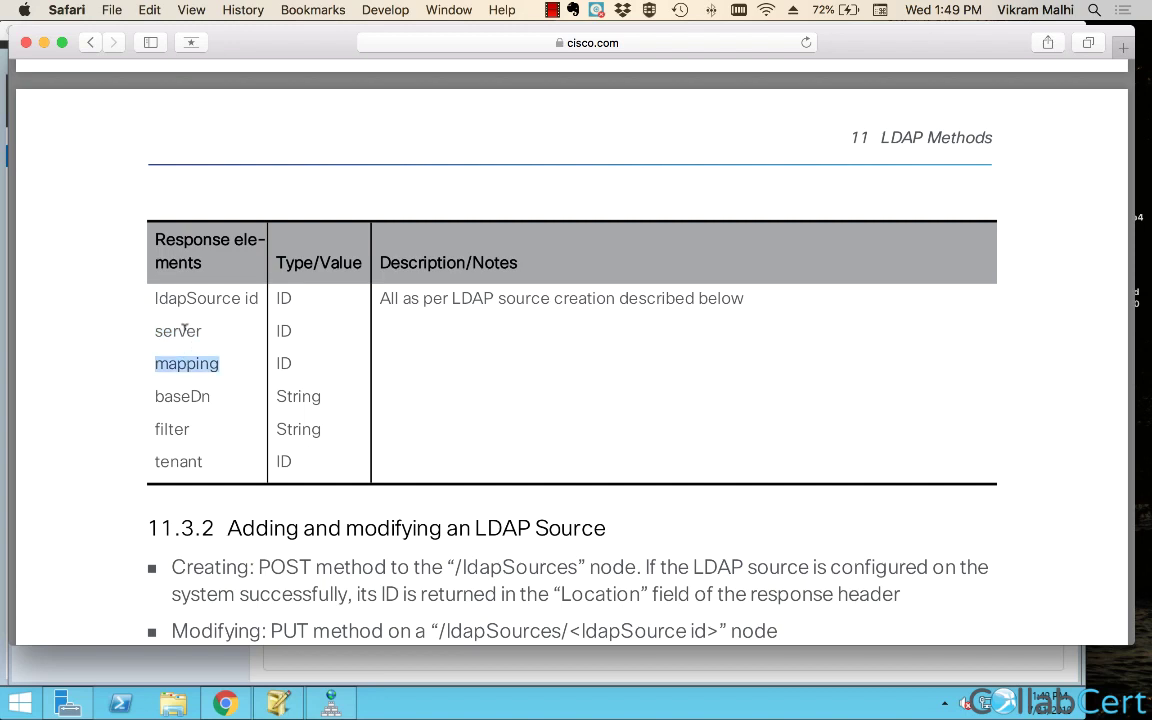
{"action": "double_click", "coordinate": [184, 331]}
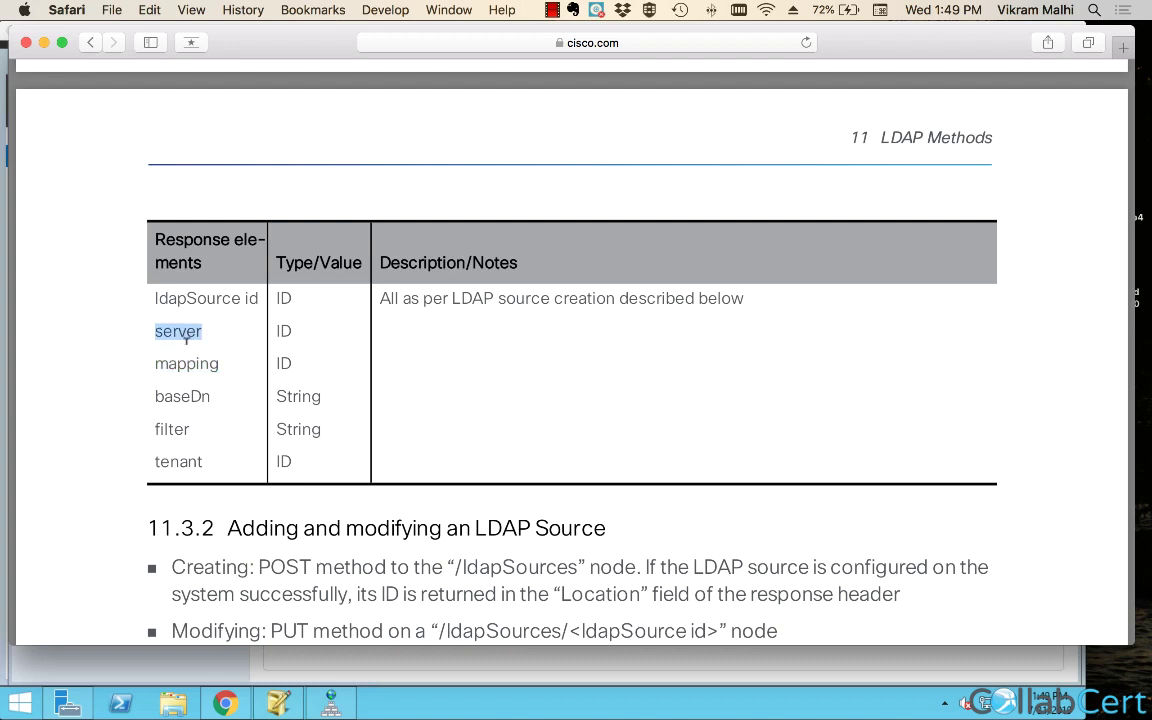
{"action": "double_click", "coordinate": [186, 364]}
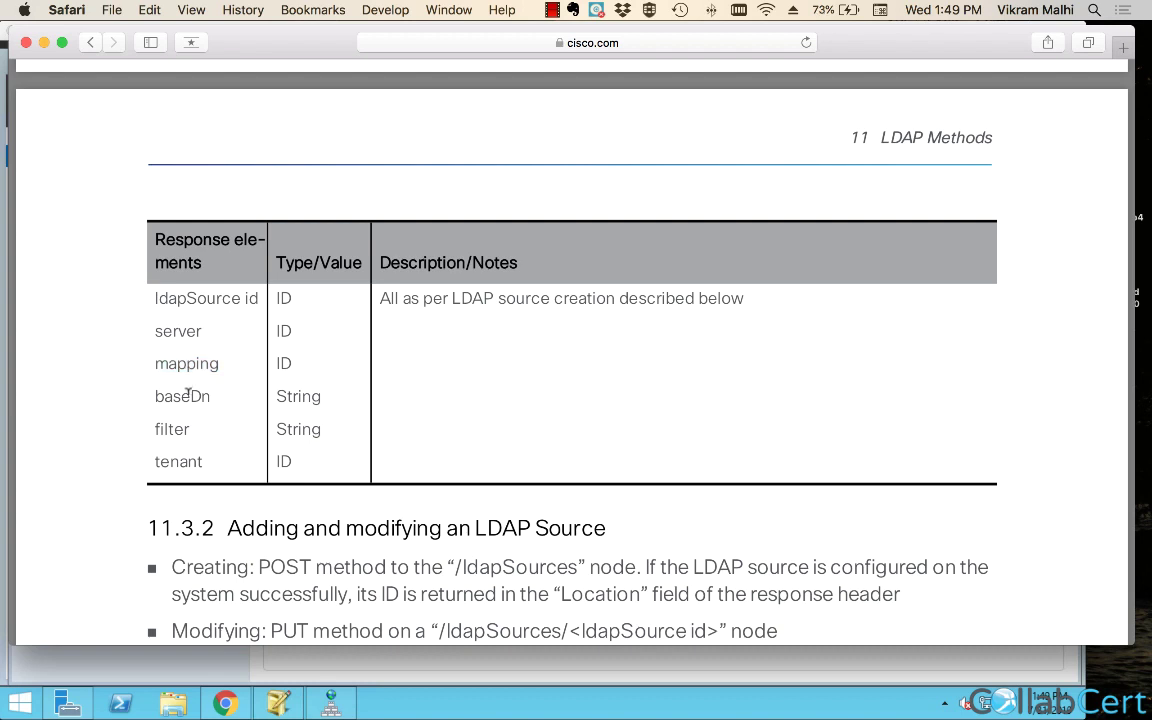
{"action": "double_click", "coordinate": [188, 395]}
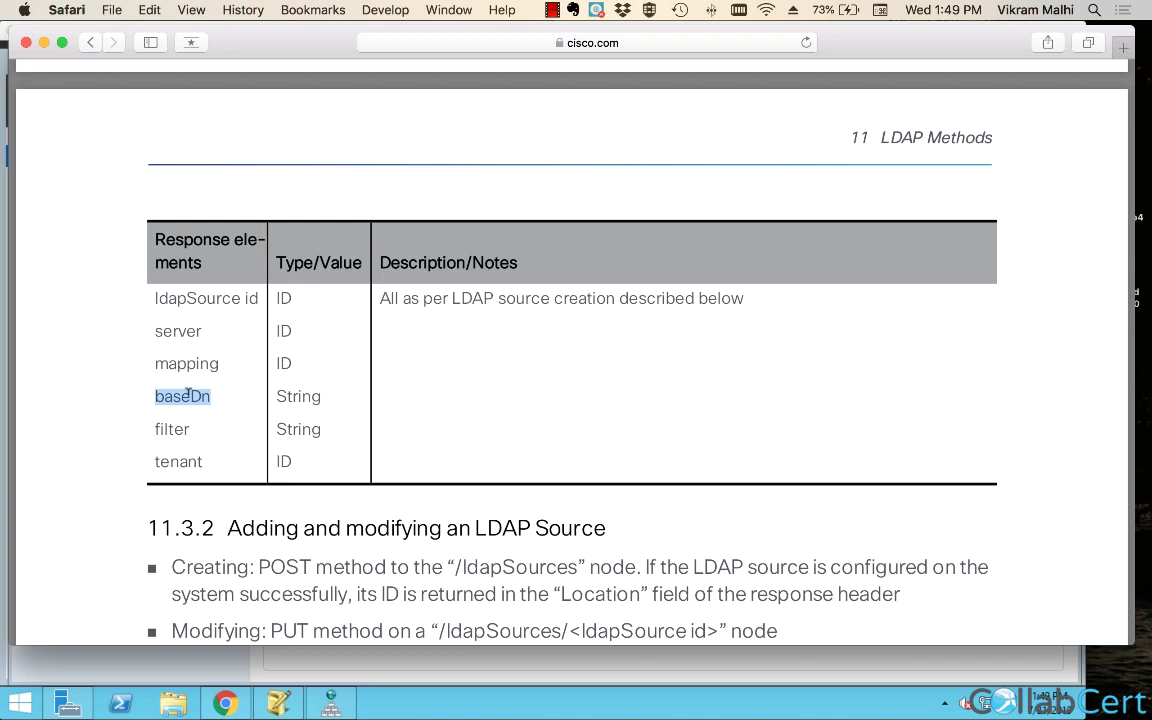
{"action": "double_click", "coordinate": [175, 428]}
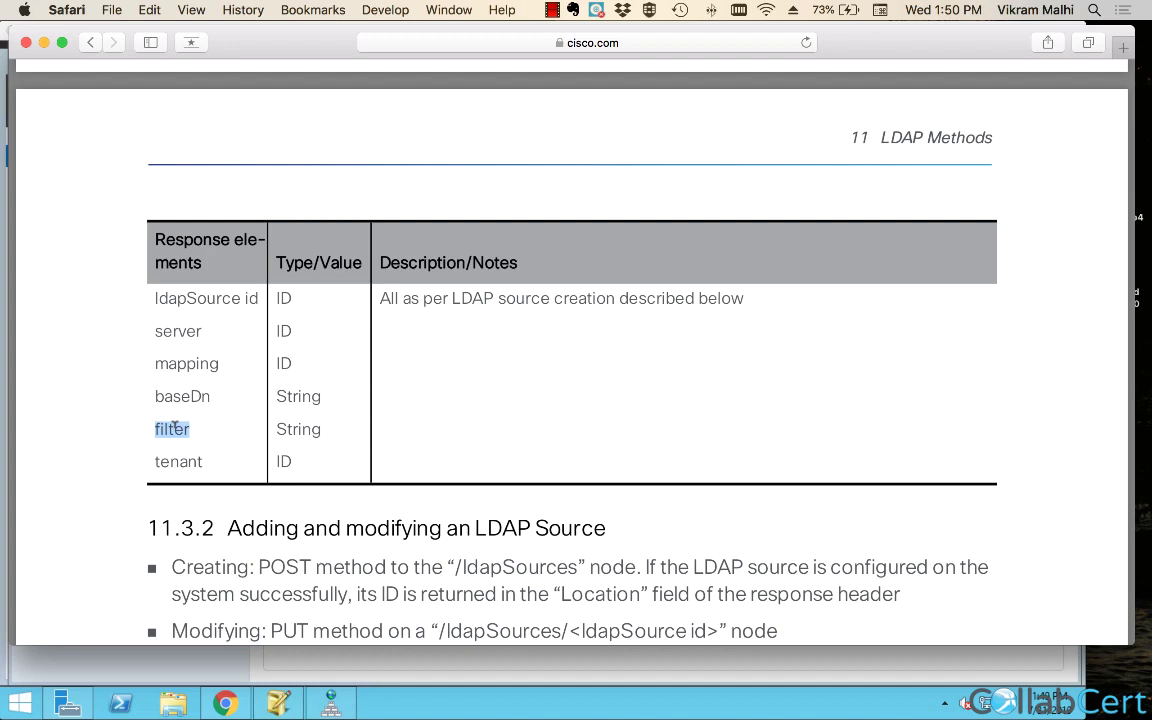
{"action": "mouse_move", "coordinate": [456, 697]}
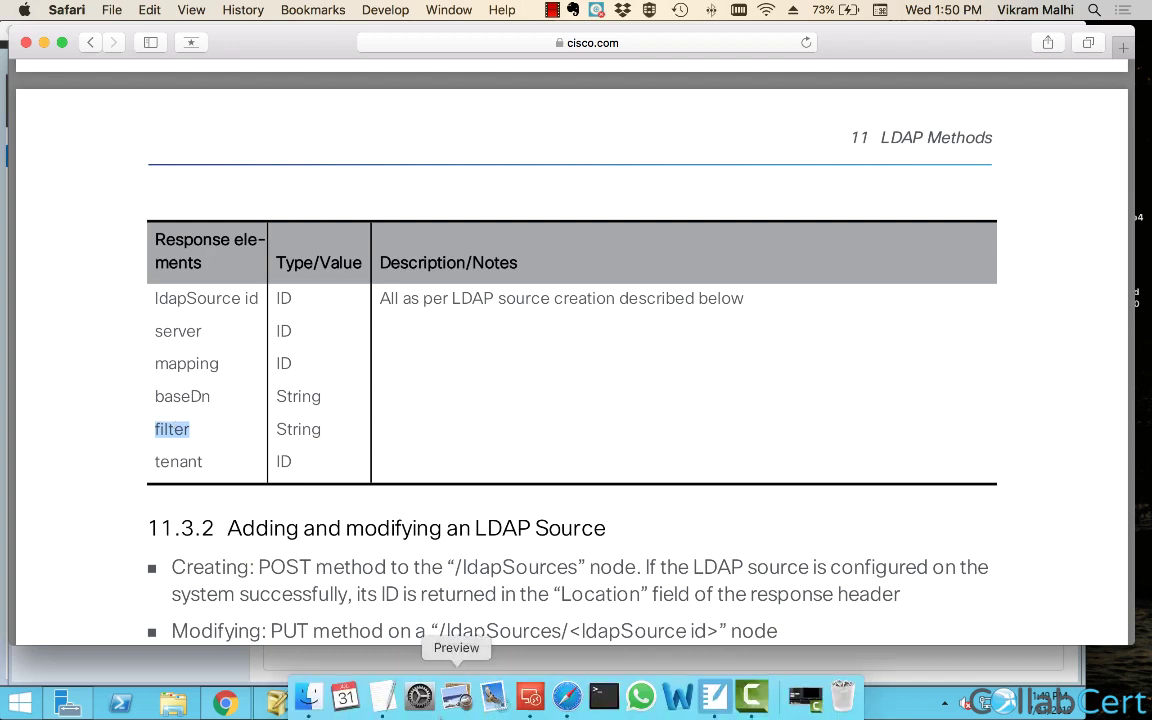
{"action": "left_click", "coordinate": [528, 703]}
Add body keys server, mapping, basedn and filter to the ldapsources request.
{"action": "left_click", "coordinate": [255, 10]}
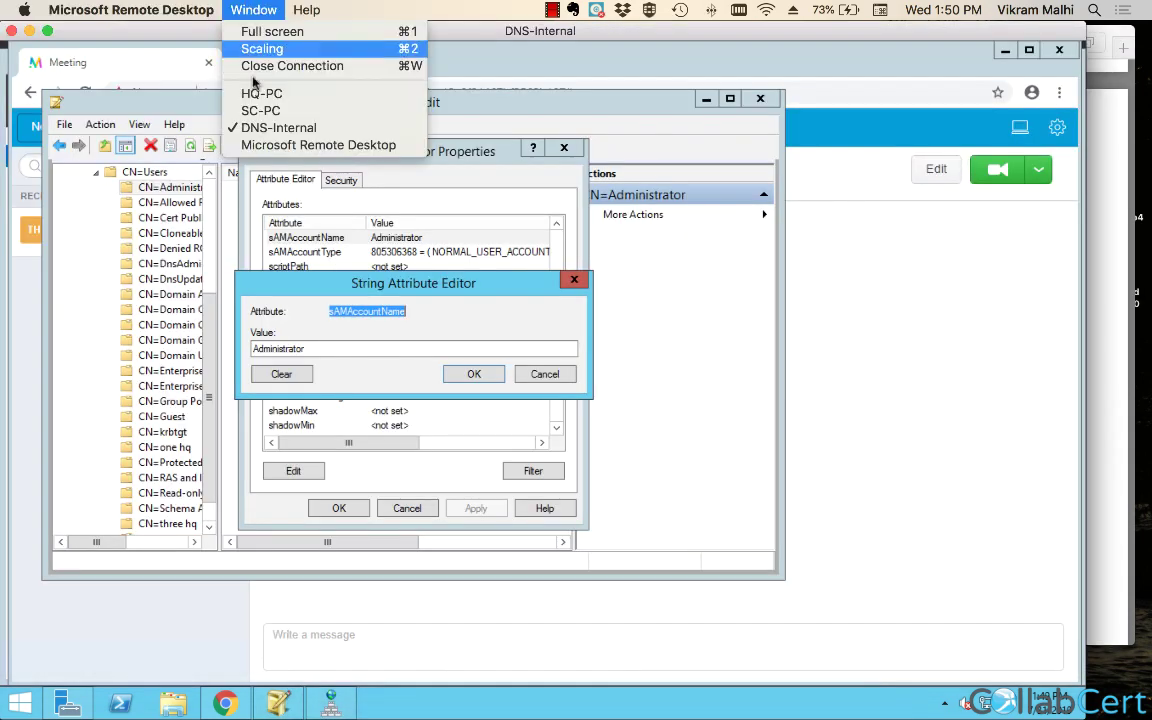
{"action": "left_click", "coordinate": [259, 95]}
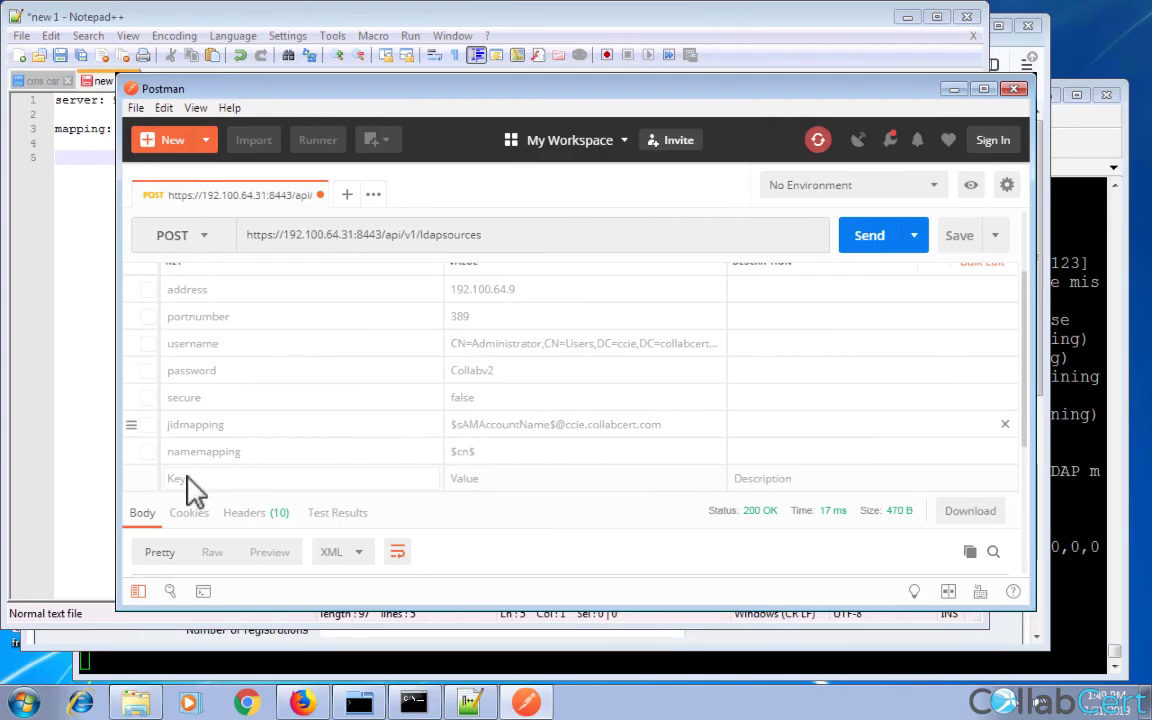
{"action": "left_click", "coordinate": [190, 479]}
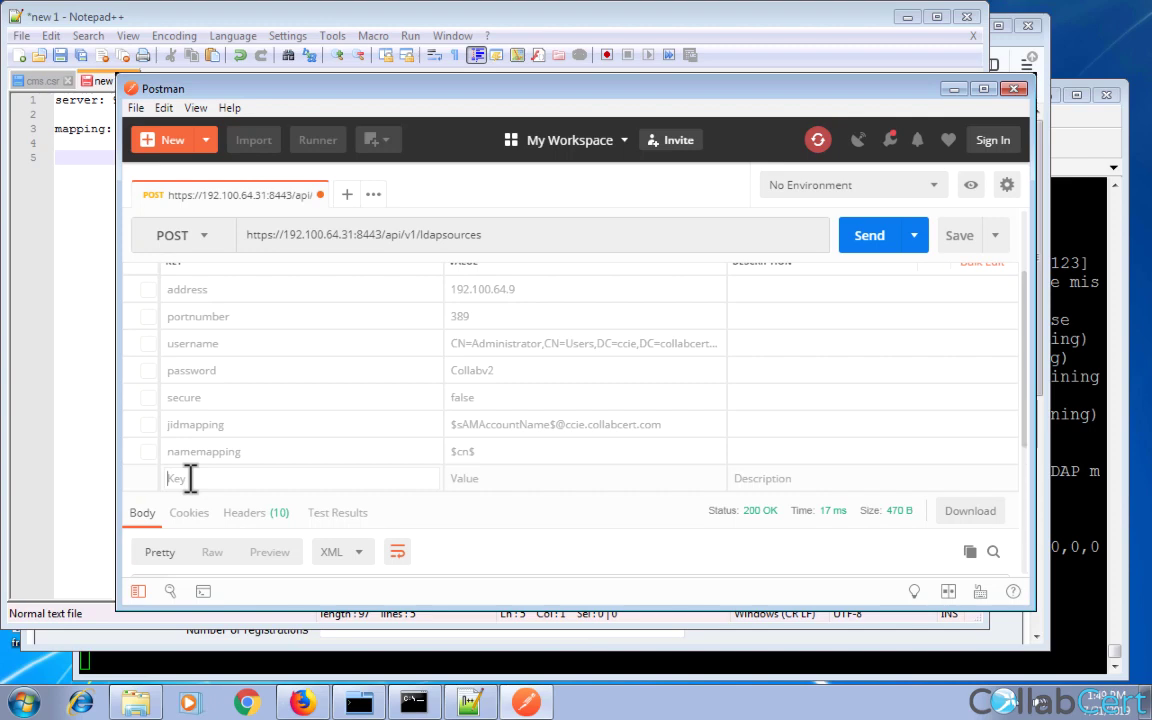
{"action": "type", "text": "server"}
{"action": "left_click", "coordinate": [189, 504]}
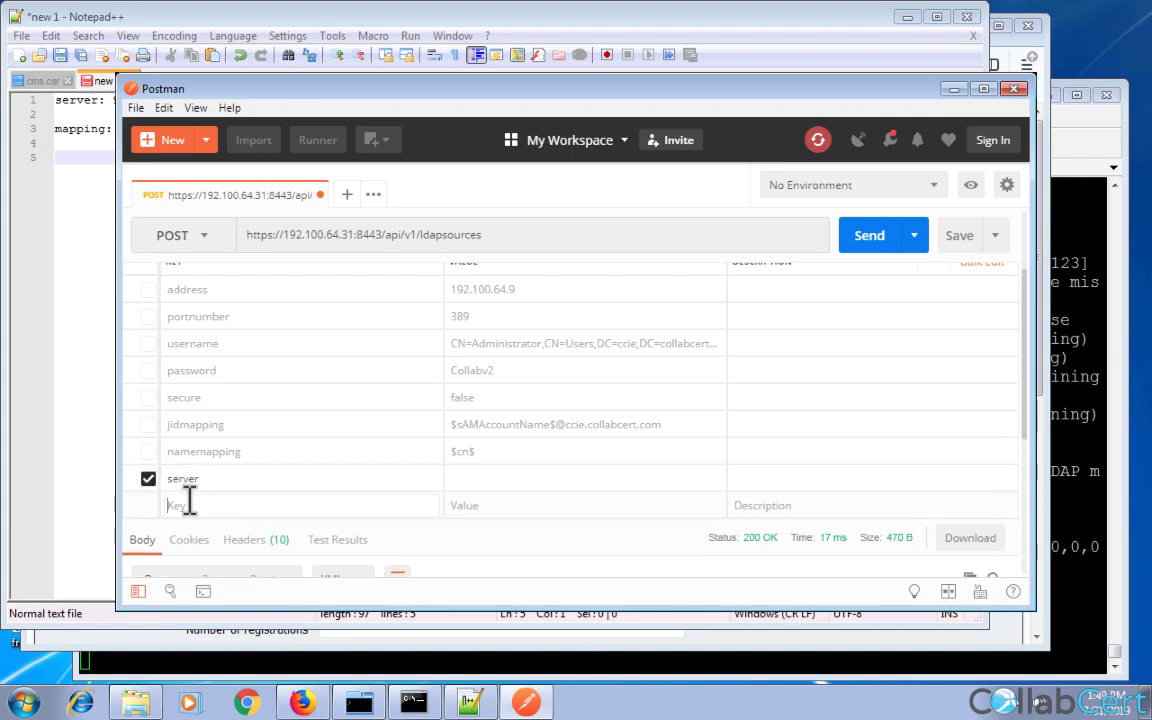
{"action": "type", "text": "mapping"}
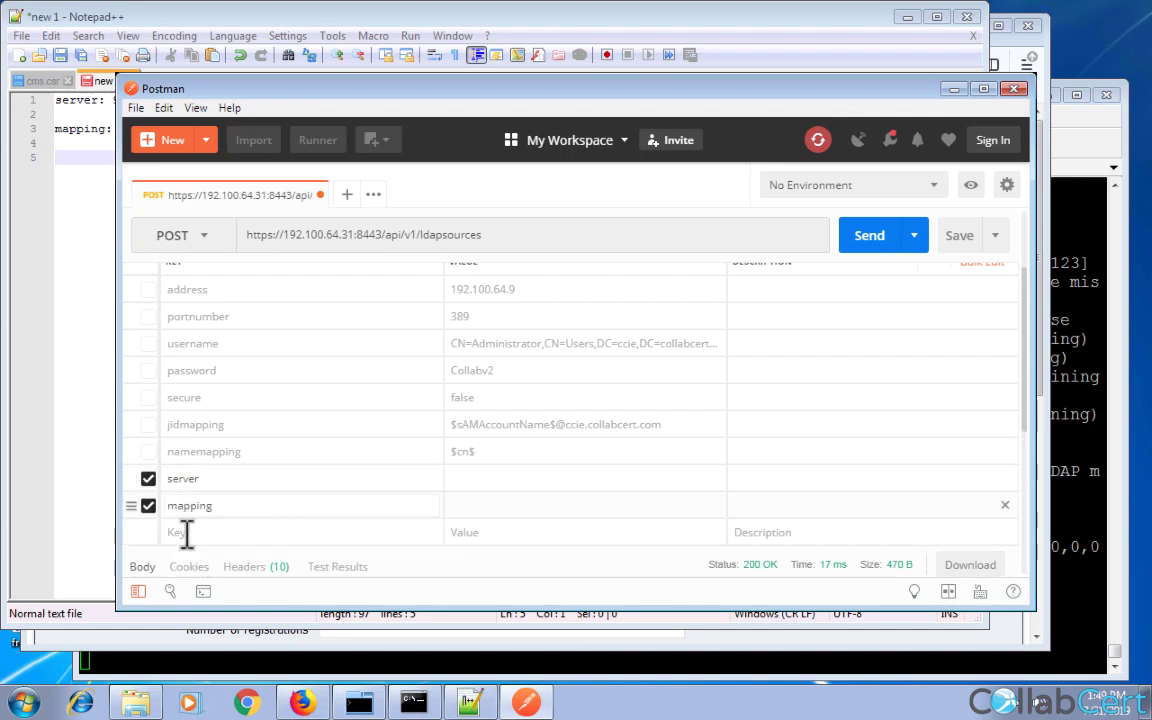
{"action": "left_click", "coordinate": [193, 531]}
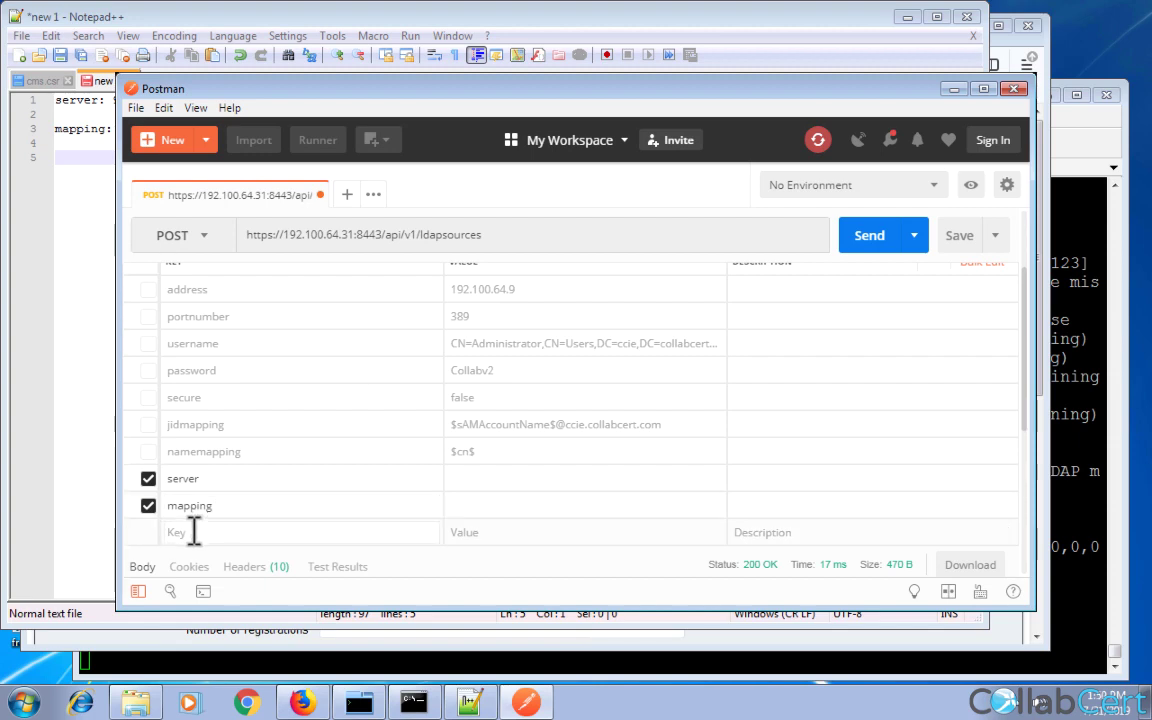
{"action": "type", "text": "basedn"}
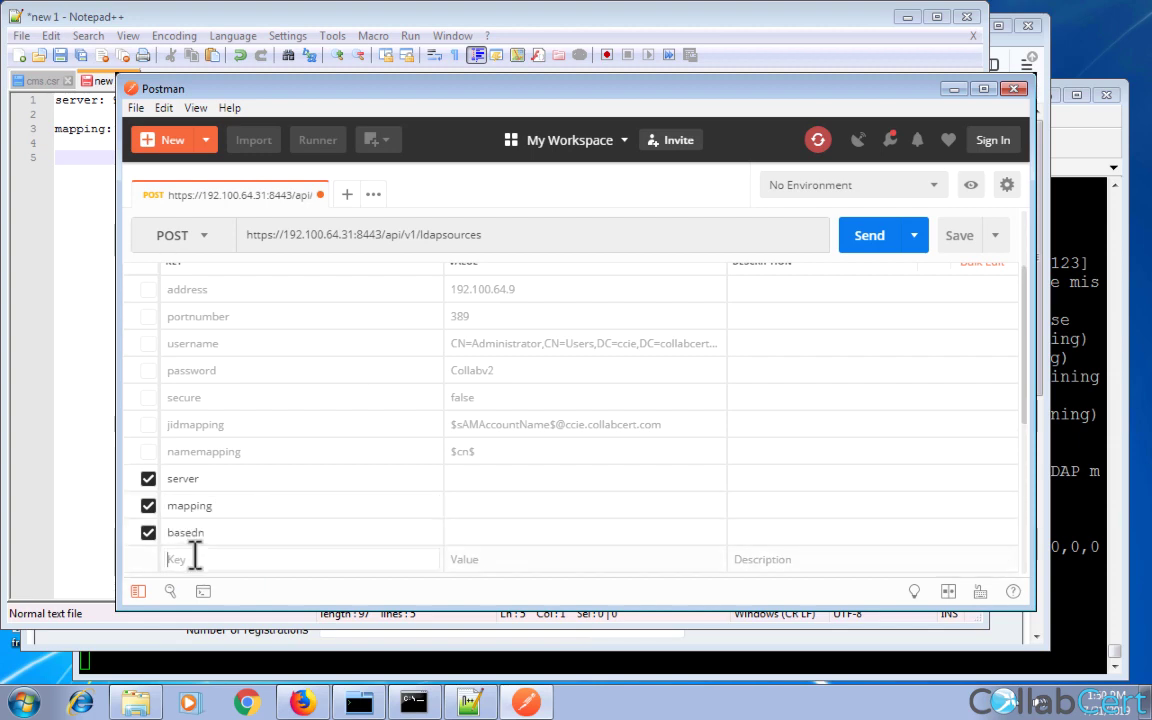
{"action": "left_click", "coordinate": [195, 557]}
{"action": "type", "text": "filter"}
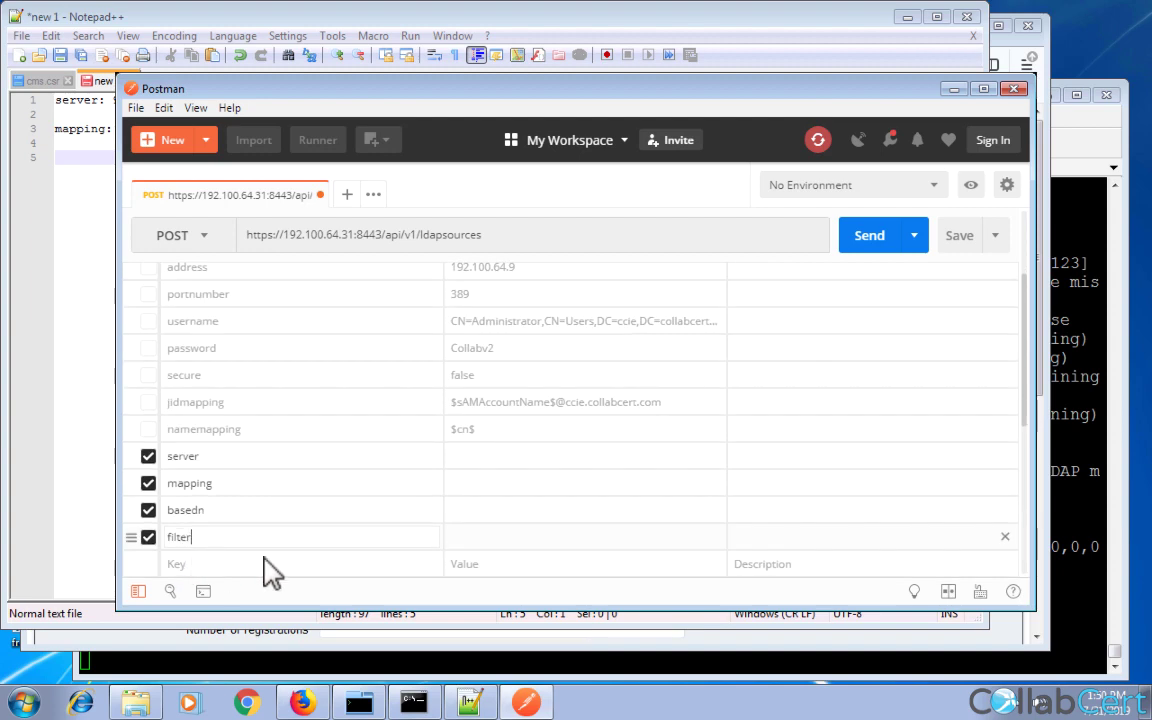
Set the filter value to sAMAccountName=hq*.
{"action": "double_click", "coordinate": [483, 402]}
{"action": "key", "text": "ctrl+c"}
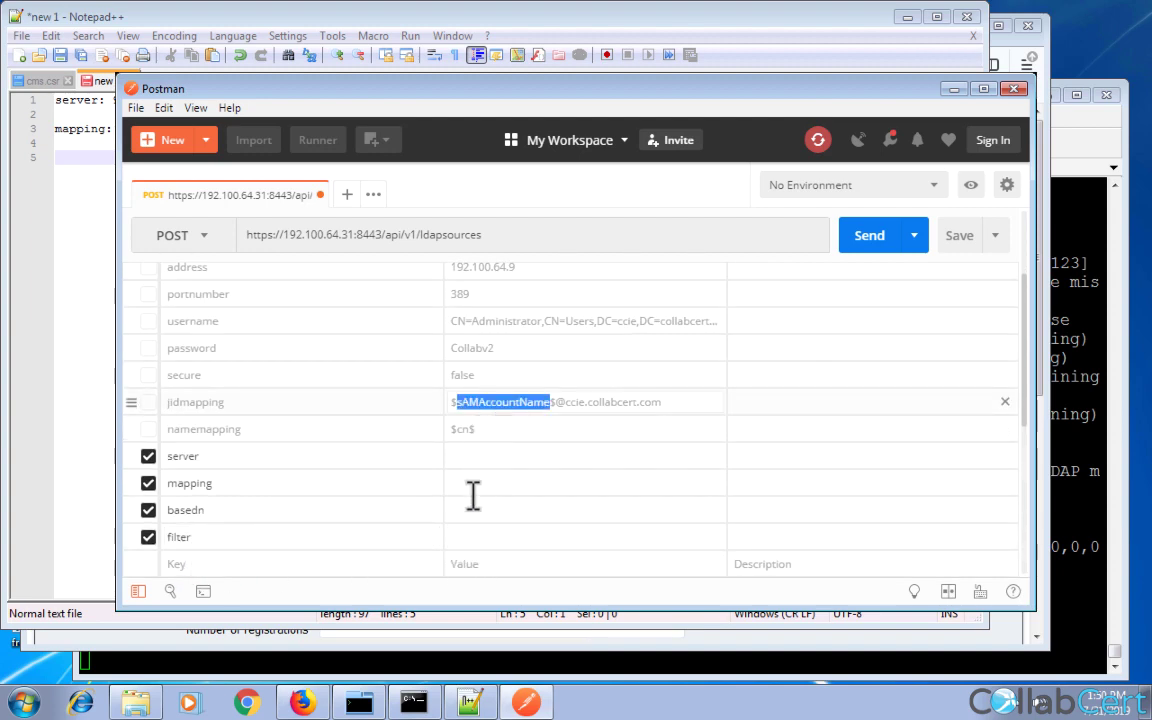
{"action": "left_click", "coordinate": [471, 534]}
{"action": "key", "text": "ctrl+v"}
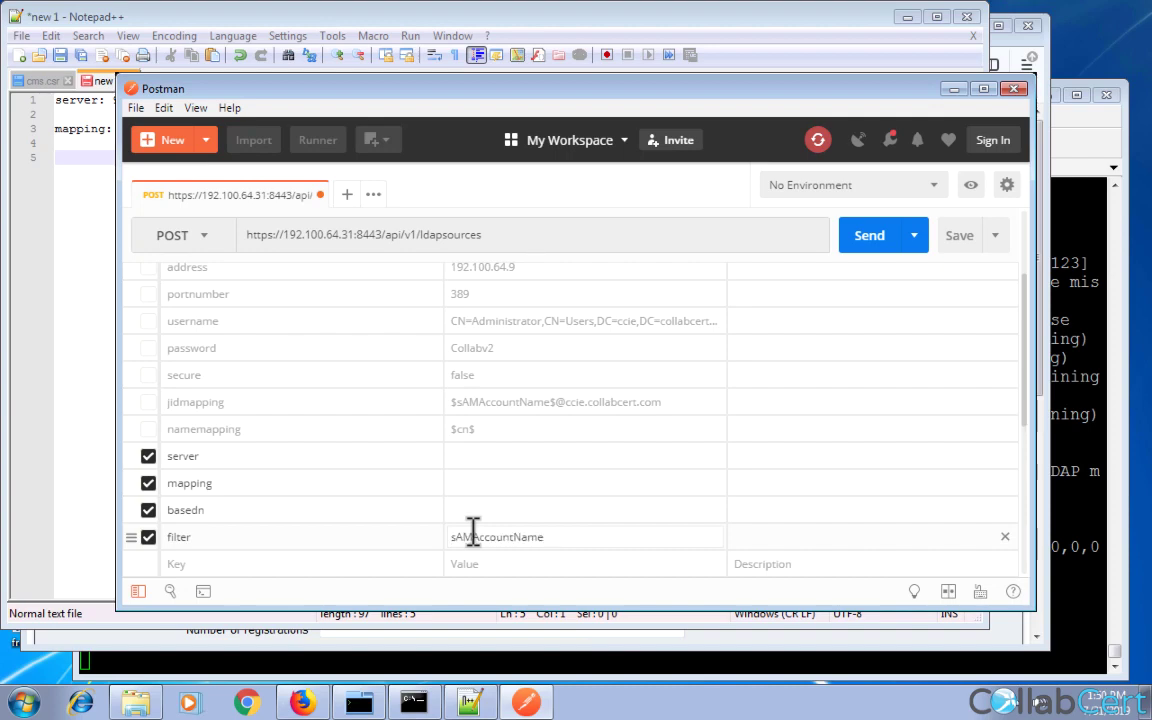
{"action": "type", "text": "=hq*"}
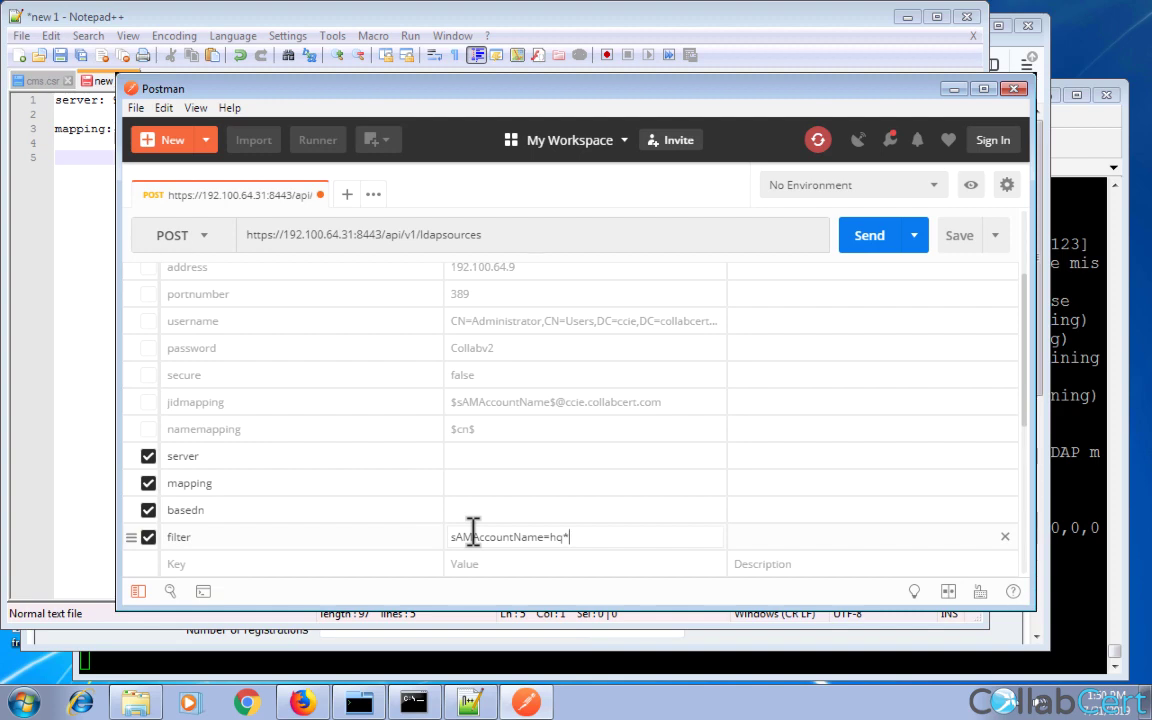
Set basedn to CN=Users,DC=ccie,DC=collabcert,DC=com, copied from the old username DN.
{"action": "double_click", "coordinate": [554, 321]}
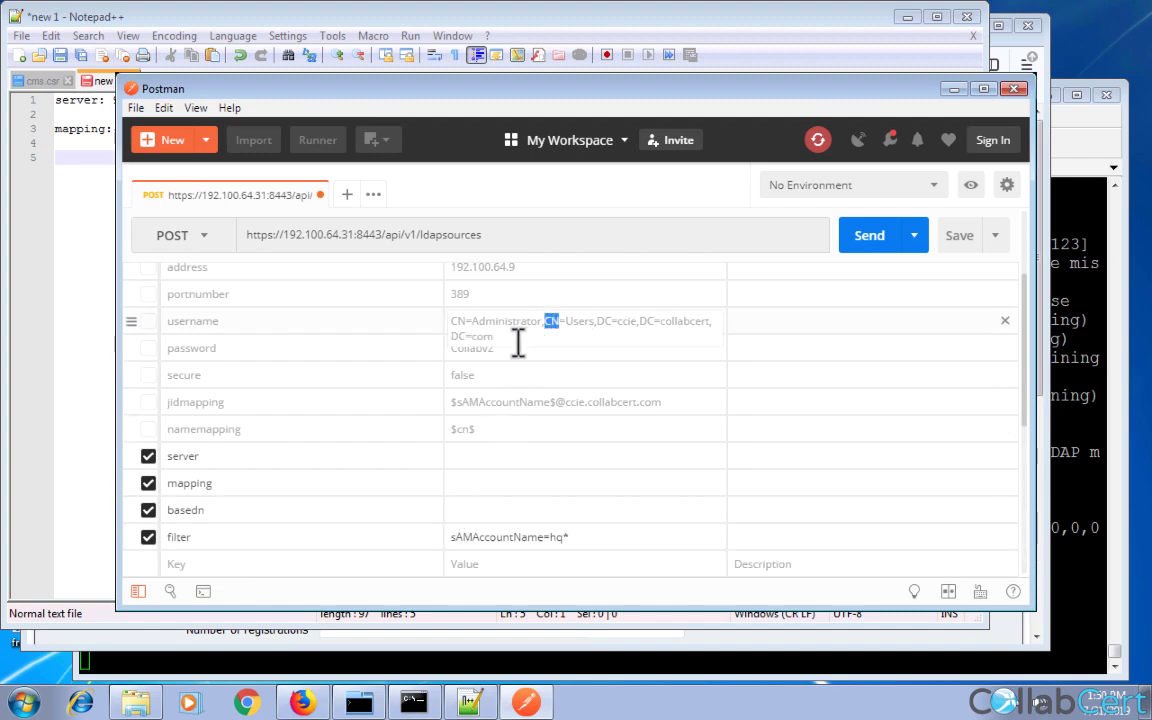
{"action": "left_click", "coordinate": [501, 338], "text": "shift"}
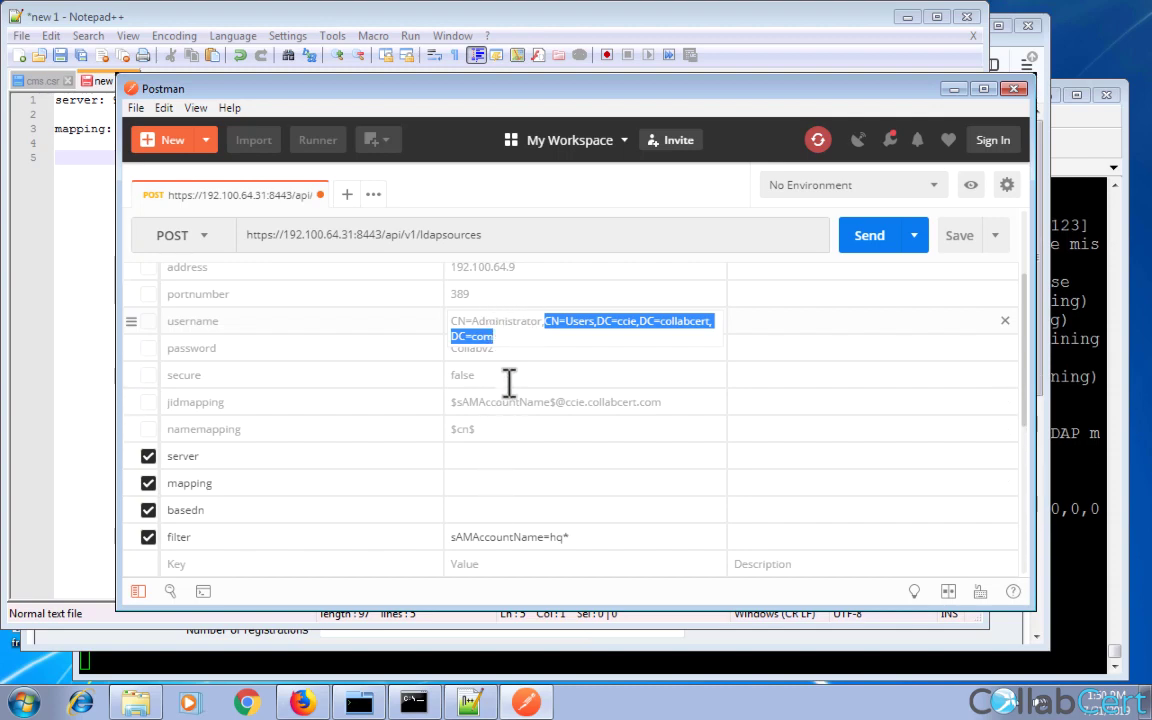
{"action": "left_click", "coordinate": [482, 511]}
{"action": "key", "text": "ctrl+v"}
{"action": "left_click", "coordinate": [470, 485]}
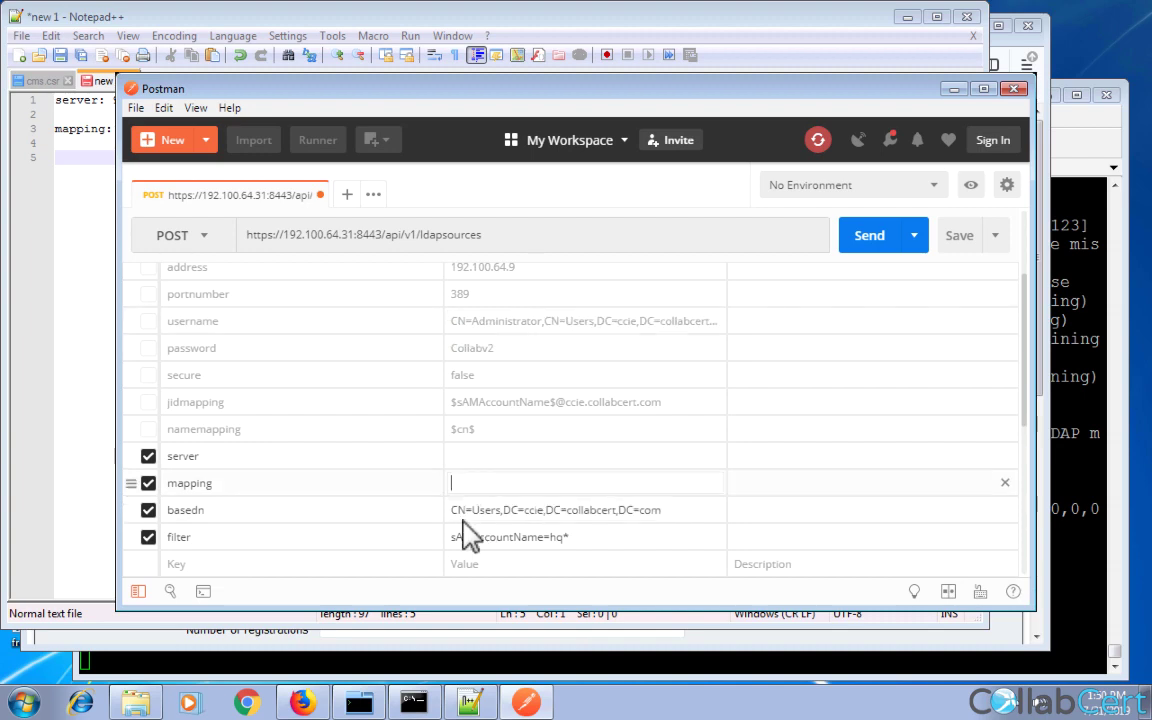
{"action": "left_click", "coordinate": [470, 701]}
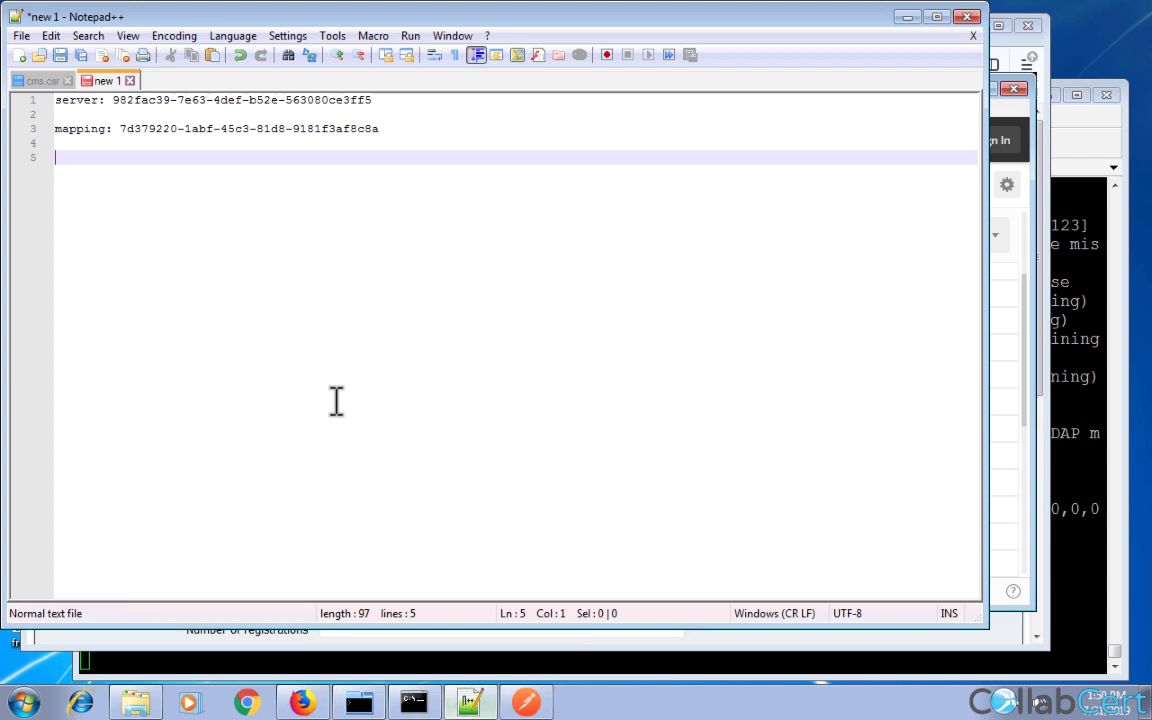
Paste the mapping GUID from the saved notes into the request's mapping value.
{"action": "left_click", "coordinate": [152, 129]}
{"action": "left_click_drag", "start_coordinate": [120, 129], "coordinate": [379, 129]}
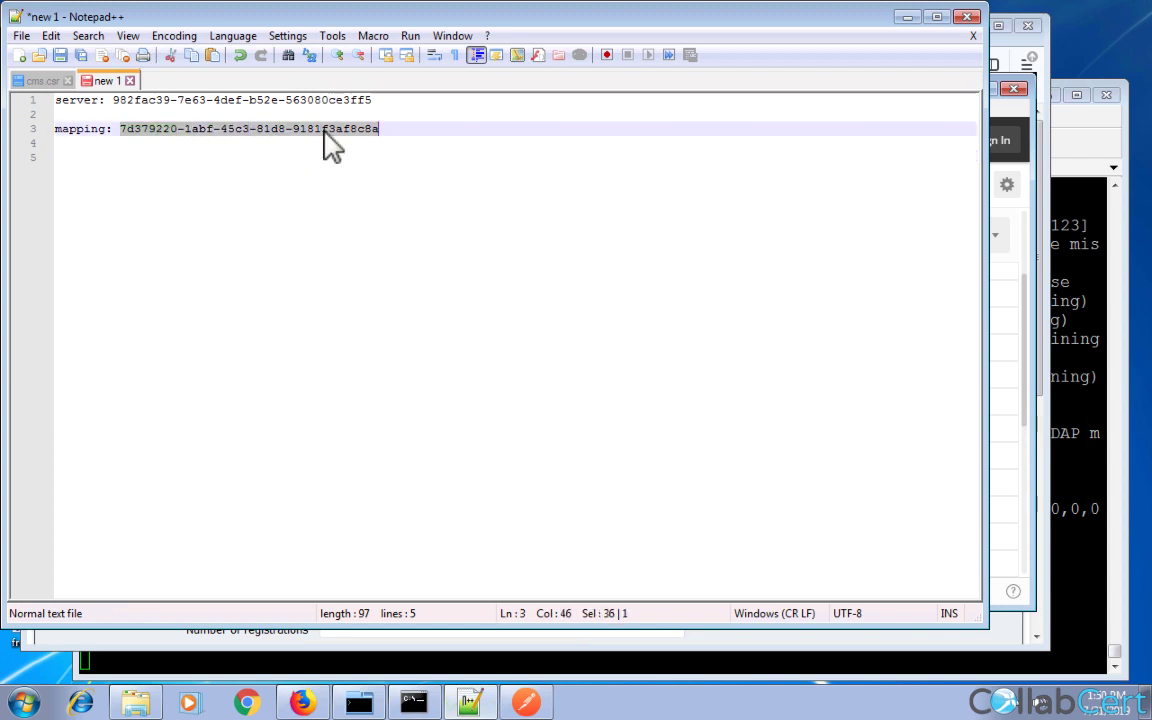
{"action": "left_click", "coordinate": [470, 700]}
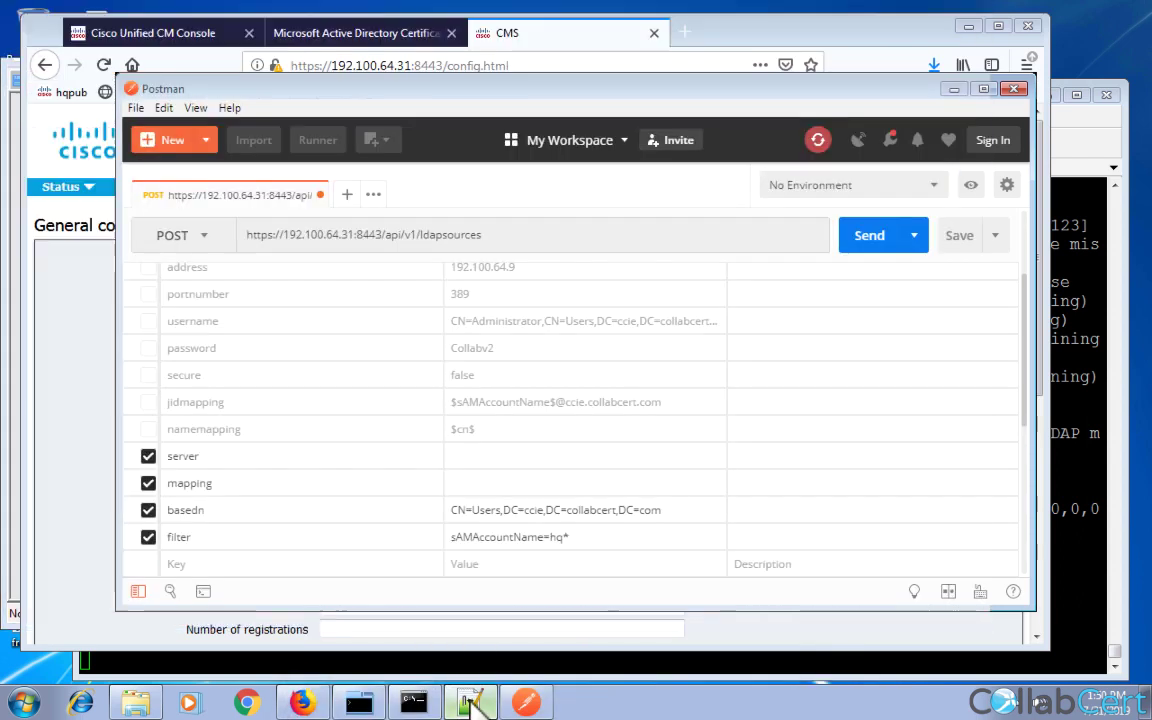
{"action": "left_click", "coordinate": [463, 482]}
{"action": "key", "text": "ctrl+v"}
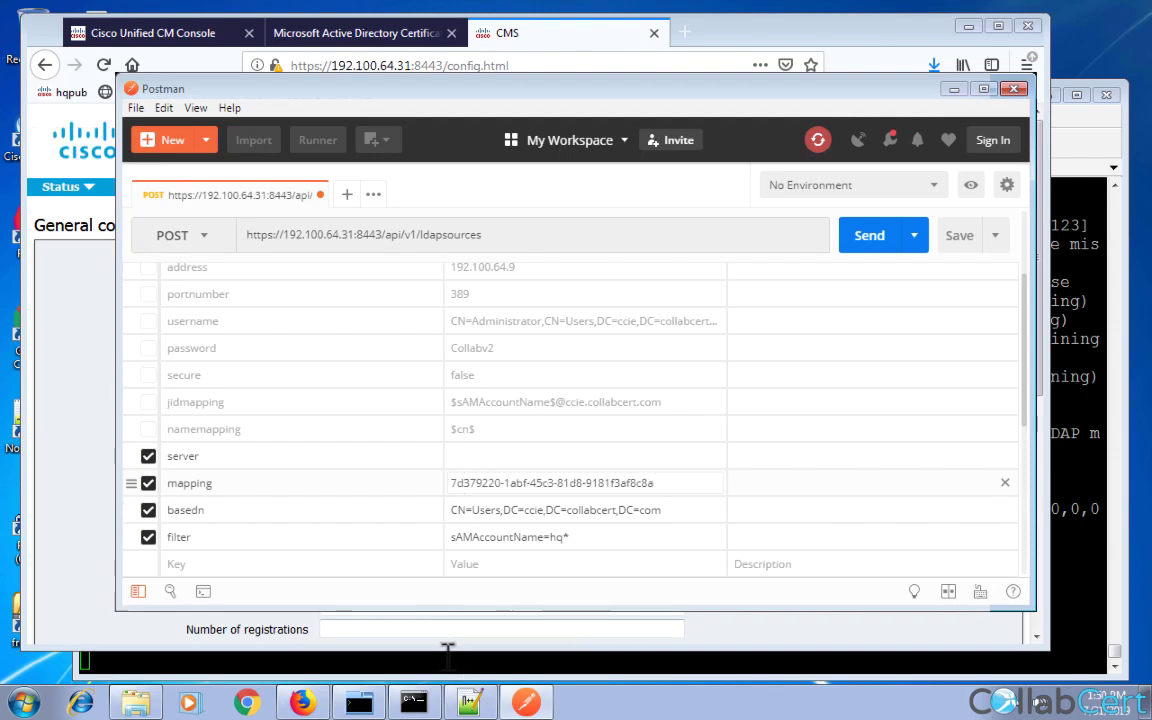
Paste the server GUID from the notes into the request's server value.
{"action": "mouse_move", "coordinate": [473, 705]}
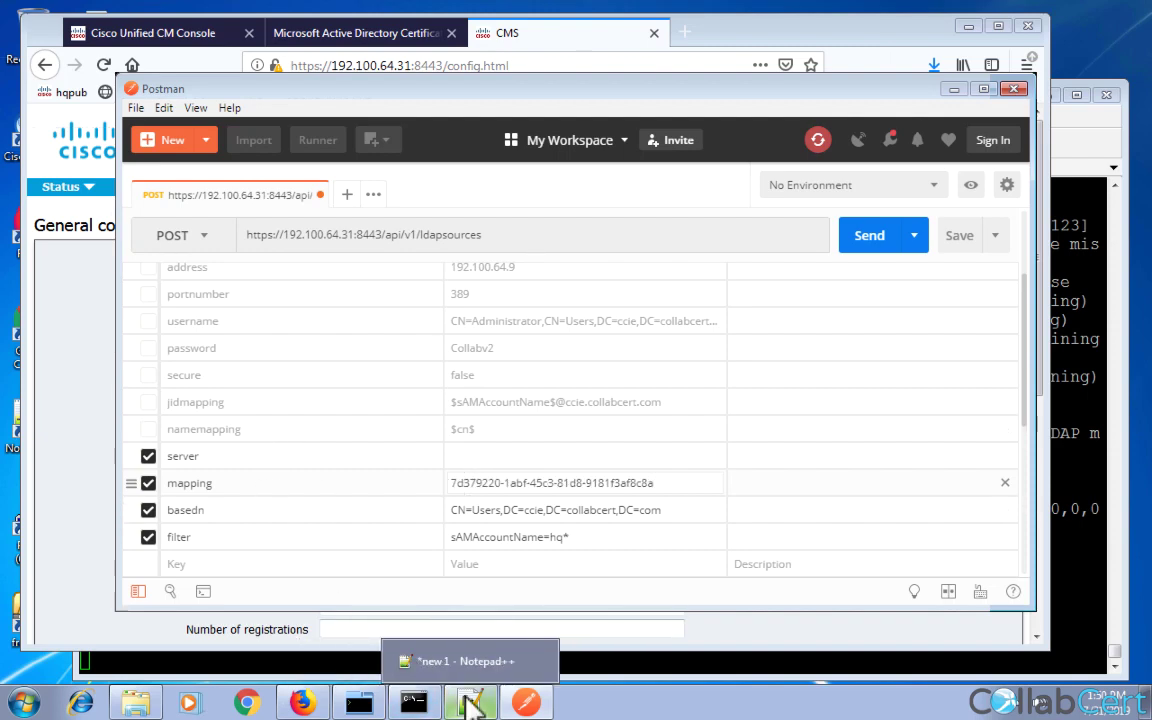
{"action": "left_click", "coordinate": [463, 661]}
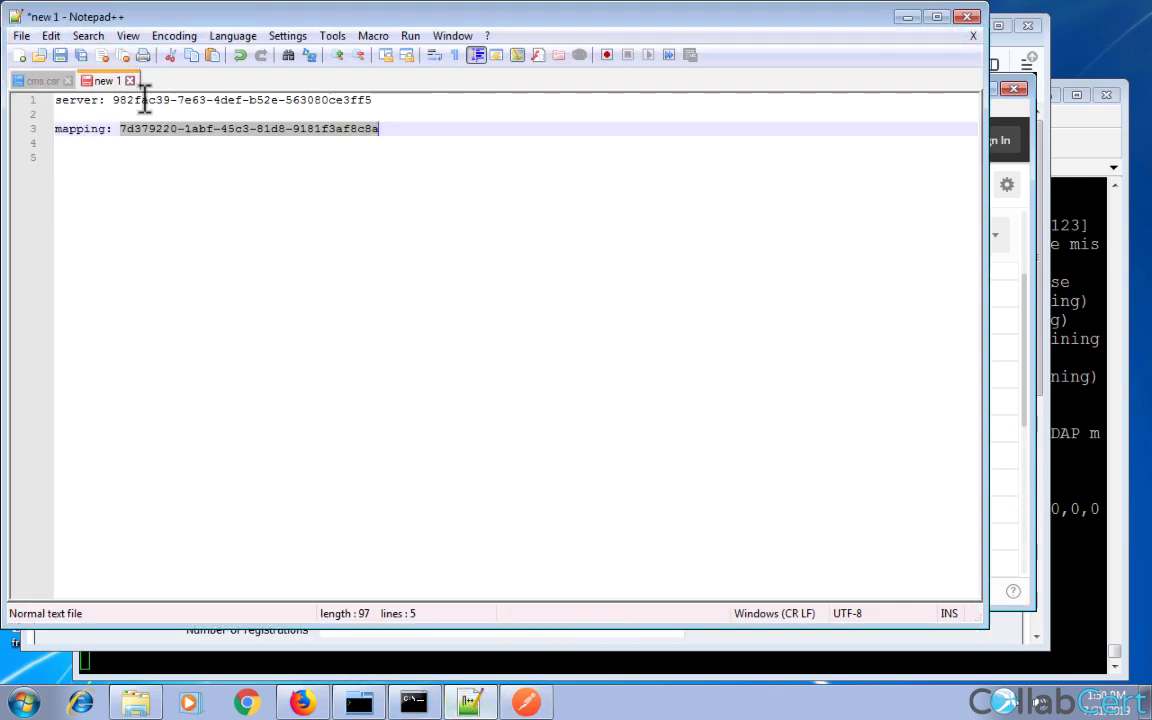
{"action": "left_click_drag", "start_coordinate": [113, 100], "coordinate": [332, 103]}
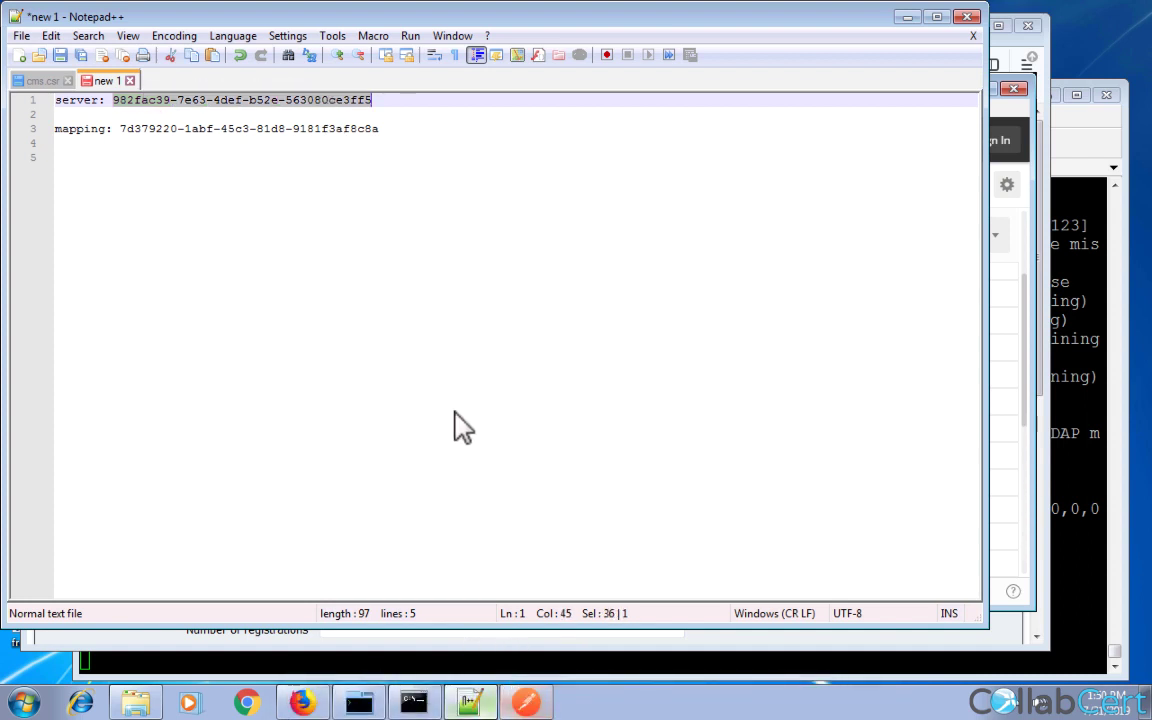
{"action": "left_click", "coordinate": [530, 700]}
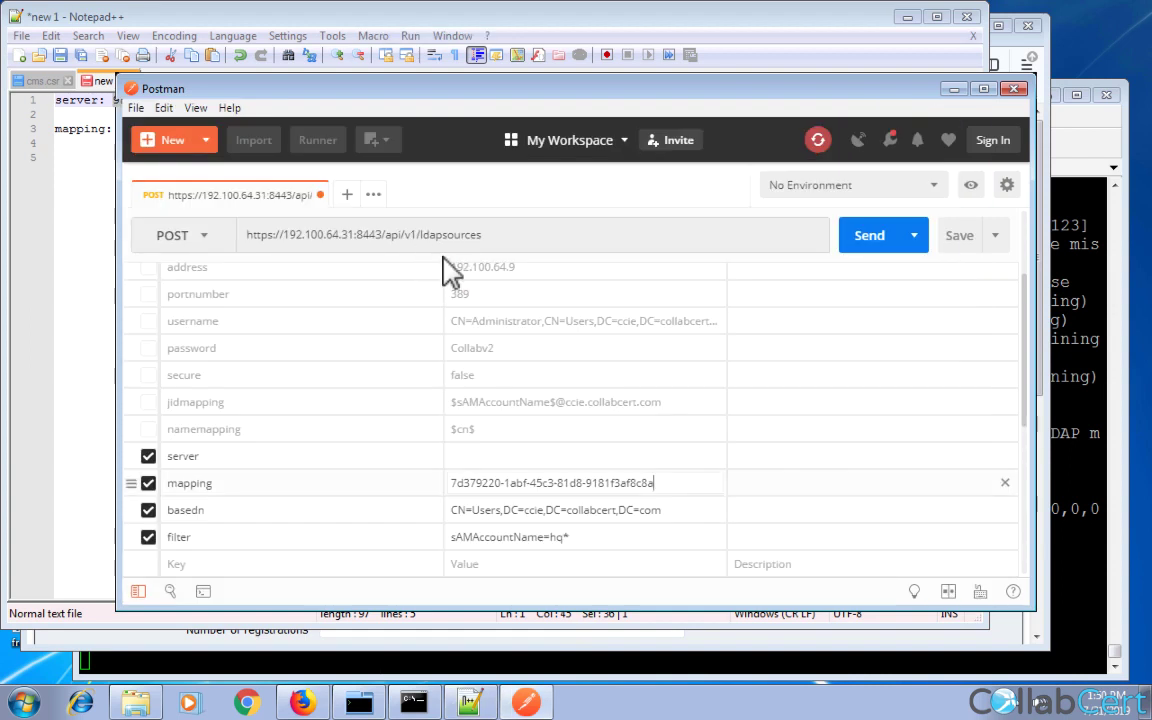
{"action": "left_click", "coordinate": [507, 455]}
{"action": "key", "text": "ctrl+v"}
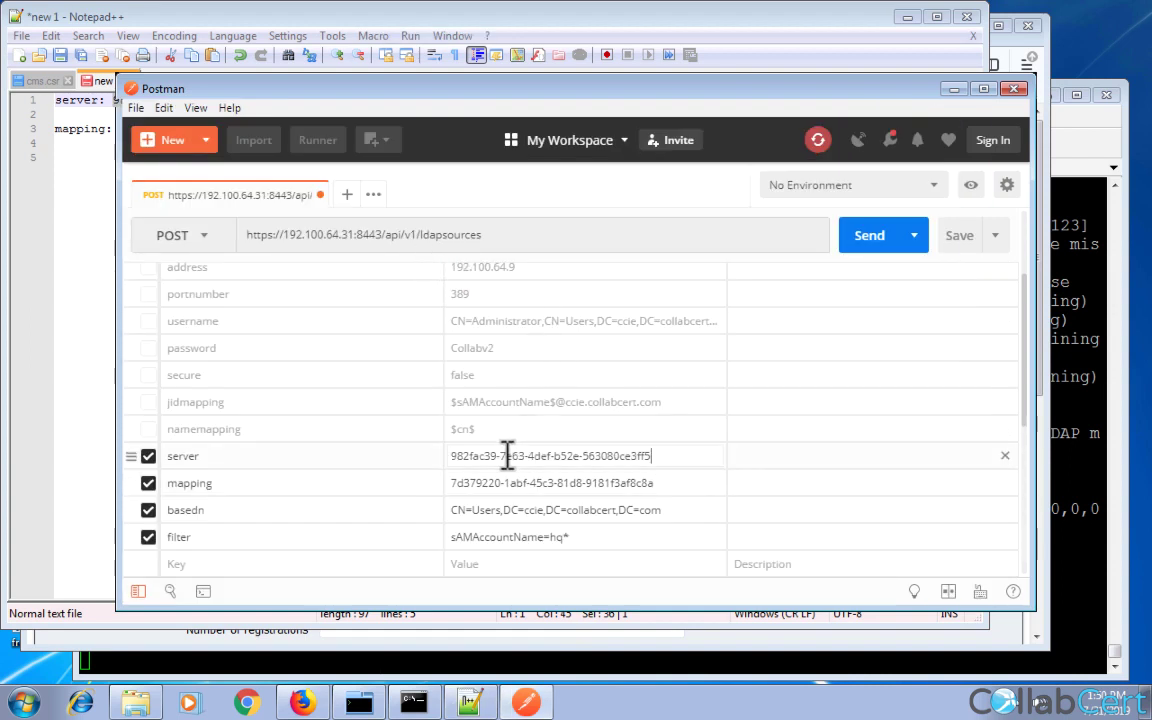
Send the ldapsources POST, then switch to GET and retrieve the LDAP sources list.
{"action": "left_click", "coordinate": [874, 240]}
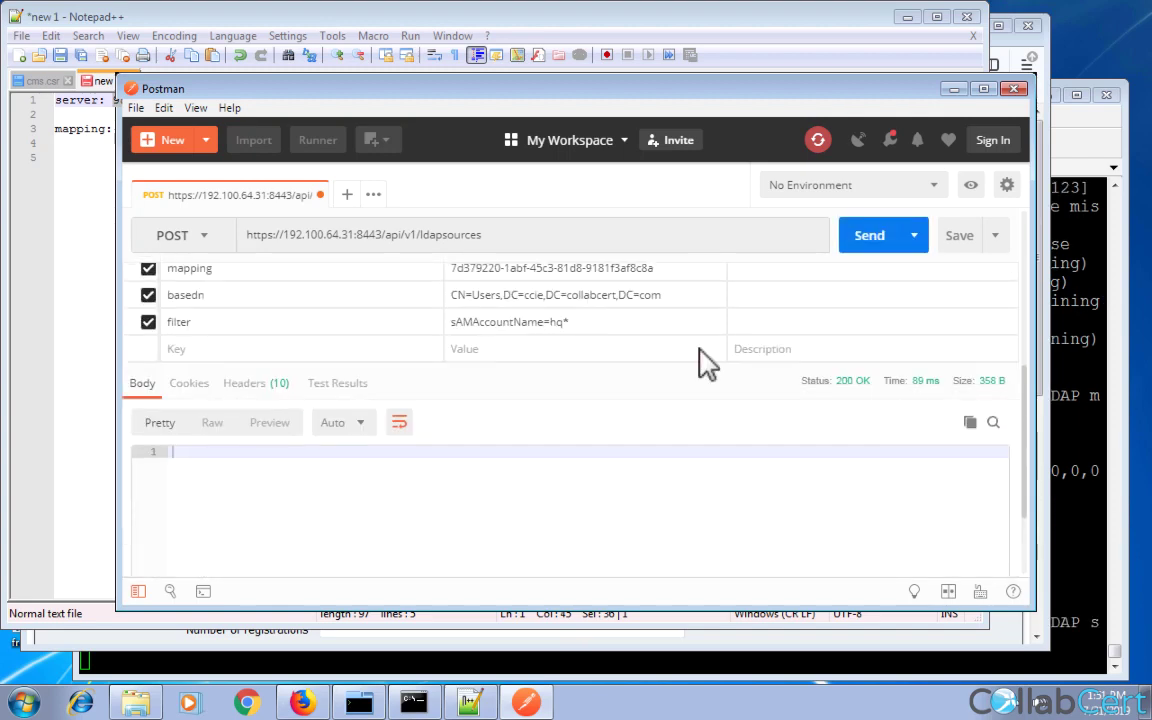
{"action": "scroll", "coordinate": [340, 330], "scroll_direction": "up", "scroll_amount": 5}
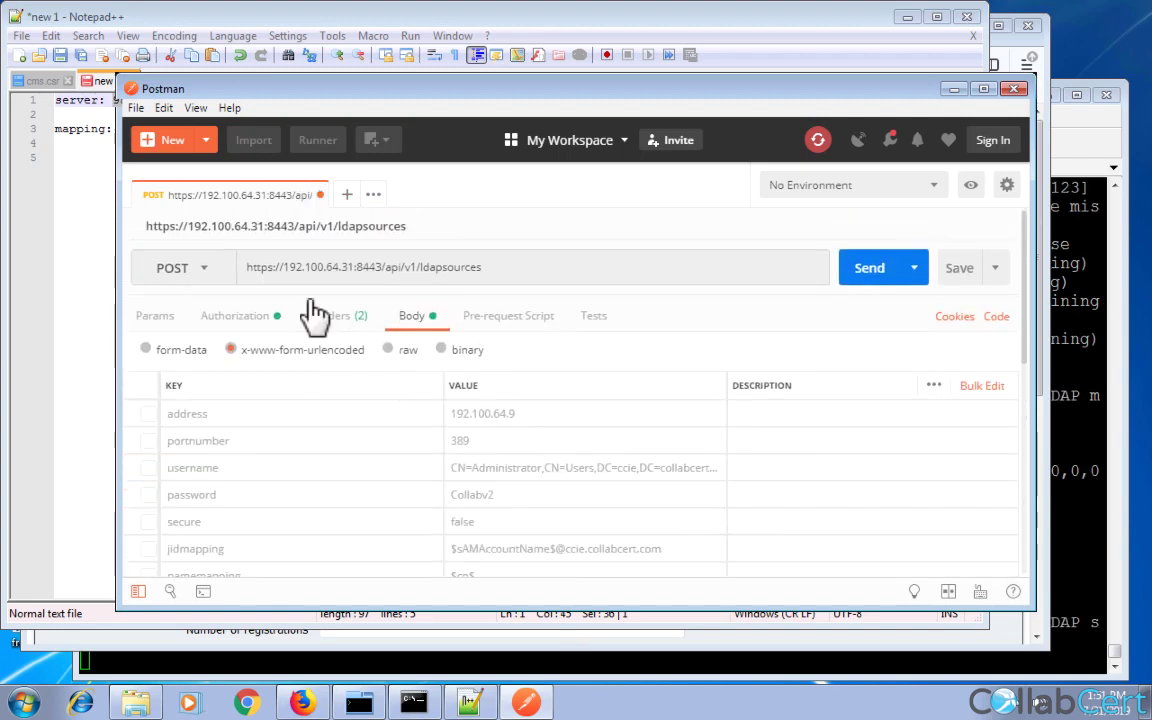
{"action": "left_click", "coordinate": [198, 268]}
{"action": "left_click", "coordinate": [193, 301]}
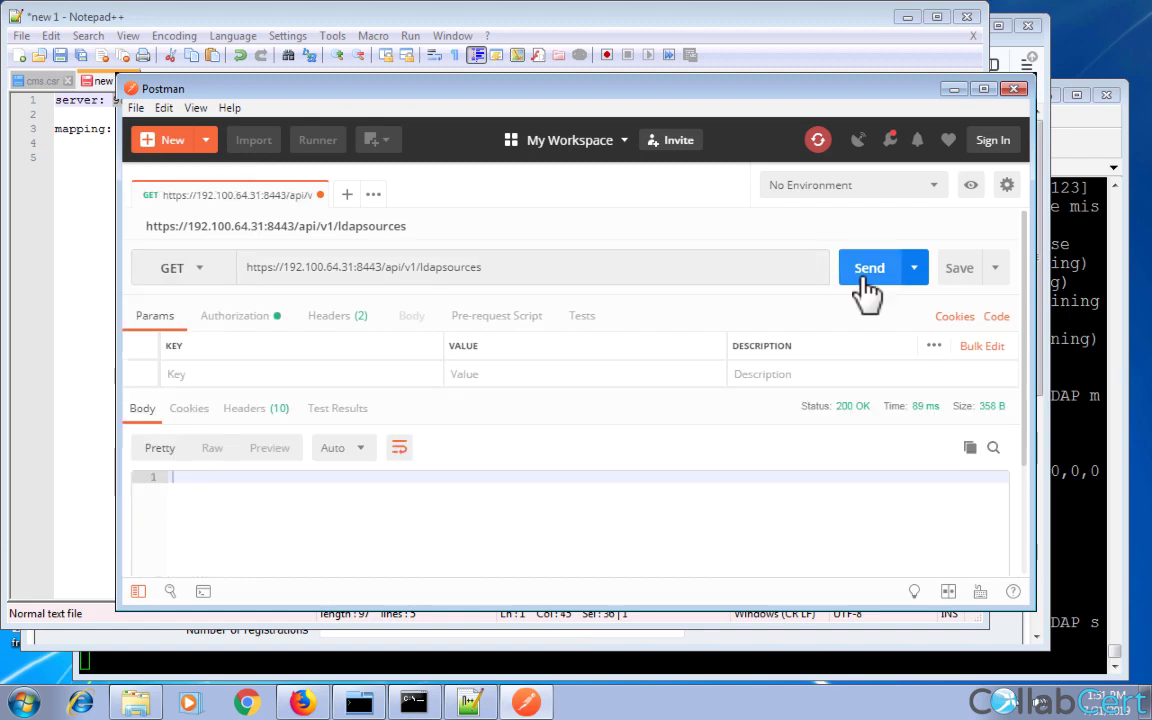
{"action": "left_click", "coordinate": [858, 276]}
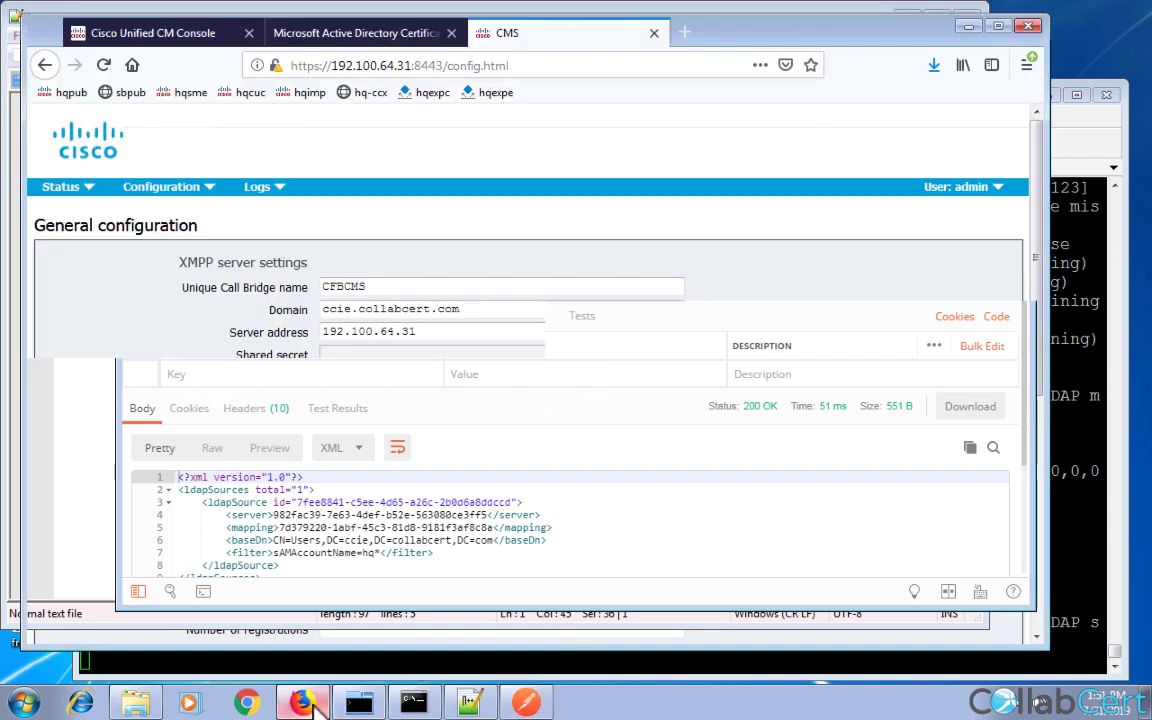
Run Sync now from the Configuration > Active Directory page in CMS Web Admin.
{"action": "left_click", "coordinate": [255, 633]}
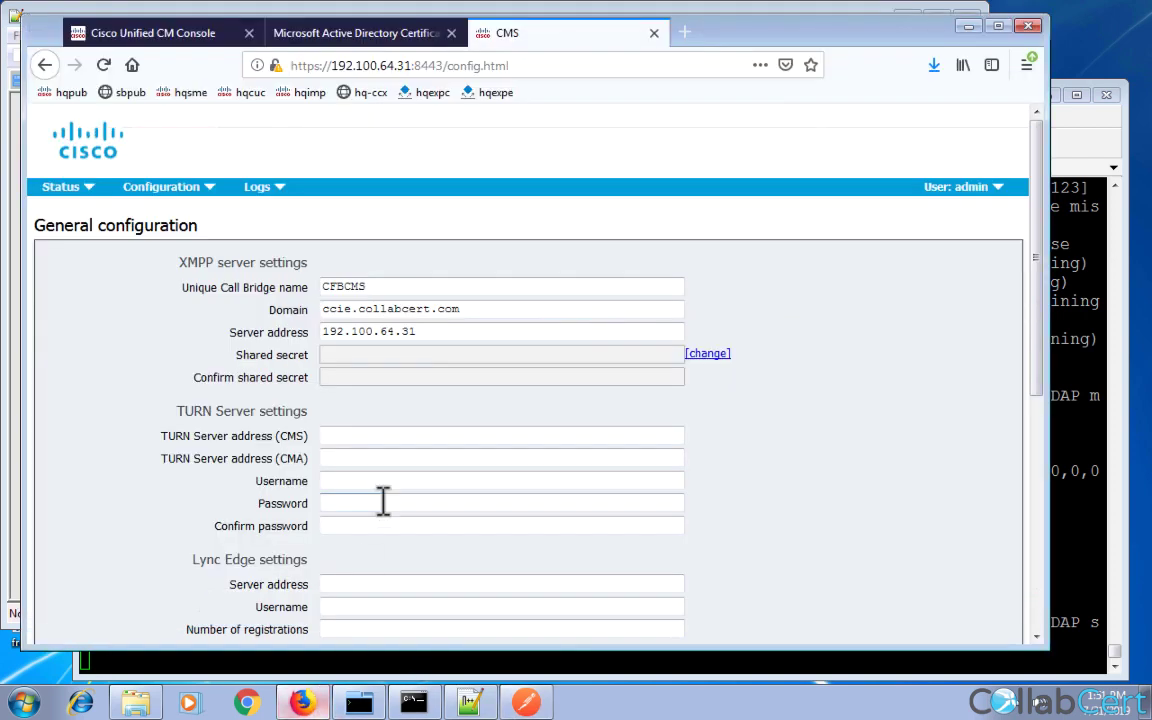
{"action": "left_click", "coordinate": [185, 189]}
{"action": "left_click", "coordinate": [175, 225]}
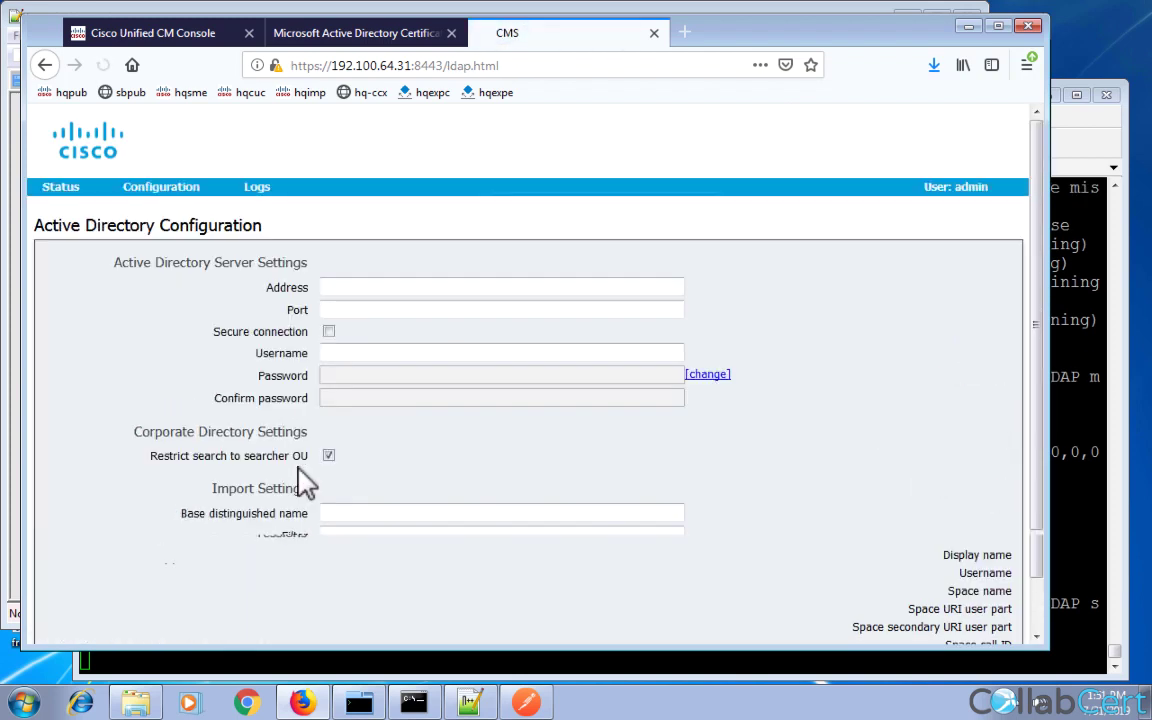
{"action": "scroll", "coordinate": [305, 483], "scroll_direction": "down", "scroll_amount": 1}
{"action": "scroll", "coordinate": [305, 483], "scroll_direction": "down", "scroll_amount": 2}
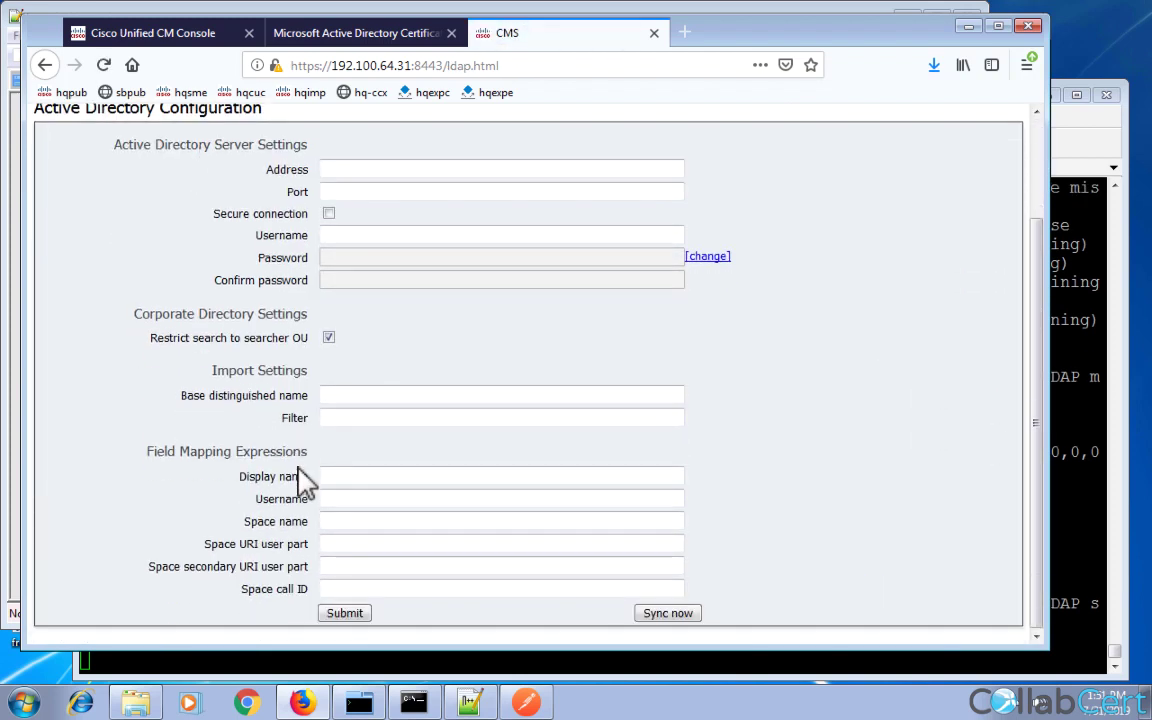
{"action": "left_click", "coordinate": [650, 615]}
{"action": "scroll", "coordinate": [175, 221], "scroll_direction": "up", "scroll_amount": 3}
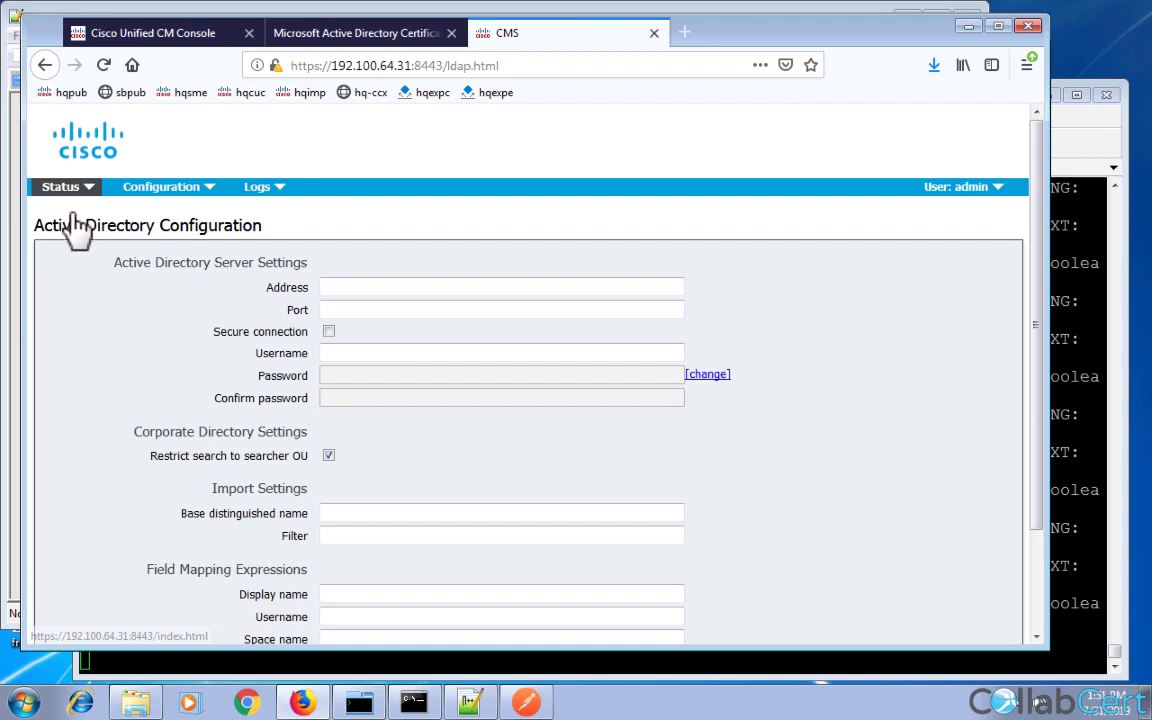
Open Status > Users to see the three imported users.
{"action": "left_click", "coordinate": [72, 192]}
{"action": "left_click", "coordinate": [84, 188]}
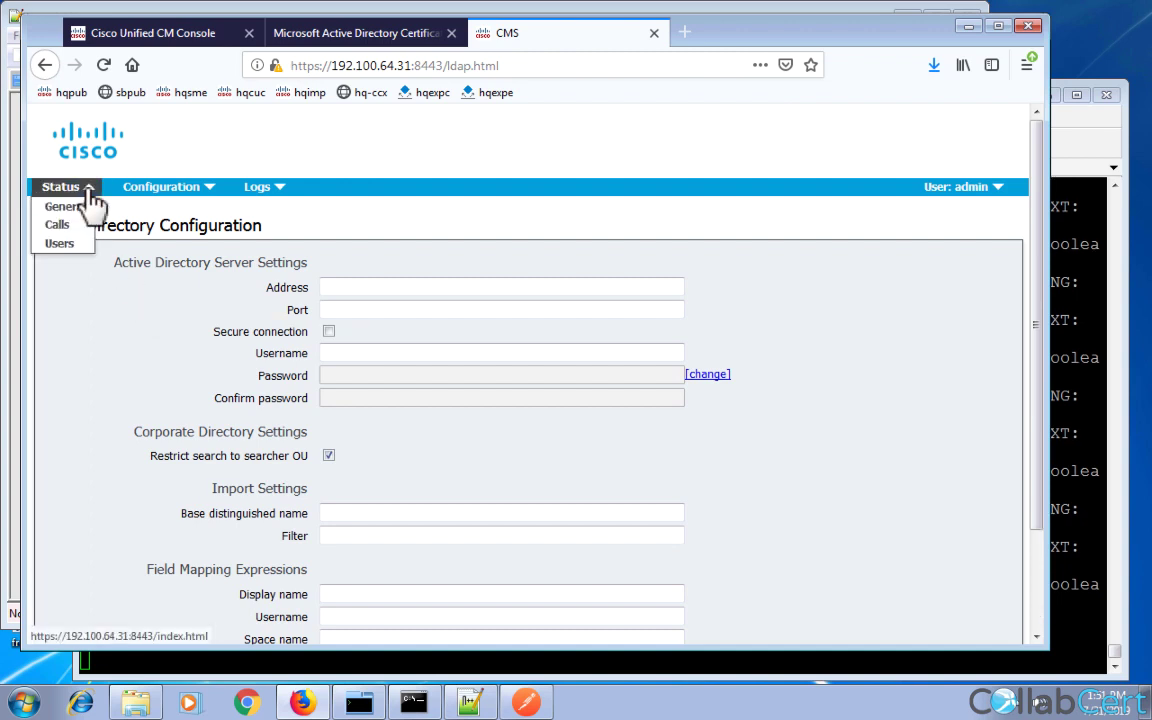
{"action": "left_click", "coordinate": [55, 243]}
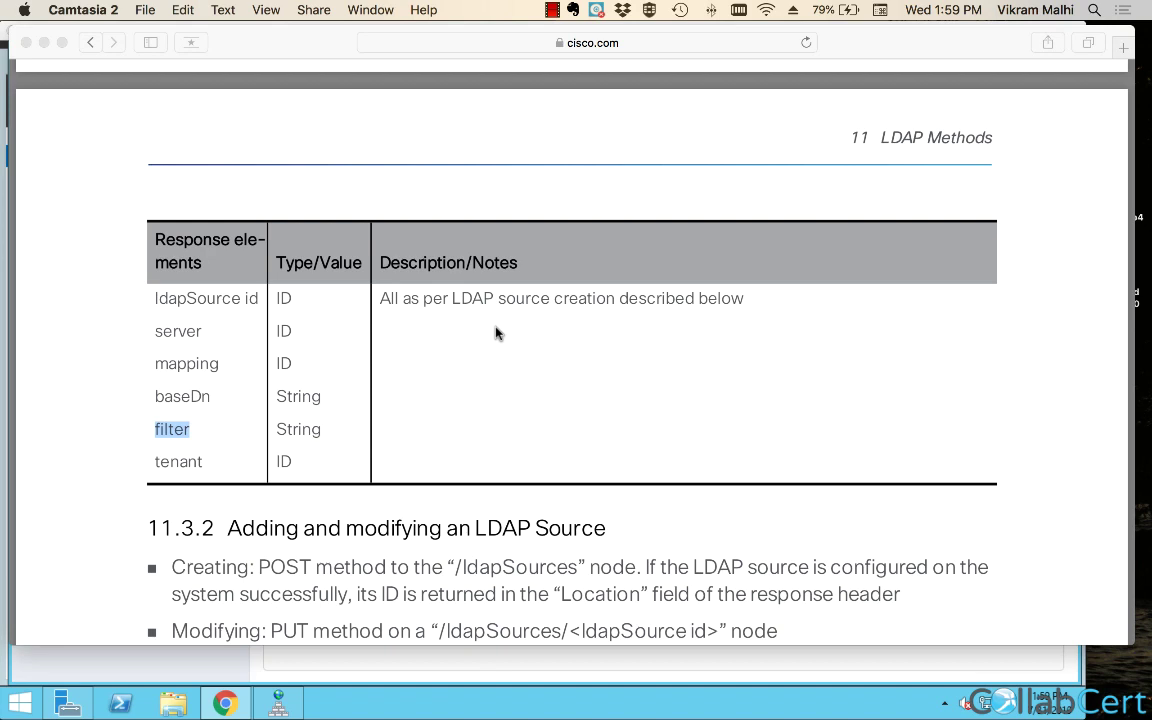
Search the API guide for 'messageb' and step through matches to messageBoardEnabled in section 8.2.2.
{"action": "left_click", "coordinate": [495, 333]}
{"action": "key", "text": "super+f"}
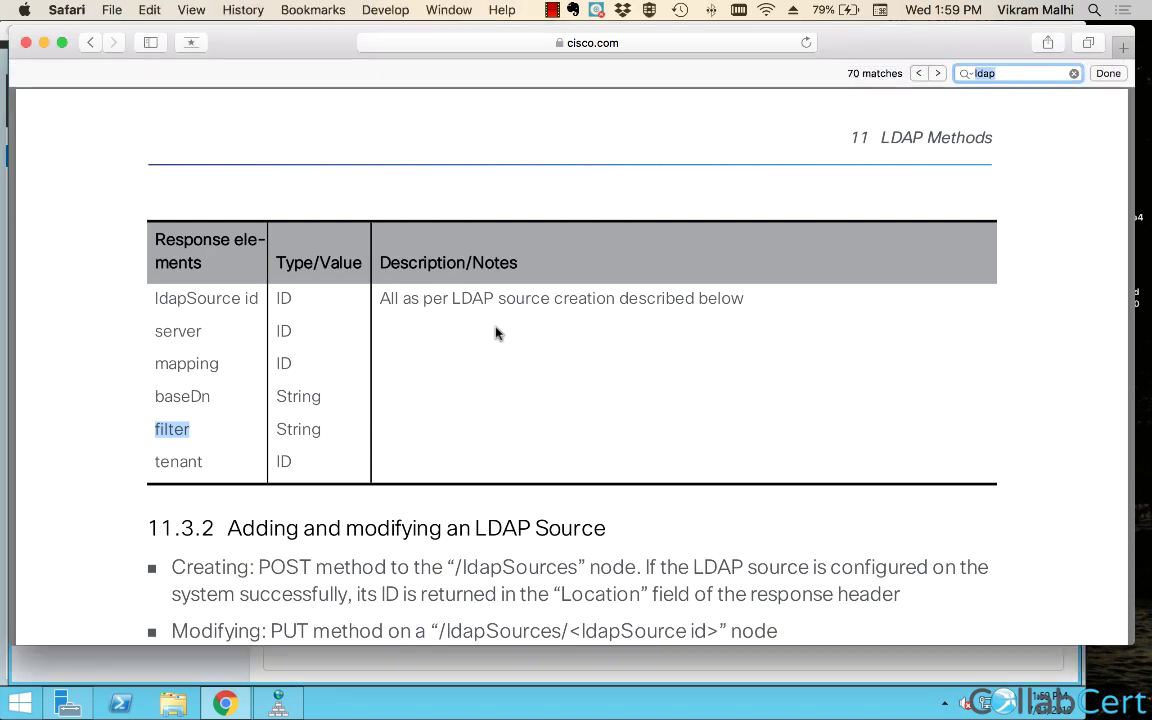
{"action": "type", "text": "messageb"}
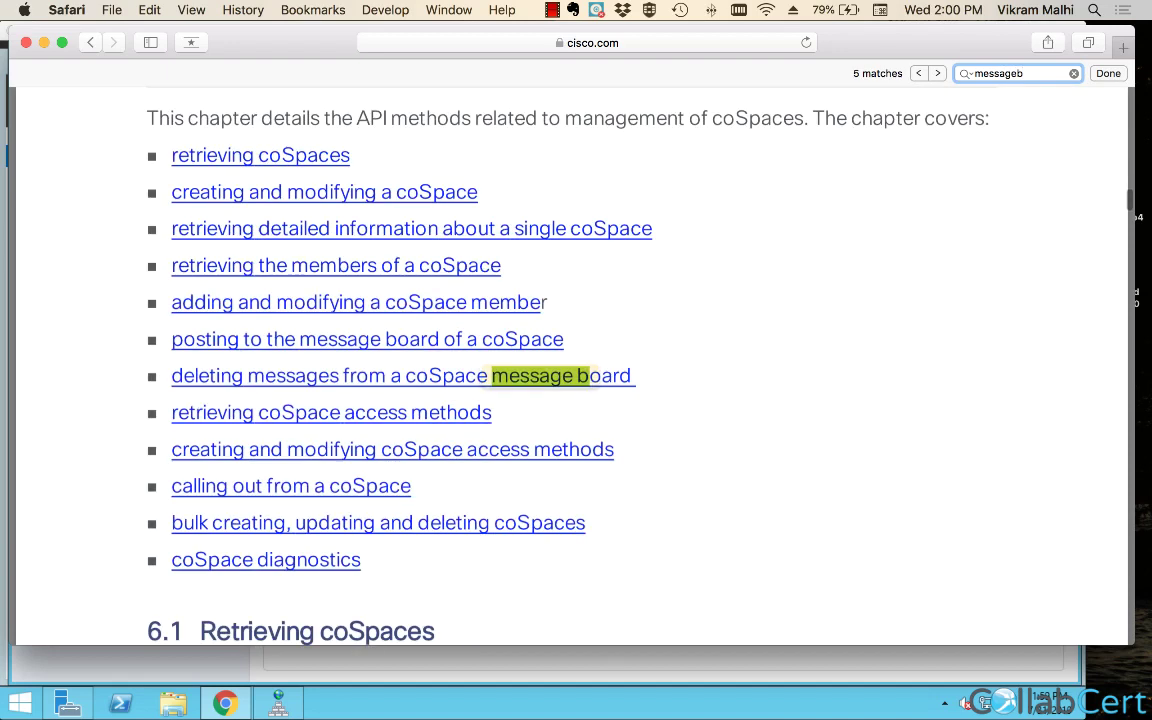
{"action": "key", "text": "super+a"}
{"action": "key", "text": "Return"}
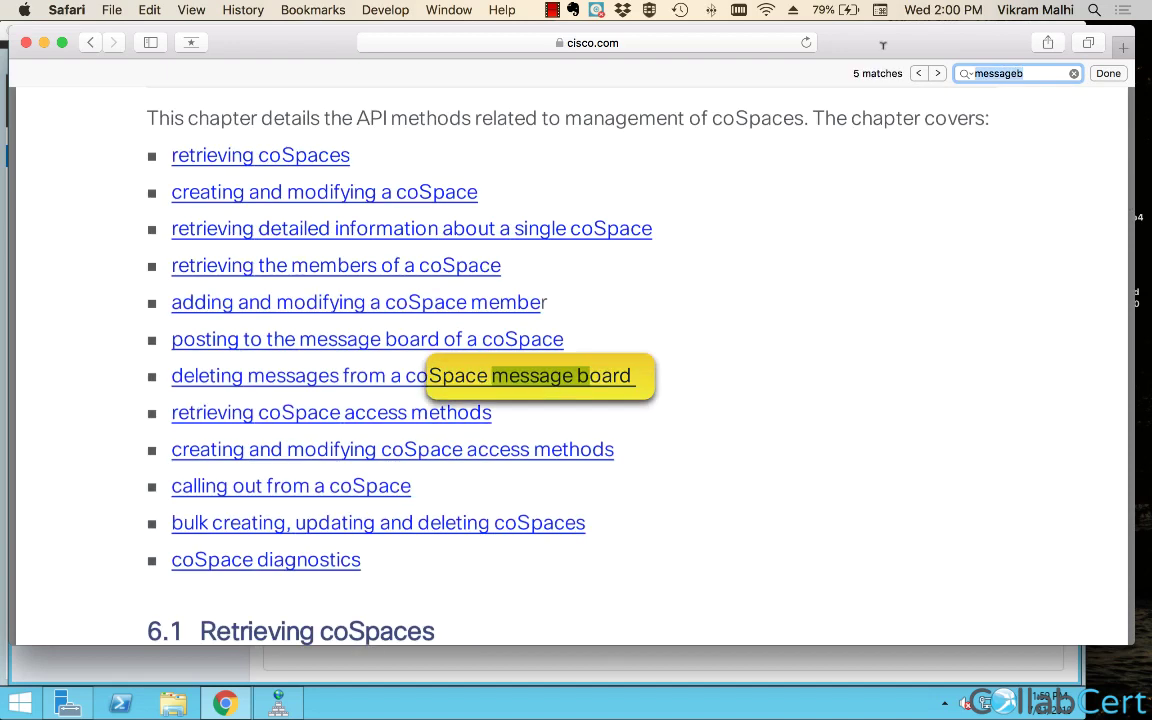
{"action": "left_click", "coordinate": [938, 73]}
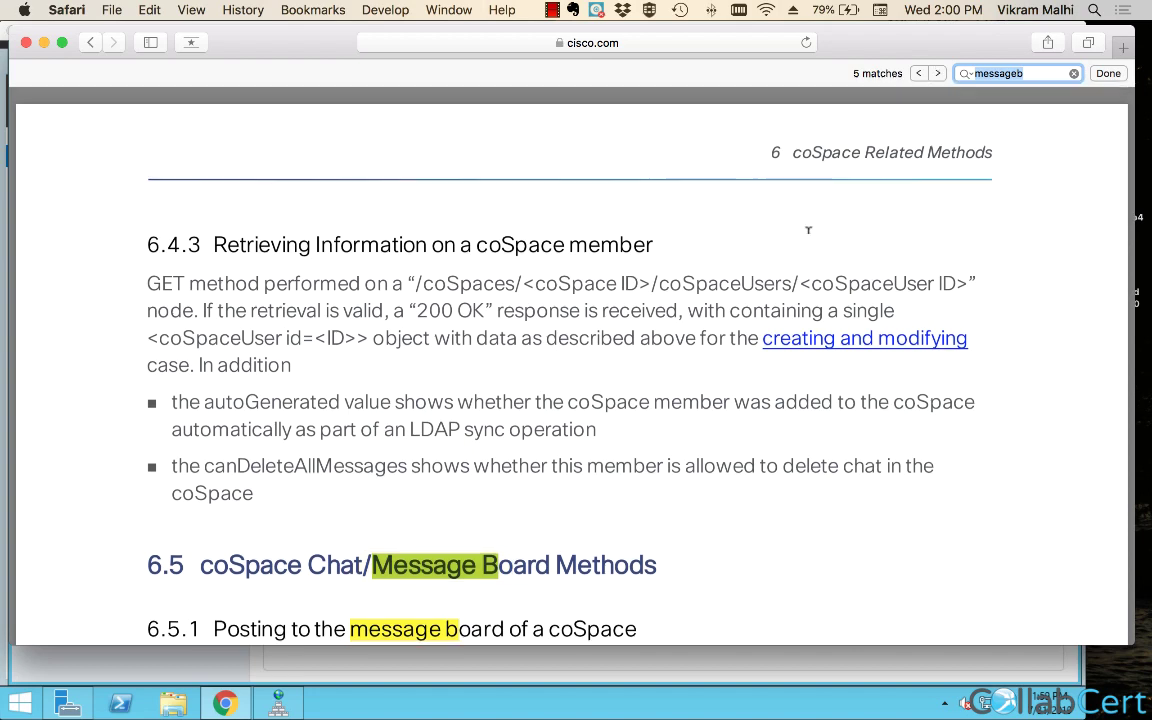
{"action": "scroll", "coordinate": [808, 230], "scroll_direction": "down", "scroll_amount": 8}
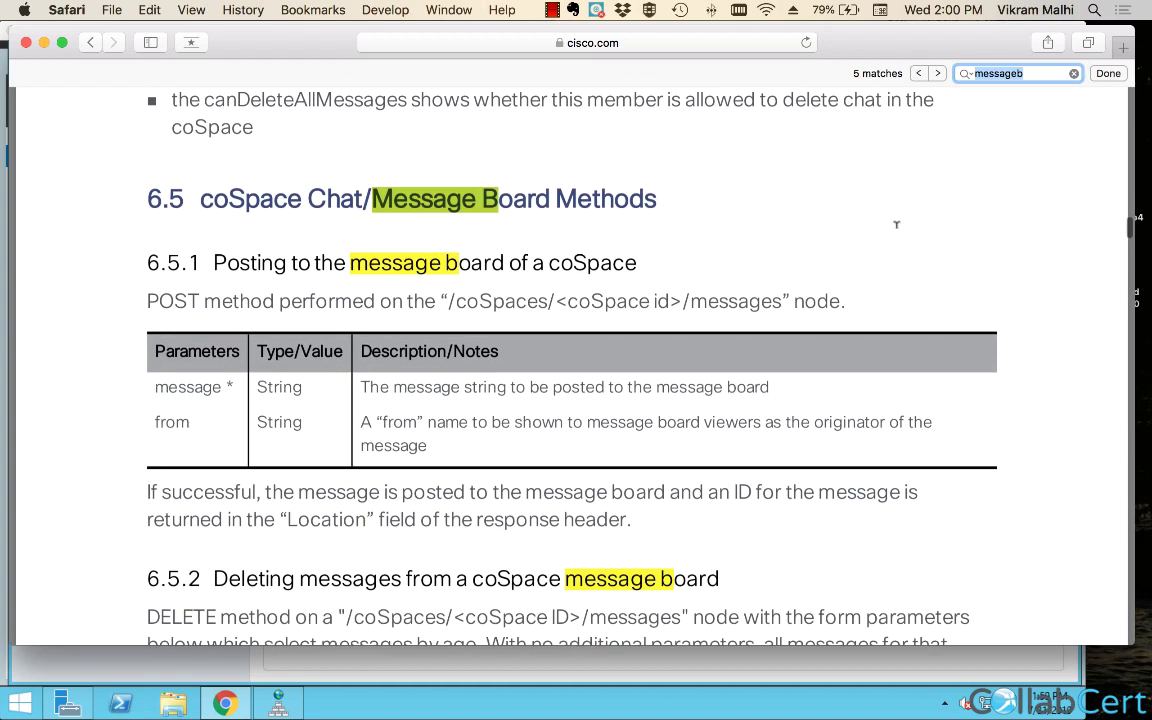
{"action": "scroll", "coordinate": [828, 229], "scroll_direction": "up", "scroll_amount": 1}
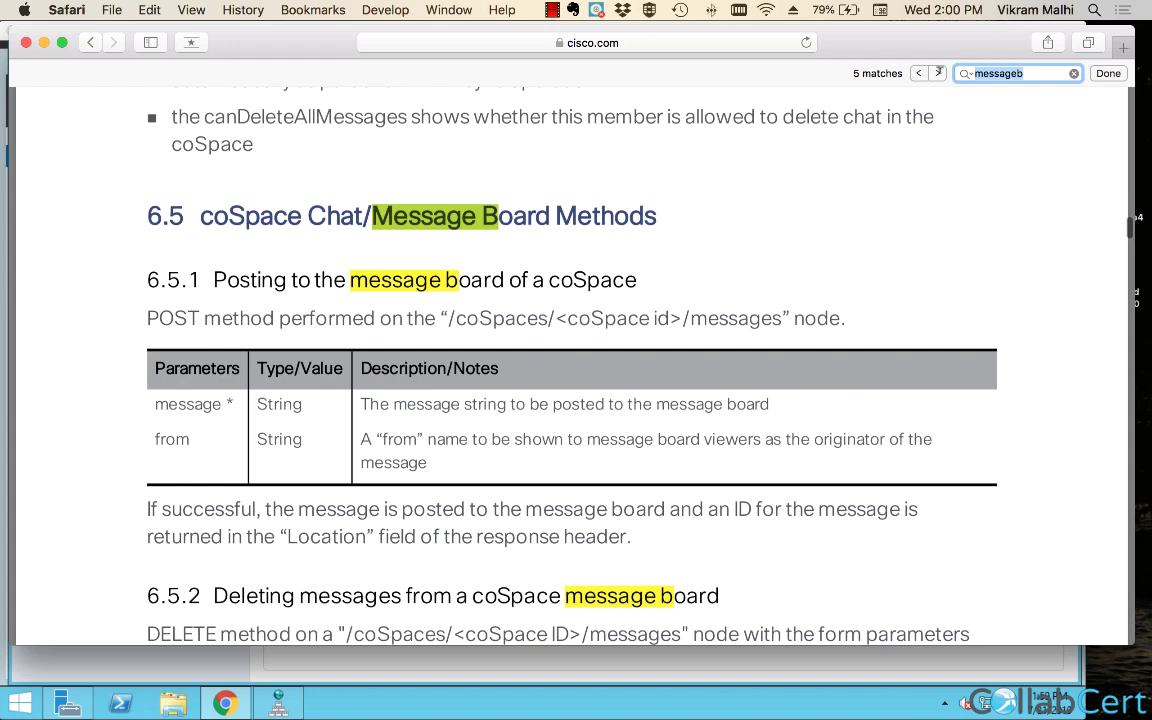
{"action": "left_click", "coordinate": [938, 73]}
{"action": "left_click", "coordinate": [938, 73]}
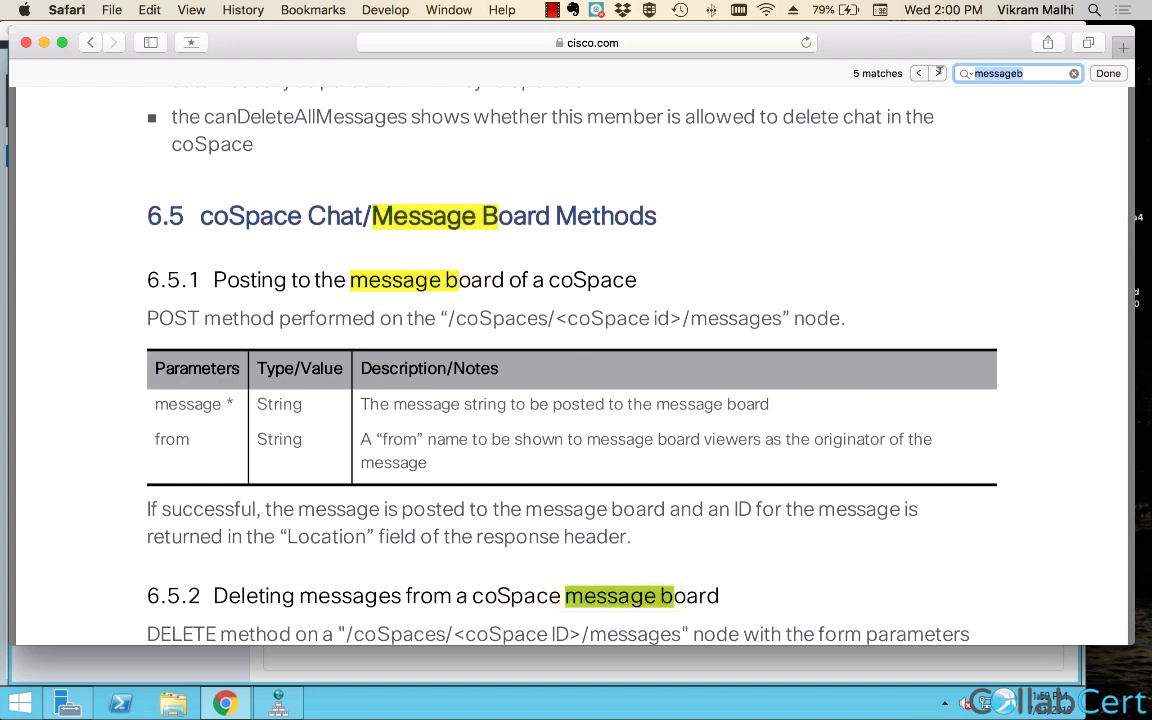
{"action": "left_click", "coordinate": [938, 73]}
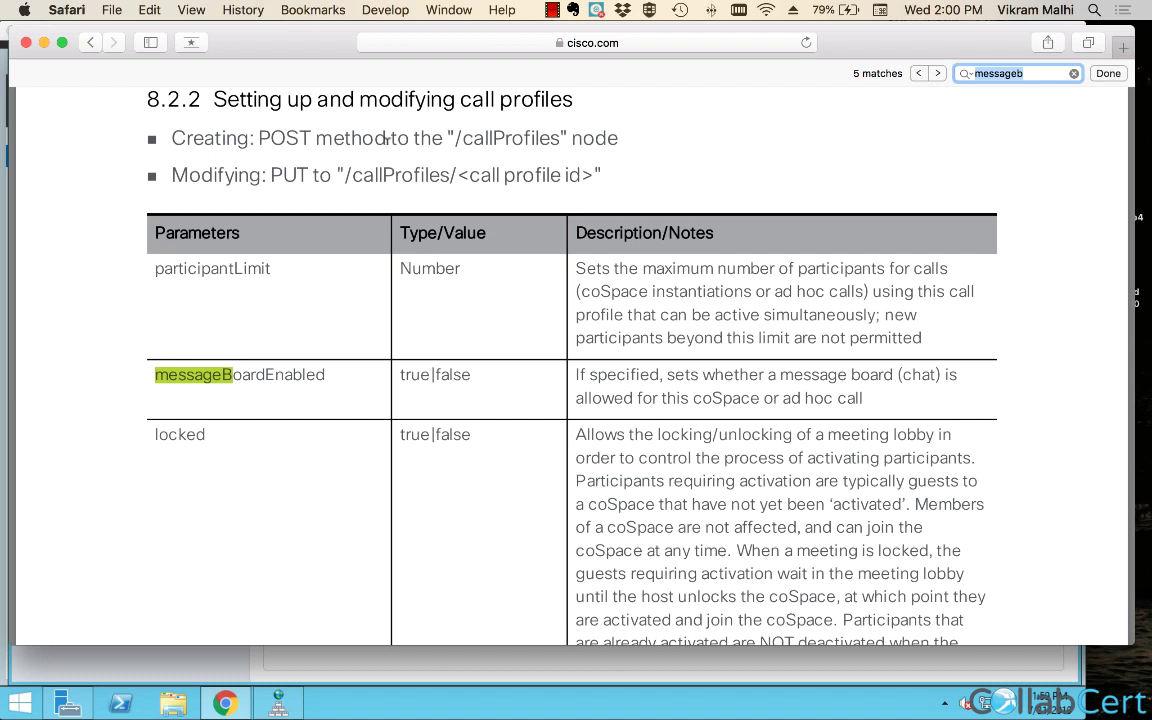
Highlight /callProfiles, messageBoardEnabled, true, participantLimit and locked in the guide.
{"action": "left_click_drag", "start_coordinate": [456, 138], "coordinate": [556, 139]}
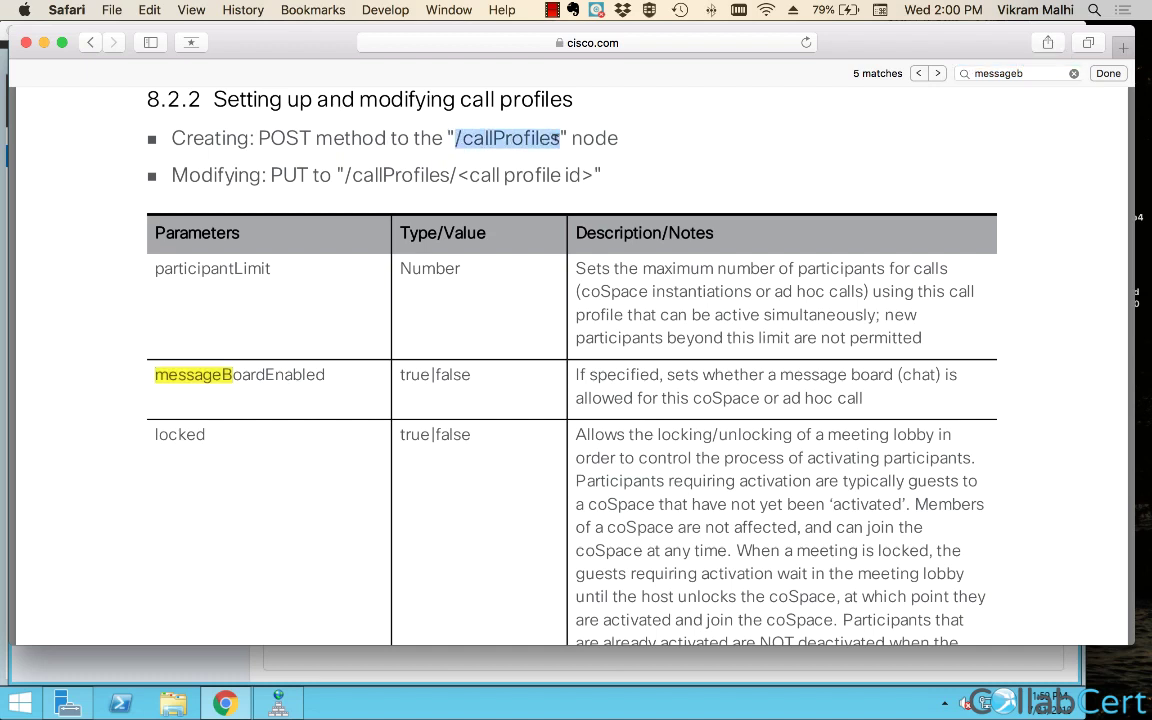
{"action": "double_click", "coordinate": [222, 372]}
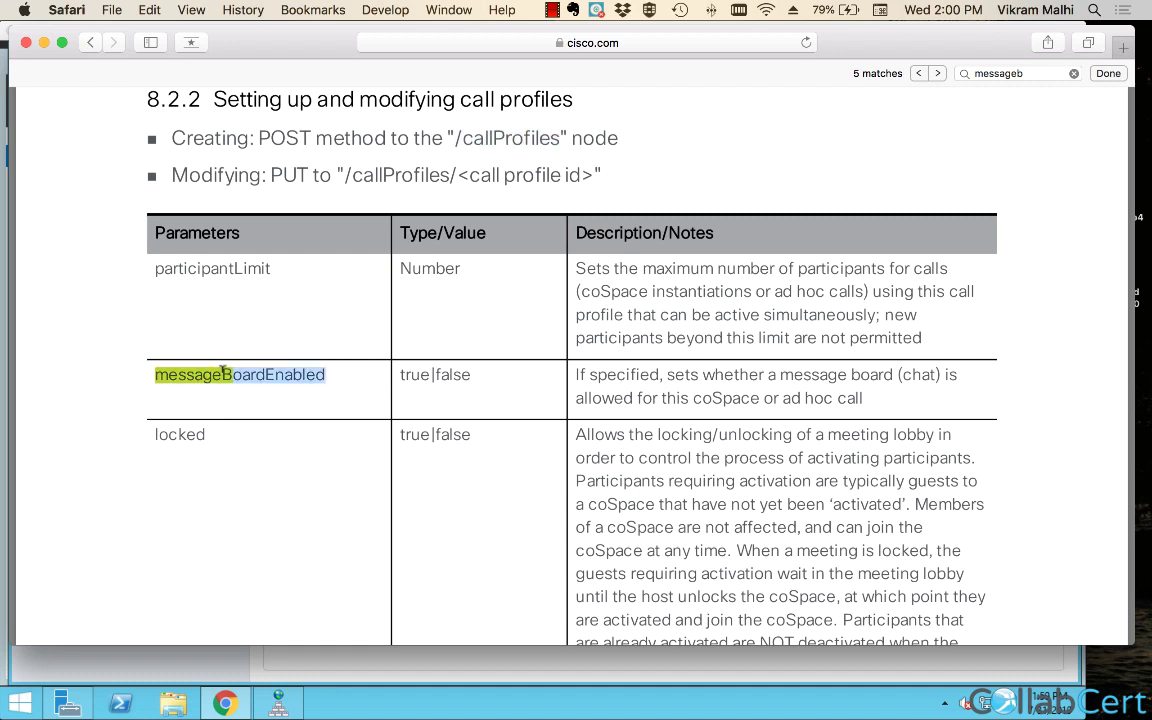
{"action": "double_click", "coordinate": [418, 372]}
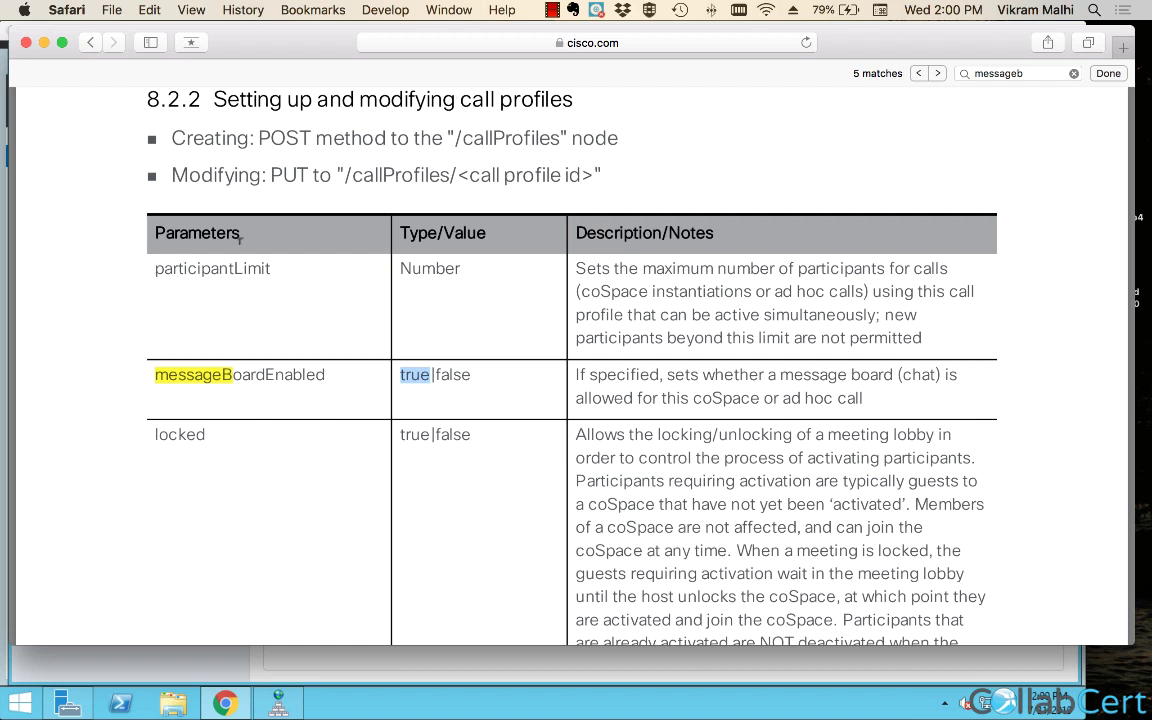
{"action": "double_click", "coordinate": [222, 268]}
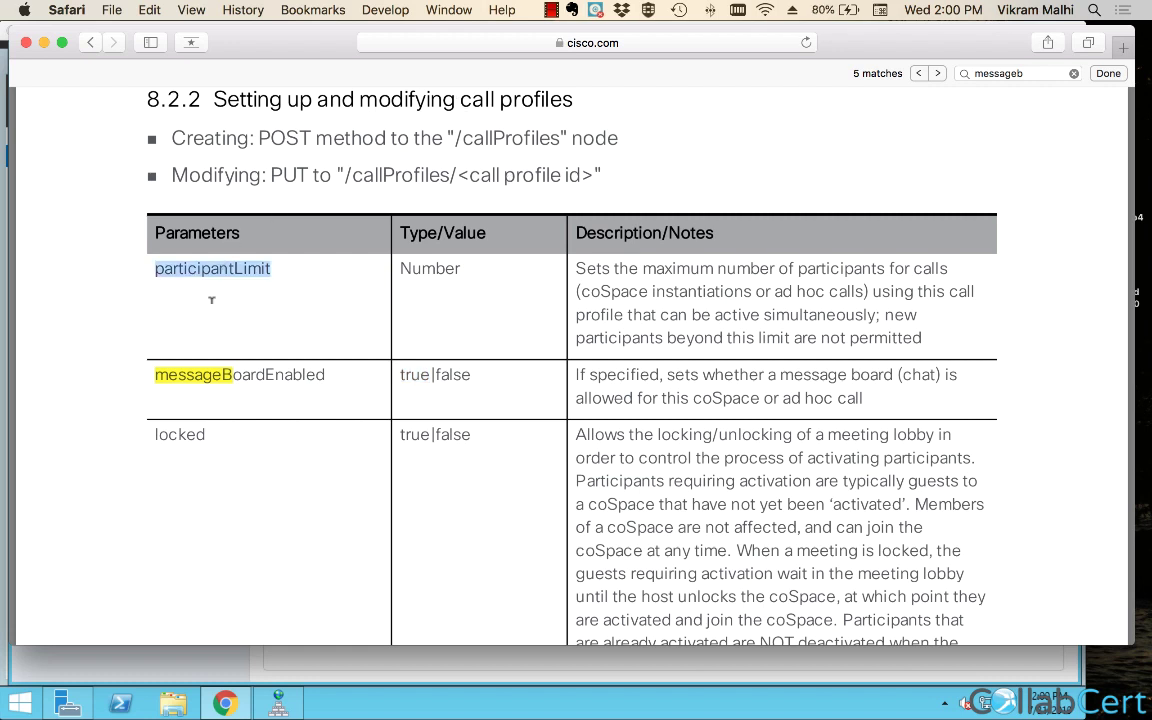
{"action": "double_click", "coordinate": [189, 434]}
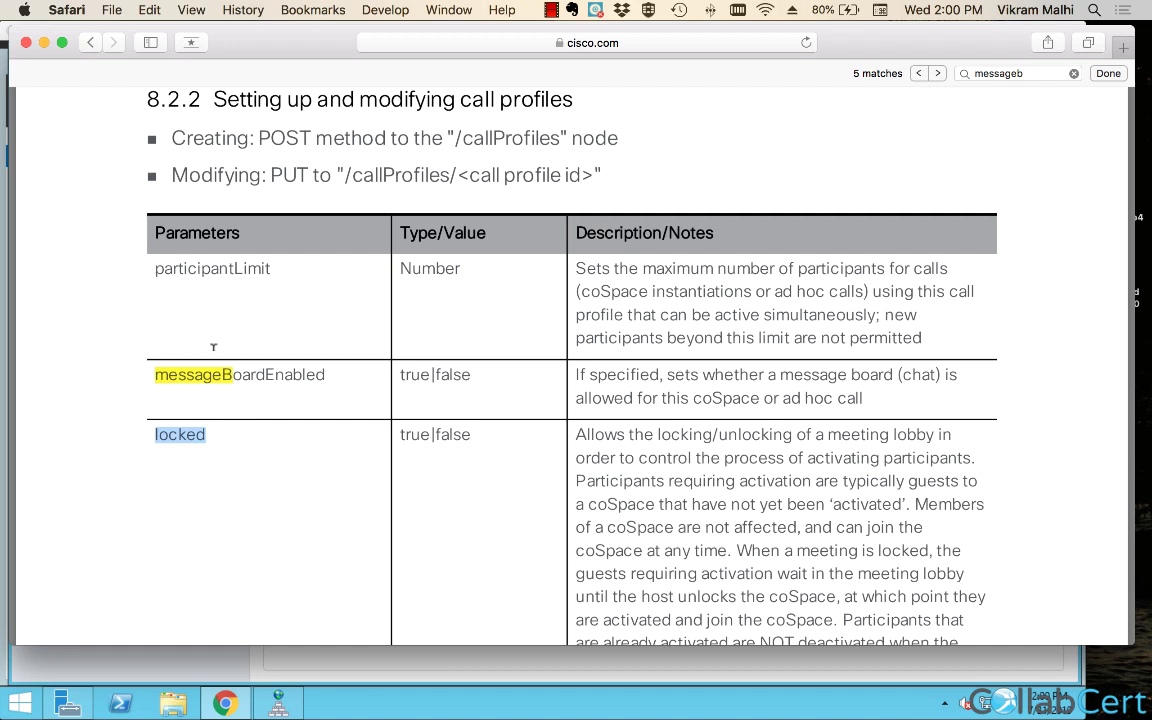
Return to the DNS-Internal Microsoft Remote Desktop session.
{"action": "key", "text": "super+Tab"}
{"action": "mouse_move", "coordinate": [420, 716]}
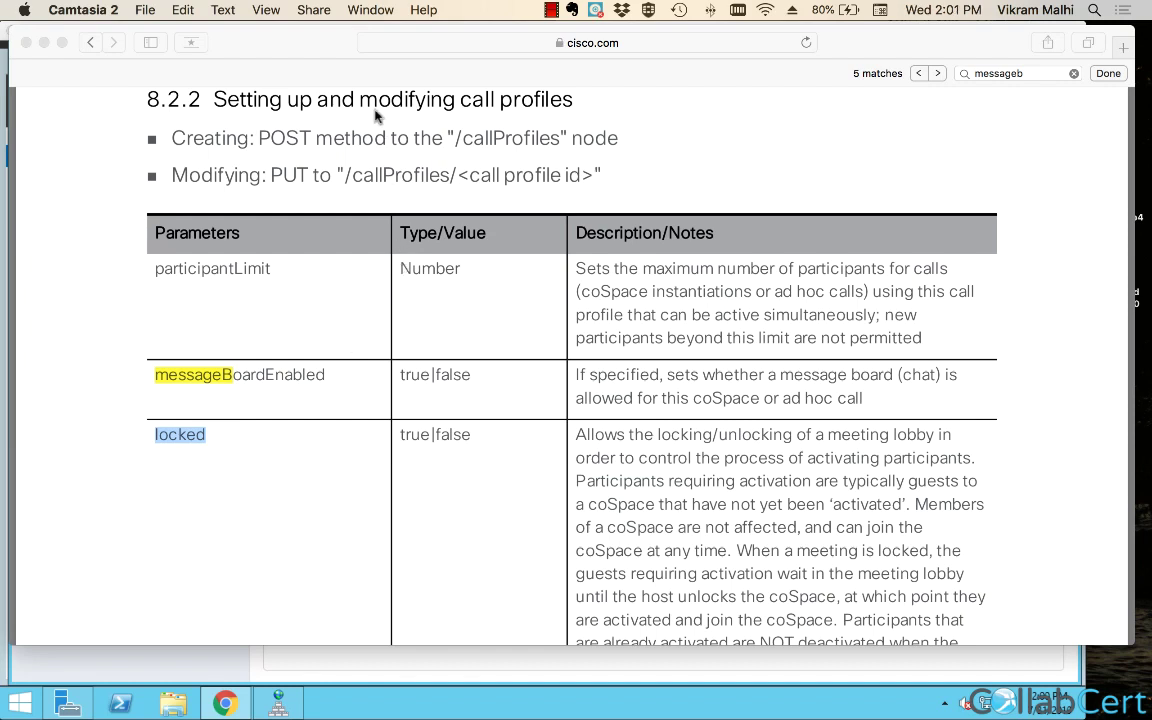
{"action": "left_click", "coordinate": [366, 652]}
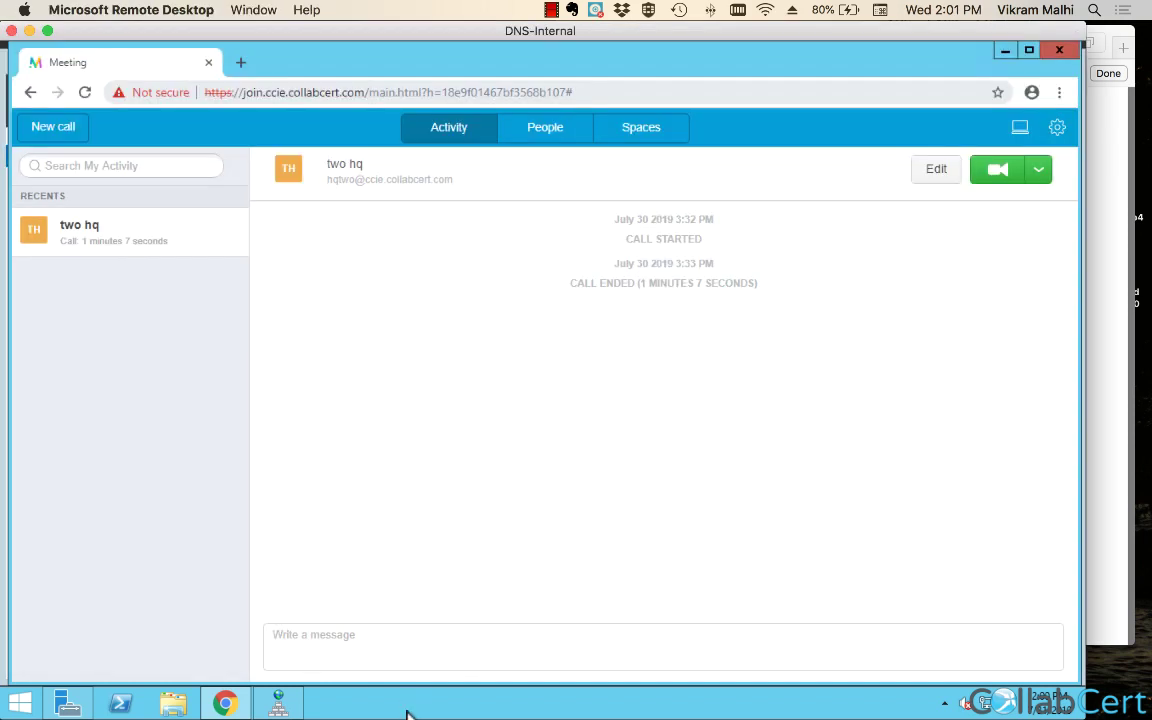
In Postman on HQ-PC, set the request to POST and replace 'ldapsources' with 'callprofiles'.
{"action": "left_click", "coordinate": [253, 9]}
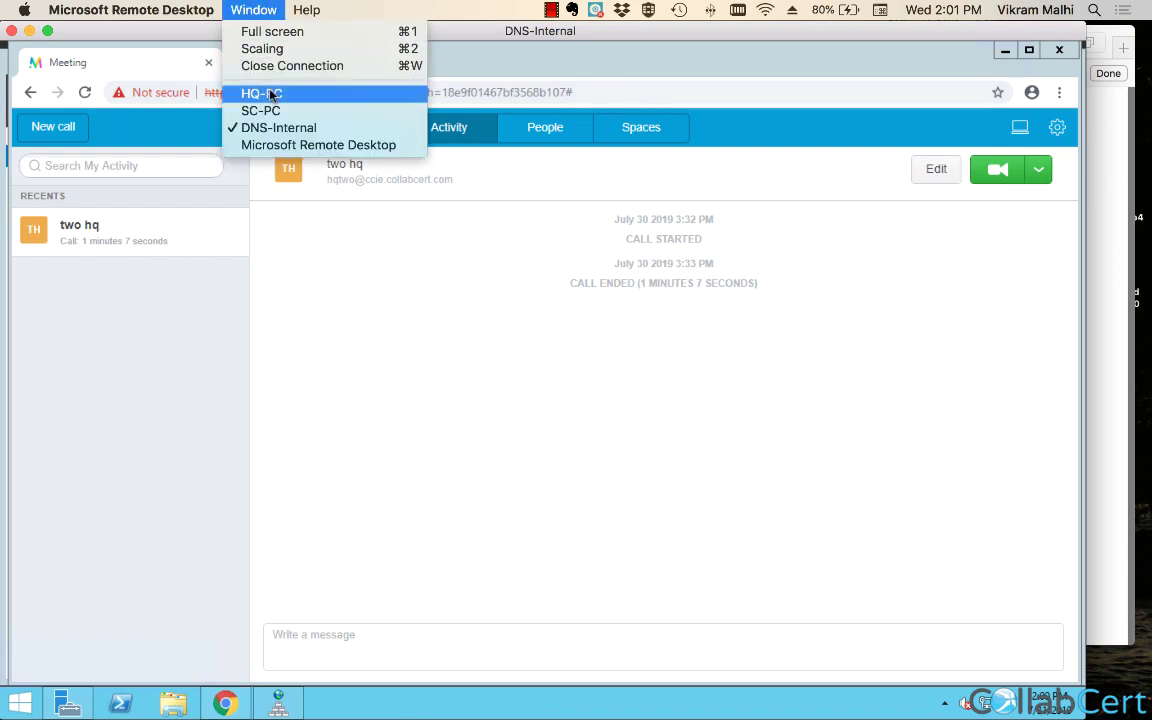
{"action": "left_click", "coordinate": [270, 93]}
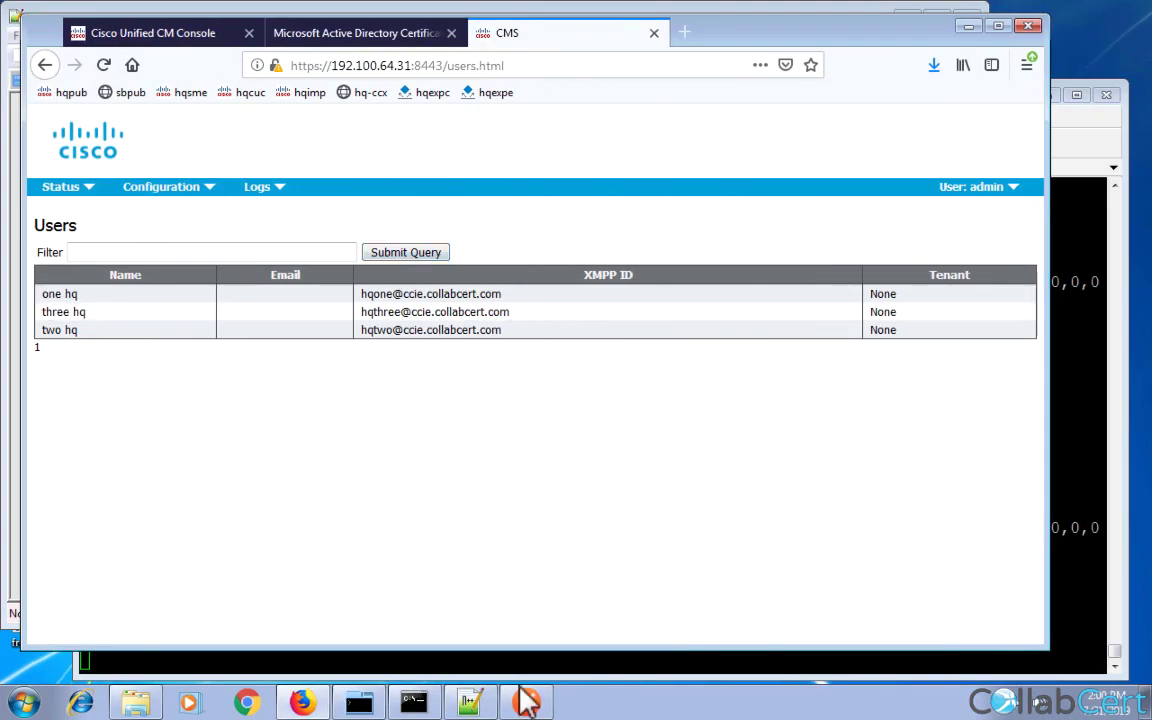
{"action": "left_click", "coordinate": [526, 700]}
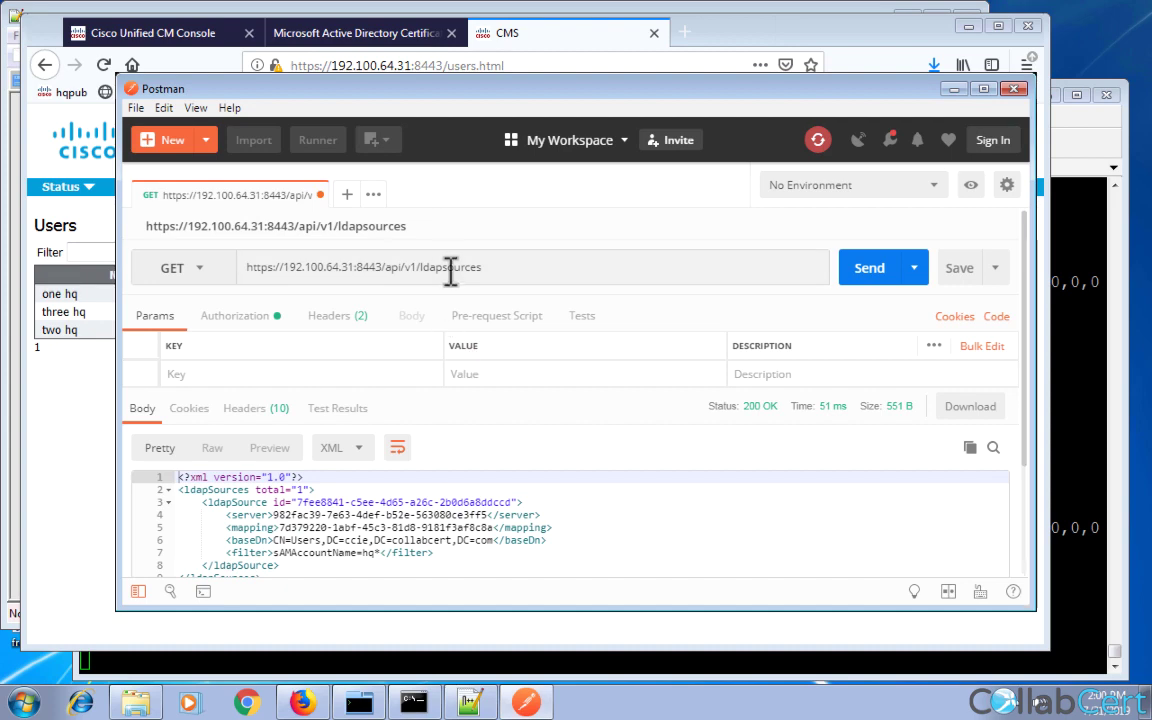
{"action": "left_click", "coordinate": [200, 272]}
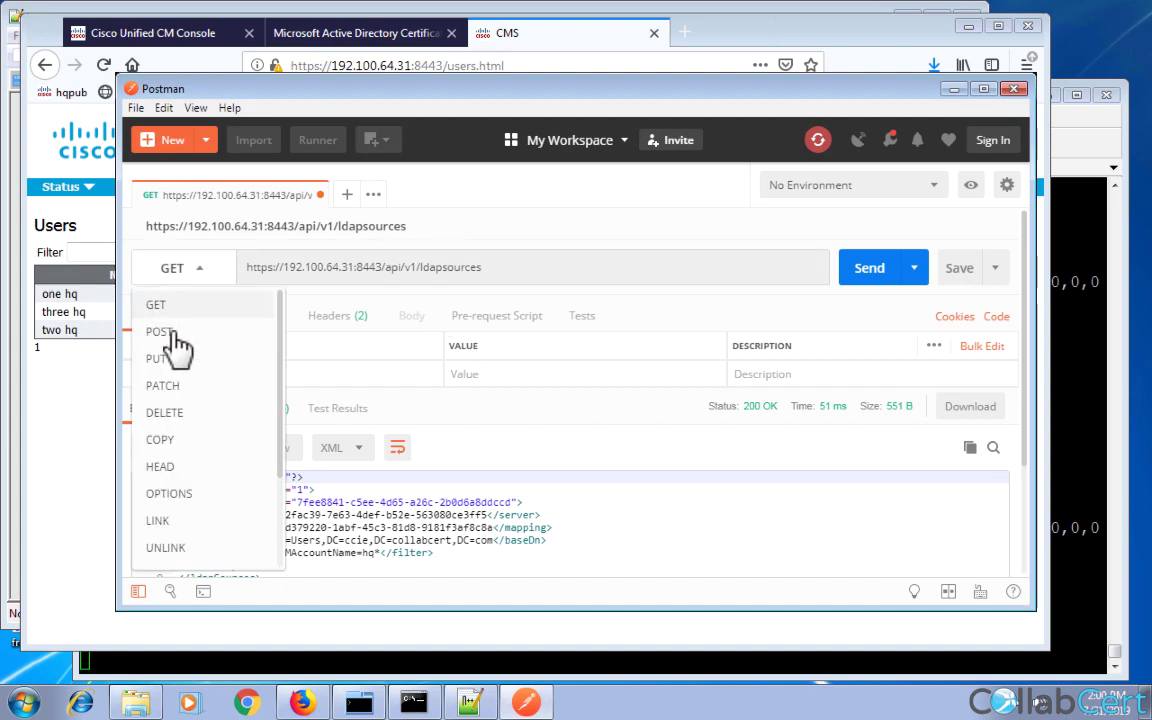
{"action": "left_click", "coordinate": [165, 332]}
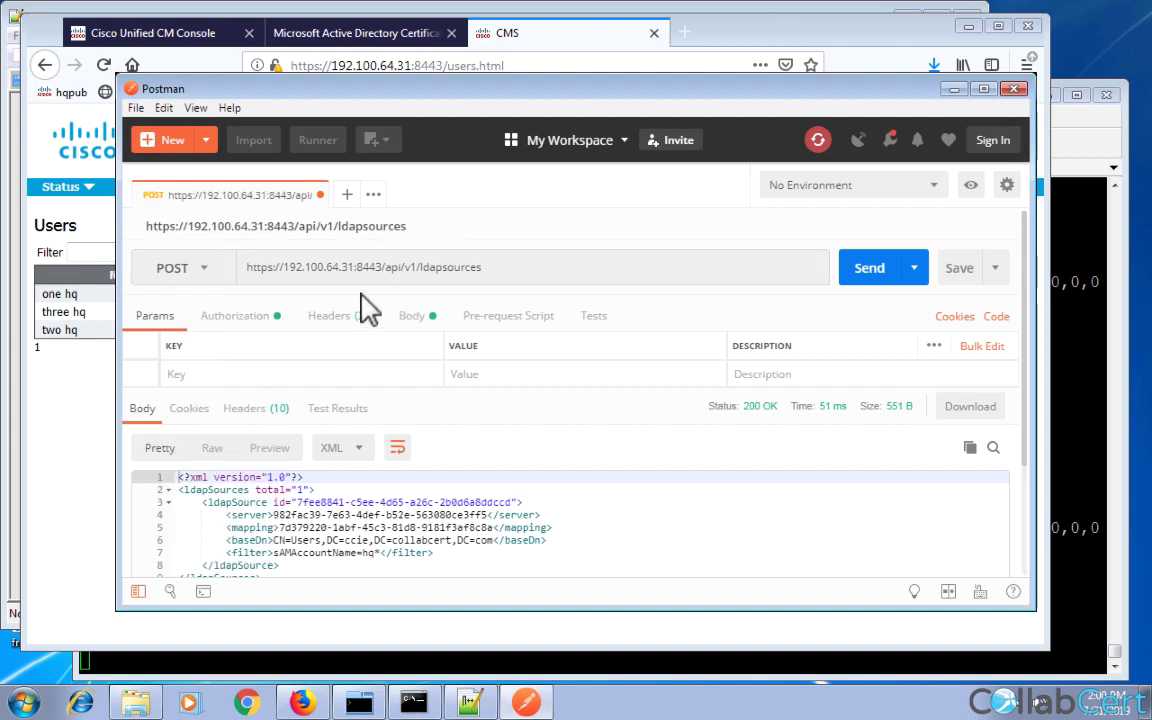
{"action": "double_click", "coordinate": [445, 267]}
{"action": "type", "text": "callprofiles"}
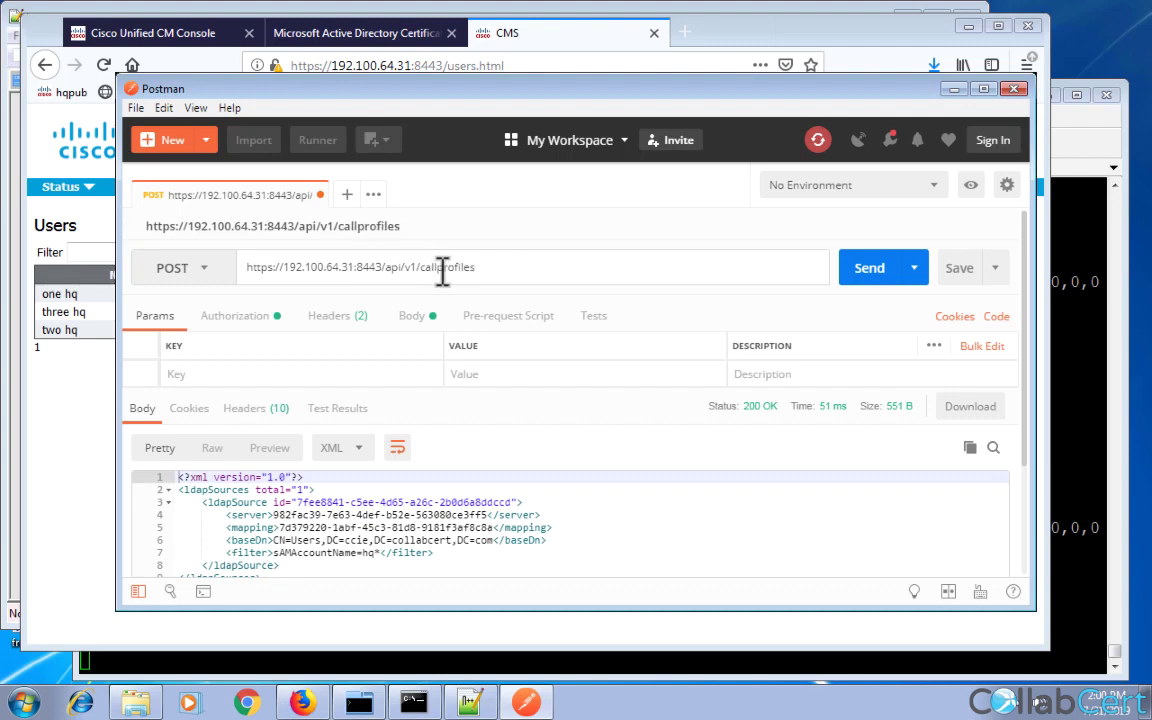
Disable the server, mapping and basedn body parameters.
{"action": "left_click", "coordinate": [410, 316]}
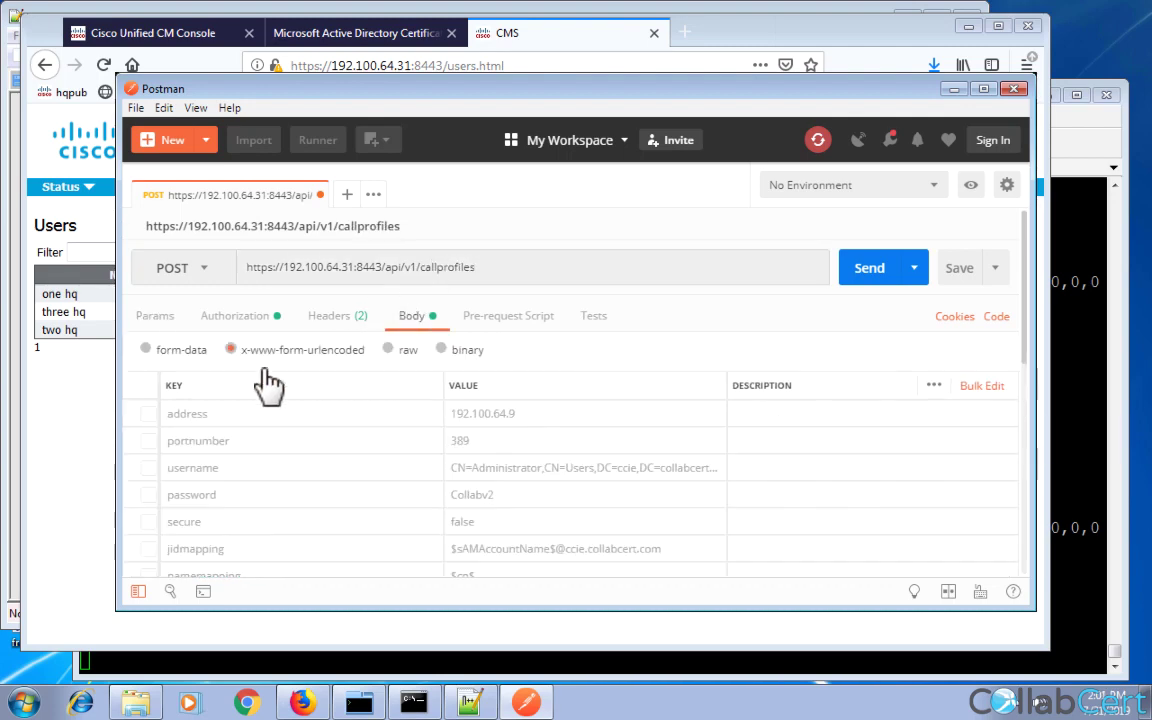
{"action": "scroll", "coordinate": [189, 492], "scroll_direction": "down", "scroll_amount": 3}
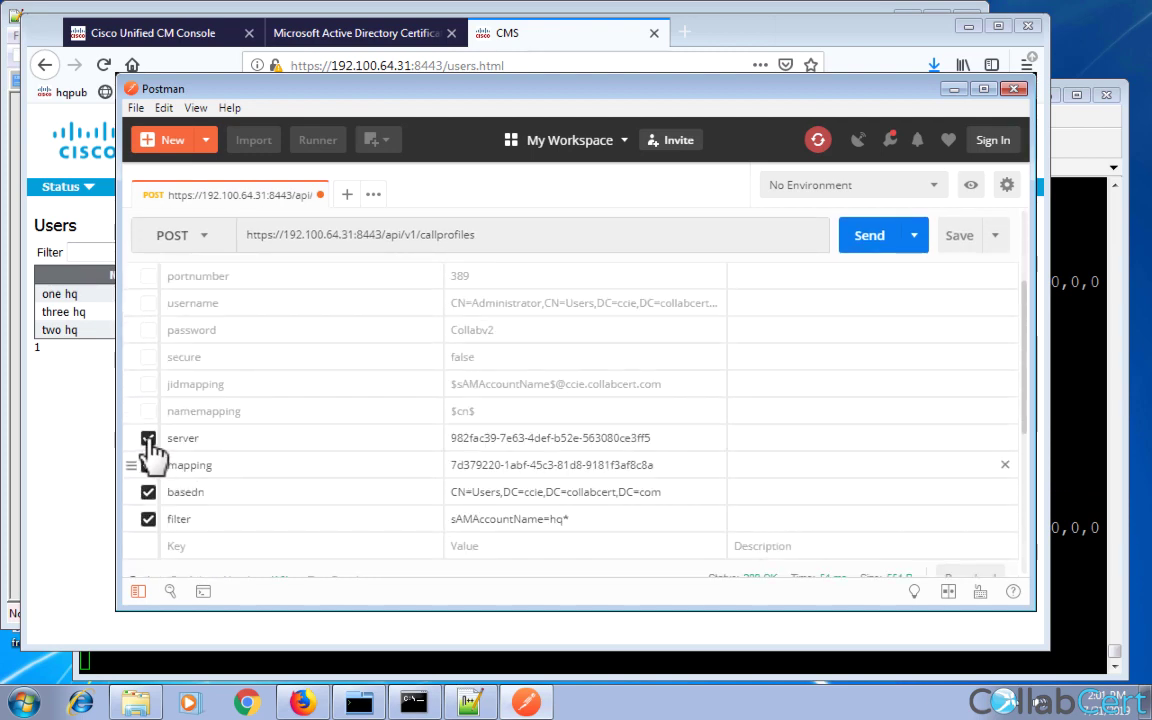
{"action": "left_click", "coordinate": [148, 438]}
{"action": "left_click", "coordinate": [148, 465]}
{"action": "left_click", "coordinate": [148, 492]}
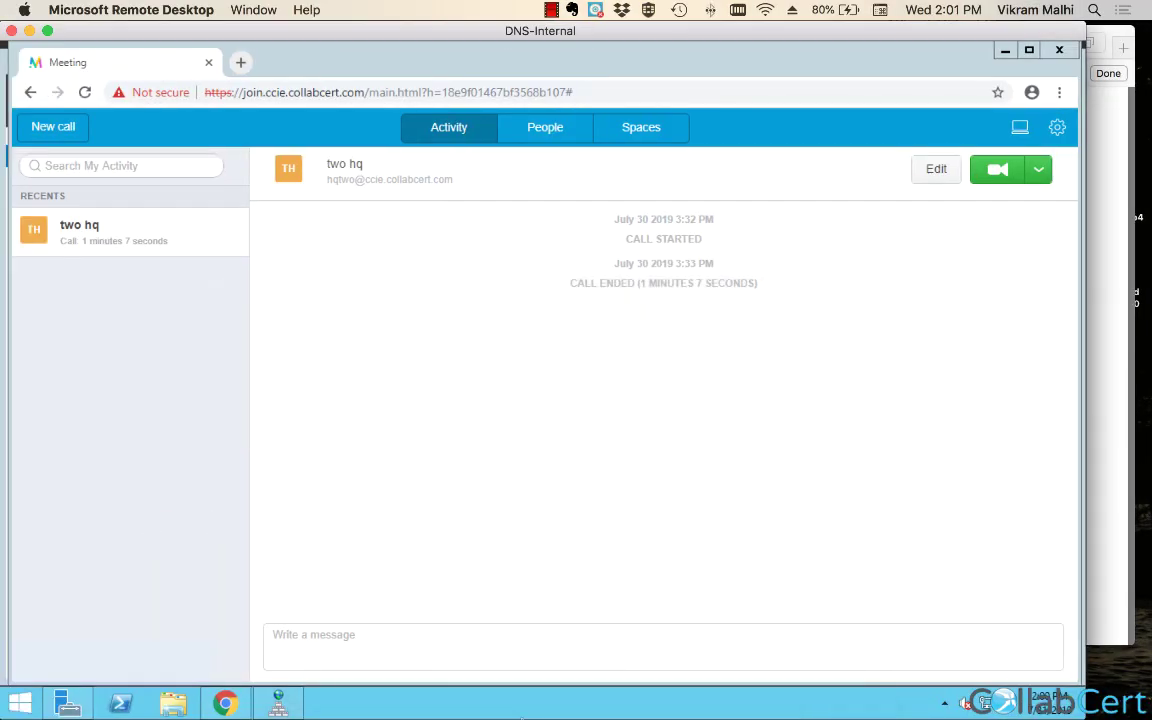
Copy the messageBoardEnabled name from the call profile docs and return to Postman on HQ-PC.
{"action": "key", "text": "super+Tab"}
{"action": "key", "text": "super+Tab"}
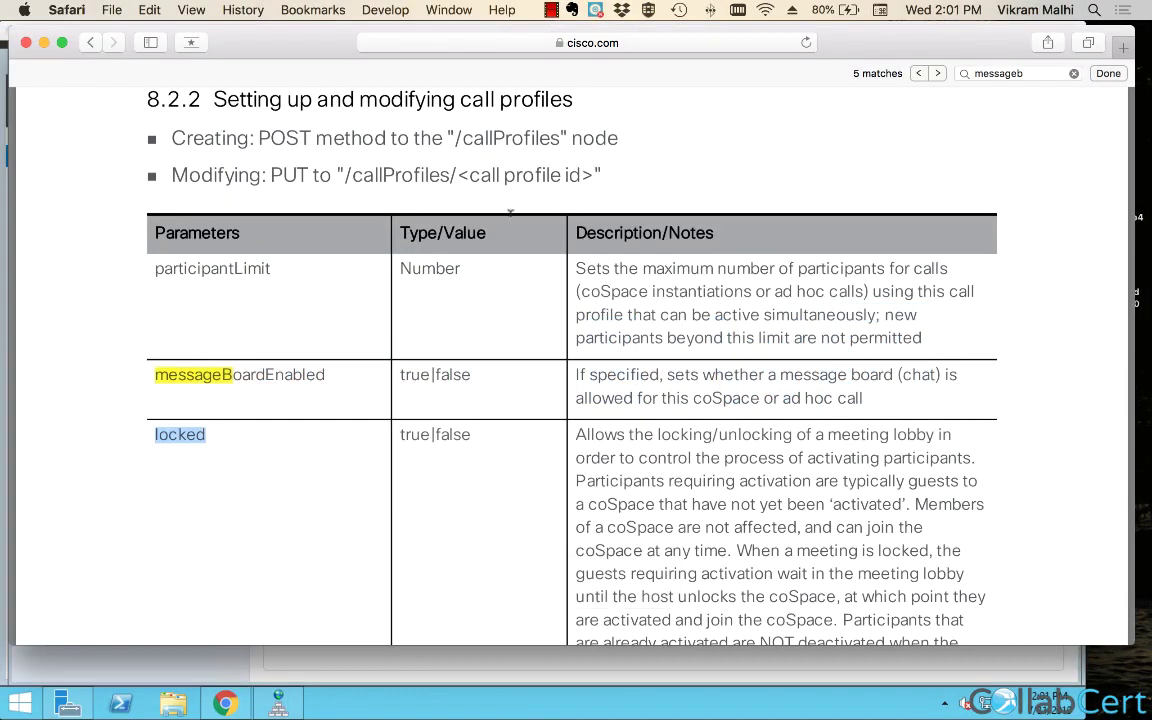
{"action": "left_click_drag", "start_coordinate": [558, 138], "coordinate": [542, 138]}
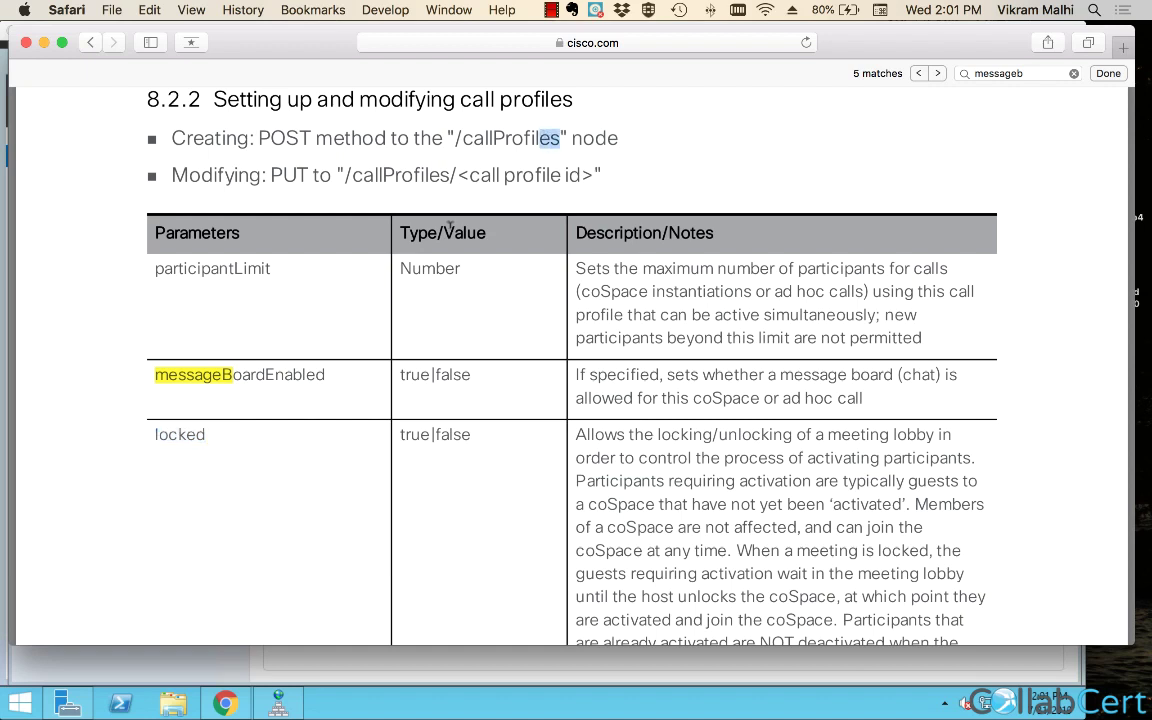
{"action": "double_click", "coordinate": [290, 374]}
{"action": "key", "text": "ctrl+c"}
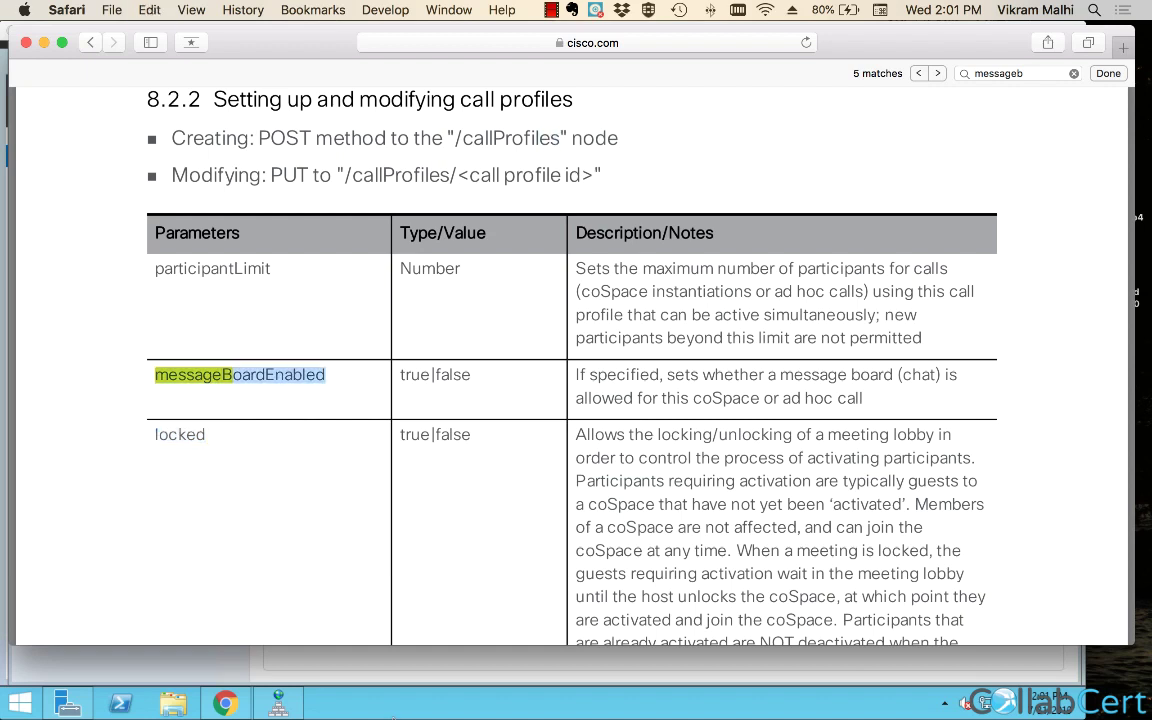
{"action": "key", "text": "super+Tab"}
{"action": "left_click", "coordinate": [255, 11]}
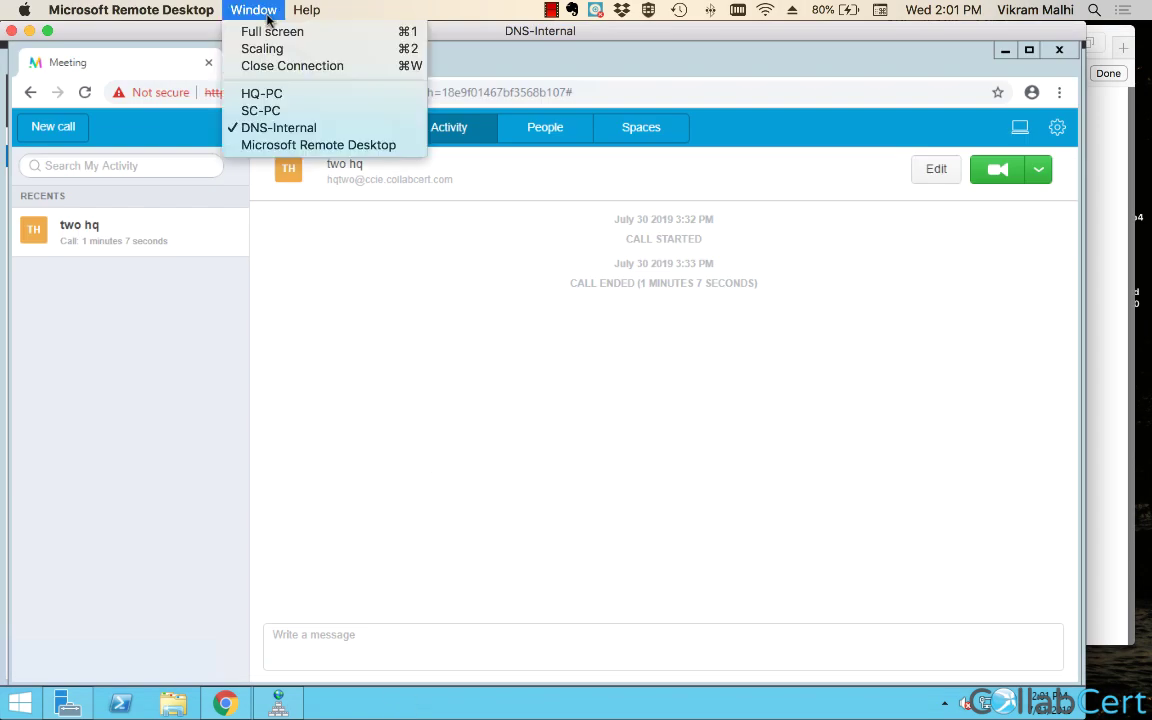
{"action": "left_click", "coordinate": [268, 93]}
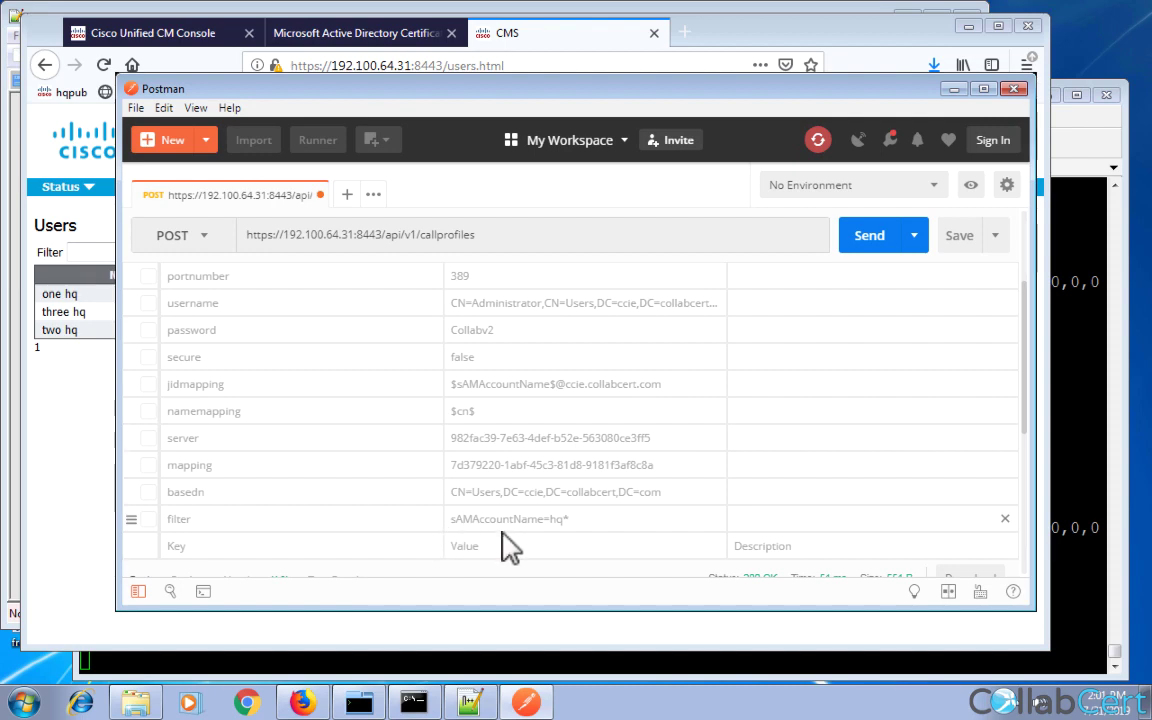
Add body key messageBoardEnabled with value true and send the POST to /api/v1/callprofiles.
{"action": "left_click", "coordinate": [345, 545]}
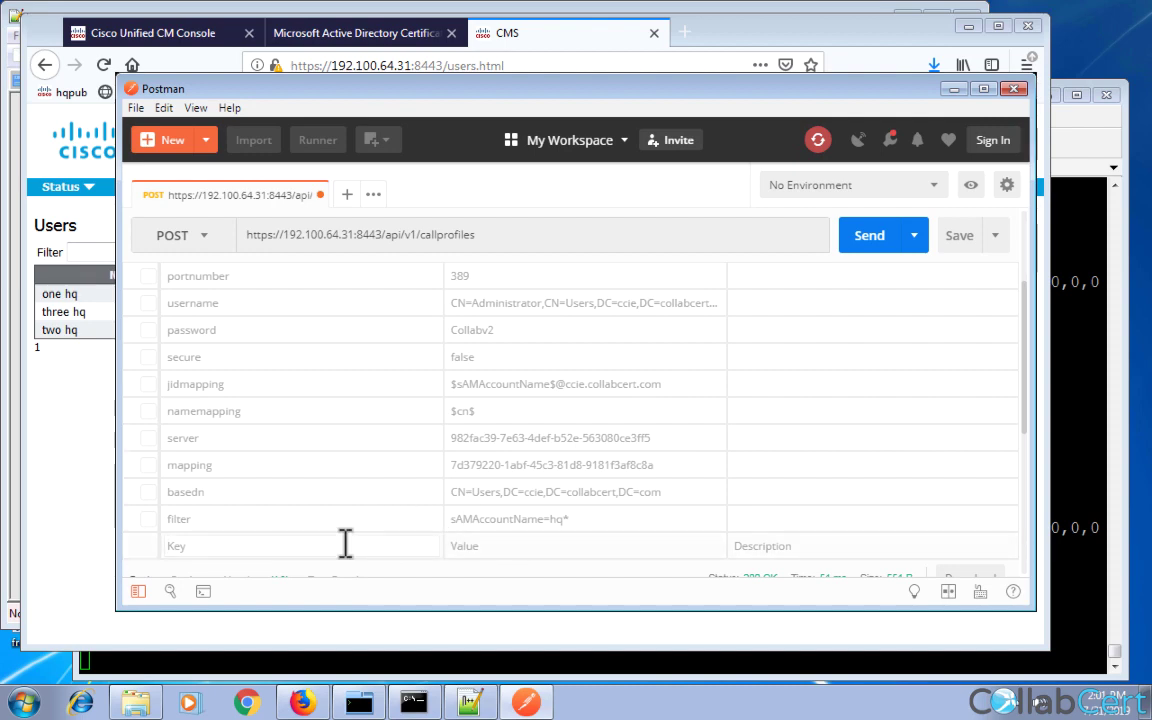
{"action": "key", "text": "ctrl+v"}
{"action": "left_click", "coordinate": [466, 537]}
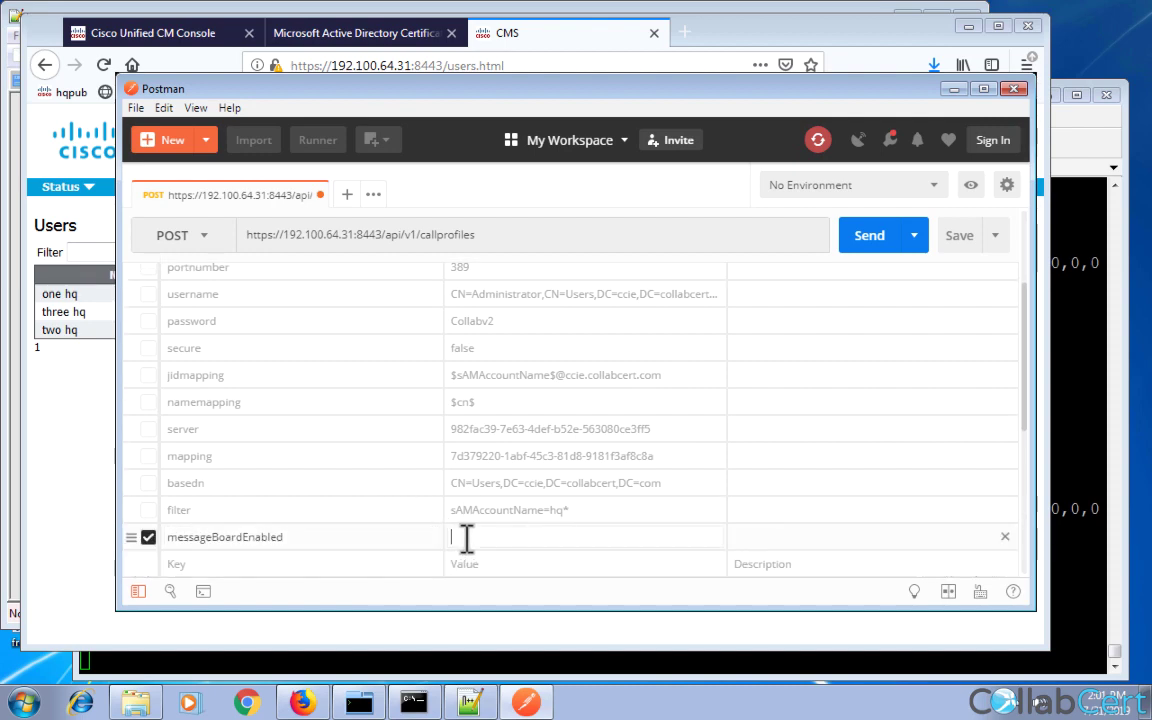
{"action": "type", "text": "true"}
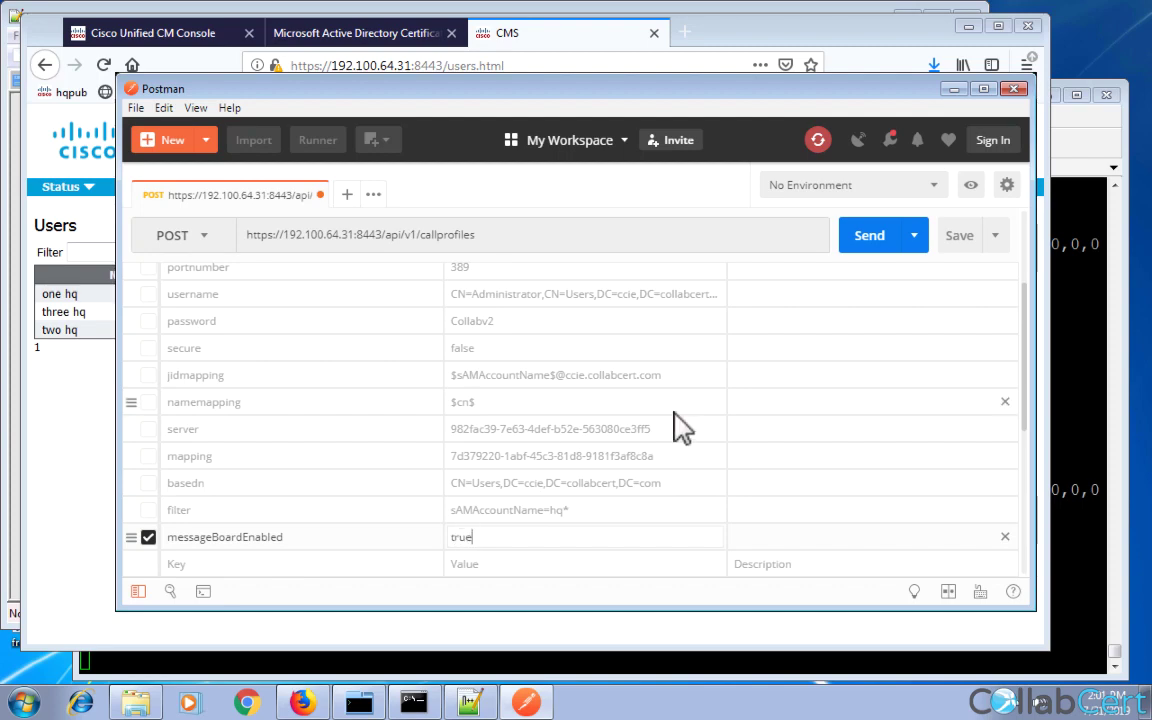
{"action": "left_click", "coordinate": [870, 236]}
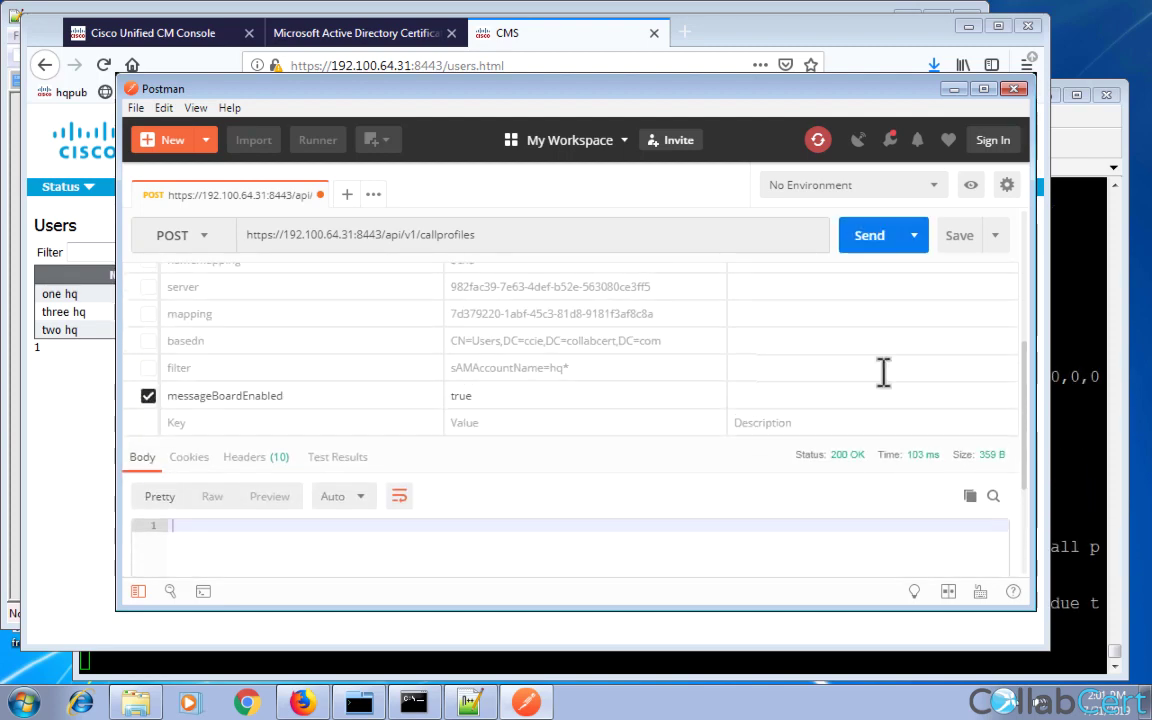
{"action": "left_click", "coordinate": [198, 238]}
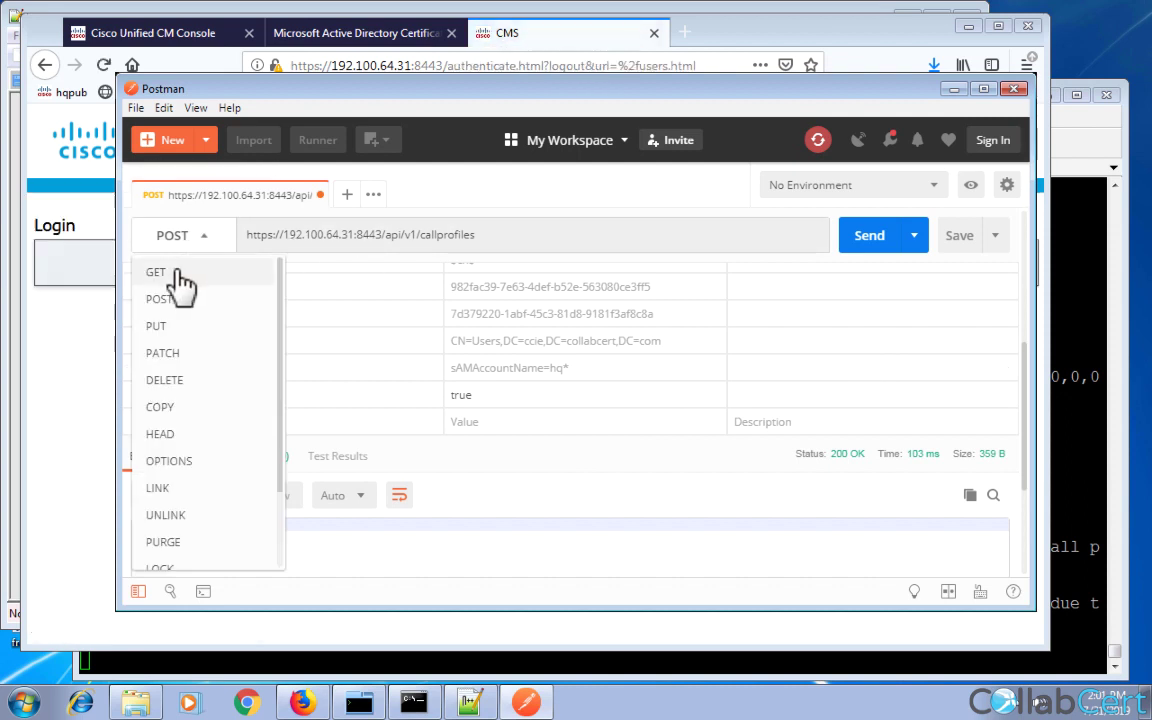
GET the call profiles list and copy the new call profile's id.
{"action": "left_click", "coordinate": [173, 276]}
{"action": "left_click", "coordinate": [870, 240]}
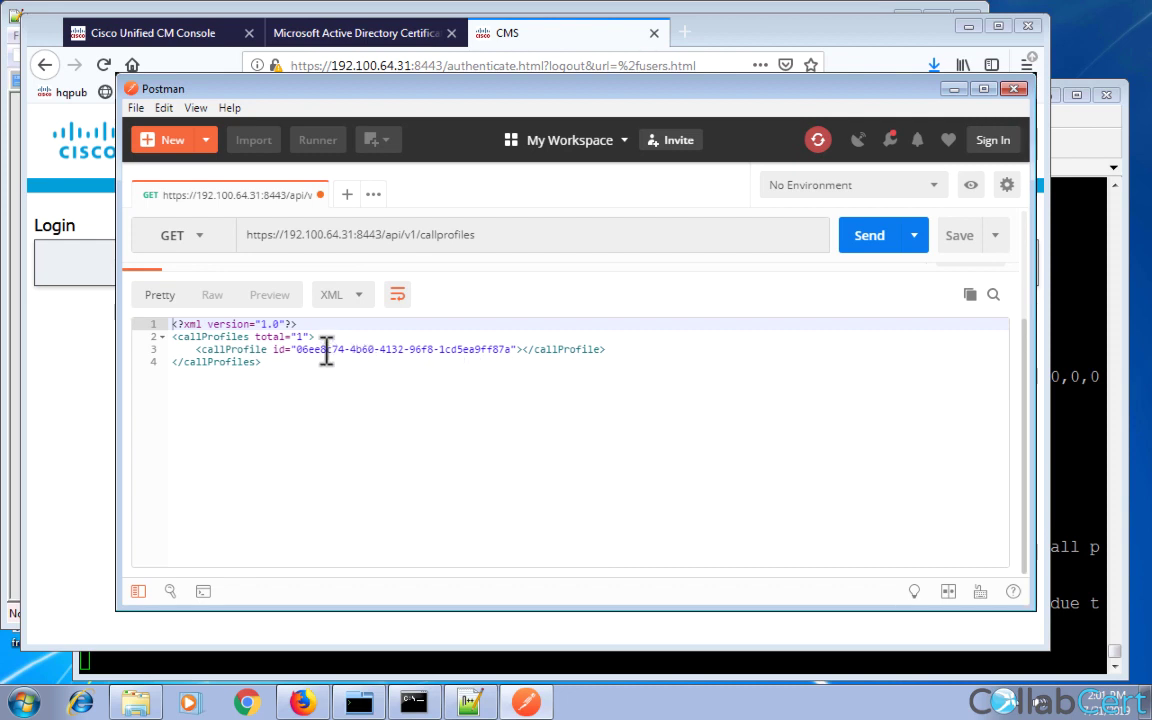
{"action": "left_click", "coordinate": [324, 349]}
{"action": "double_click", "coordinate": [324, 349]}
{"action": "left_click_drag", "start_coordinate": [326, 350], "coordinate": [464, 345]}
{"action": "right_click", "coordinate": [476, 365]}
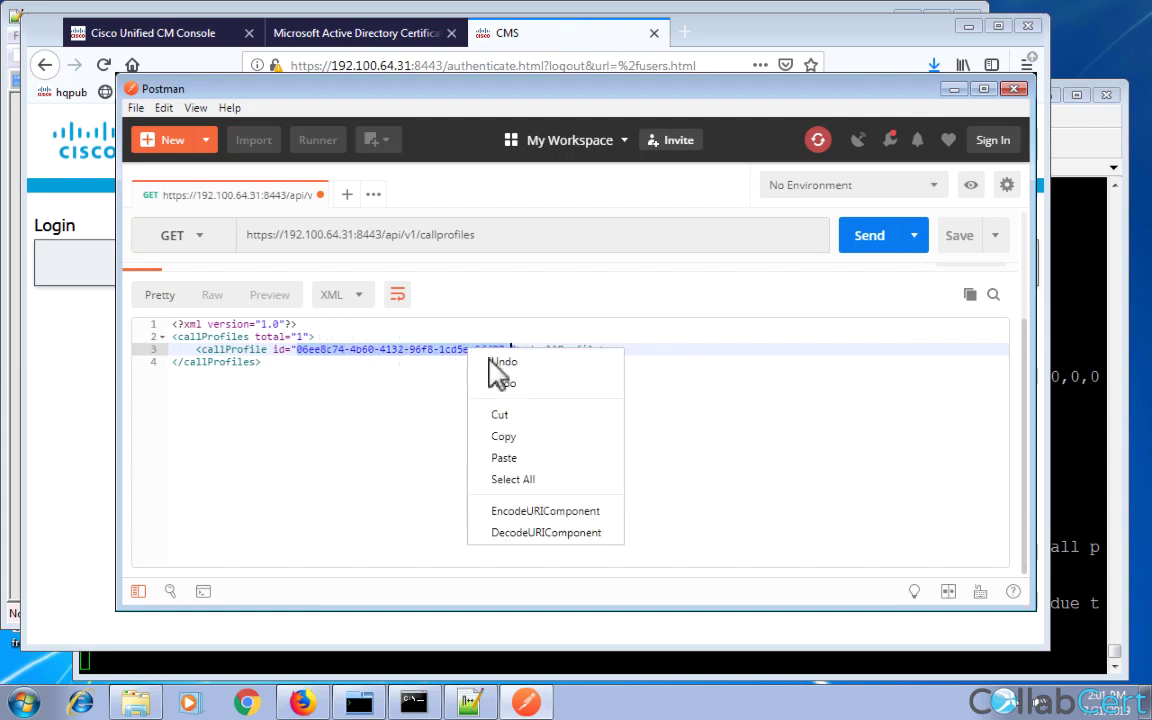
{"action": "left_click", "coordinate": [510, 435]}
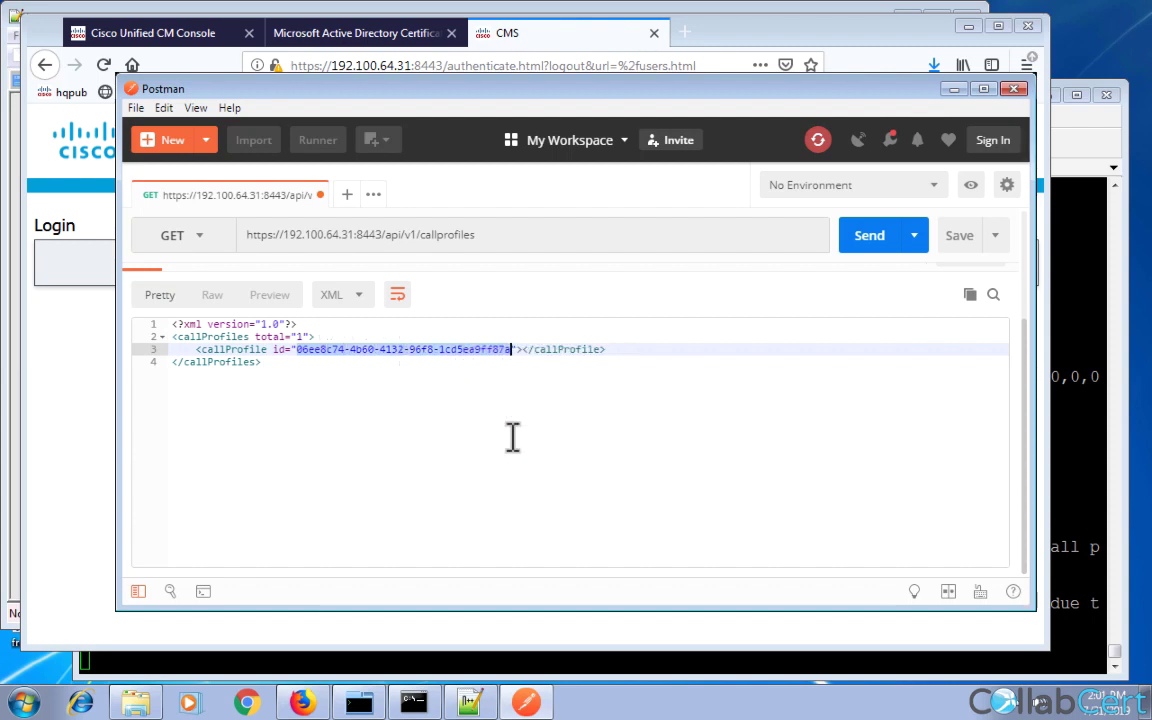
Append '/' and the copied id to the callprofiles URL and send the GET.
{"action": "left_click", "coordinate": [493, 236]}
{"action": "type", "text": "/"}
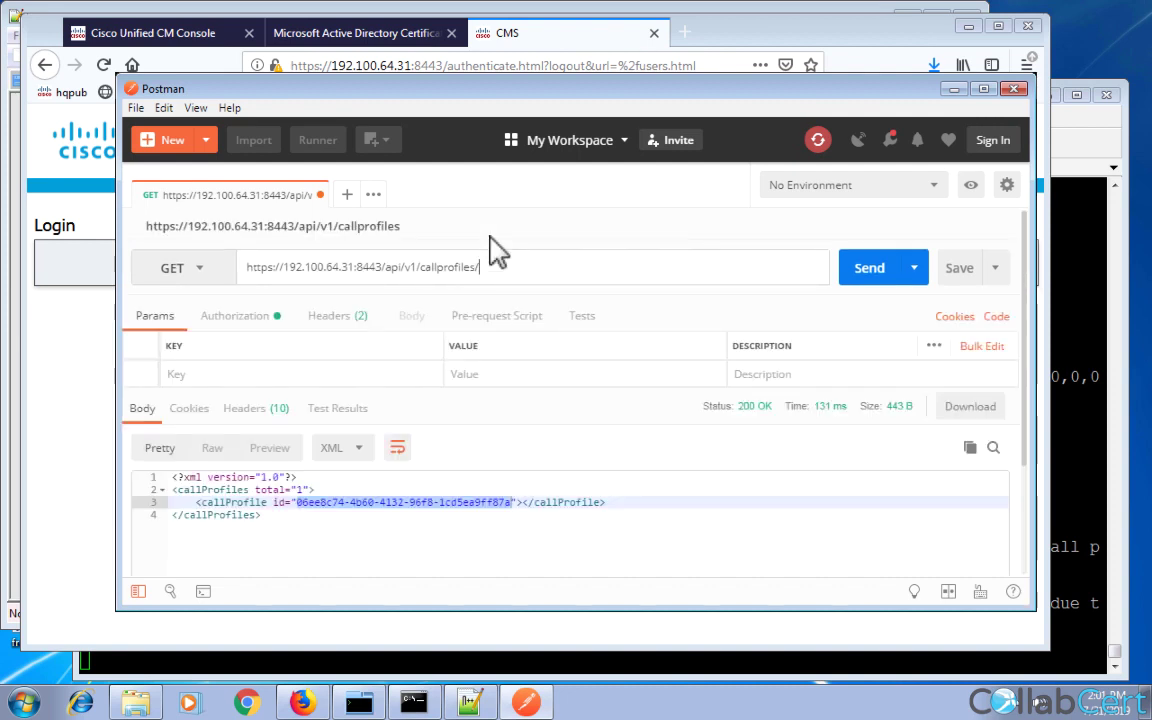
{"action": "right_click", "coordinate": [500, 268]}
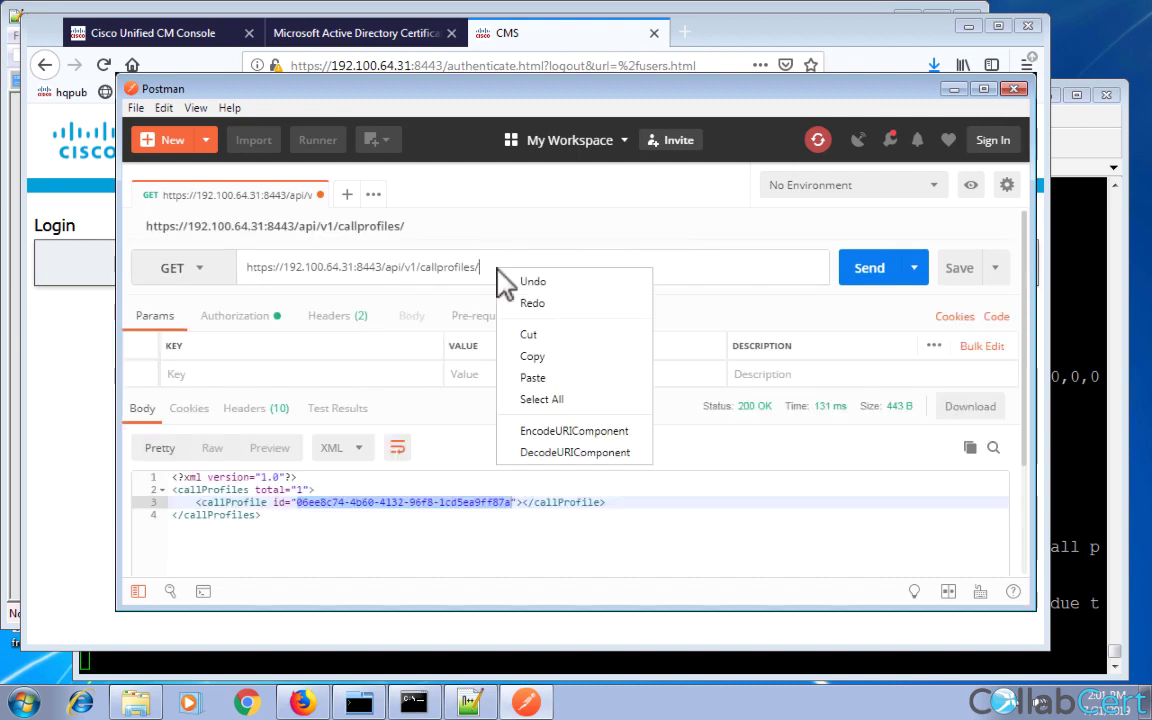
{"action": "left_click", "coordinate": [536, 380]}
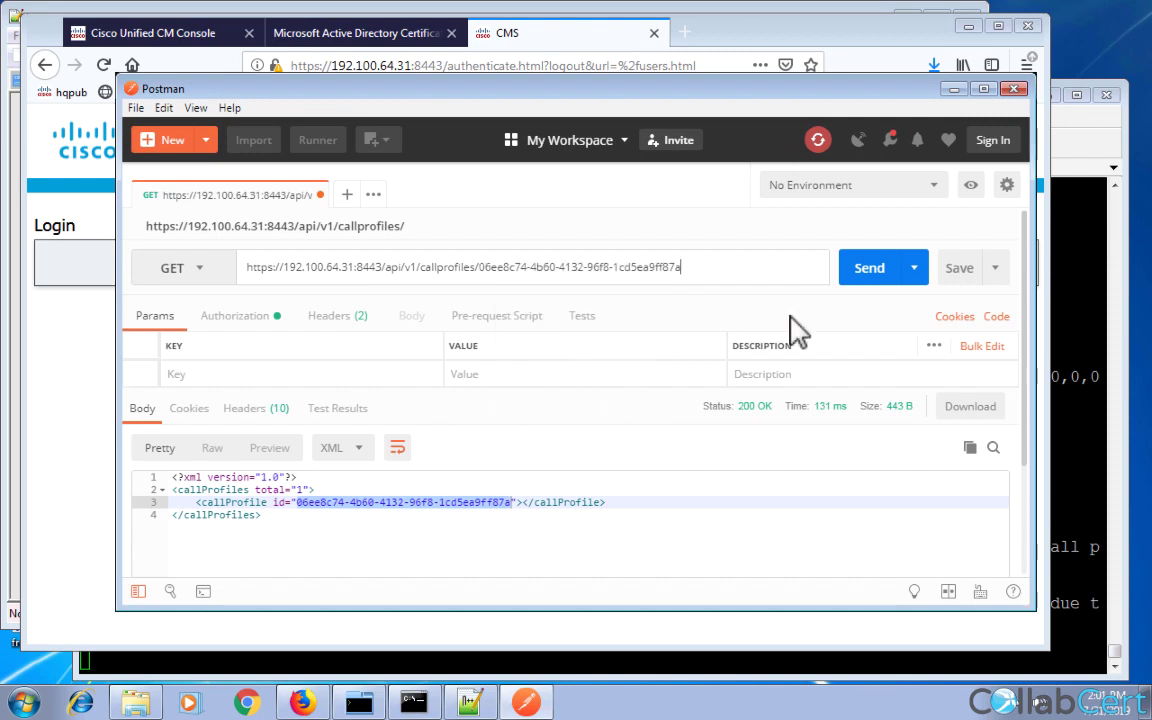
{"action": "left_click", "coordinate": [876, 275]}
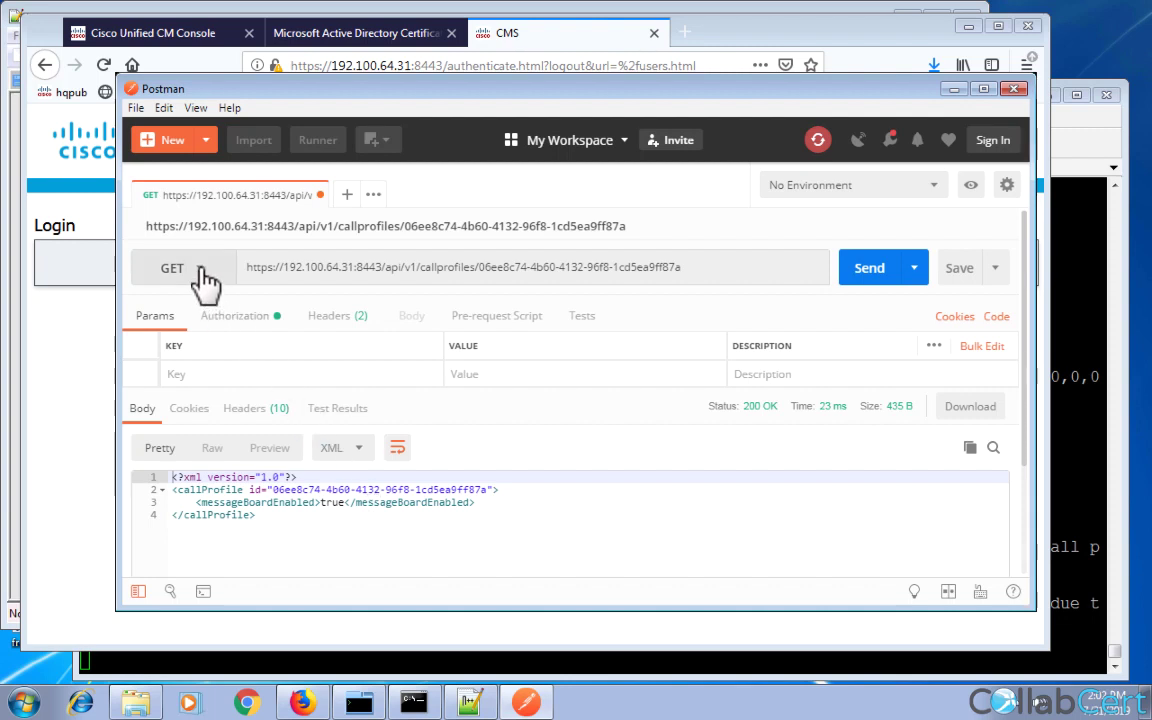
Change the URL path to system/profiles, fixing the 'profile' typo, and send the GET.
{"action": "left_click_drag", "start_coordinate": [420, 267], "coordinate": [527, 267]}
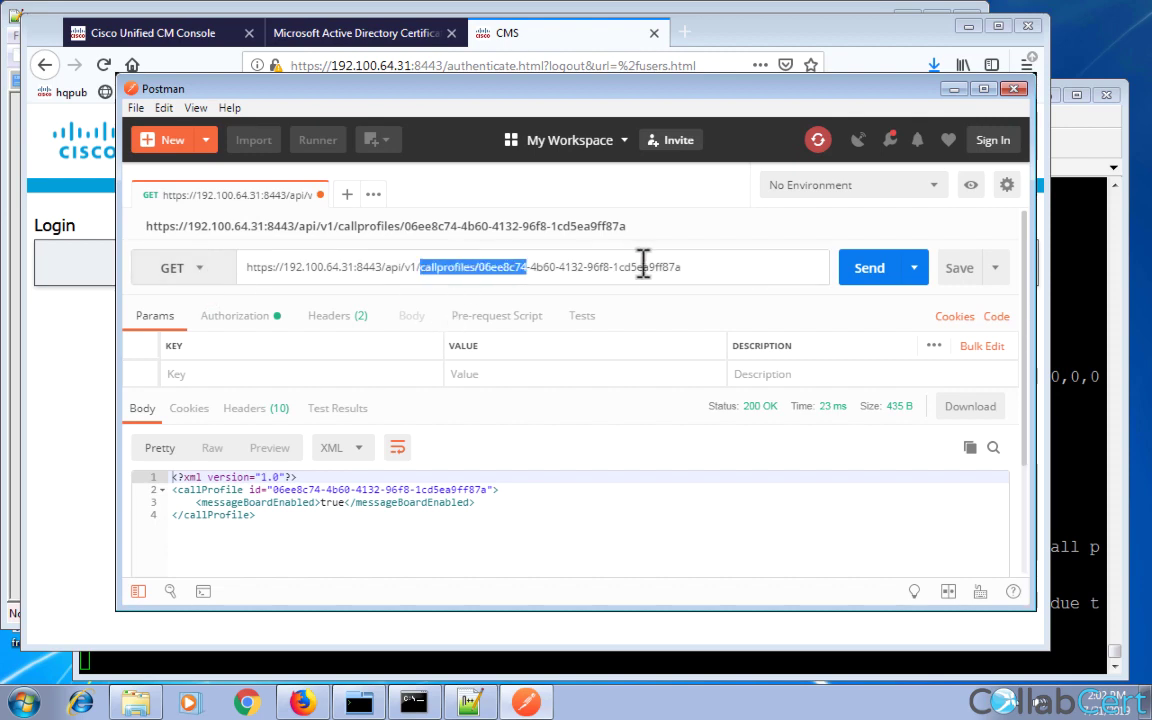
{"action": "left_click_drag", "start_coordinate": [643, 262], "coordinate": [655, 265]}
{"action": "key", "text": "BackSpace"}
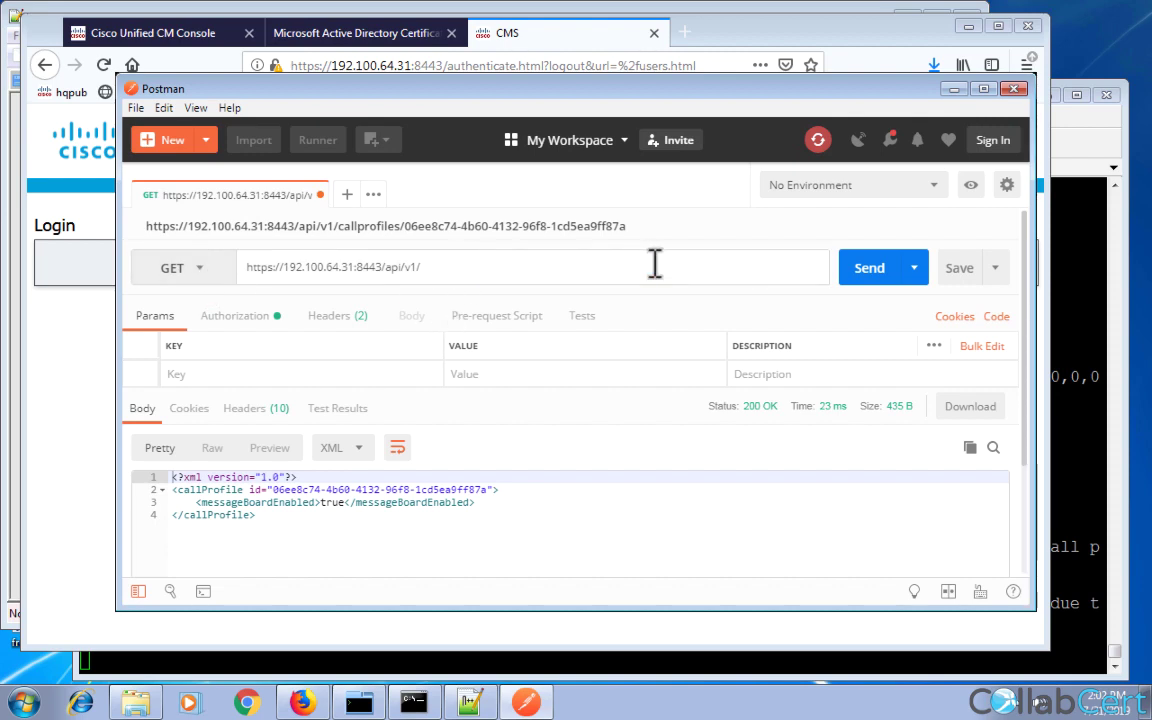
{"action": "type", "text": "sys"}
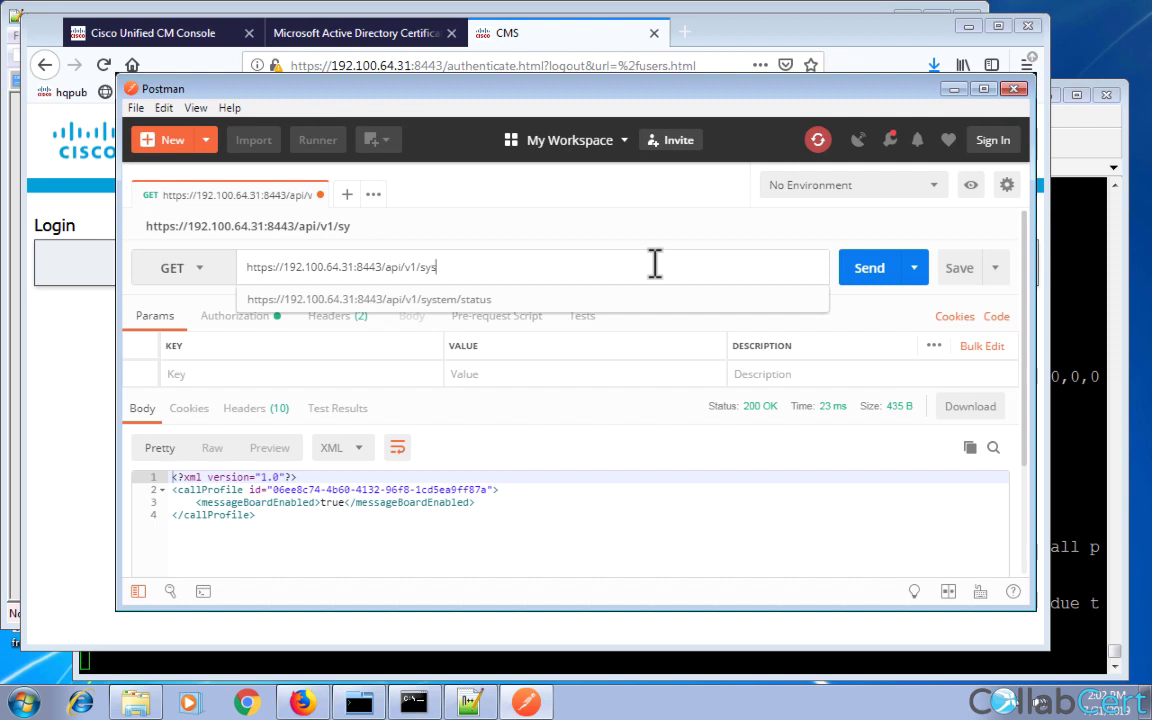
{"action": "type", "text": "tem/profile"}
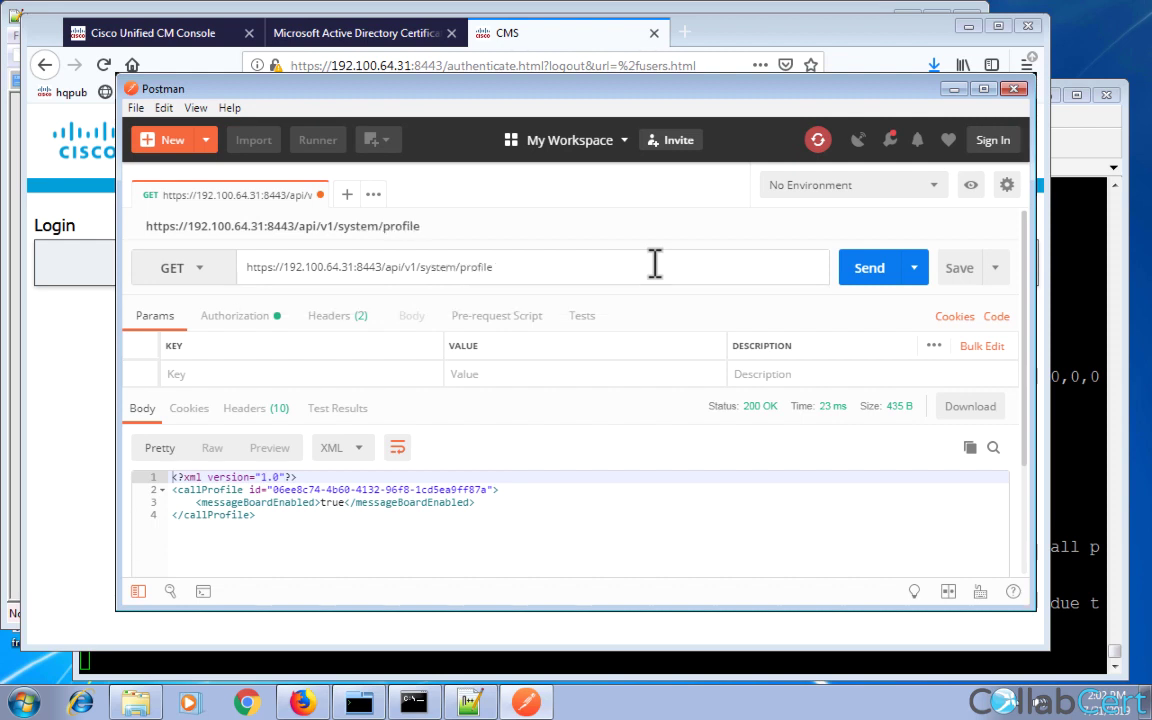
{"action": "left_click", "coordinate": [858, 280]}
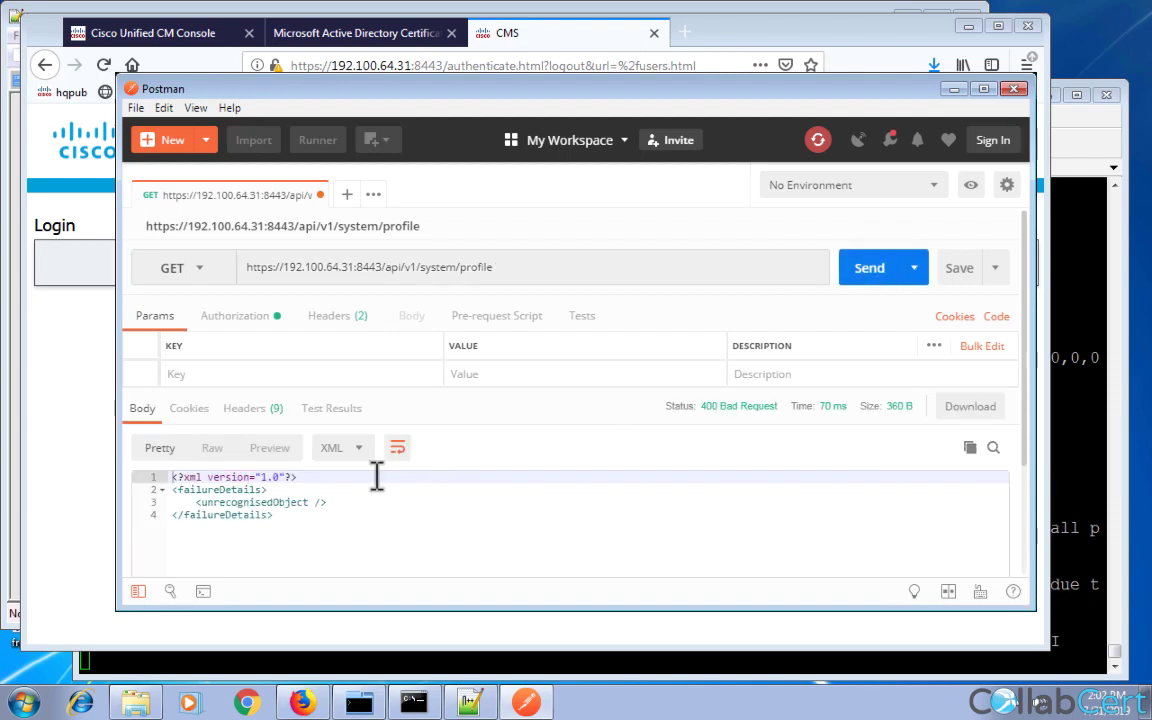
{"action": "left_click", "coordinate": [521, 268]}
{"action": "type", "text": "s"}
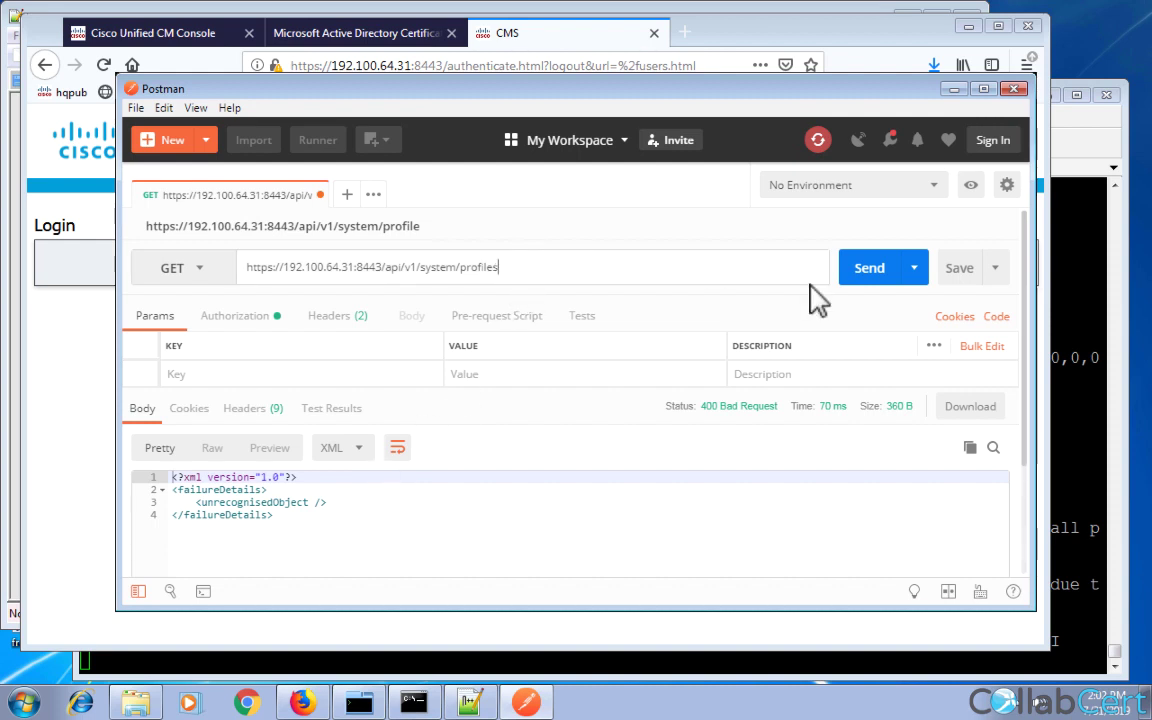
{"action": "left_click", "coordinate": [866, 270]}
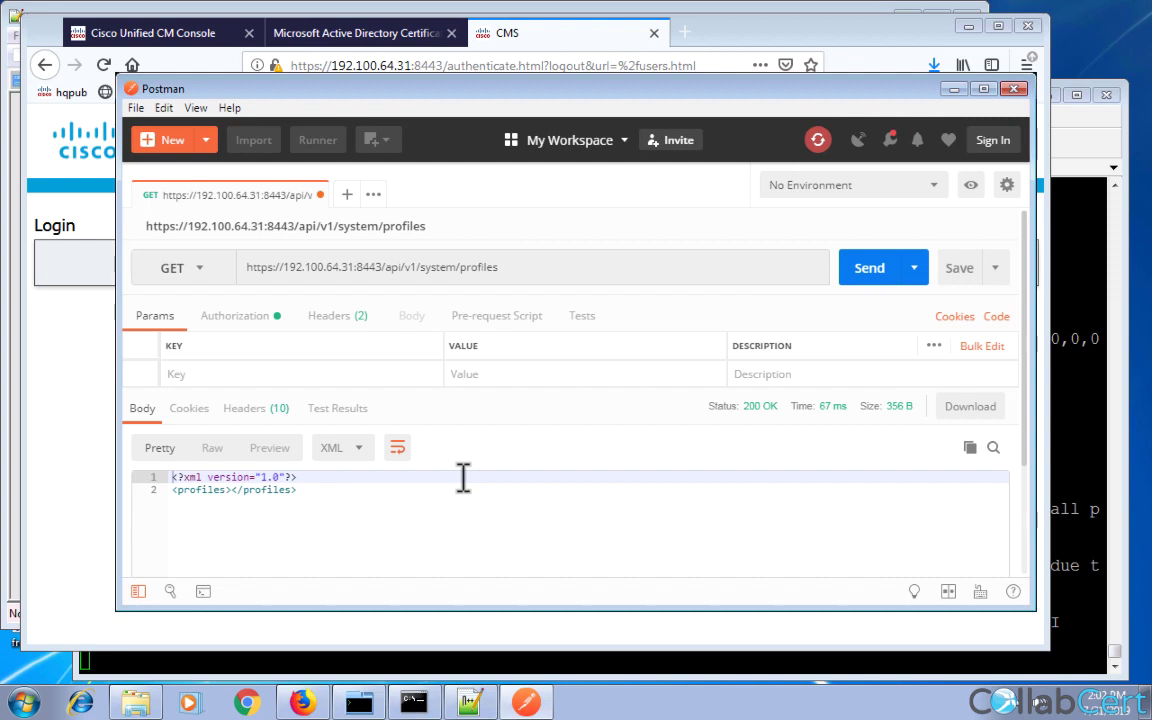
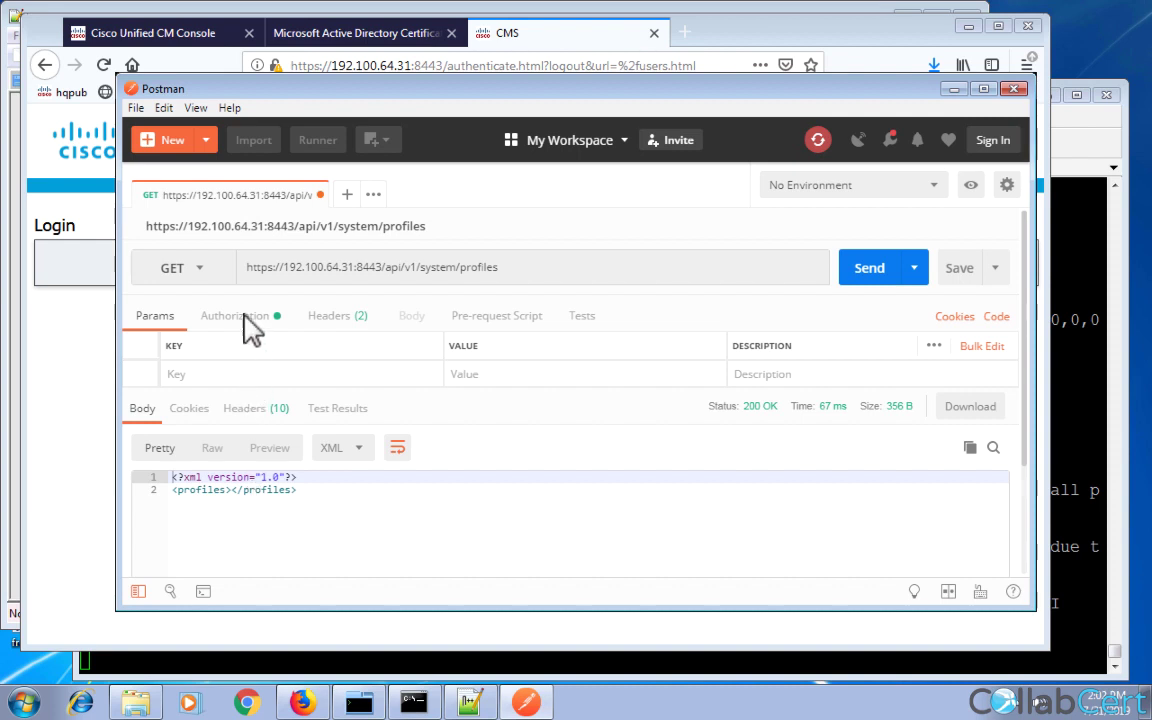
Make the system/profiles request a PUT, exclude messageBoardEnabled, and add a callprofile body key.
{"action": "left_click", "coordinate": [175, 272]}
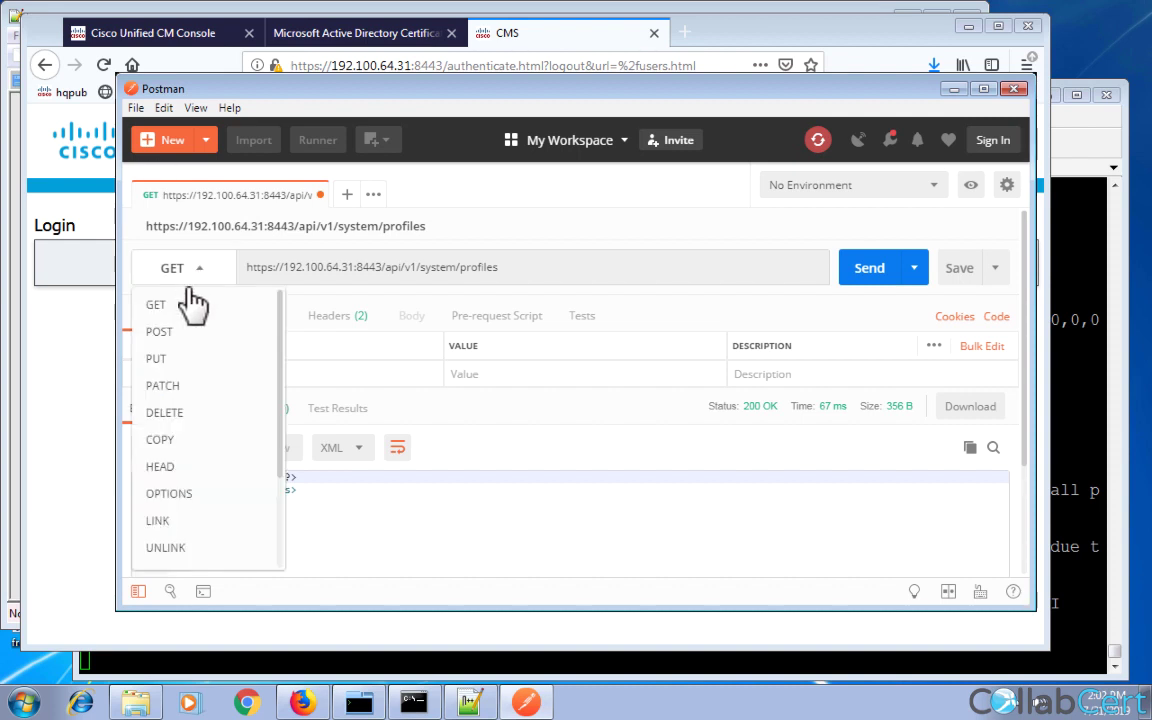
{"action": "left_click", "coordinate": [157, 358]}
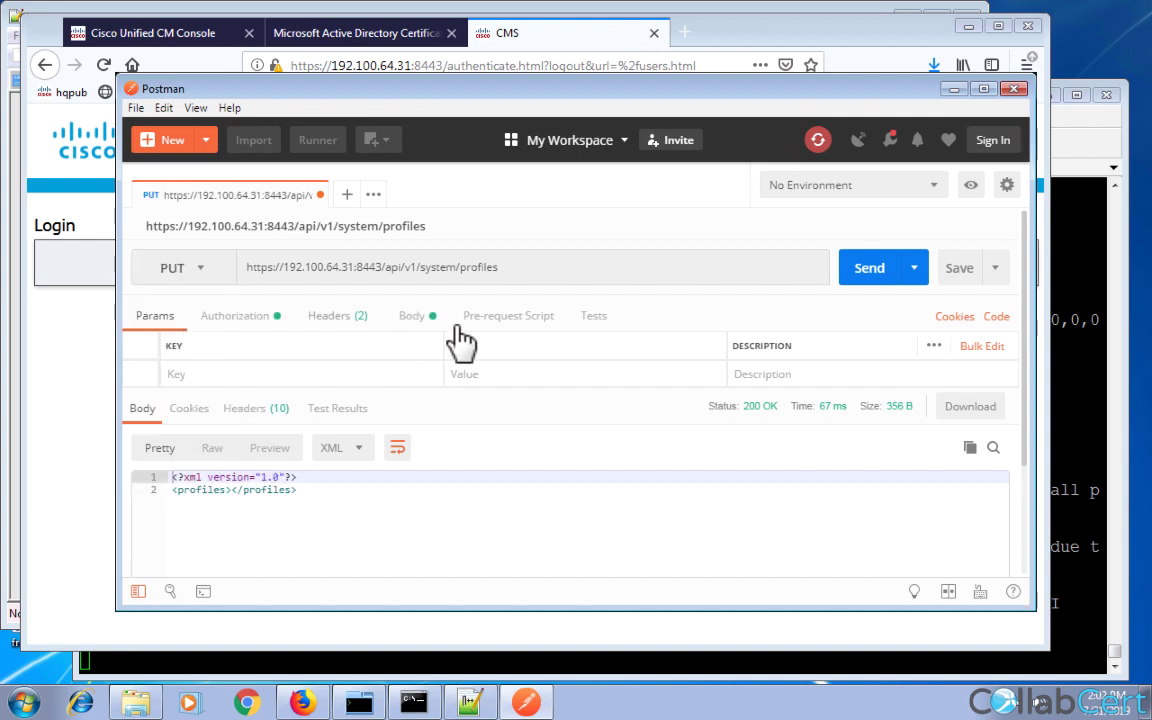
{"action": "left_click", "coordinate": [417, 318]}
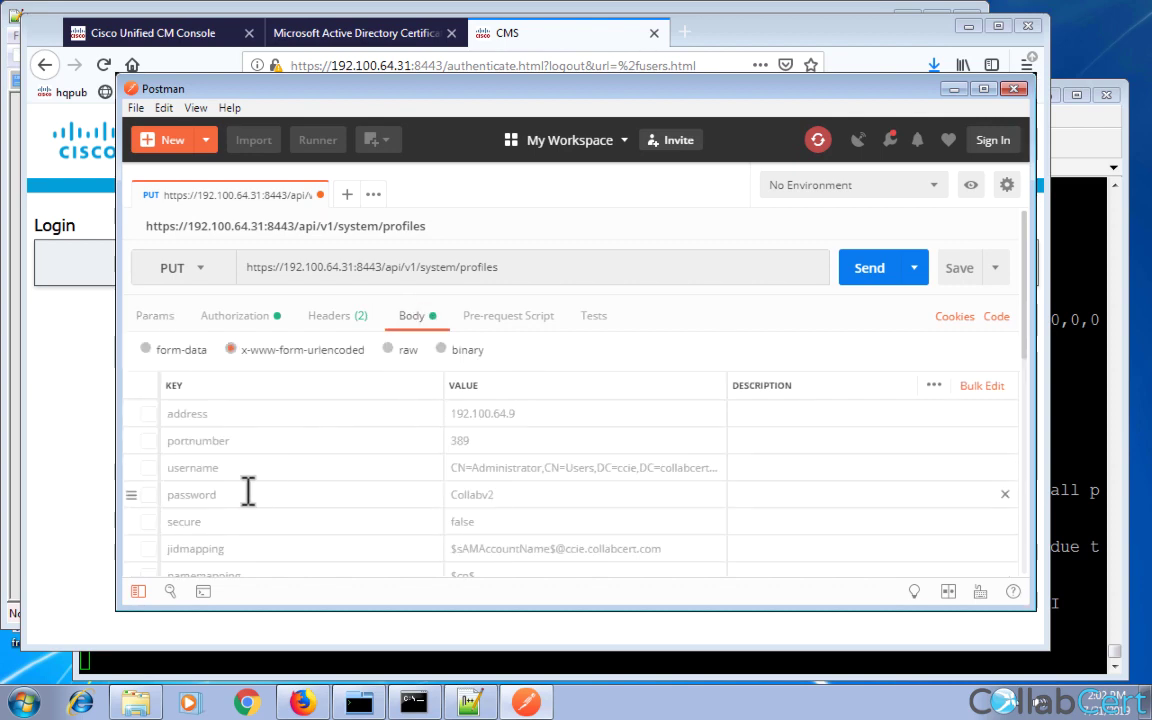
{"action": "scroll", "coordinate": [247, 500], "scroll_direction": "down", "scroll_amount": 3}
{"action": "scroll", "coordinate": [258, 516], "scroll_direction": "down", "scroll_amount": 3}
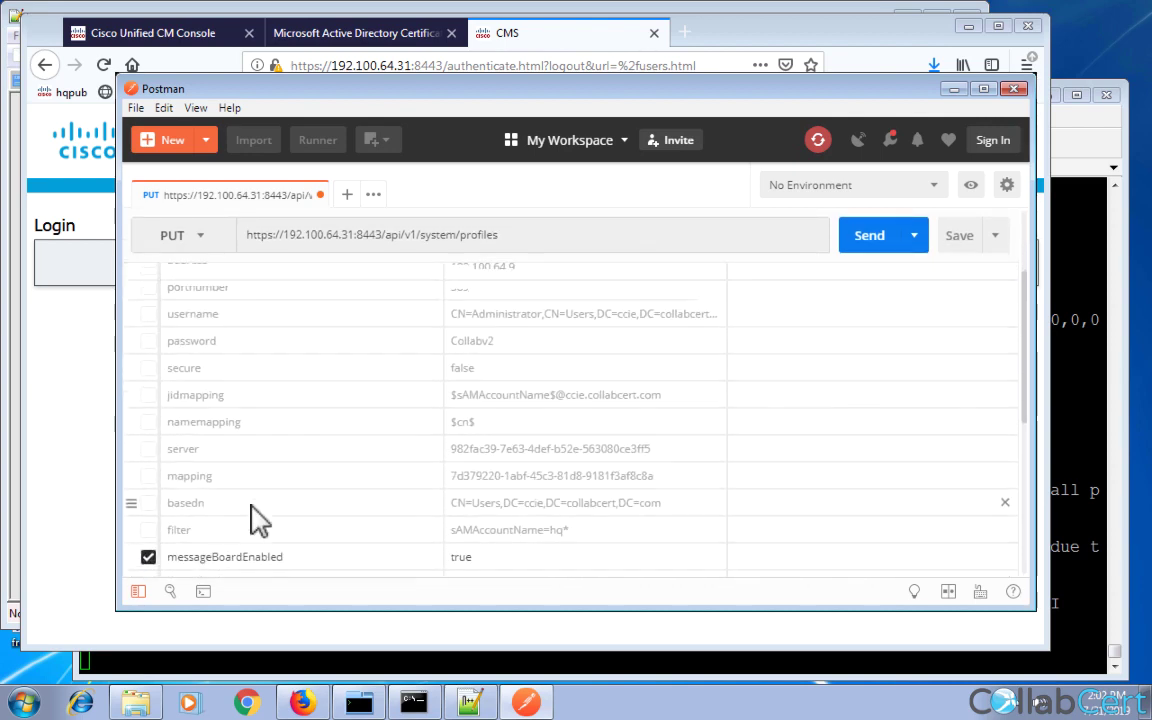
{"action": "left_click", "coordinate": [150, 463]}
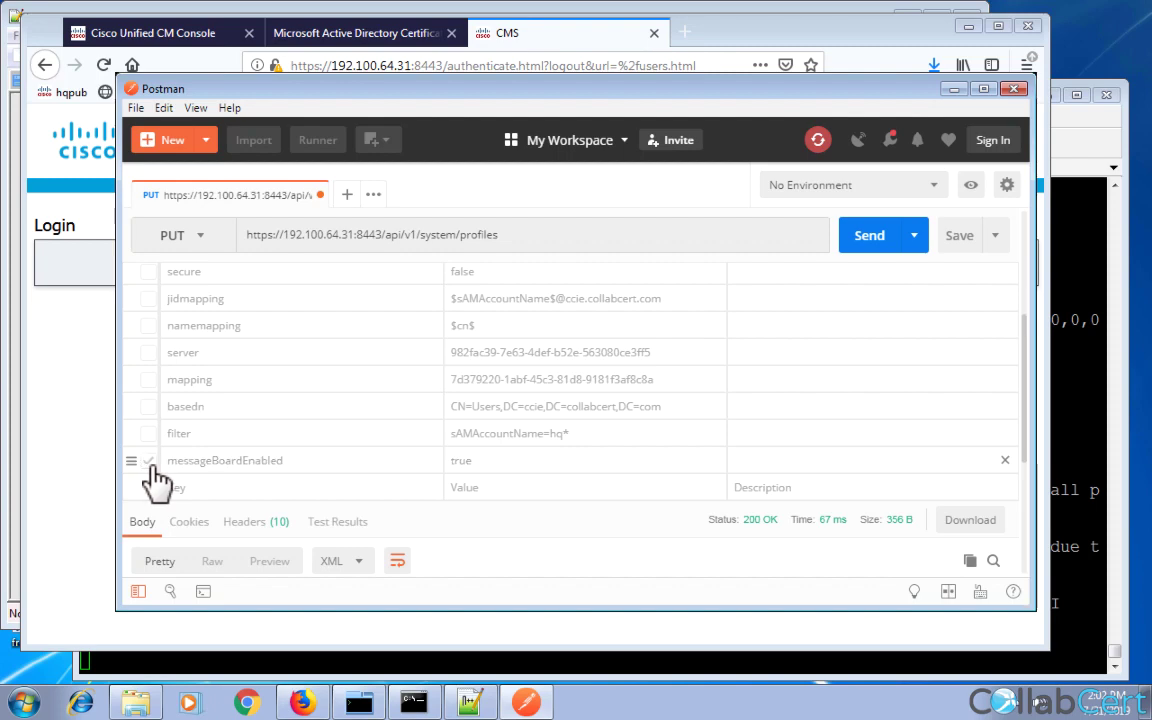
{"action": "left_click", "coordinate": [220, 490]}
{"action": "type", "text": "callprofi"}
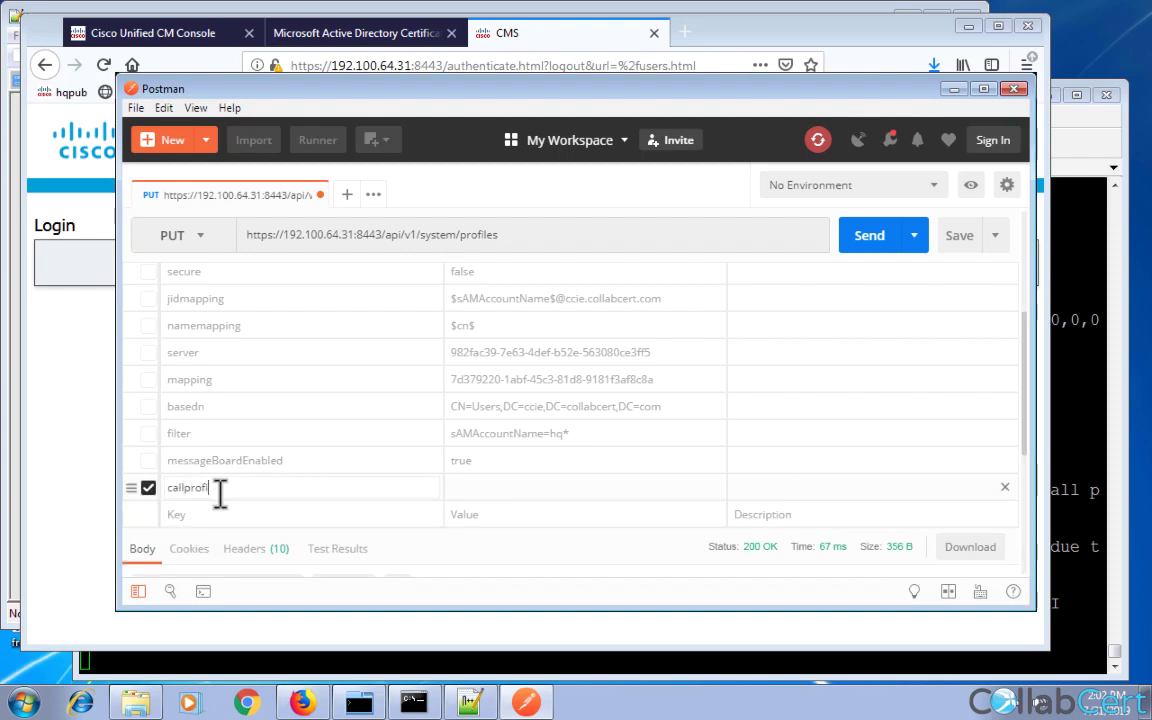
{"action": "type", "text": "le"}
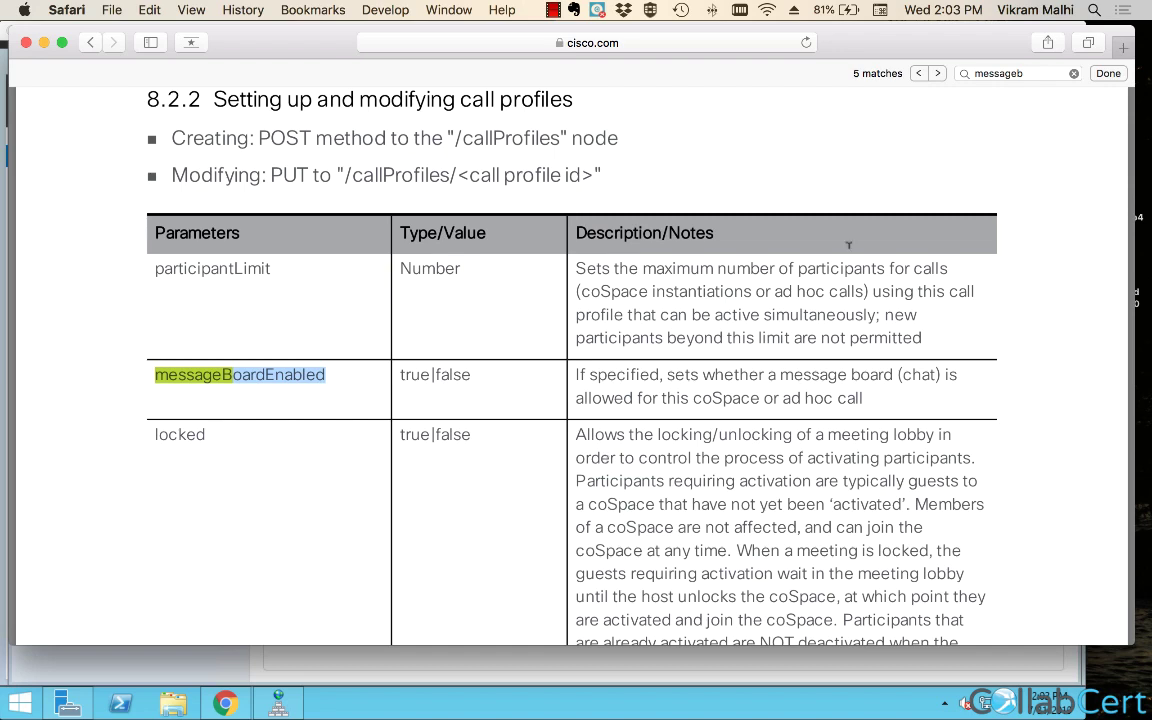
Search the API guide for 'system/prof' and highlight the callProfile parameter in section 10.5.2.
{"action": "left_click", "coordinate": [999, 73]}
{"action": "type", "text": "syst"}
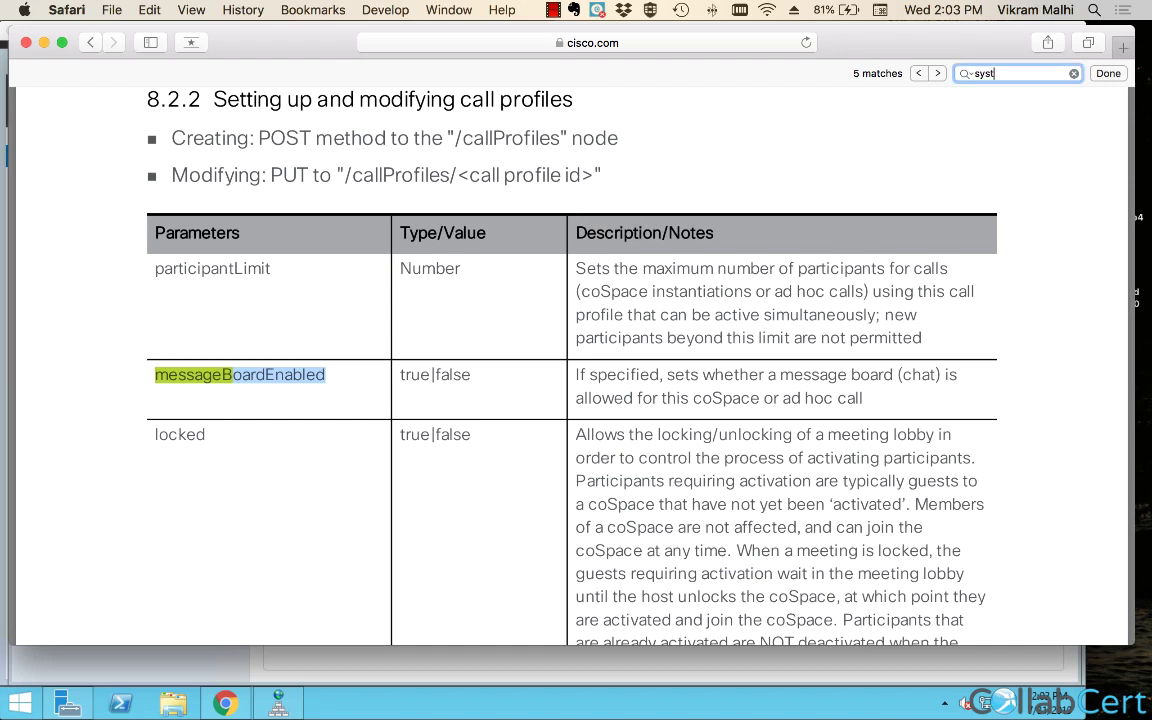
{"action": "type", "text": "em/prof"}
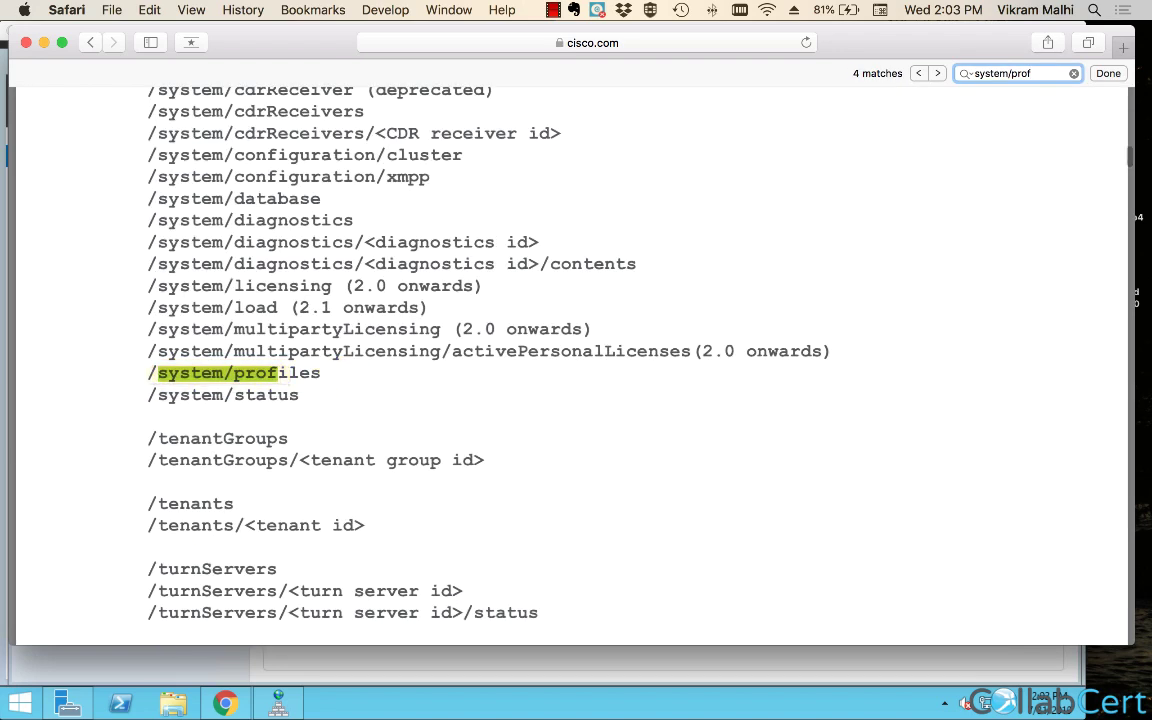
{"action": "key", "text": "Return"}
{"action": "key", "text": "Return"}
{"action": "key", "text": "Return"}
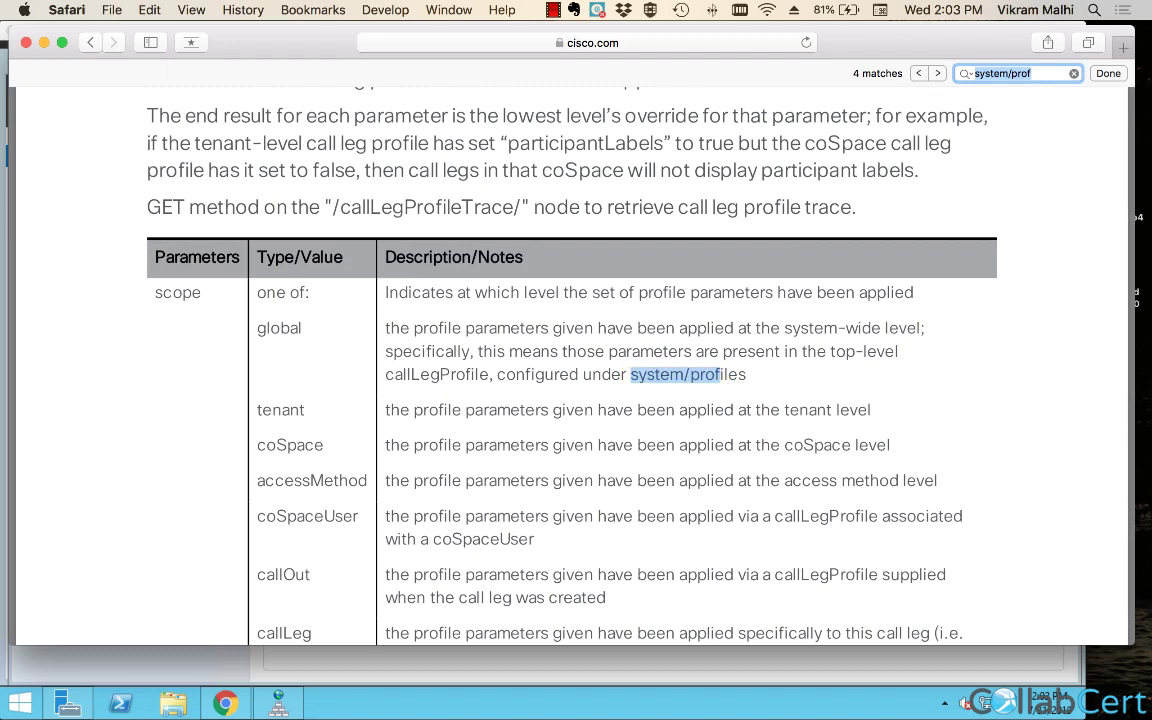
{"action": "key", "text": "Return"}
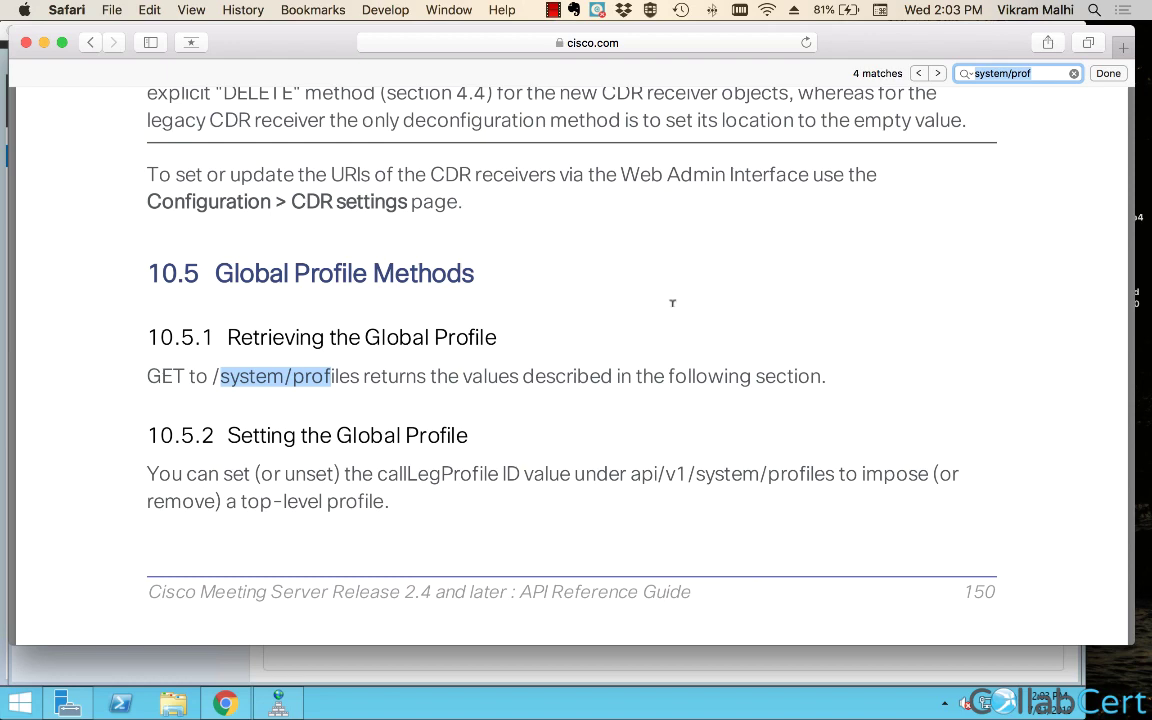
{"action": "scroll", "coordinate": [672, 302], "scroll_direction": "down", "scroll_amount": 4}
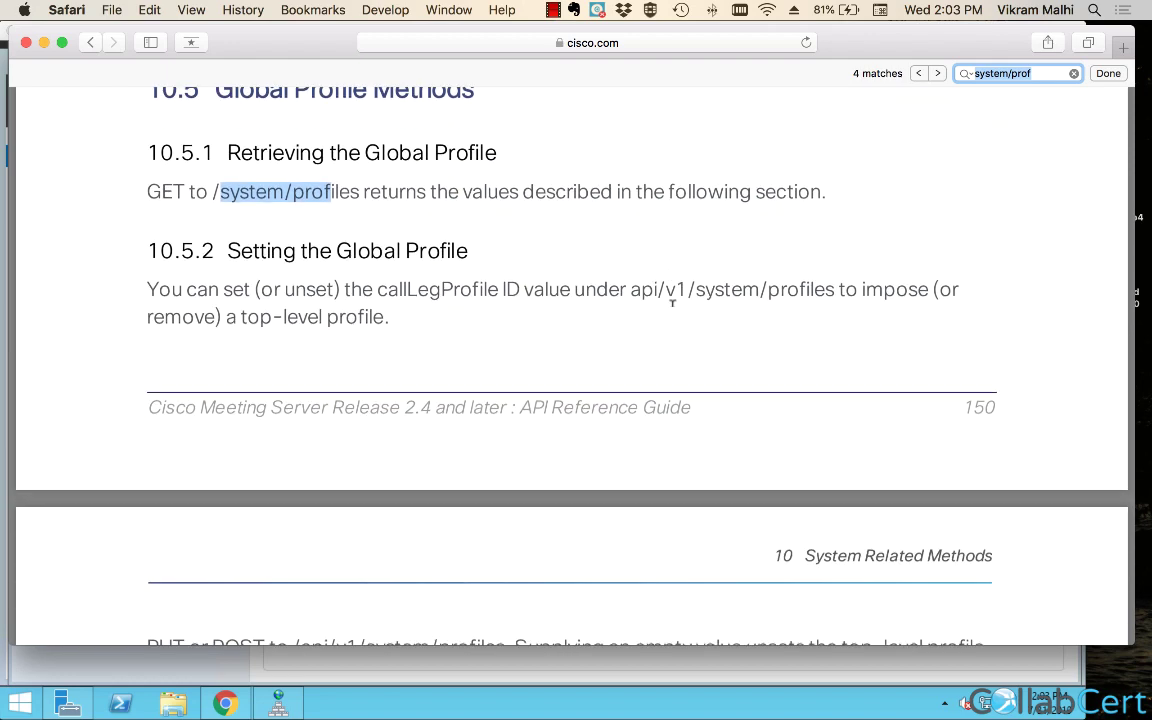
{"action": "scroll", "coordinate": [672, 302], "scroll_direction": "down", "scroll_amount": 8}
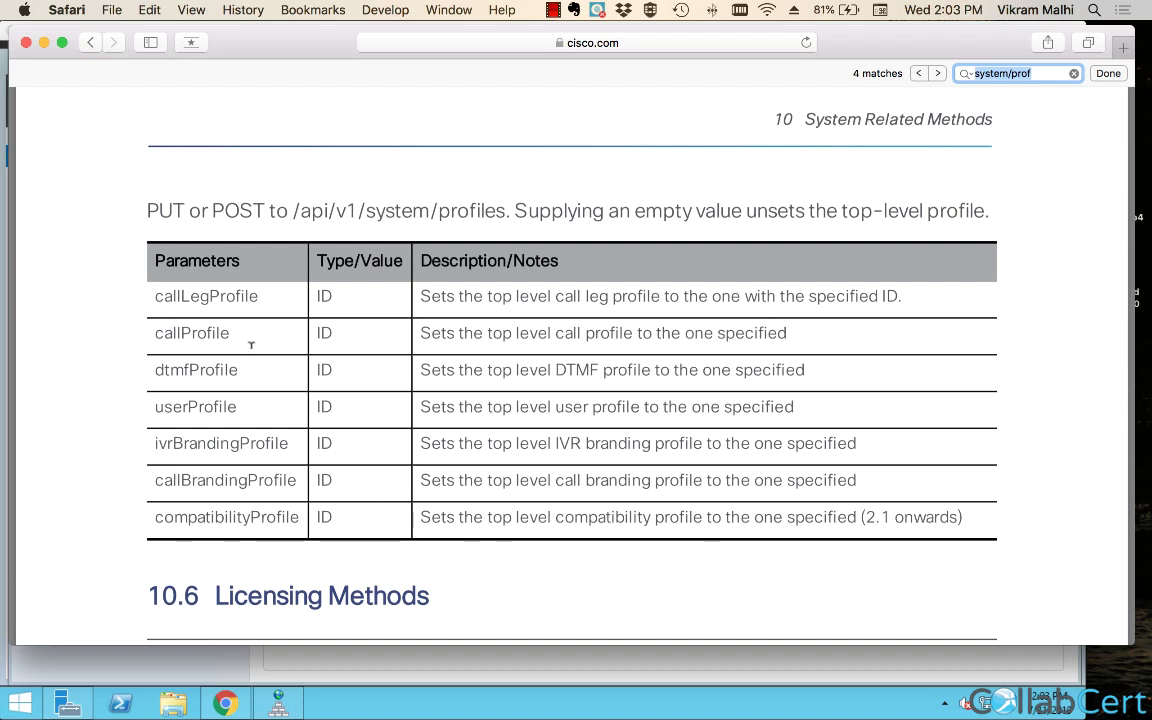
{"action": "double_click", "coordinate": [201, 339]}
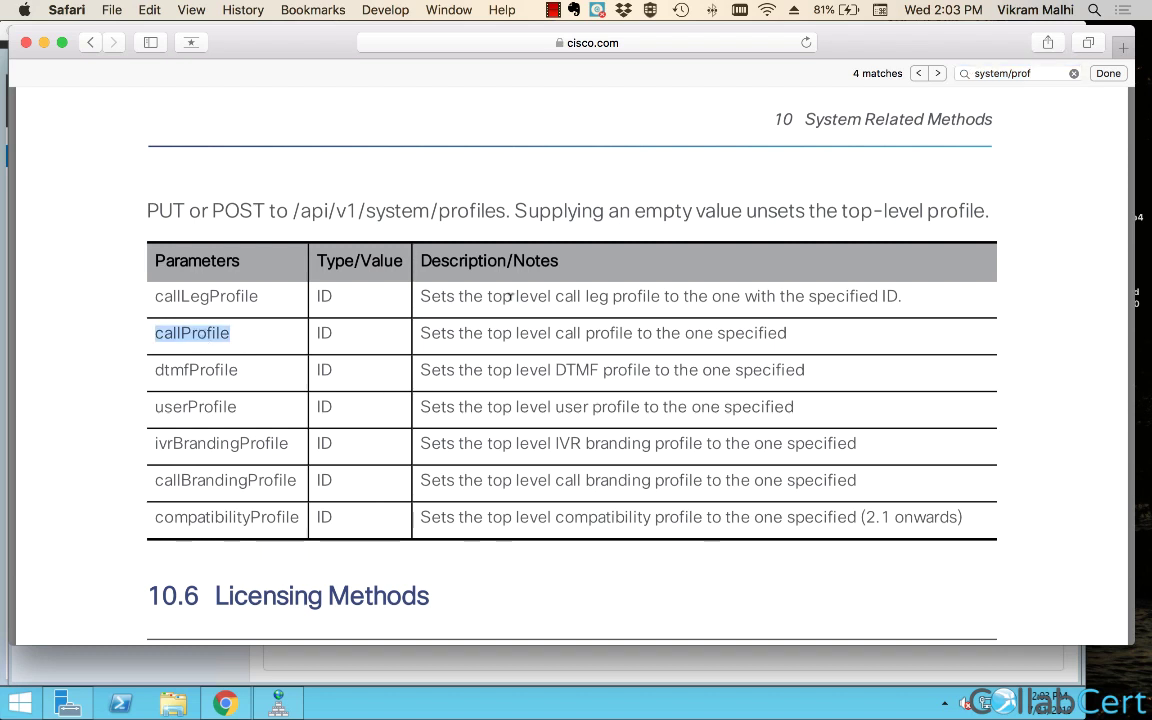
{"action": "left_click_drag", "start_coordinate": [381, 205], "coordinate": [466, 211]}
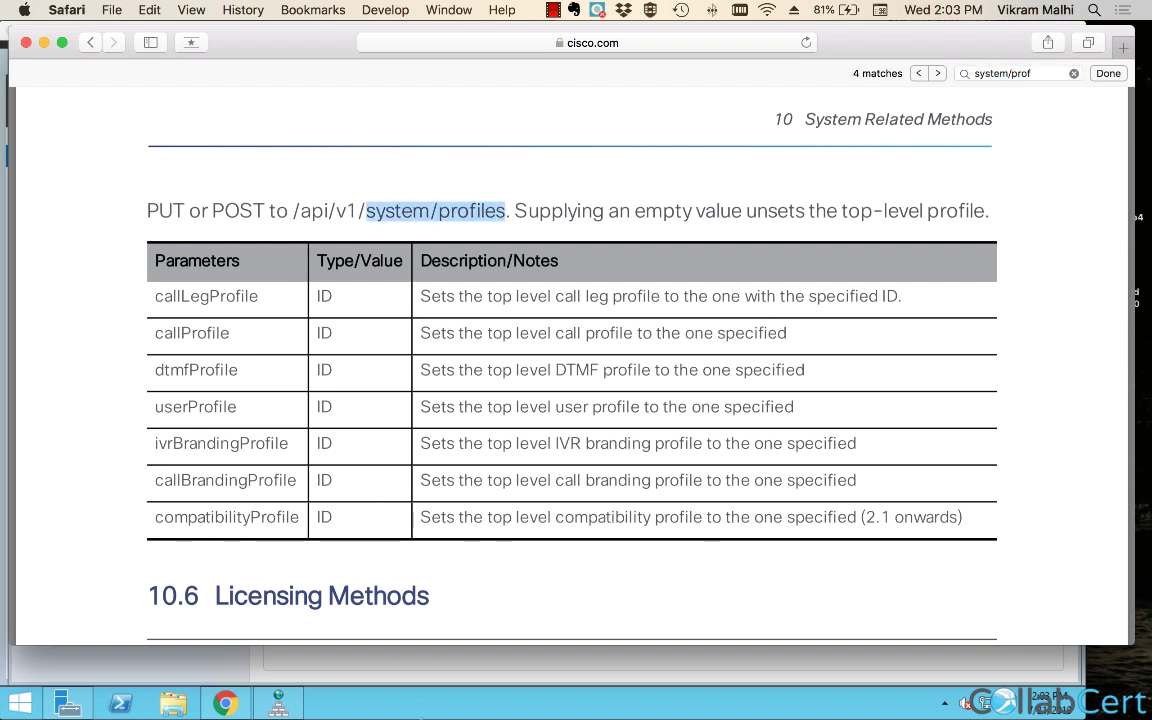
{"action": "left_click", "coordinate": [300, 692]}
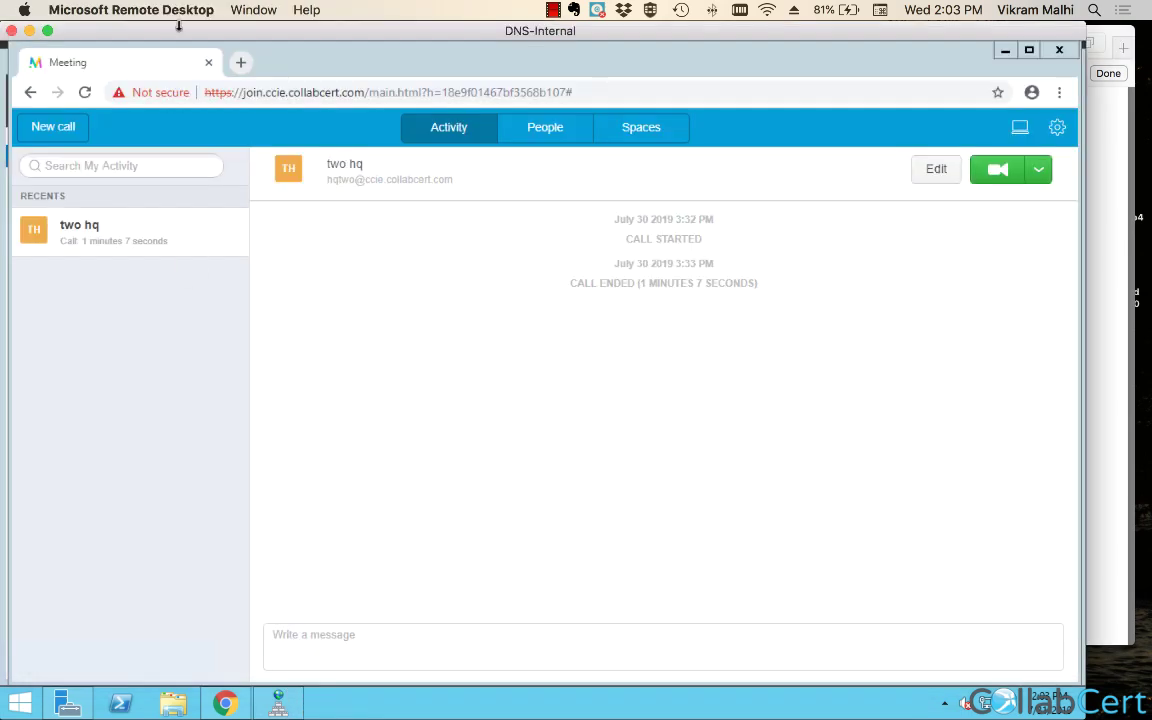
On HQ-PC, set callprofile to 06ee8c74-4b60-4132-96f8-1cd5ea9ff87a and send the PUT.
{"action": "left_click", "coordinate": [256, 12]}
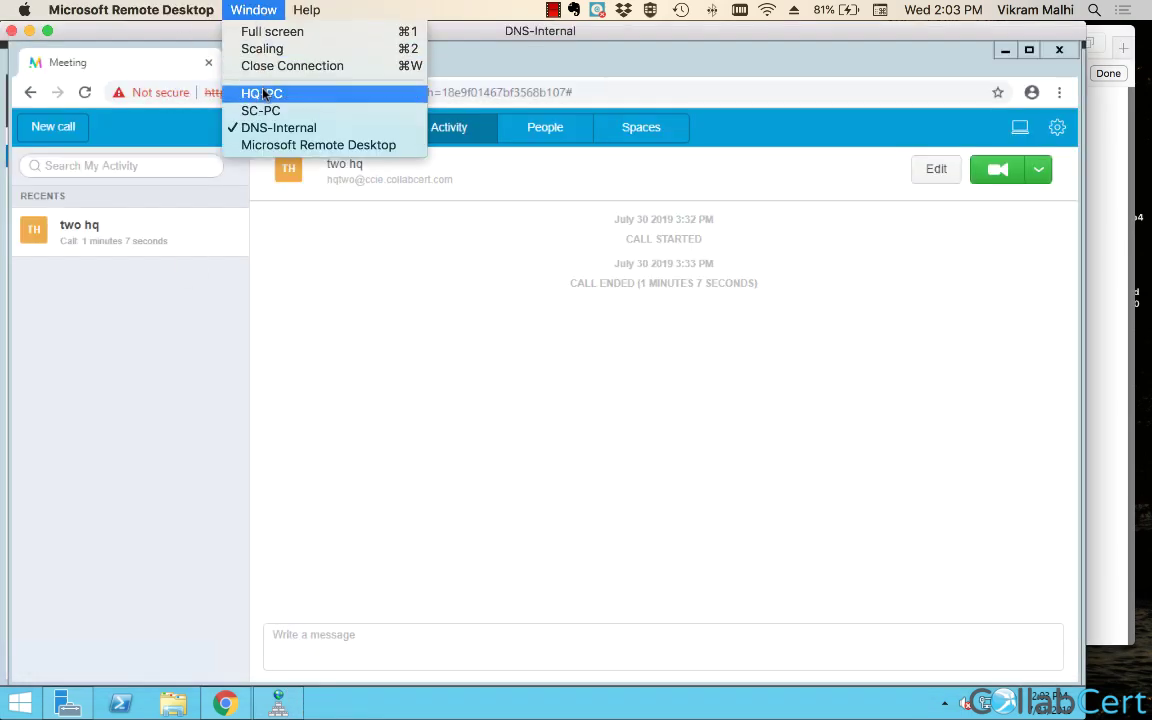
{"action": "left_click", "coordinate": [262, 94]}
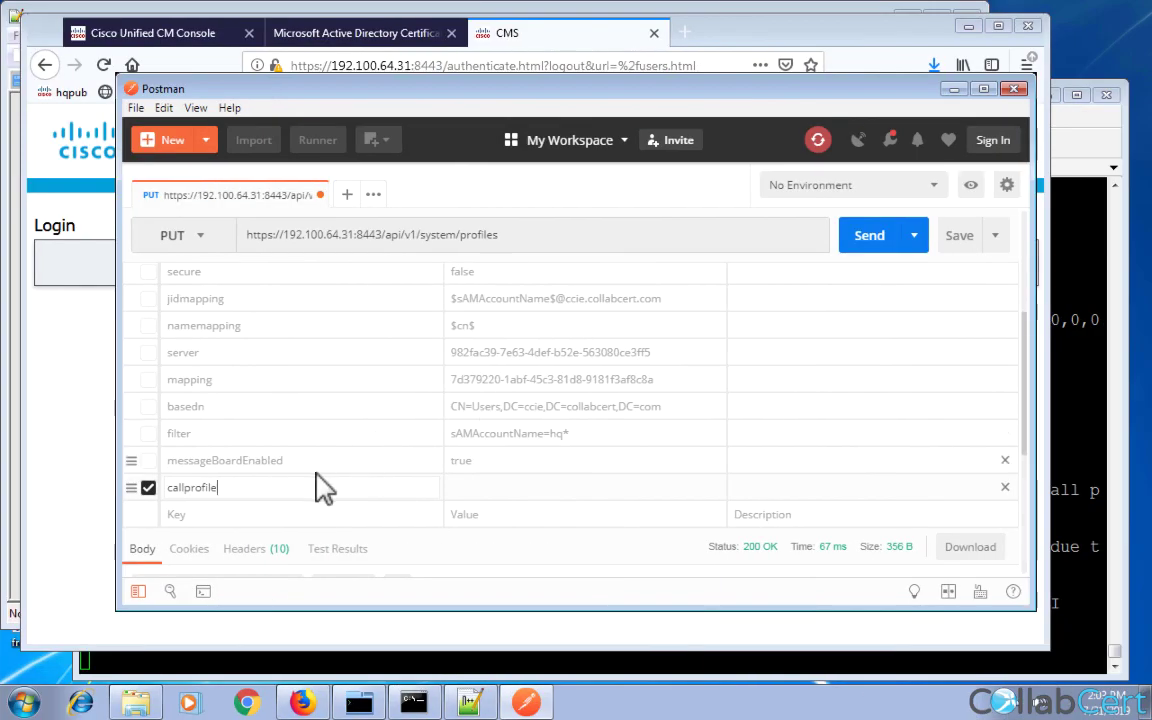
{"action": "left_click", "coordinate": [466, 494]}
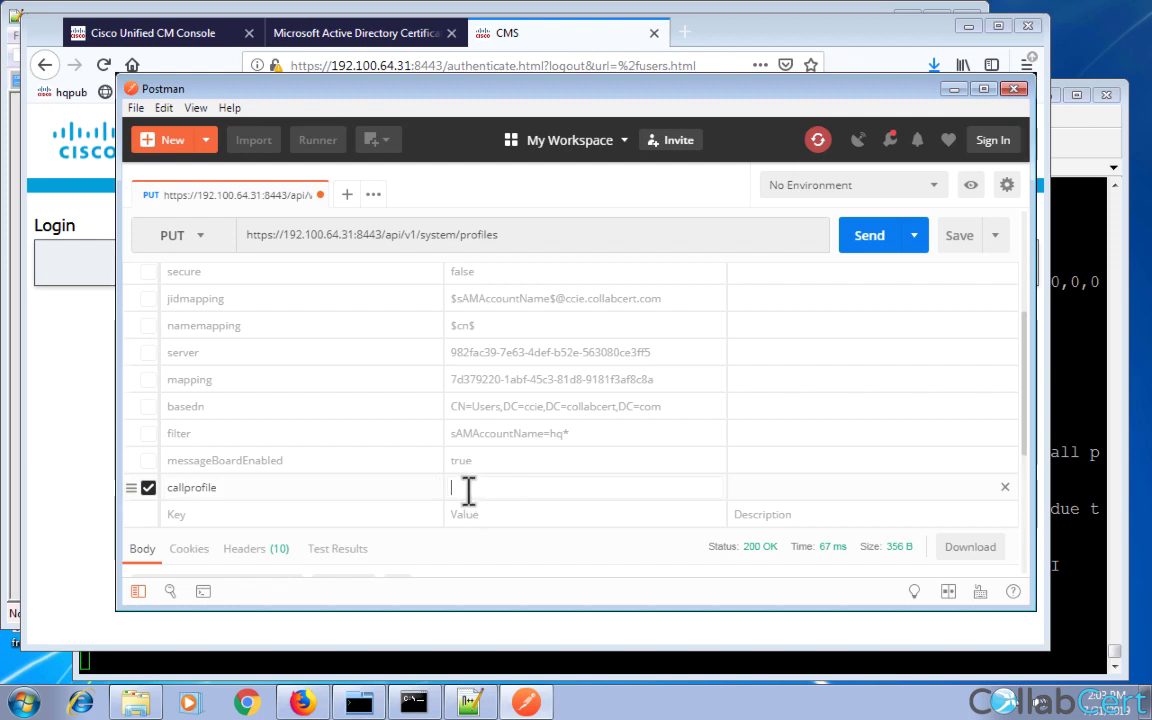
{"action": "type", "text": "06ae8c74-4b60-4132-96f8-1cd5ea9ff87a"}
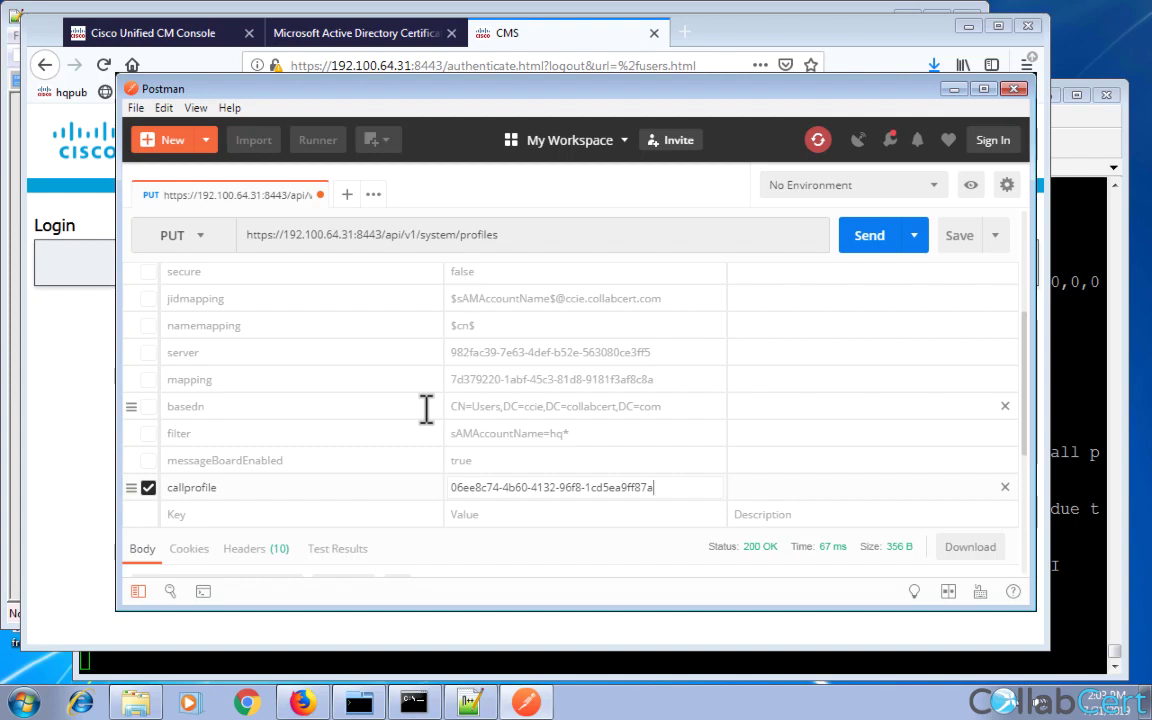
{"action": "left_click", "coordinate": [880, 250]}
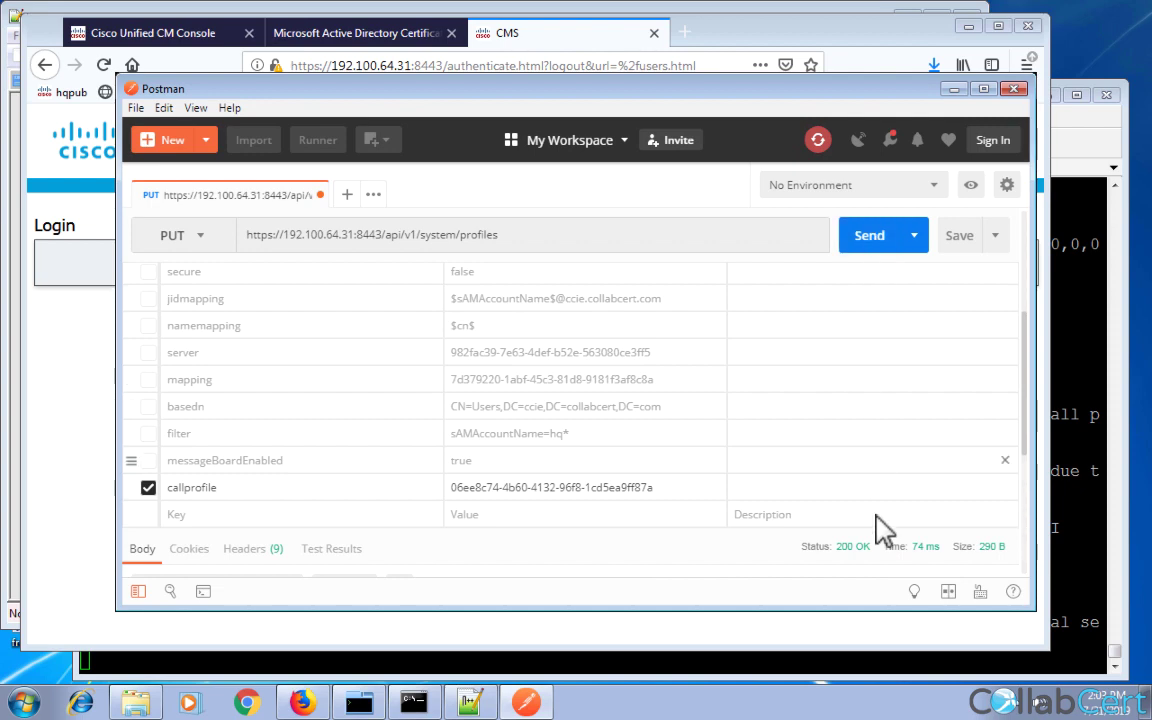
Send a GET on system/profiles to confirm the global callProfile is set.
{"action": "left_click", "coordinate": [196, 243]}
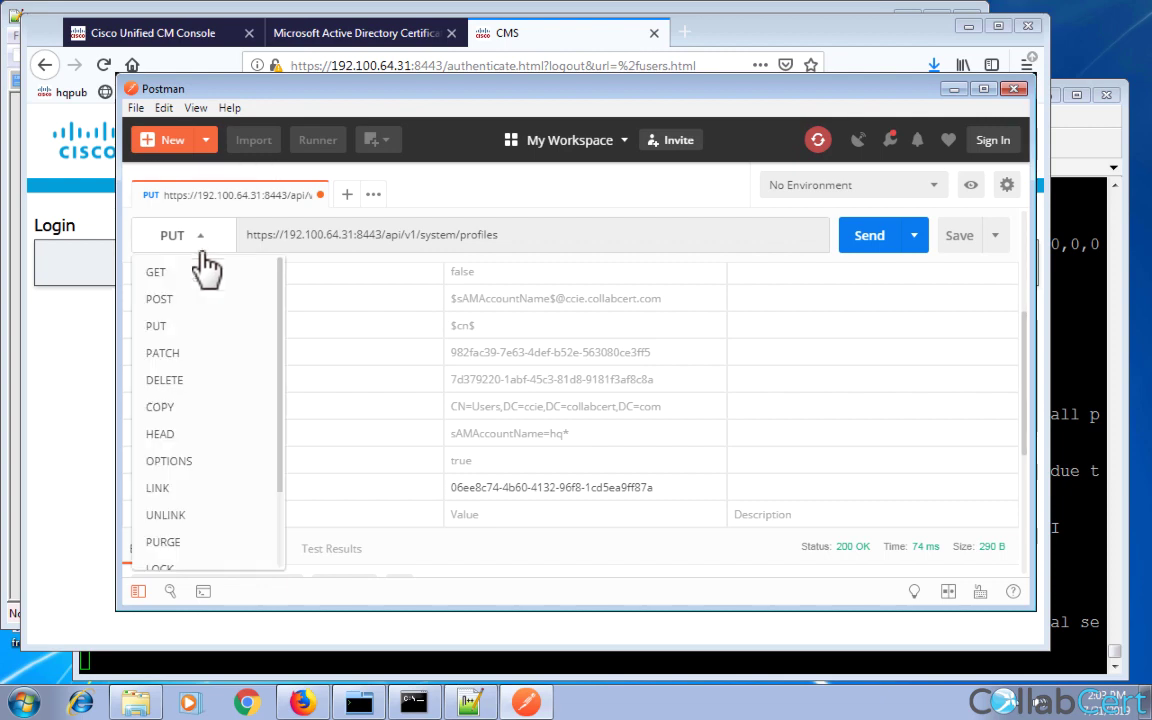
{"action": "left_click", "coordinate": [174, 272]}
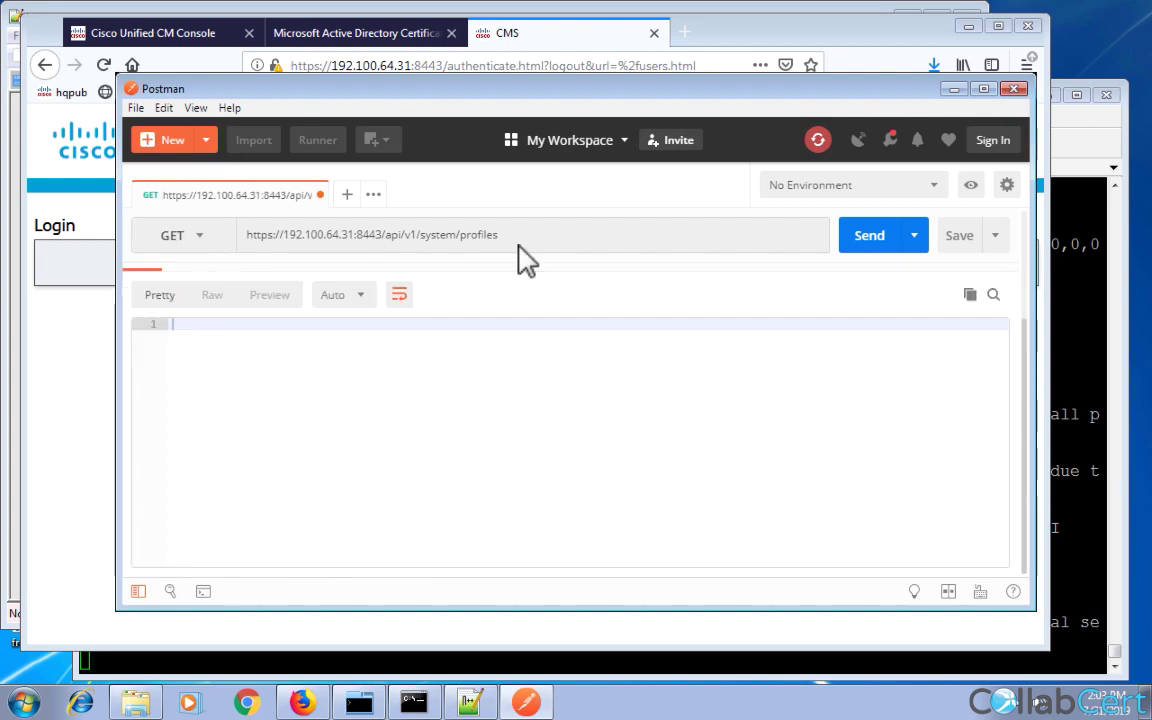
{"action": "left_click", "coordinate": [870, 240]}
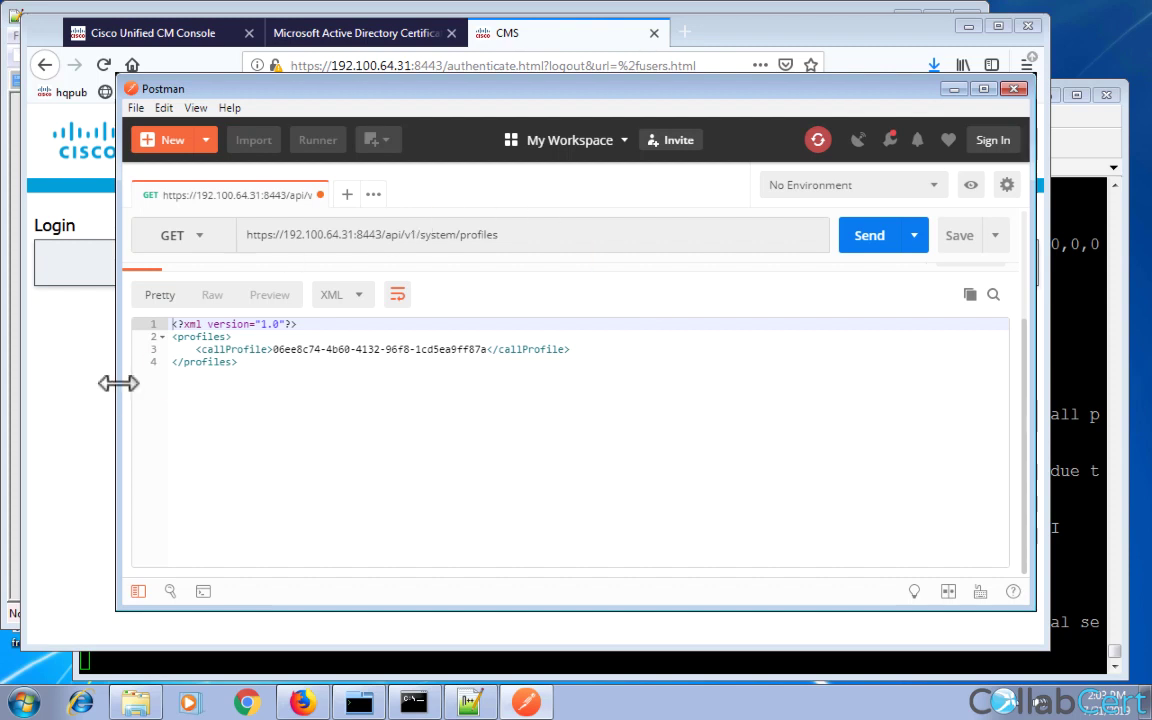
{"action": "left_click", "coordinate": [73, 362]}
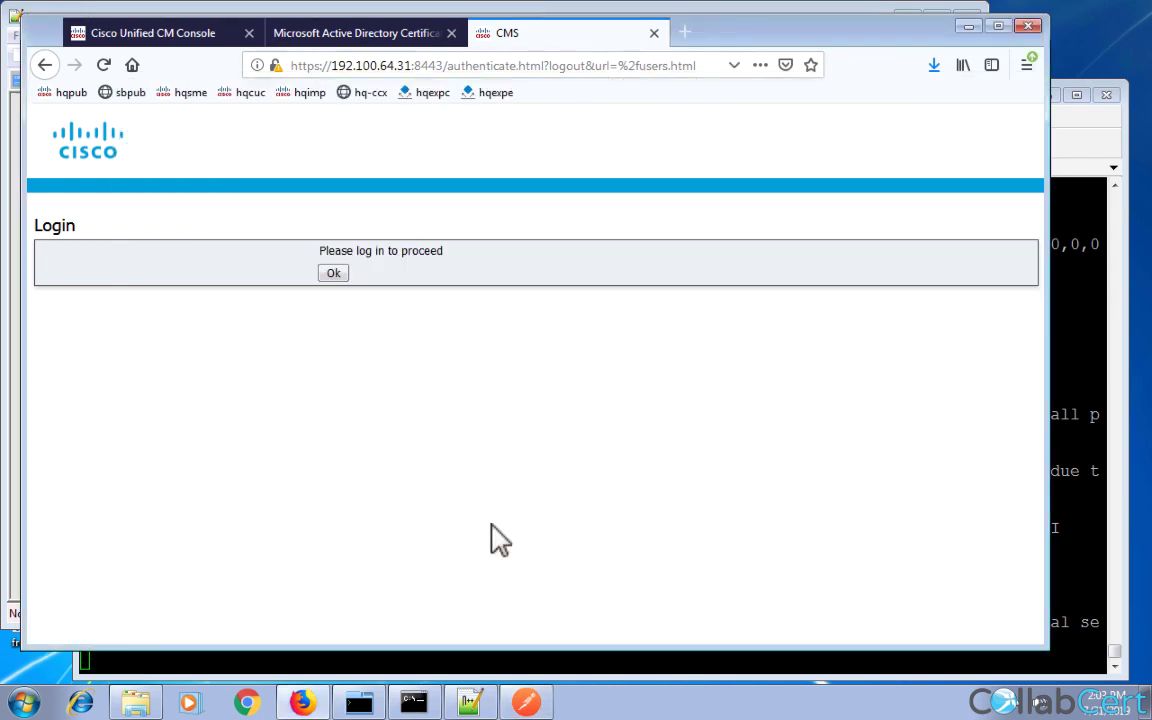
On SC-PC, sign out of two hq and sign in with the one hq account's credentials.
{"action": "mouse_move", "coordinate": [408, 10]}
{"action": "left_click", "coordinate": [254, 10]}
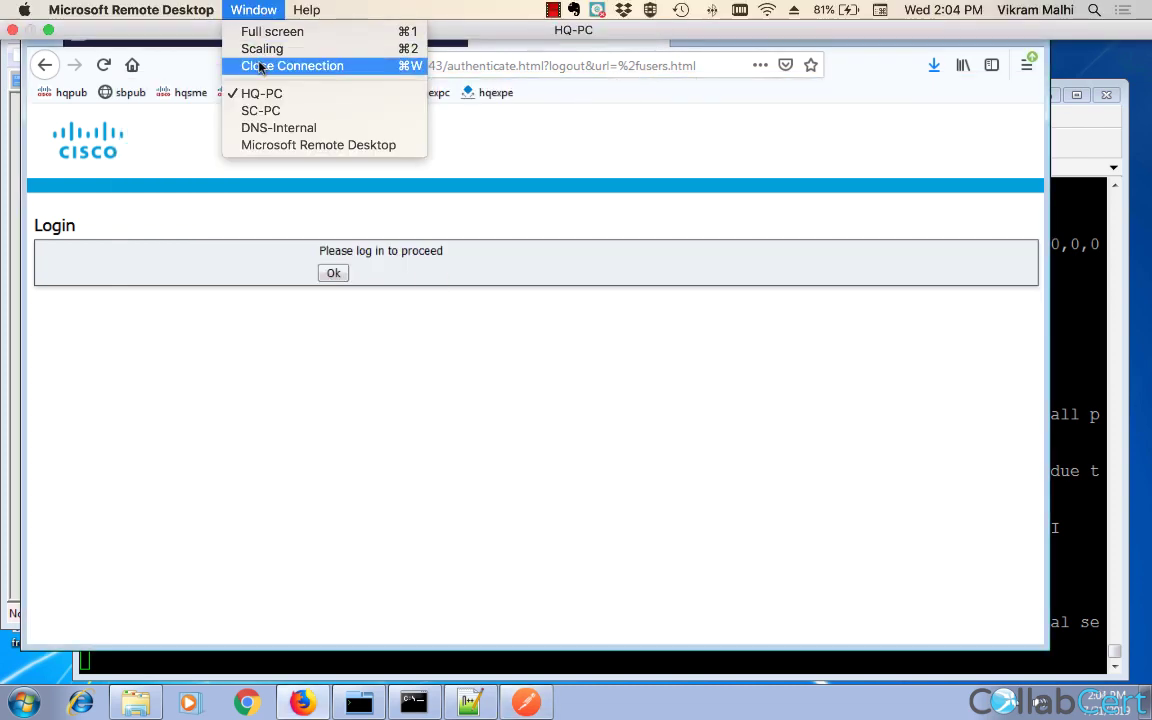
{"action": "left_click", "coordinate": [267, 110]}
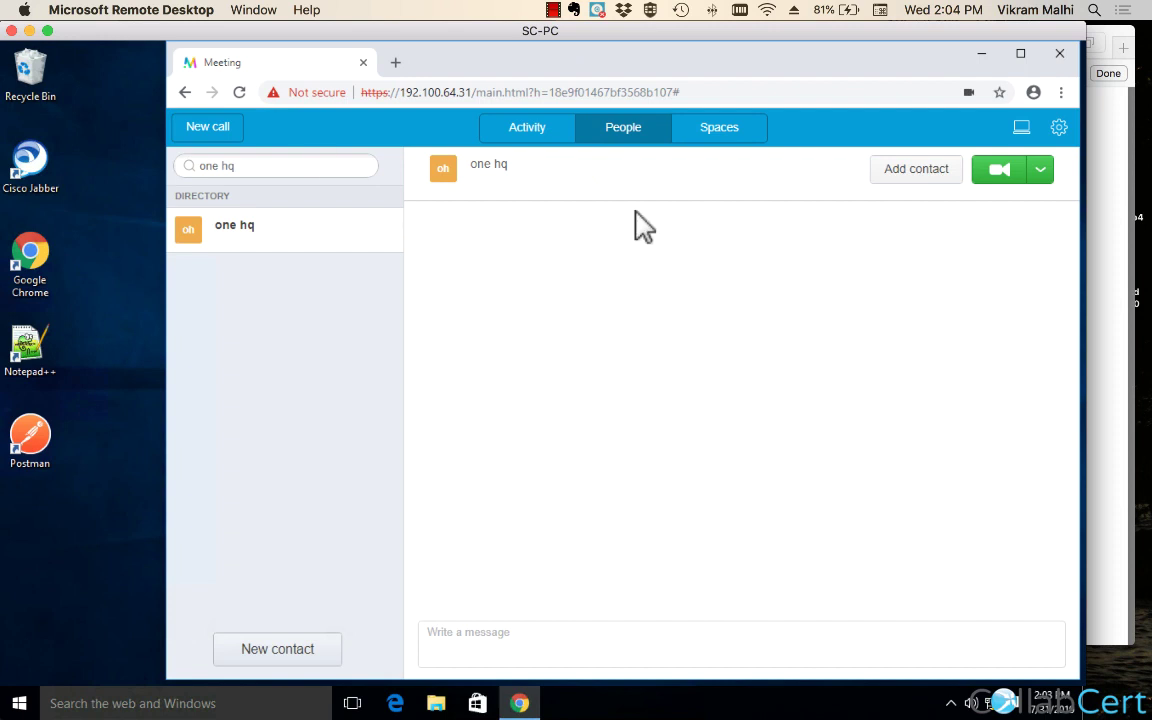
{"action": "left_click", "coordinate": [1060, 129]}
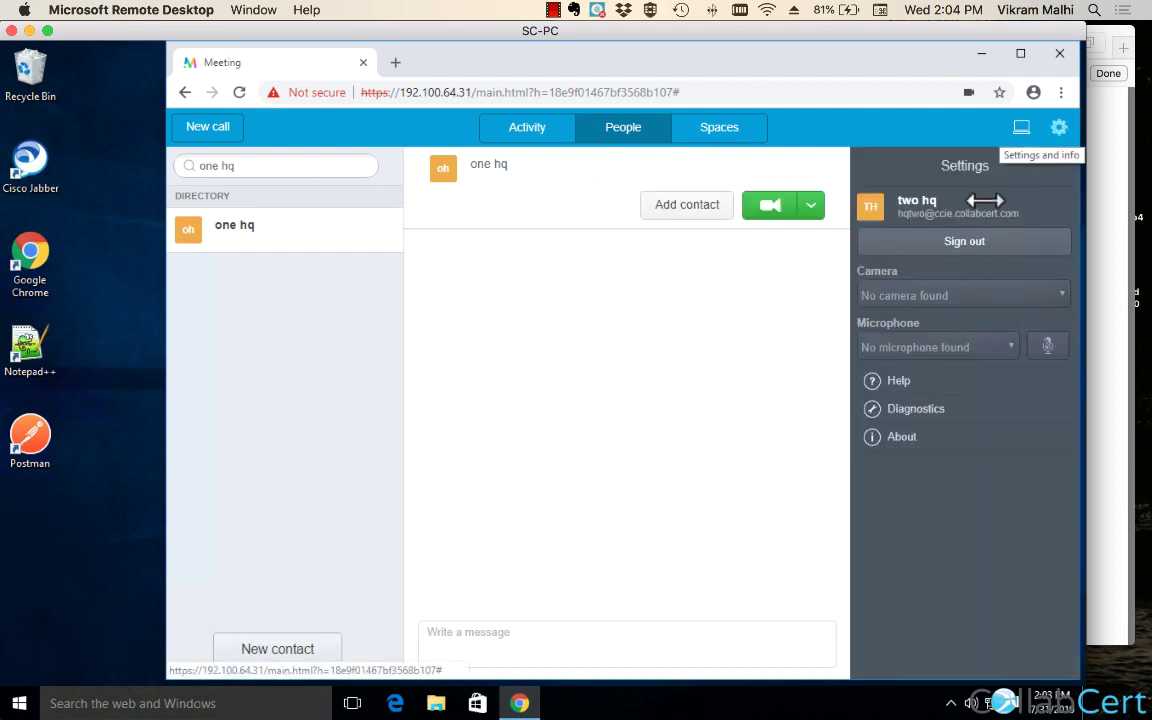
{"action": "left_click", "coordinate": [966, 248]}
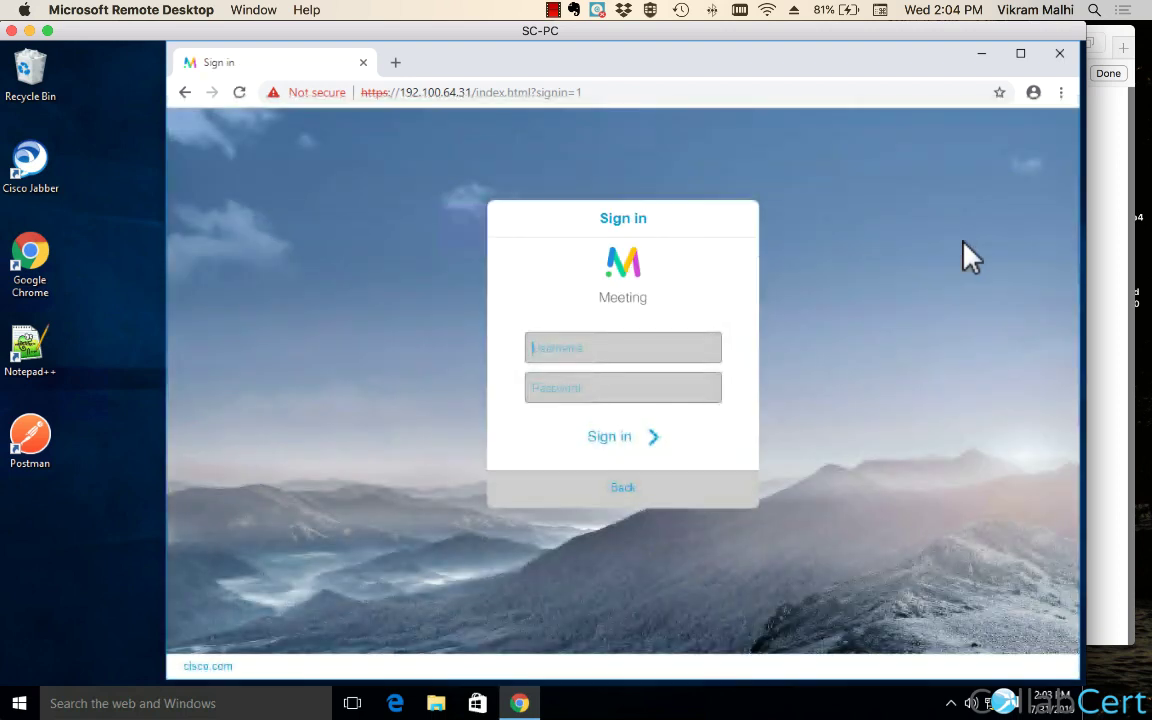
{"action": "left_click", "coordinate": [614, 348]}
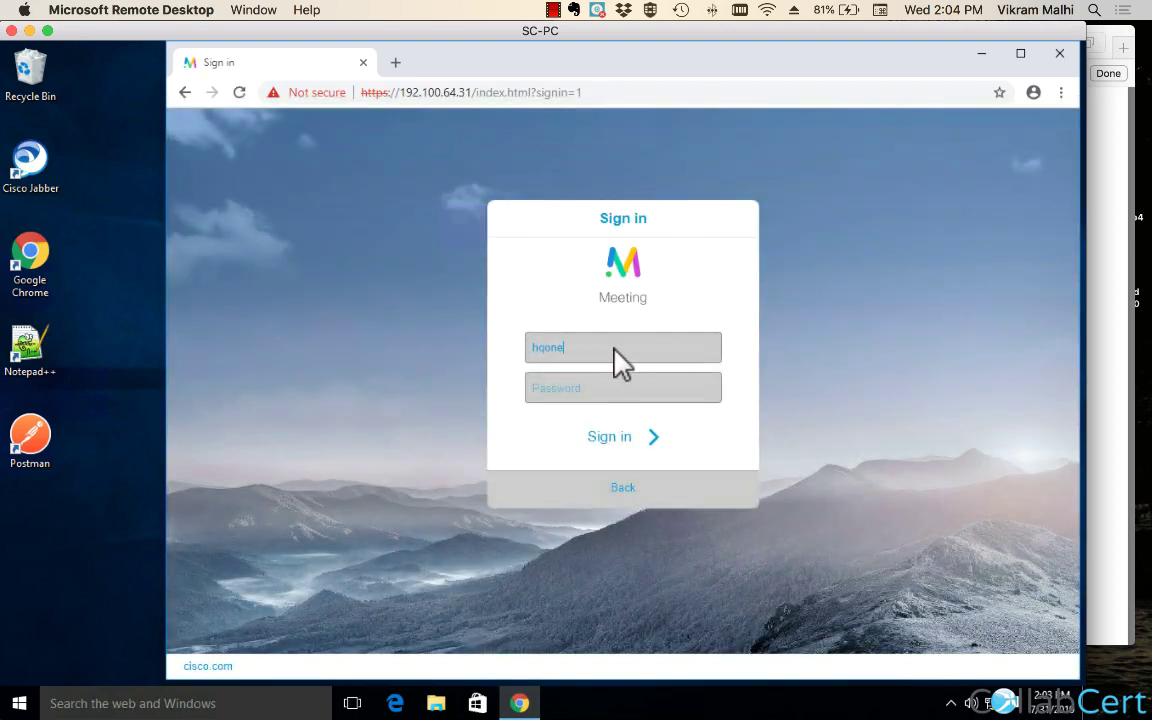
{"action": "key", "text": "Tab"}
{"action": "type", "text": "C"}
{"action": "key", "text": "Return"}
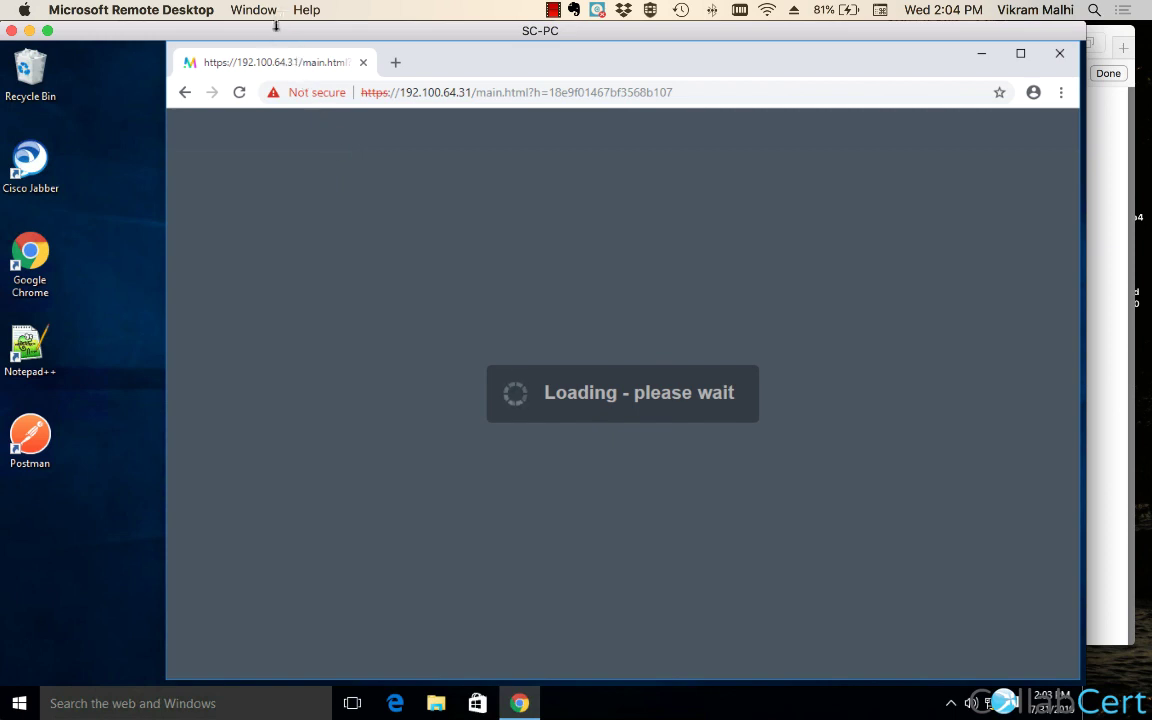
On DNS-Internal, sign out of one hq and sign in with the two hq account.
{"action": "left_click", "coordinate": [256, 11]}
{"action": "left_click", "coordinate": [284, 127]}
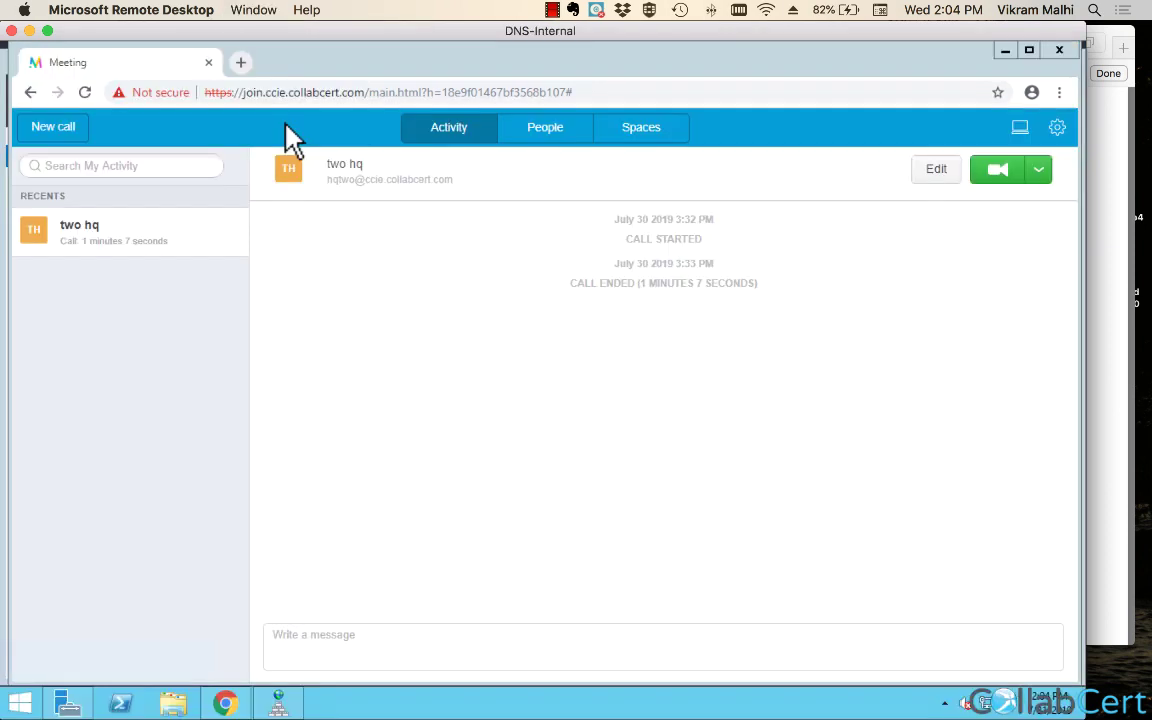
{"action": "left_click", "coordinate": [1057, 127]}
{"action": "left_click", "coordinate": [1058, 130]}
{"action": "left_click", "coordinate": [1058, 130]}
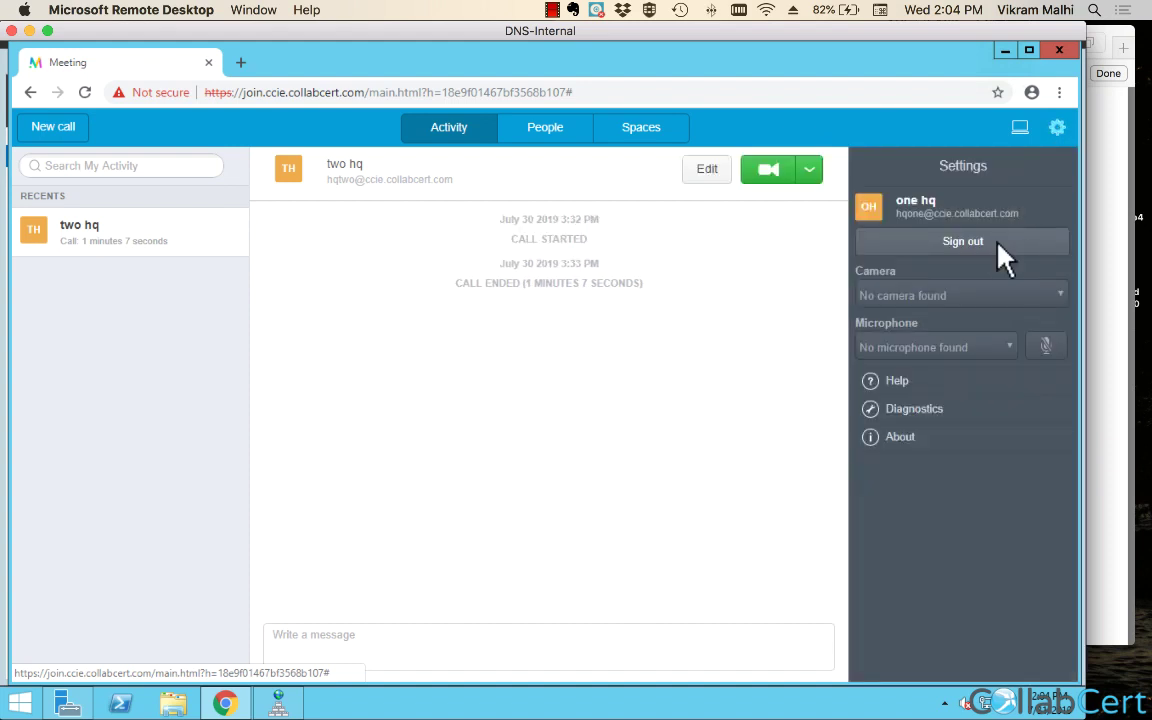
{"action": "left_click", "coordinate": [998, 254]}
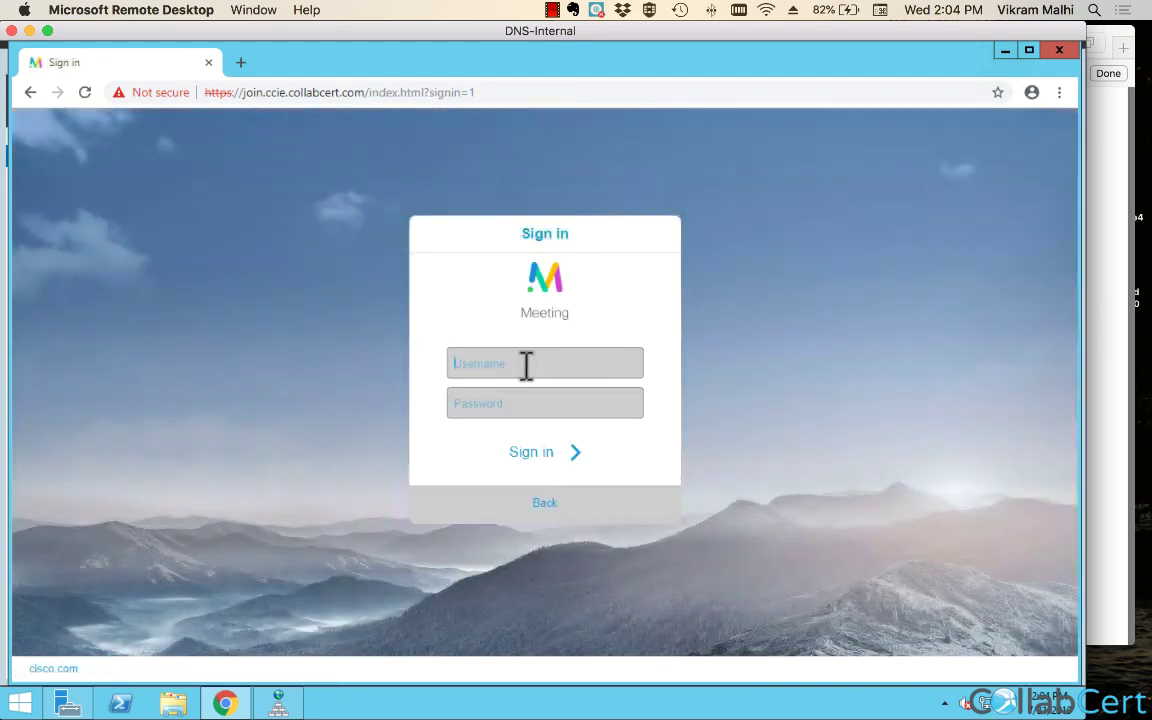
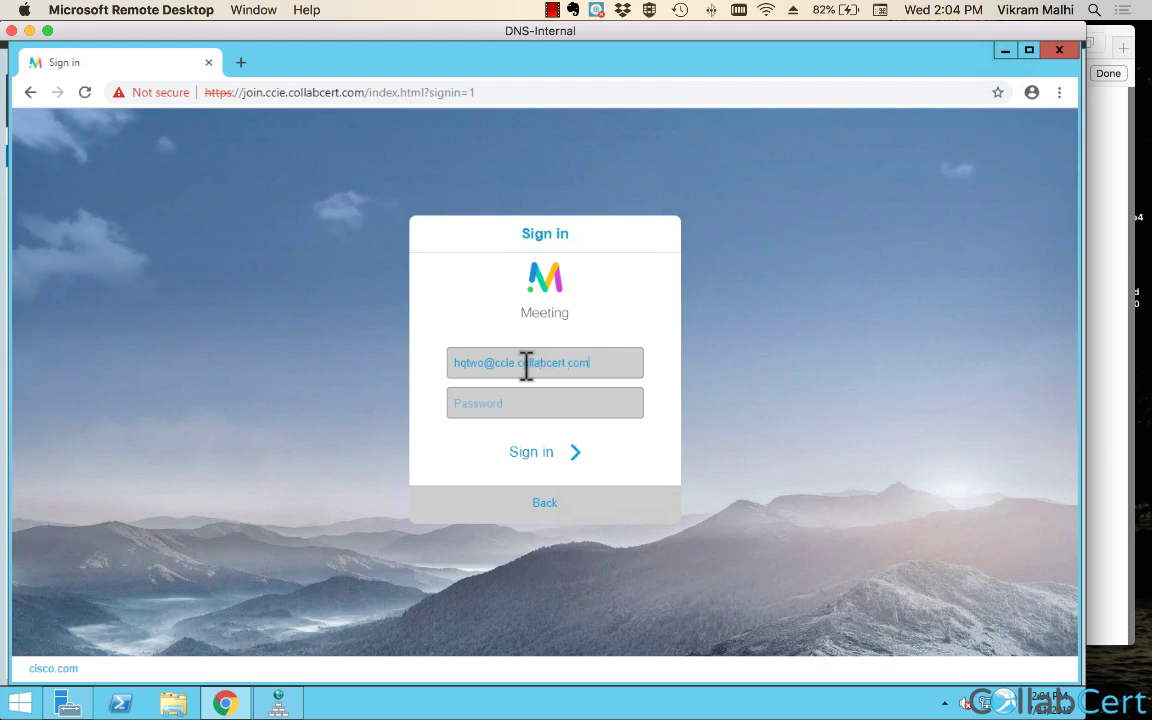
{"action": "left_click", "coordinate": [512, 406]}
{"action": "type", "text": "C"}
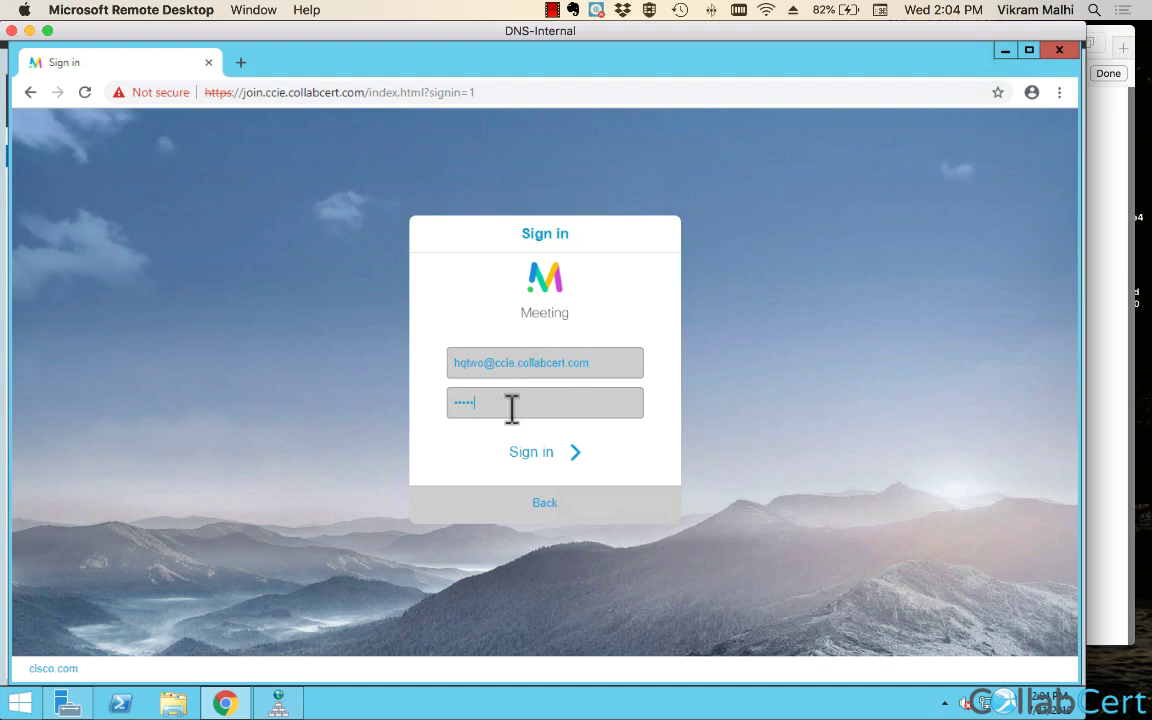
{"action": "left_click", "coordinate": [537, 453]}
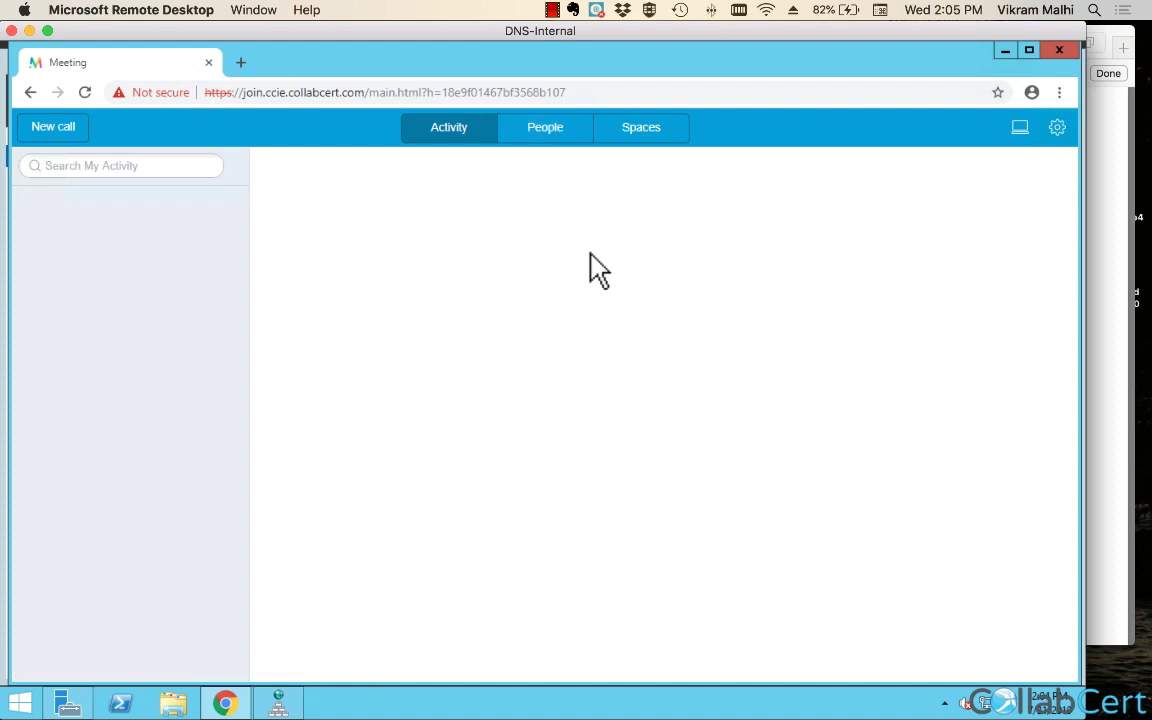
Search the People directory for 'one' and start a video call to one hq.
{"action": "left_click", "coordinate": [540, 135]}
{"action": "left_click", "coordinate": [159, 162]}
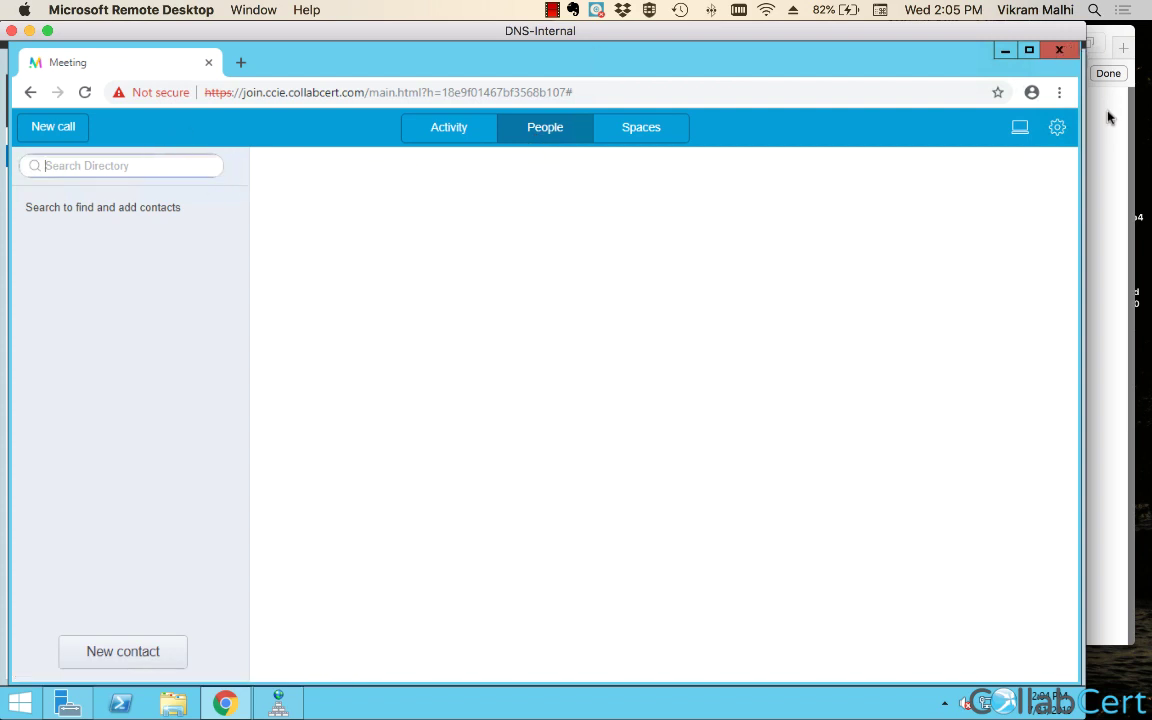
{"action": "left_click", "coordinate": [1057, 130]}
{"action": "left_click", "coordinate": [1058, 135]}
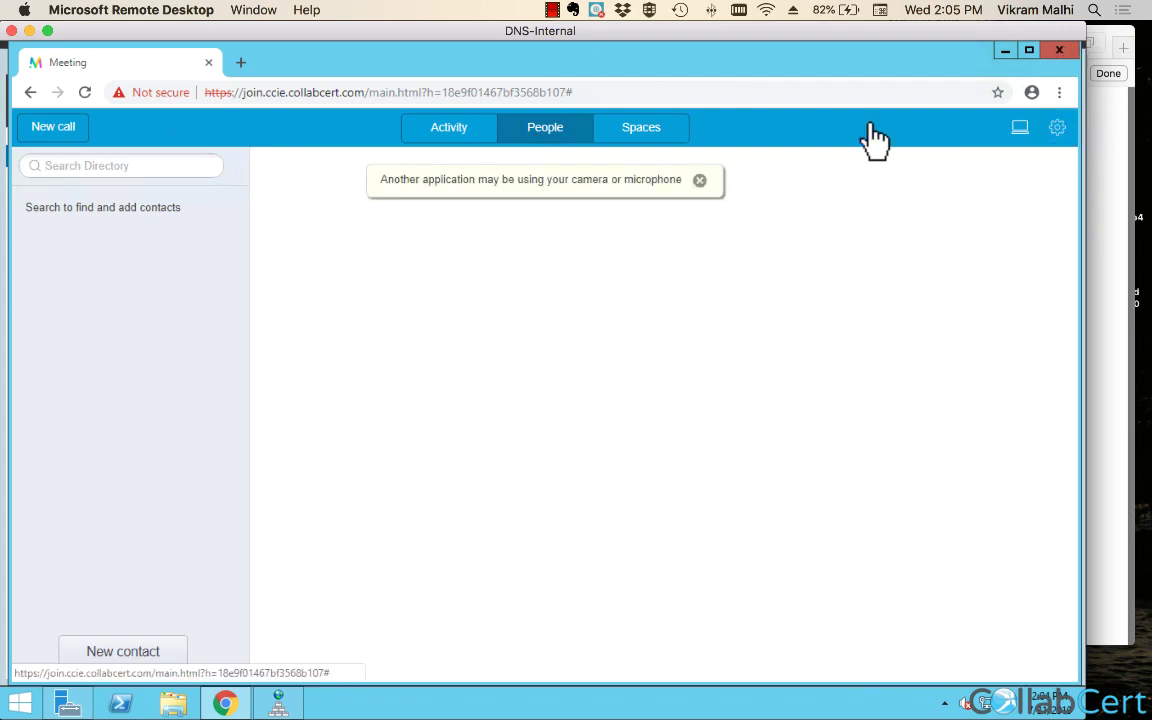
{"action": "left_click", "coordinate": [118, 166]}
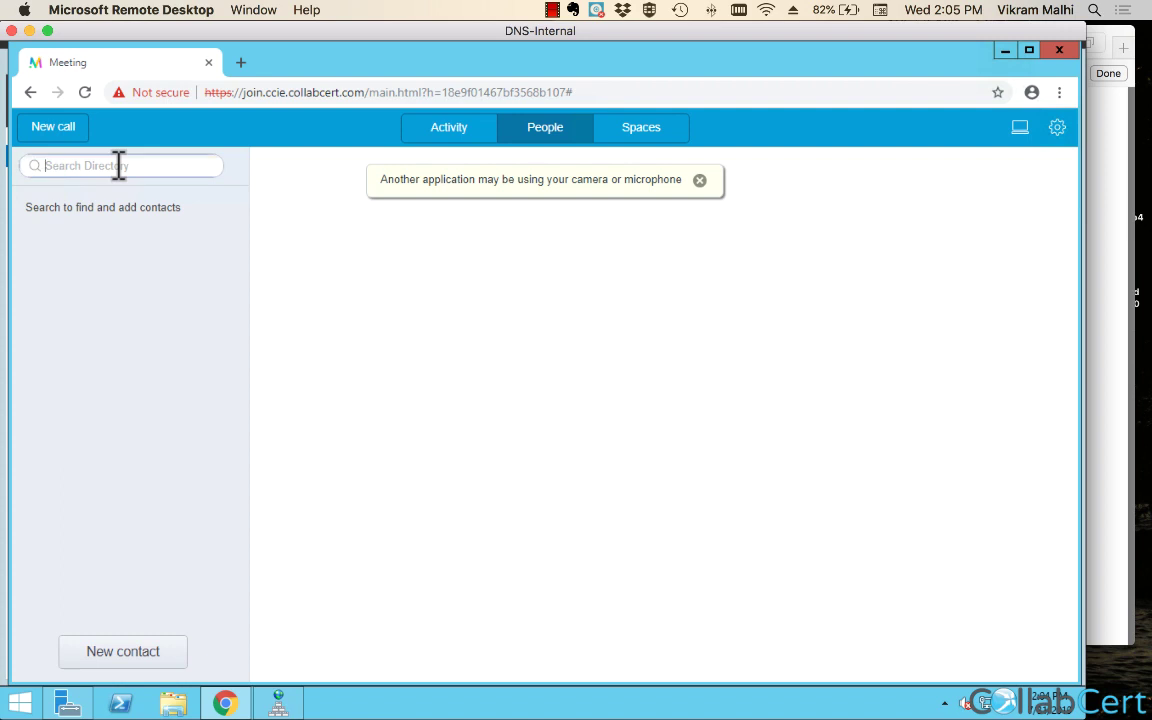
{"action": "type", "text": "one"}
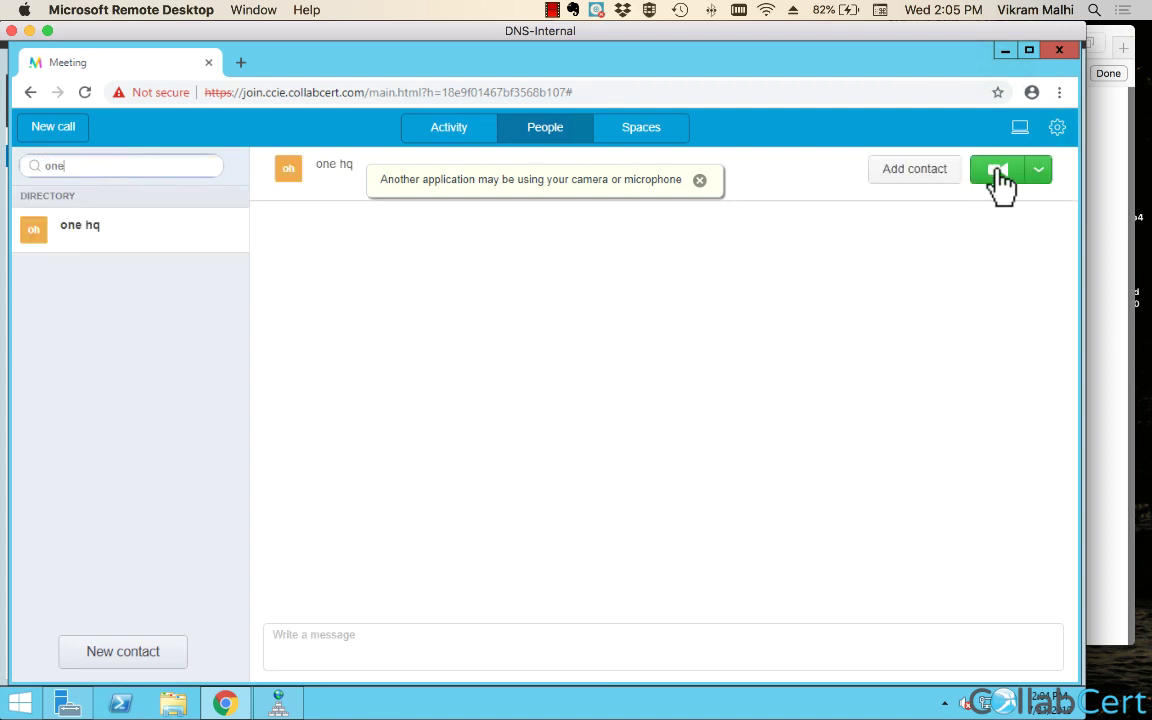
{"action": "left_click", "coordinate": [1000, 180]}
On SC-PC, answer the call and write 'test' in the in-call chat.
{"action": "left_click", "coordinate": [254, 10]}
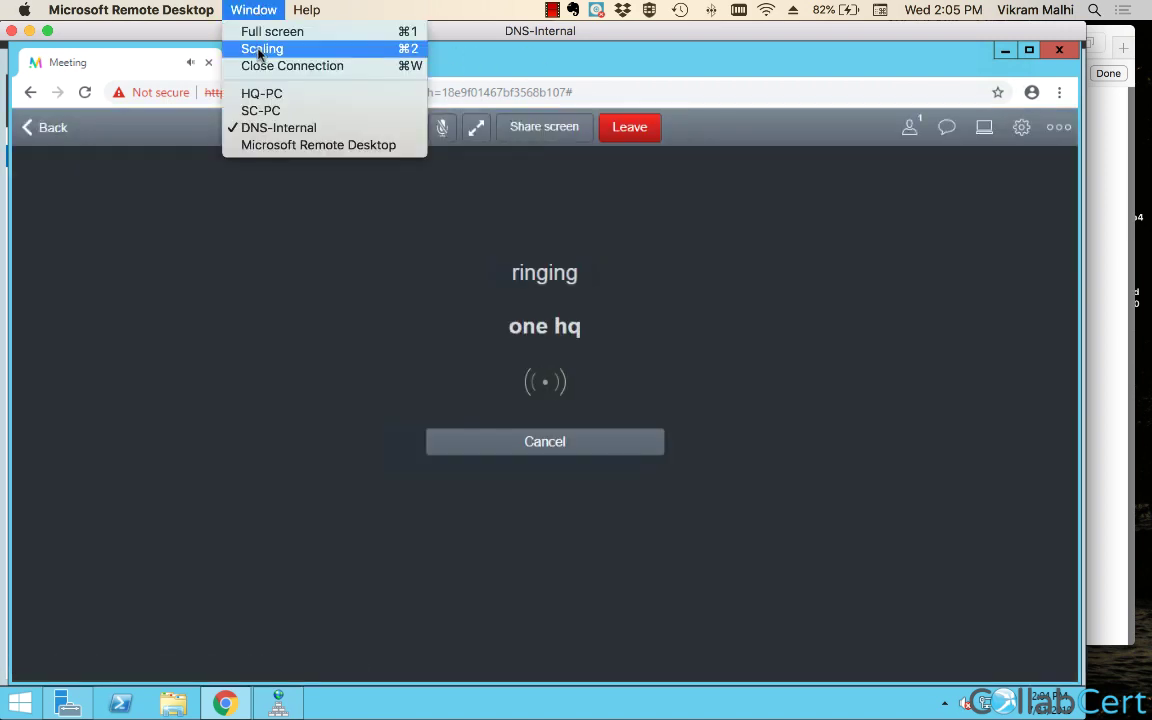
{"action": "left_click", "coordinate": [262, 110]}
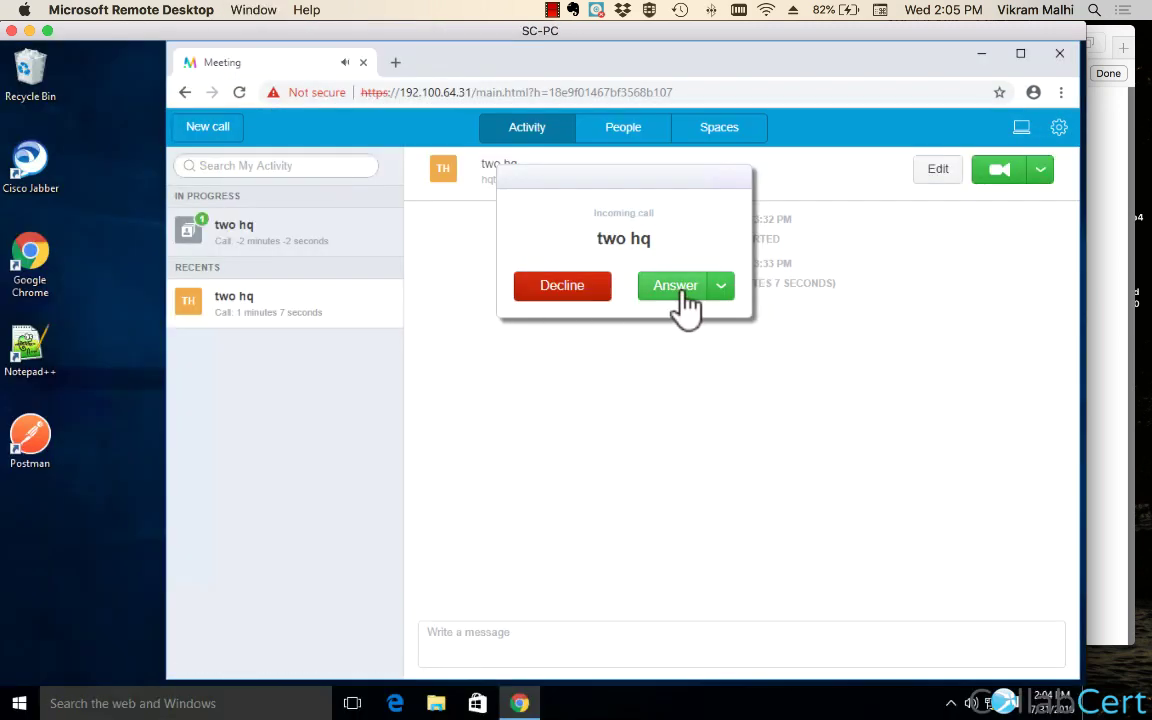
{"action": "left_click", "coordinate": [685, 300]}
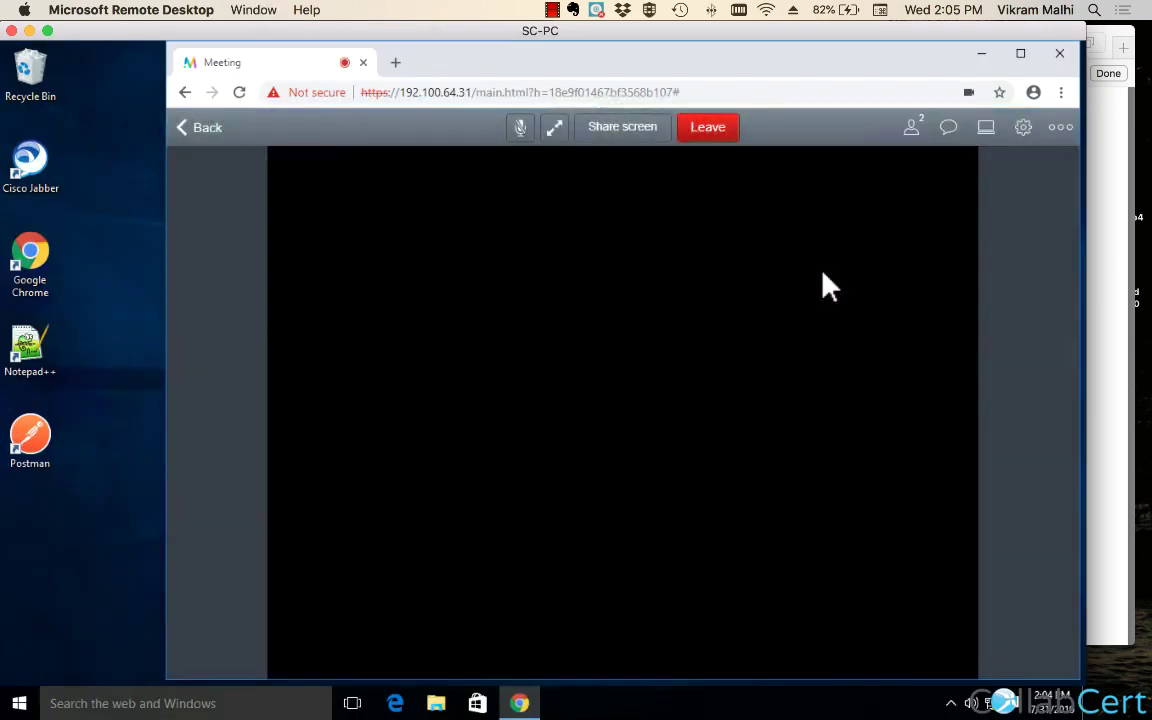
{"action": "left_click", "coordinate": [948, 128]}
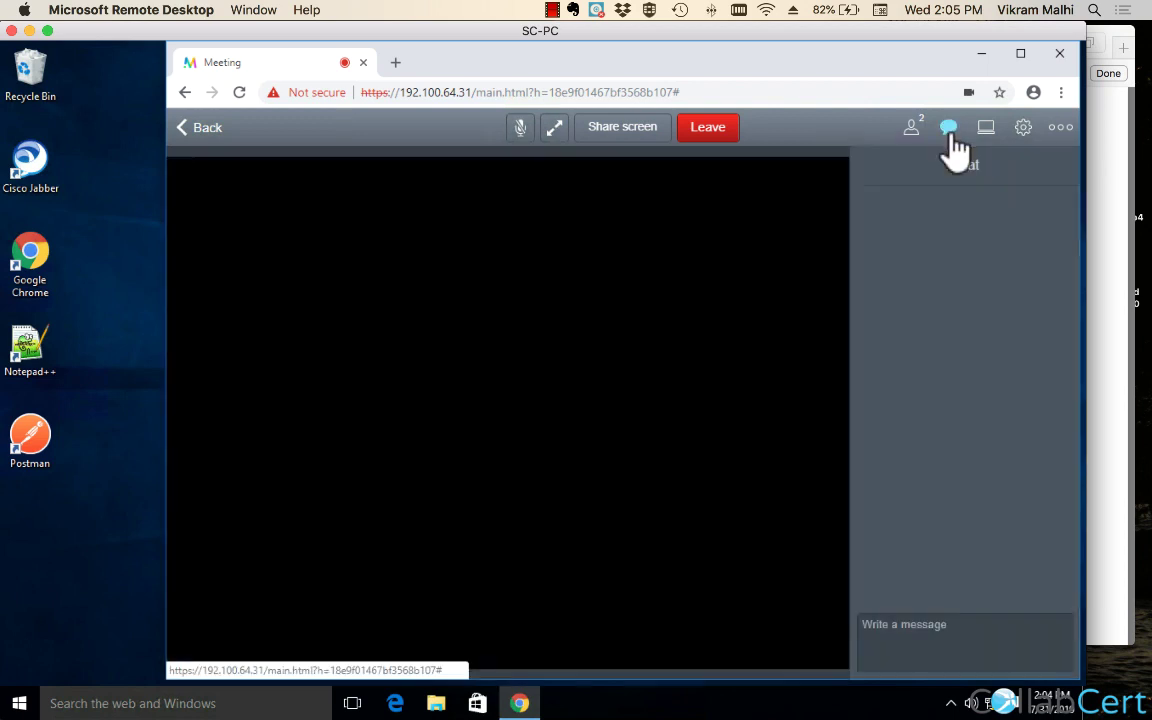
{"action": "left_click", "coordinate": [935, 635]}
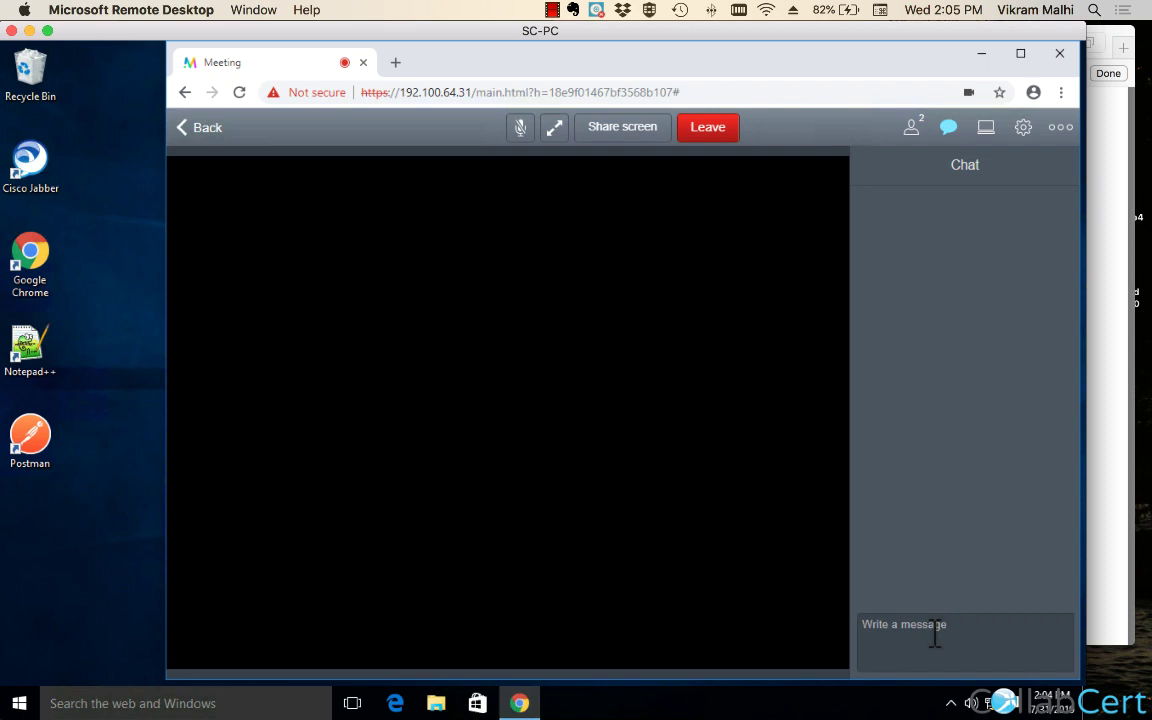
{"action": "type", "text": "test"}
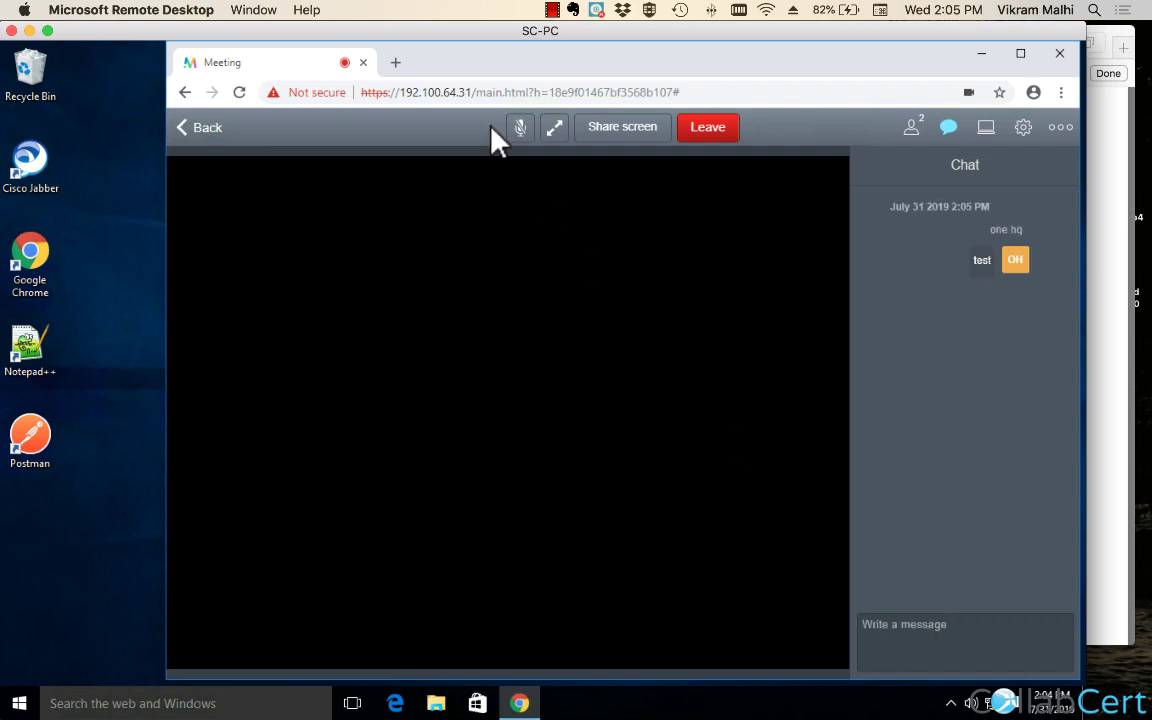
On DNS-Internal, reply 'test back' in the in-call chat.
{"action": "left_click", "coordinate": [262, 12]}
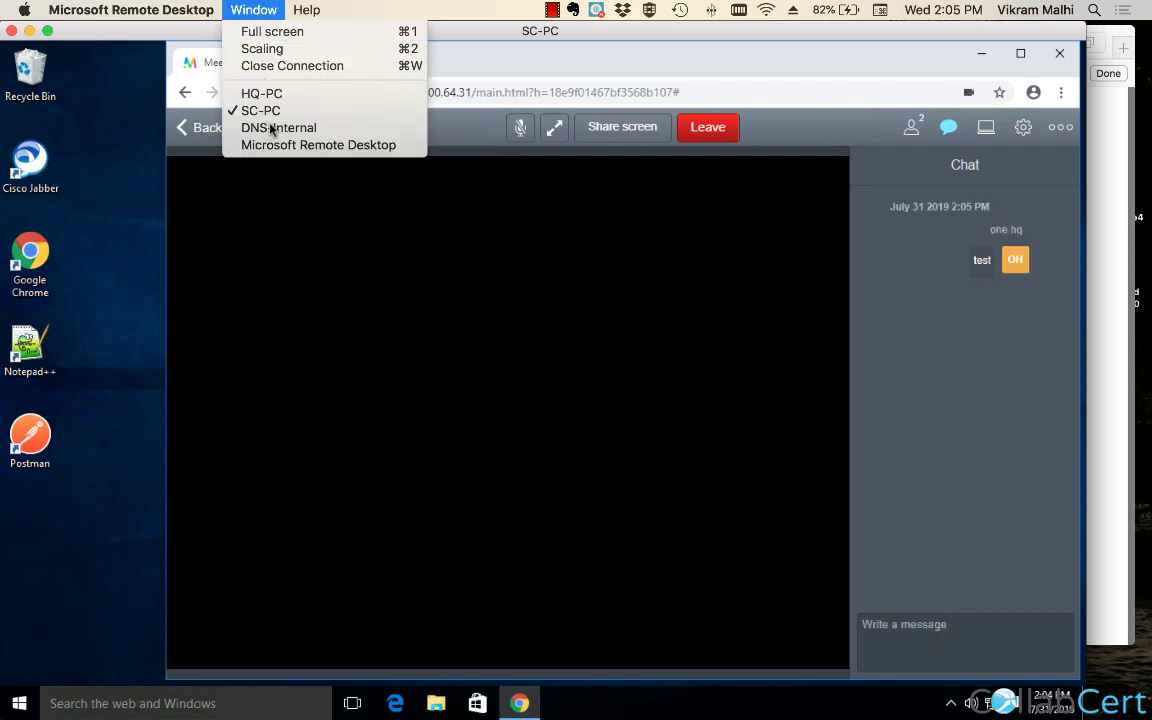
{"action": "left_click", "coordinate": [272, 127]}
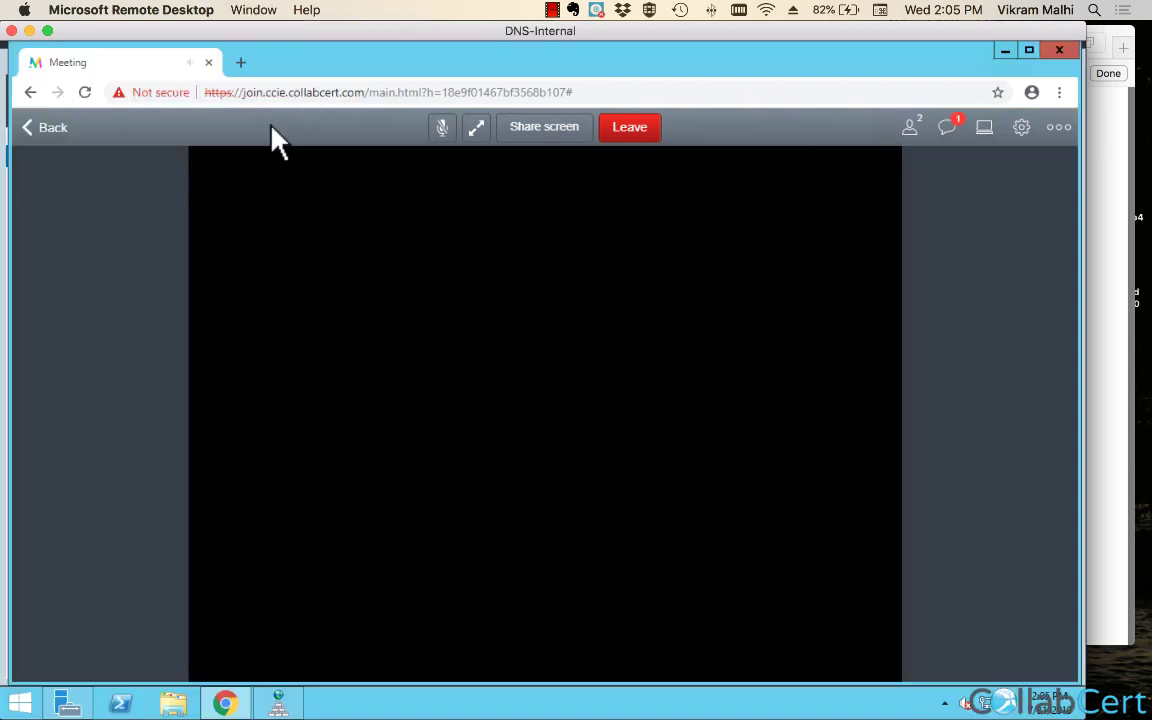
{"action": "left_click", "coordinate": [948, 131]}
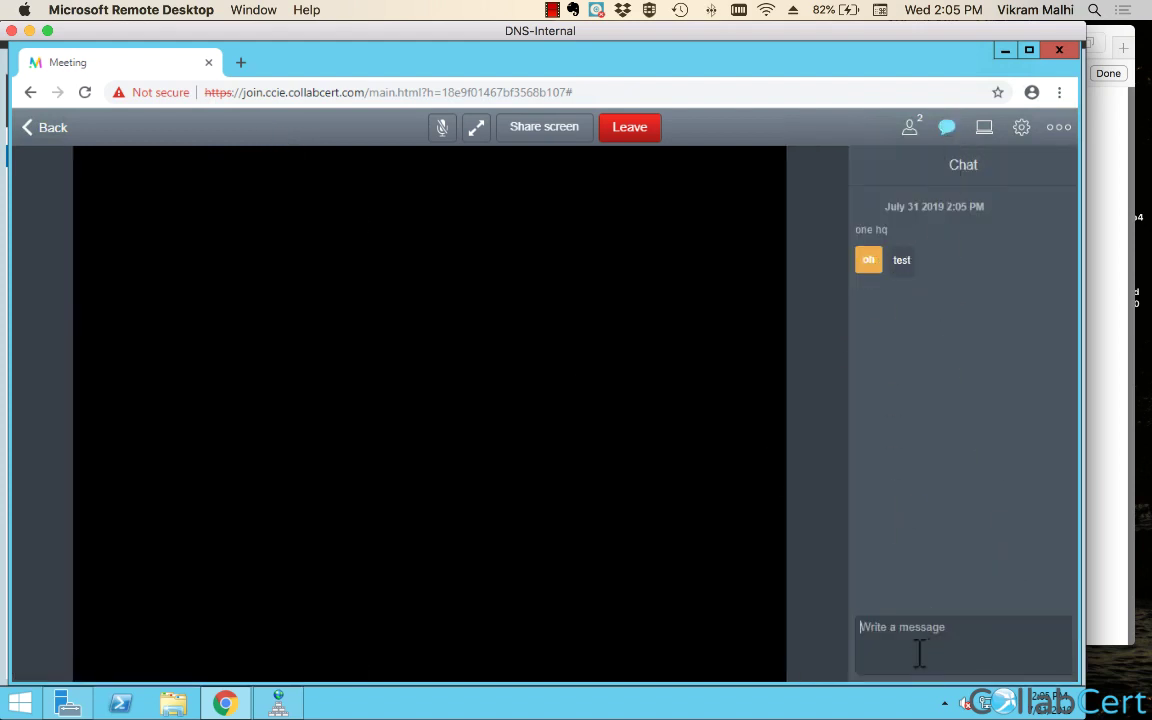
{"action": "type", "text": "test back"}
{"action": "key", "text": "Return"}
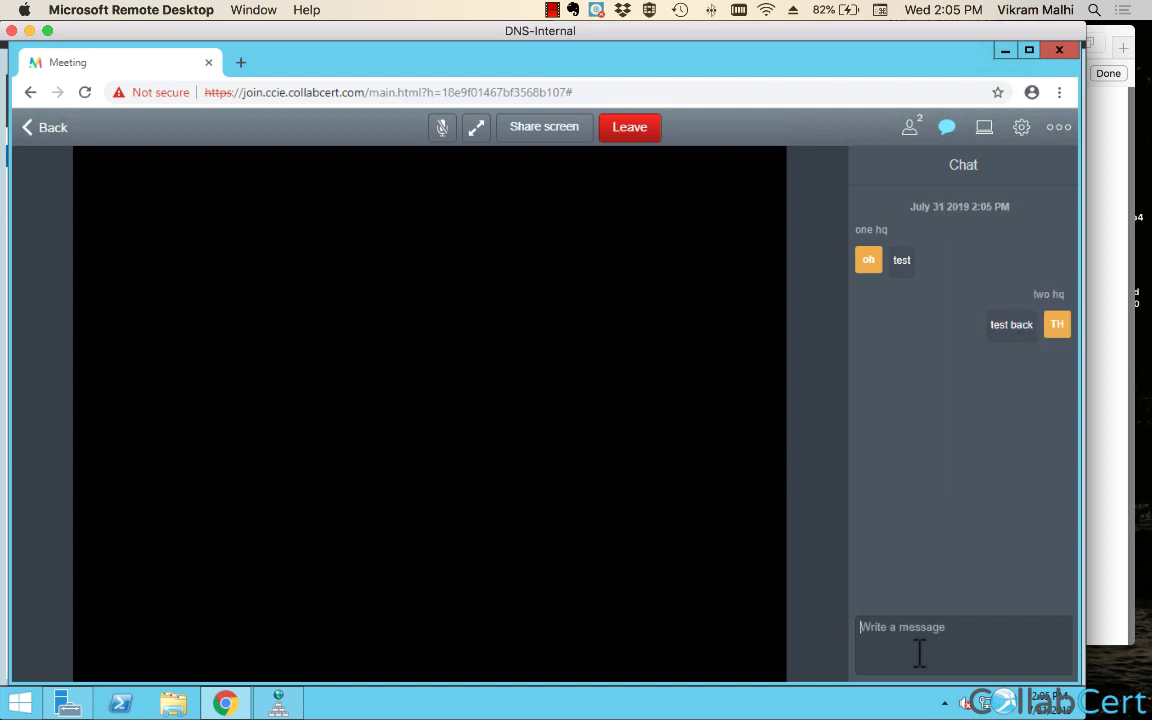
On SC-PC, leave the call.
{"action": "left_click", "coordinate": [253, 10]}
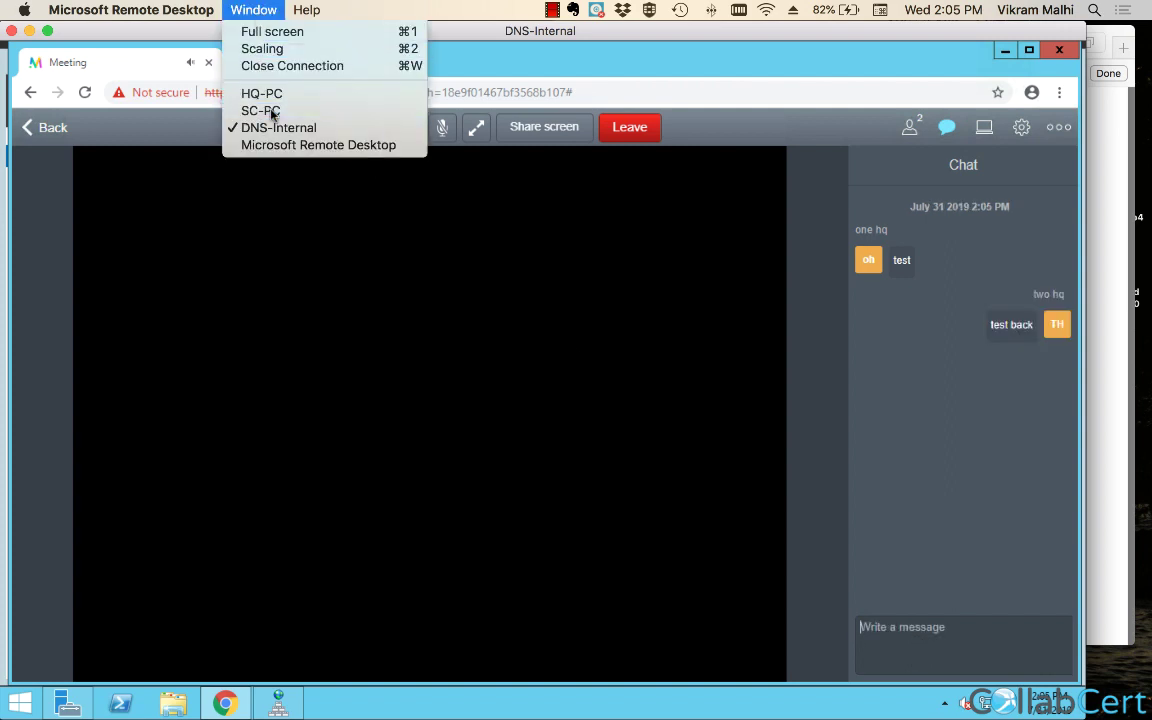
{"action": "left_click", "coordinate": [268, 111]}
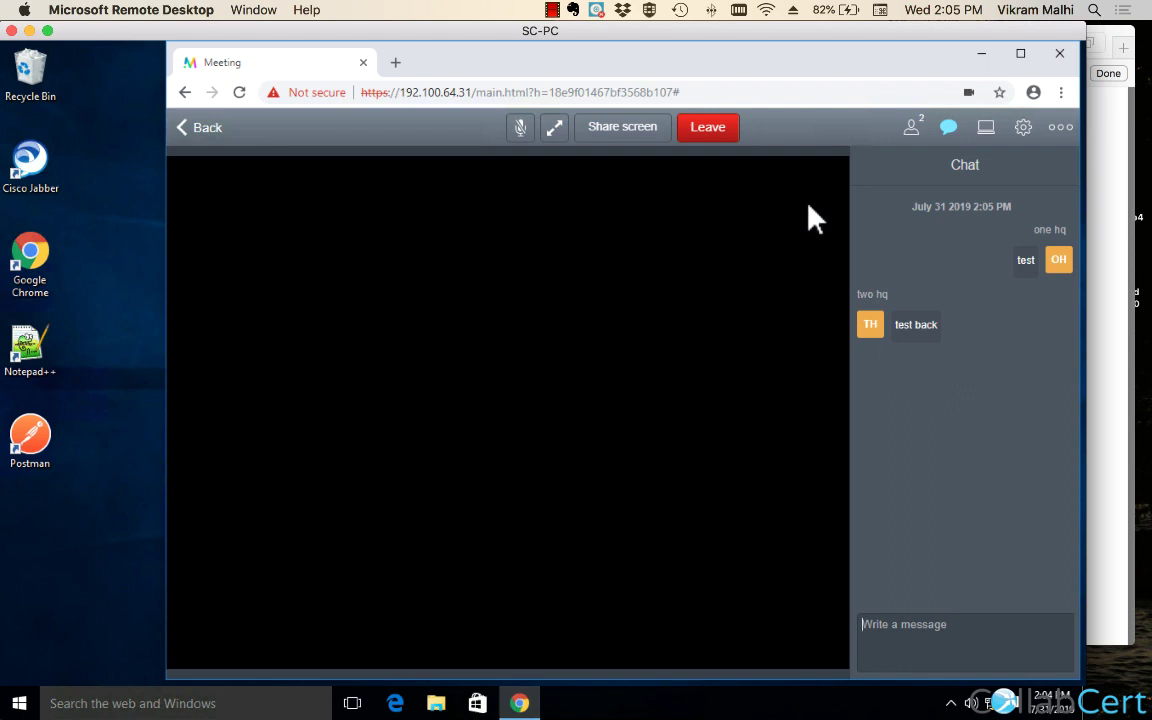
{"action": "left_click", "coordinate": [719, 134]}
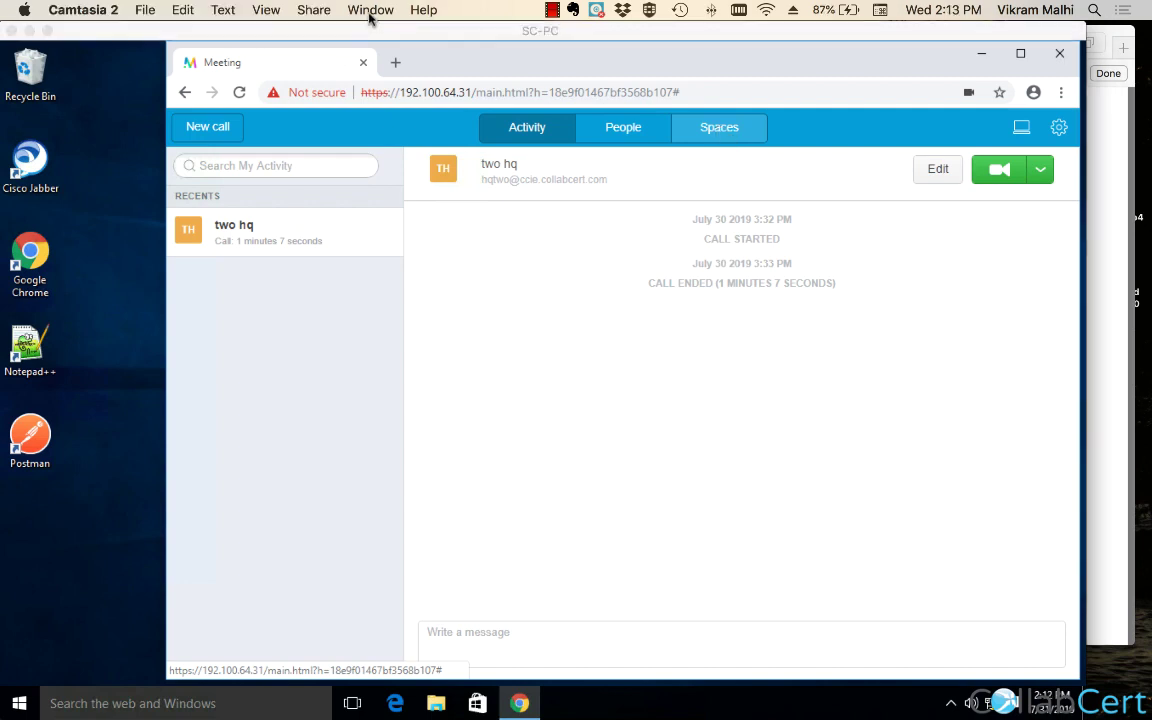
Switch to HQ-PC and log in to the Cisco Meeting Server web admin.
{"action": "left_click", "coordinate": [370, 12]}
{"action": "left_click", "coordinate": [335, 345]}
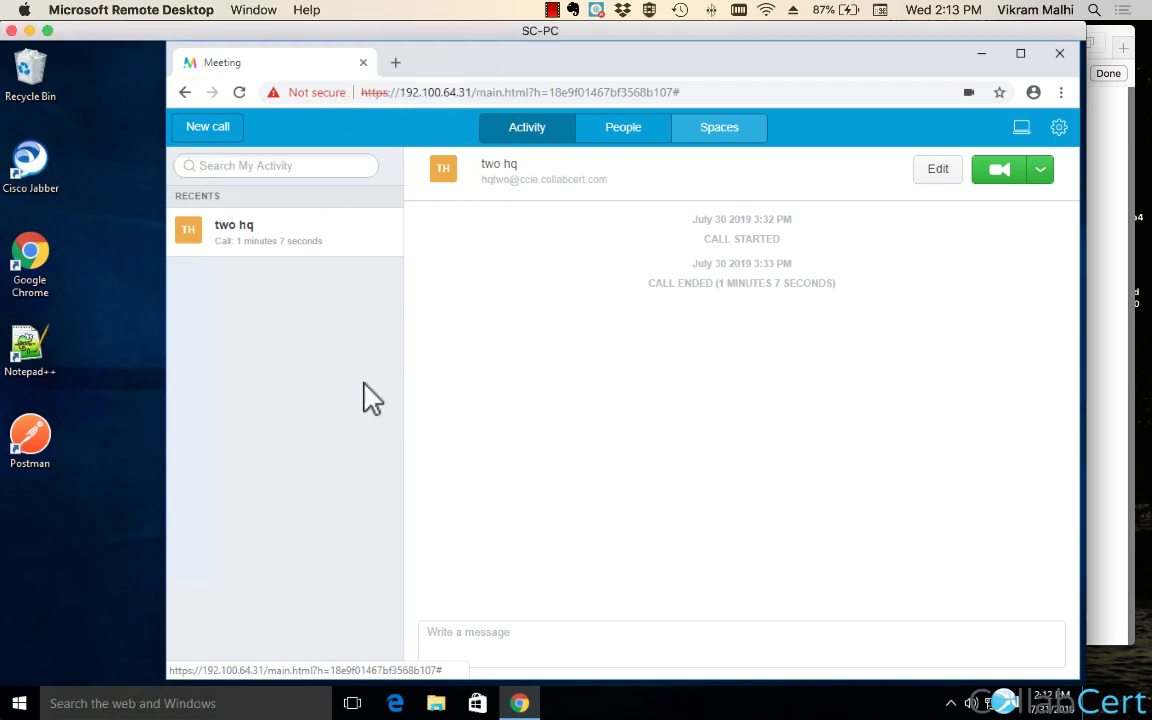
{"action": "left_click", "coordinate": [253, 10]}
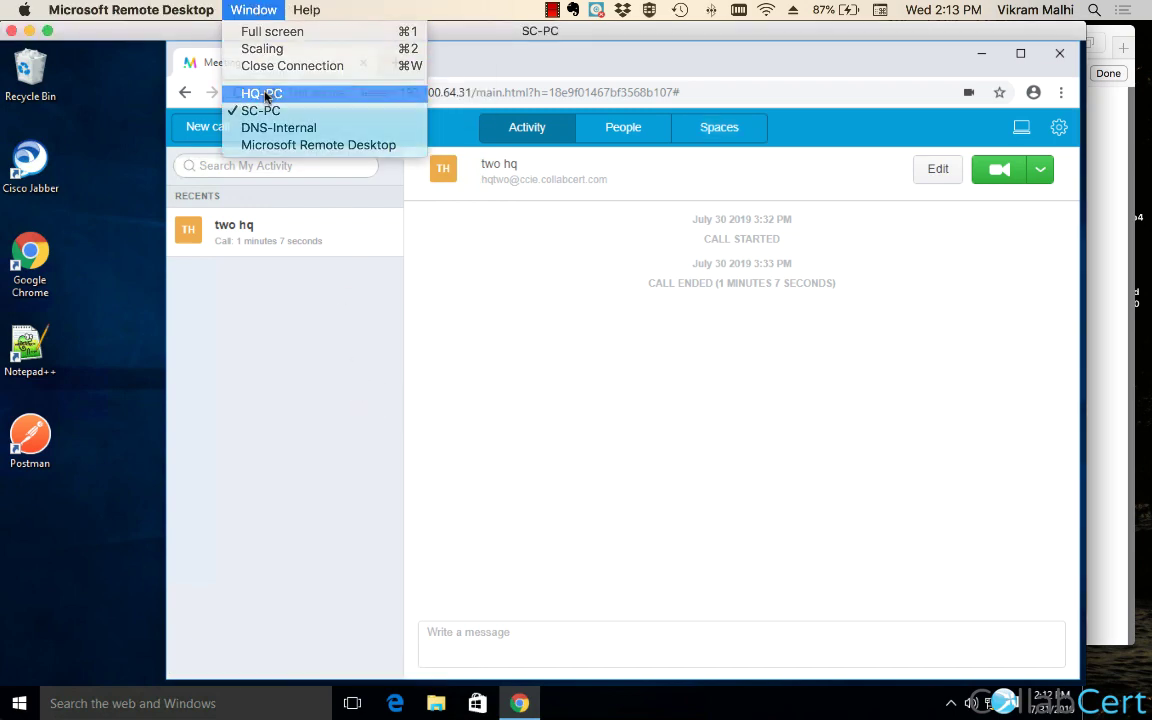
{"action": "left_click", "coordinate": [265, 93]}
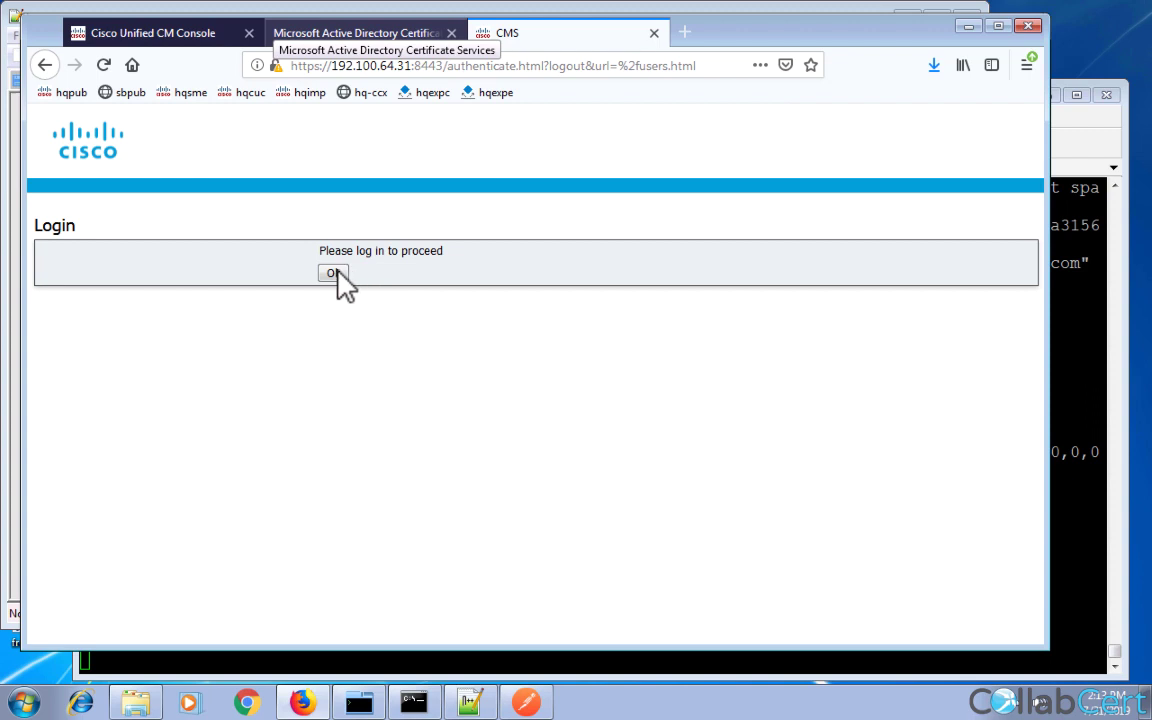
{"action": "left_click", "coordinate": [335, 274]}
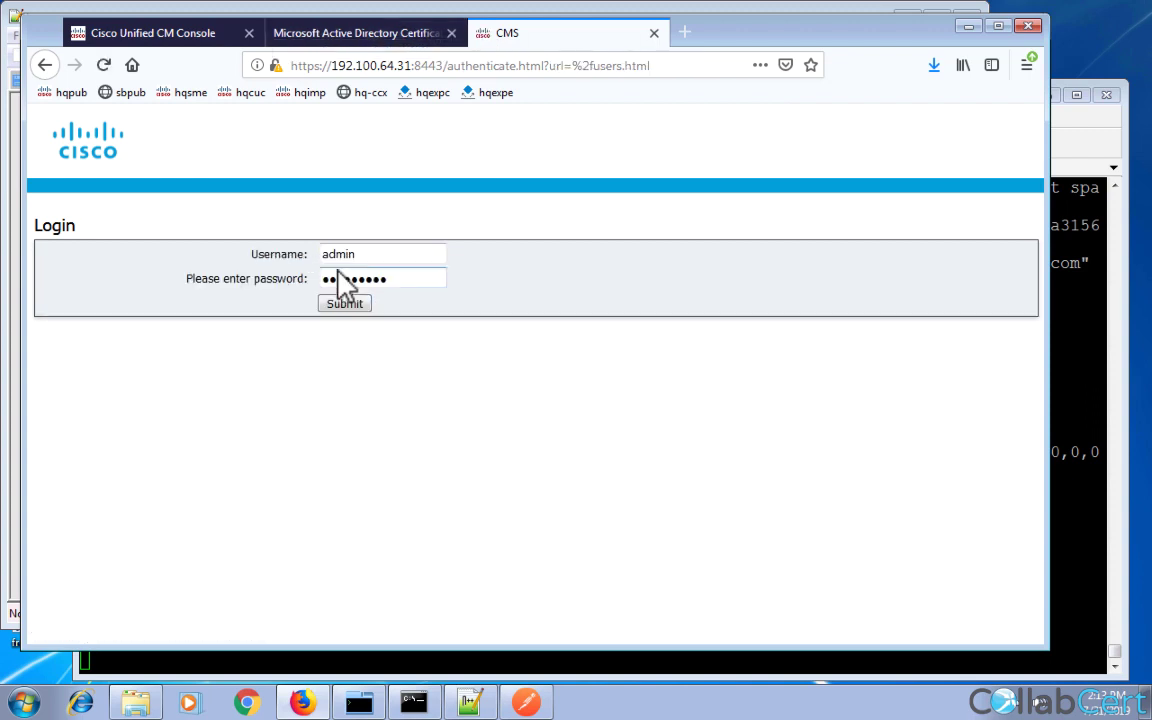
{"action": "left_click", "coordinate": [345, 305]}
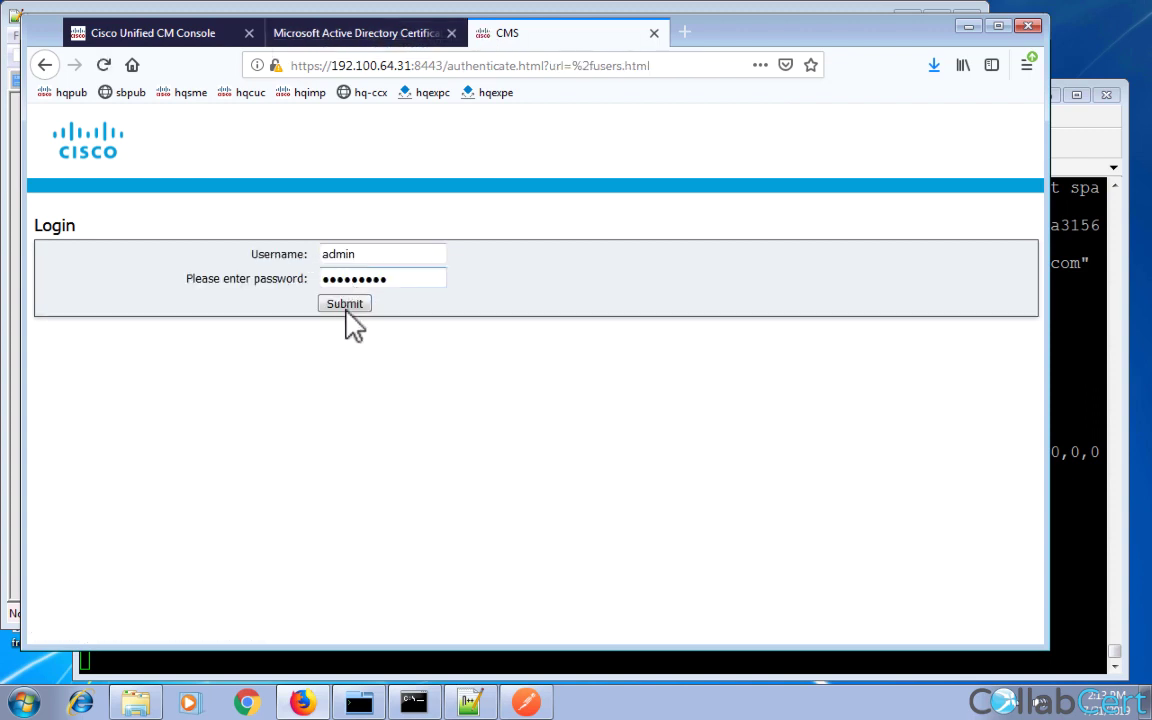
{"action": "left_click", "coordinate": [1080, 350]}
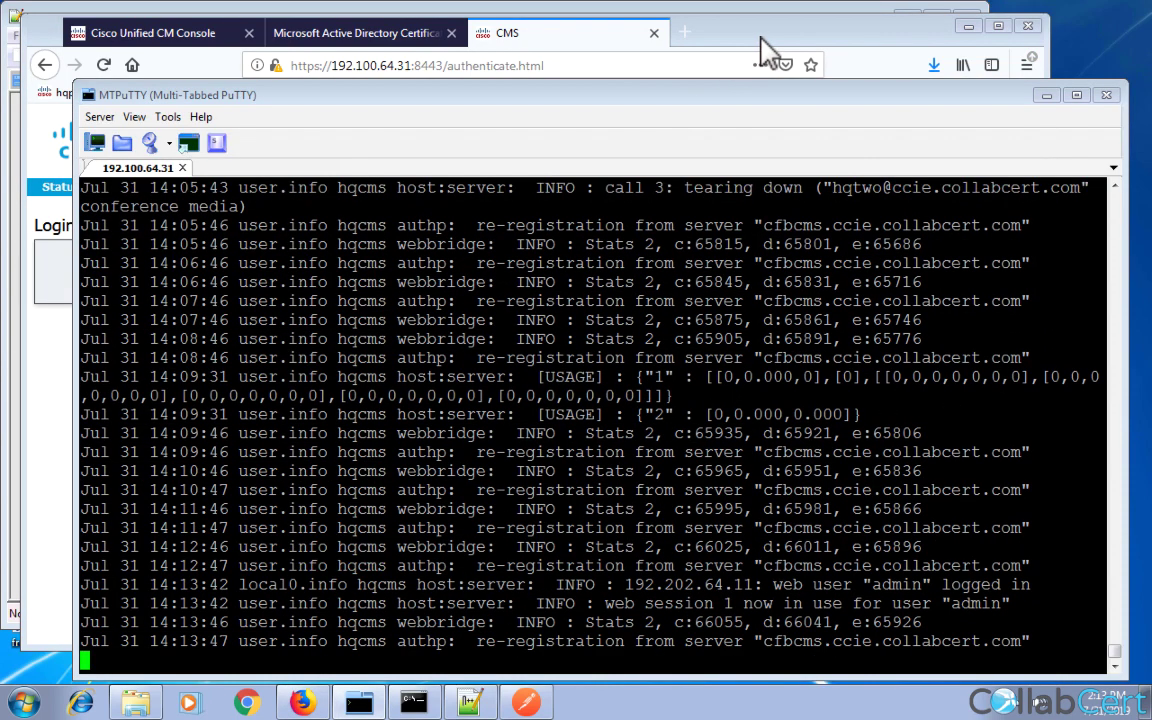
{"action": "left_click", "coordinate": [766, 51]}
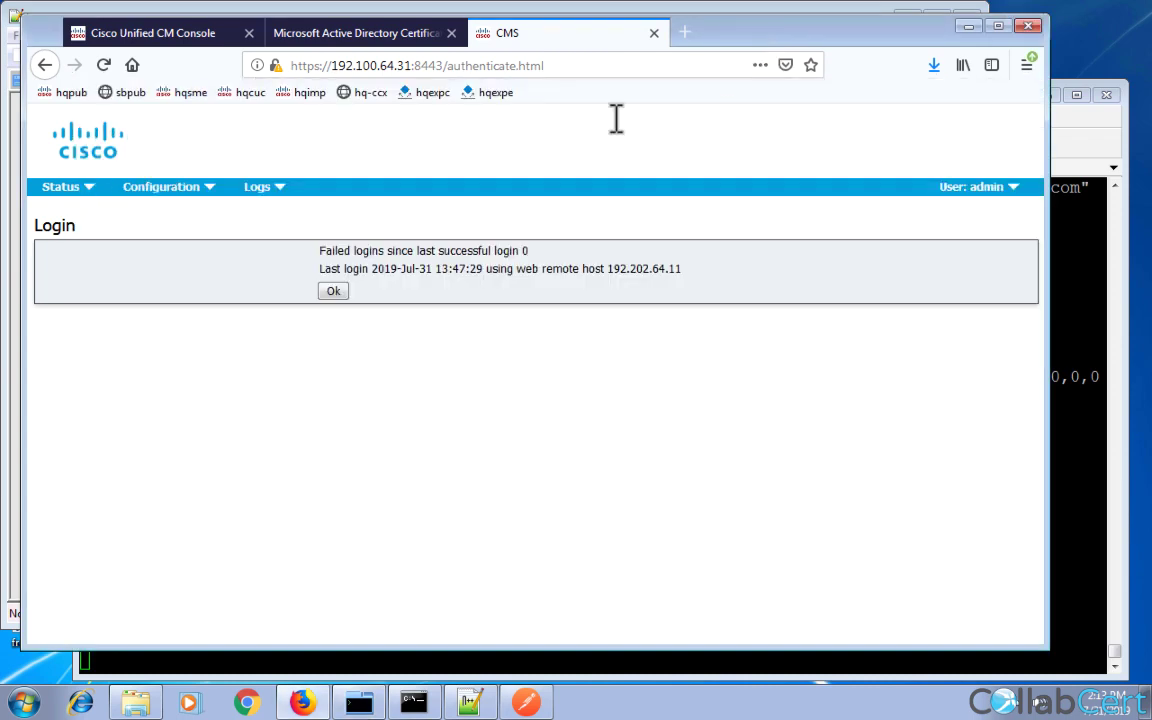
{"action": "left_click", "coordinate": [333, 291]}
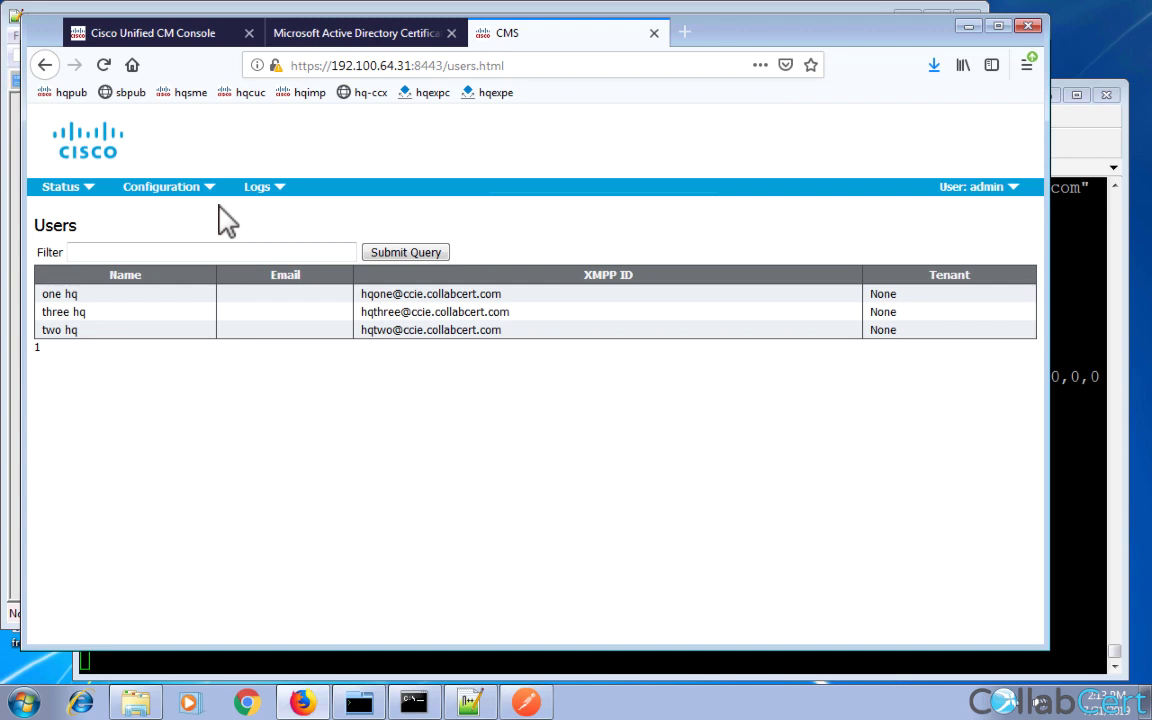
In Configuration > General, empty the guest account JID domain and client URI, then submit.
{"action": "mouse_move", "coordinate": [190, 188]}
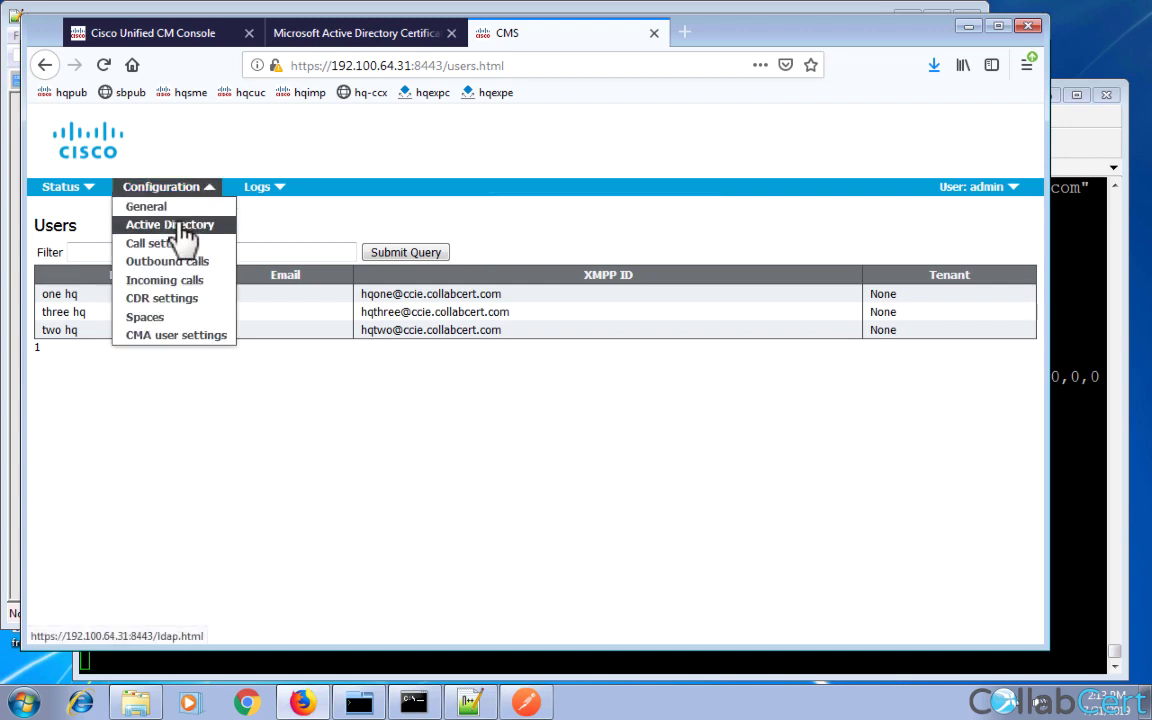
{"action": "left_click", "coordinate": [166, 207]}
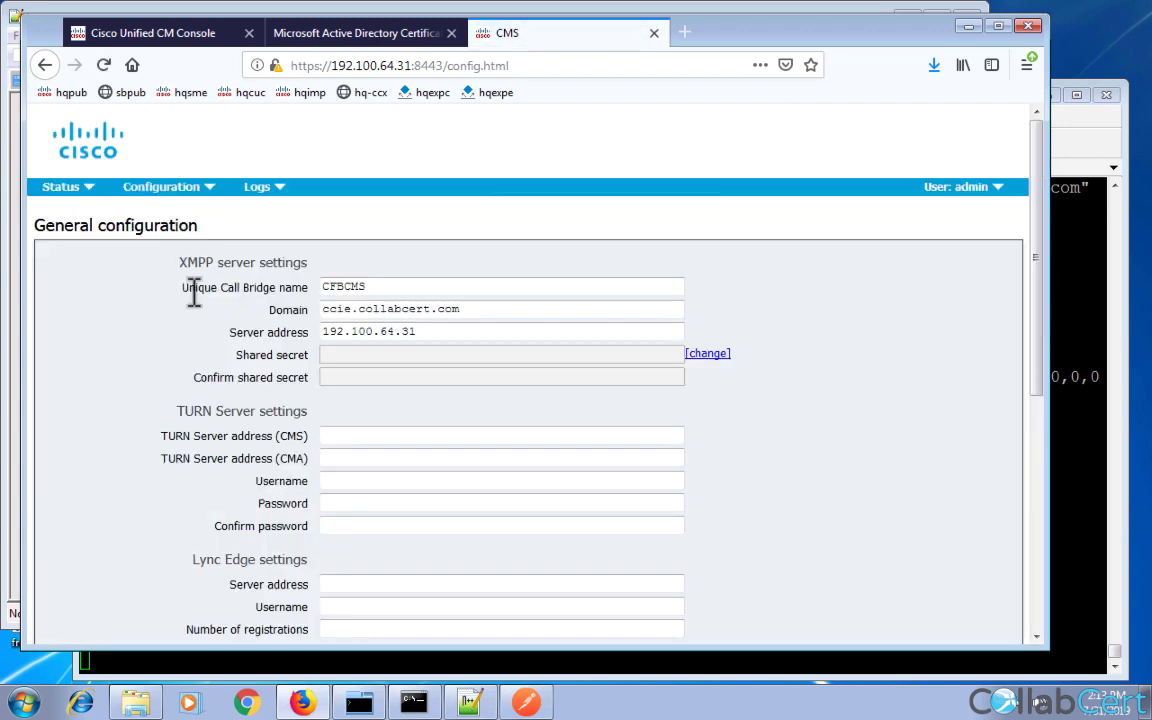
{"action": "scroll", "coordinate": [316, 470], "scroll_direction": "down", "scroll_amount": 4}
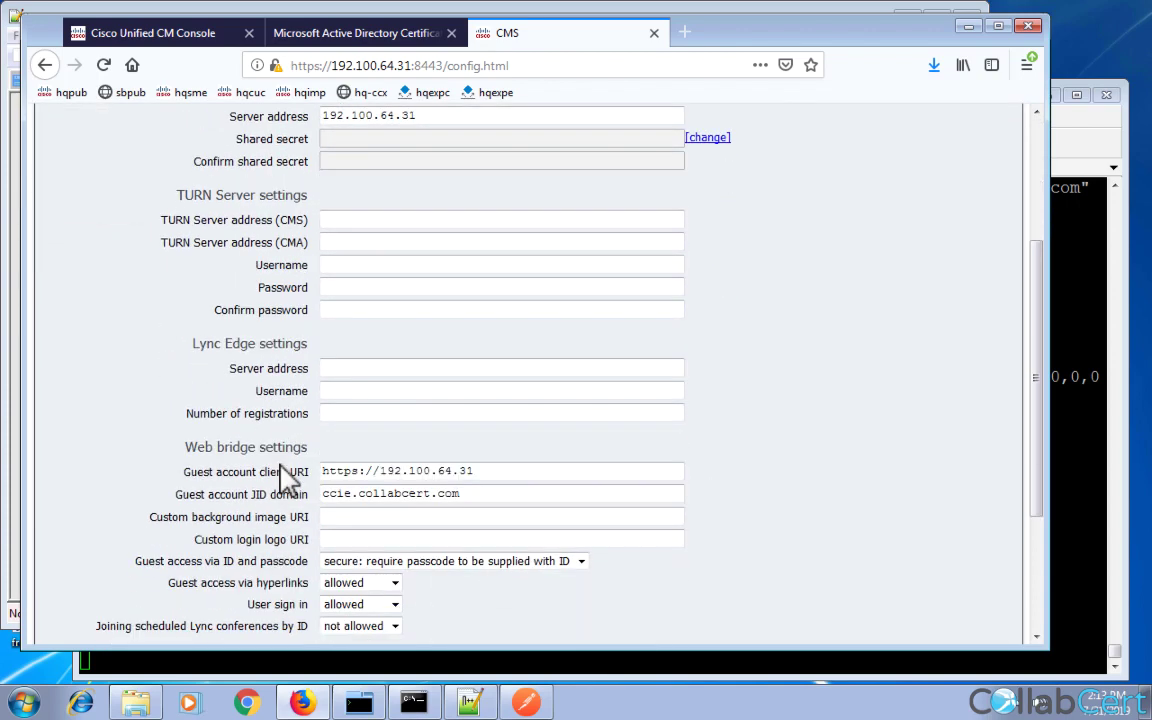
{"action": "scroll", "coordinate": [320, 472], "scroll_direction": "down", "scroll_amount": 4}
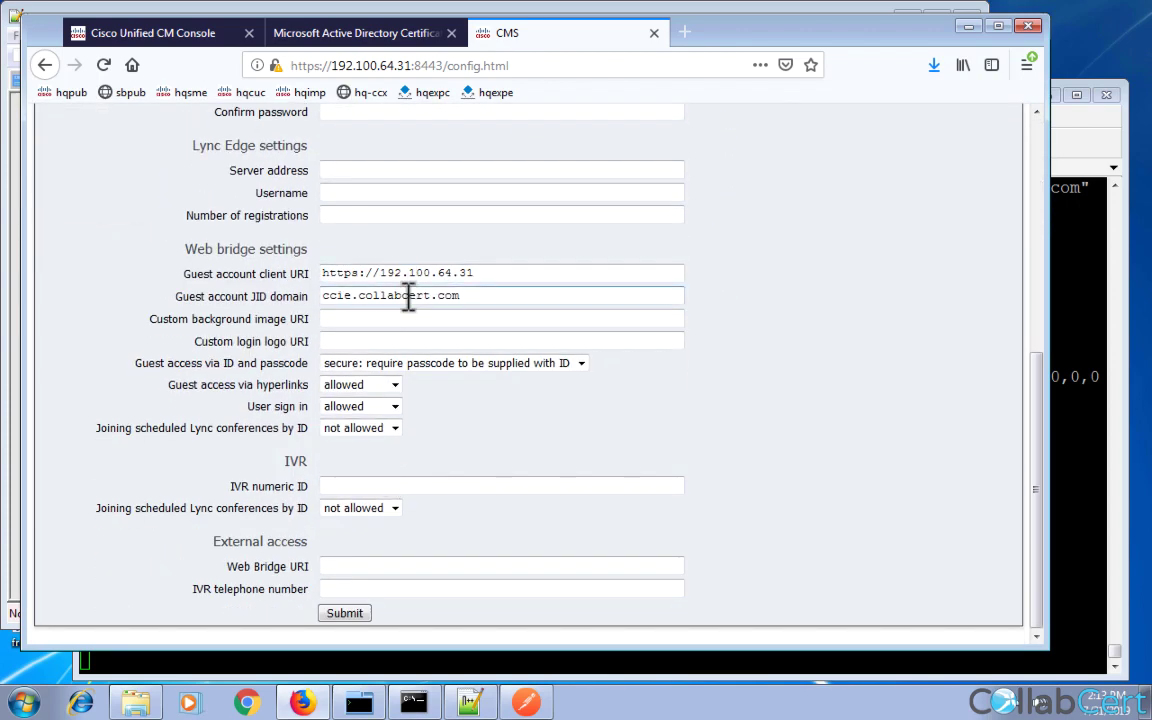
{"action": "left_click_drag", "start_coordinate": [358, 296], "coordinate": [408, 298]}
{"action": "double_click", "coordinate": [408, 296]}
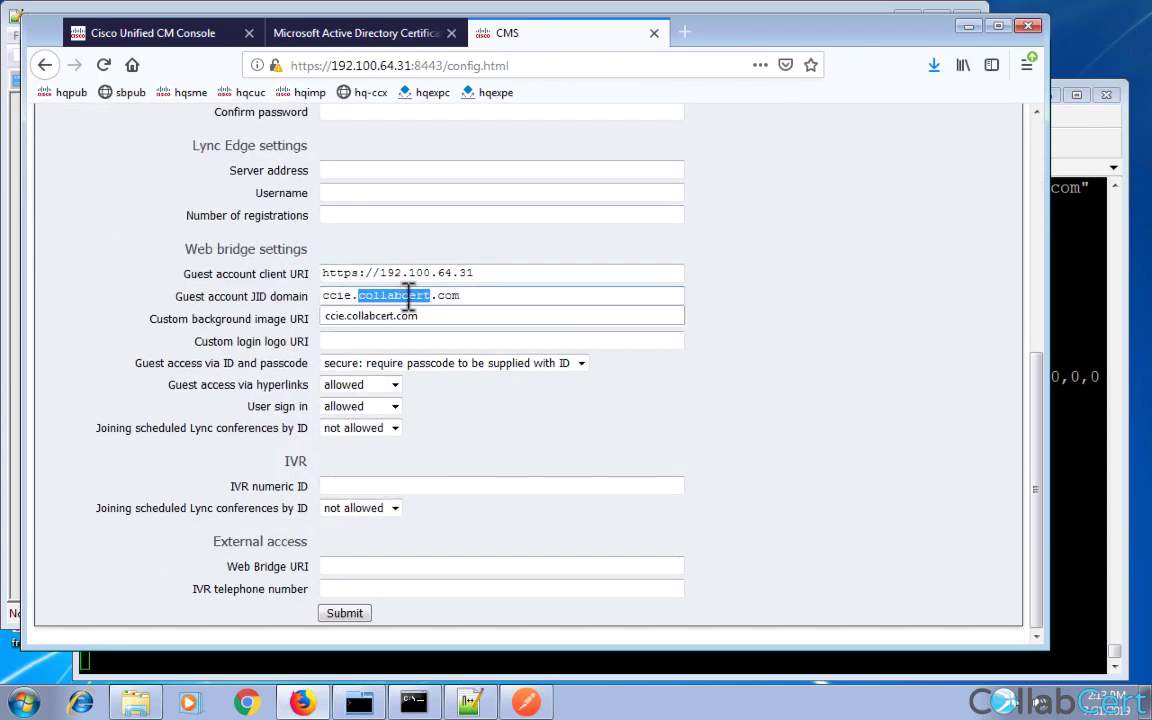
{"action": "key", "text": "ctrl+a"}
{"action": "key", "text": "BackSpace"}
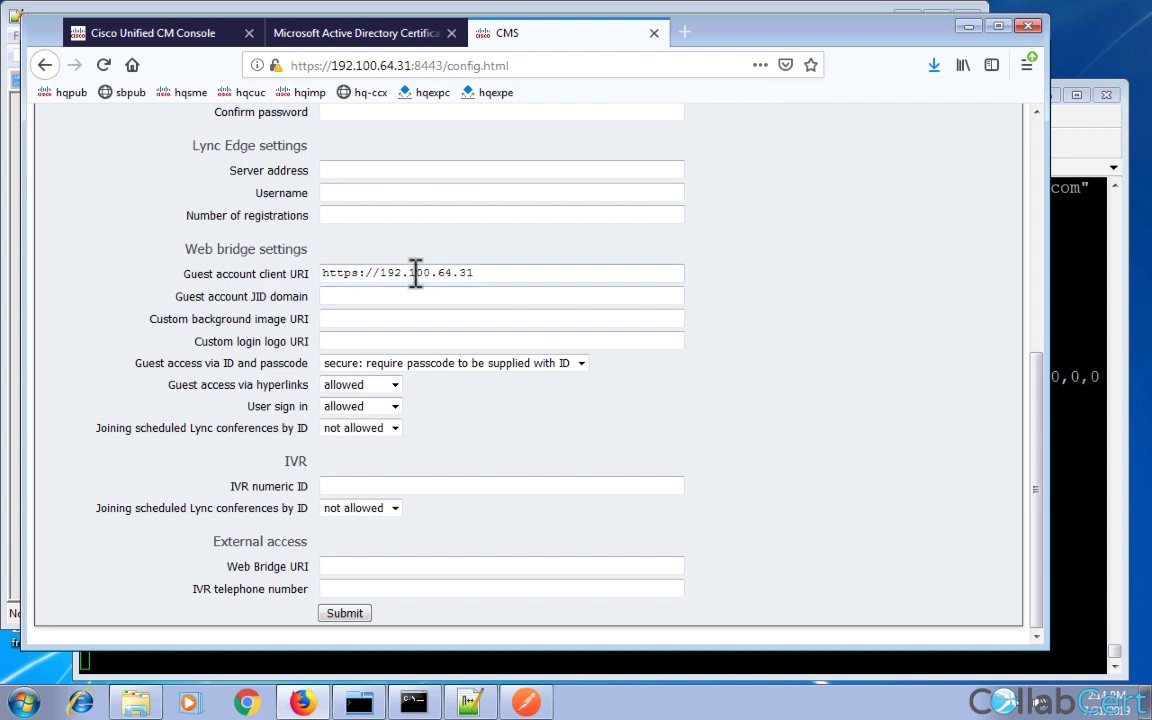
{"action": "left_click", "coordinate": [417, 273]}
{"action": "key", "text": "ctrl+a"}
{"action": "key", "text": "BackSpace"}
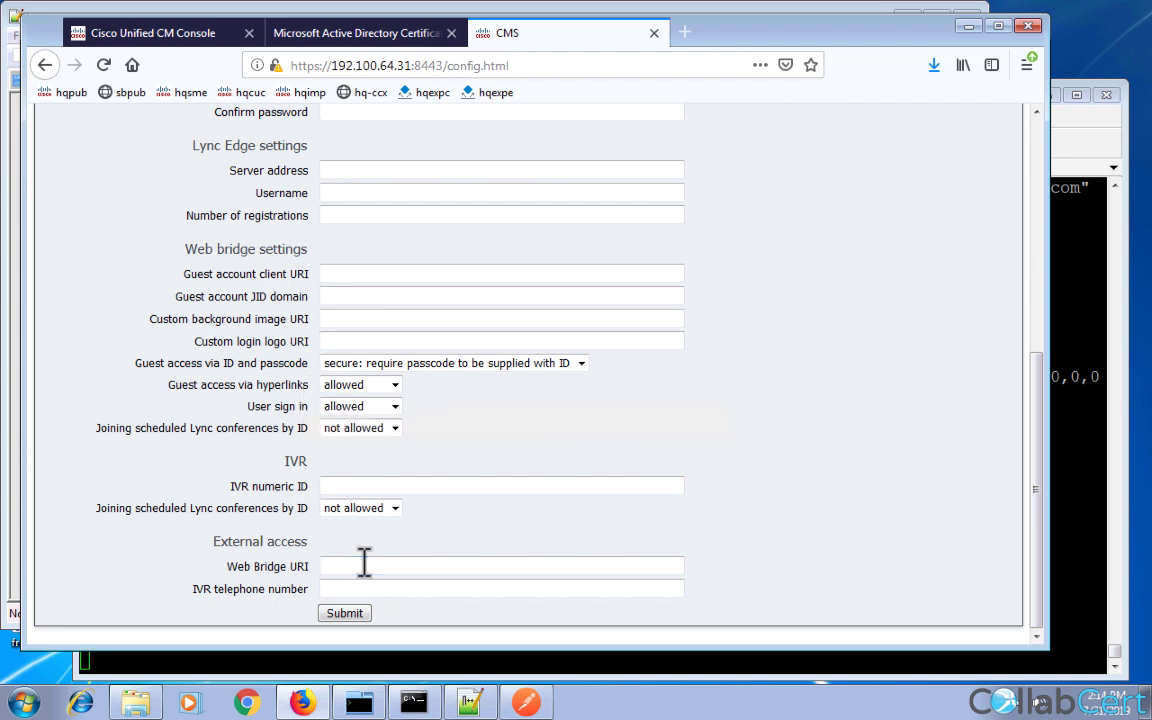
{"action": "left_click", "coordinate": [350, 613]}
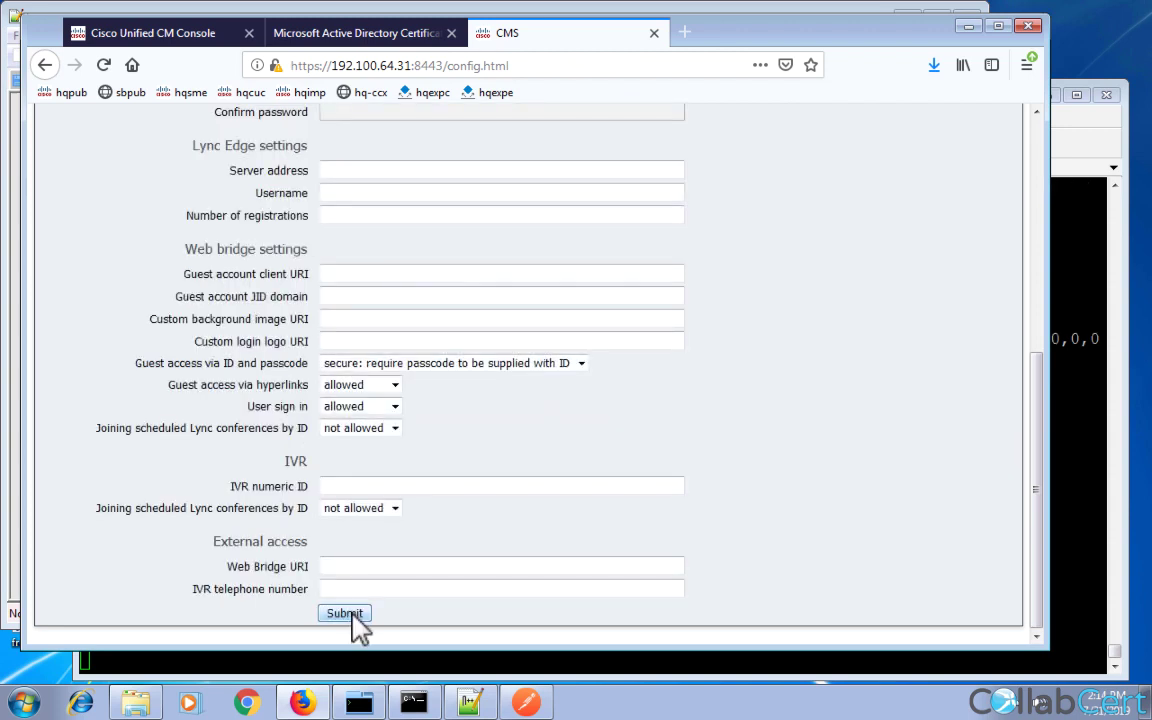
Search the API guide for 'webbridges' and jump to section 10.8 Web Bridge Methods.
{"action": "left_click", "coordinate": [527, 703]}
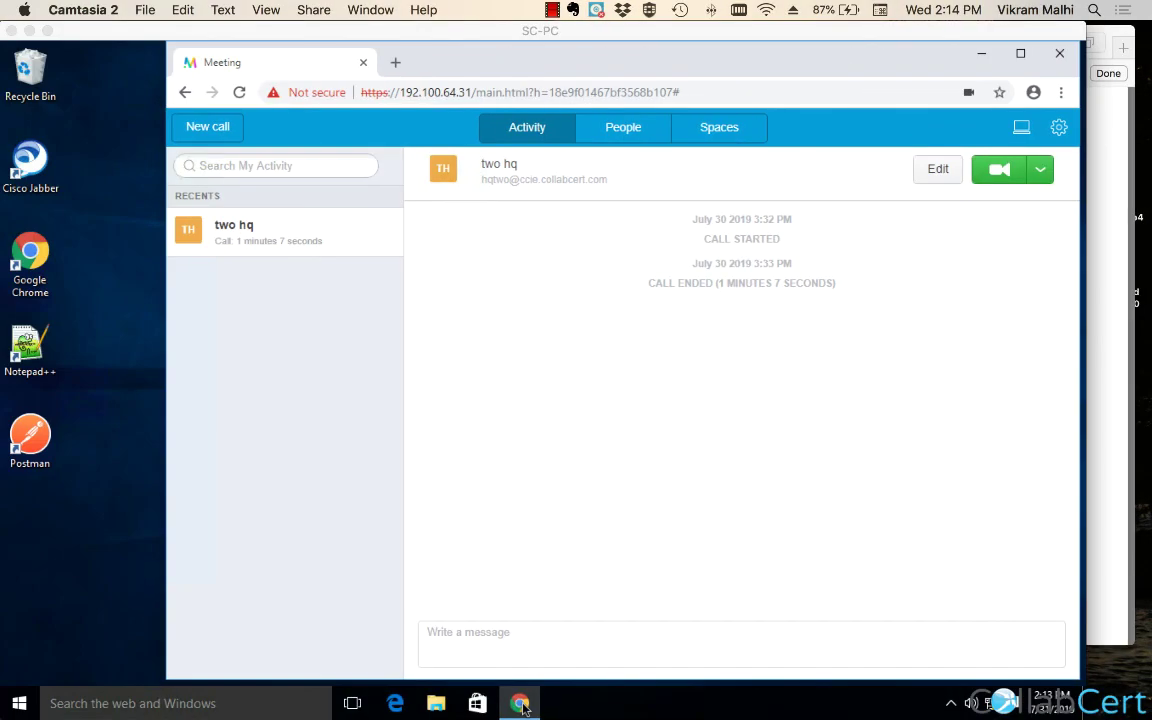
{"action": "key", "text": "super+Tab"}
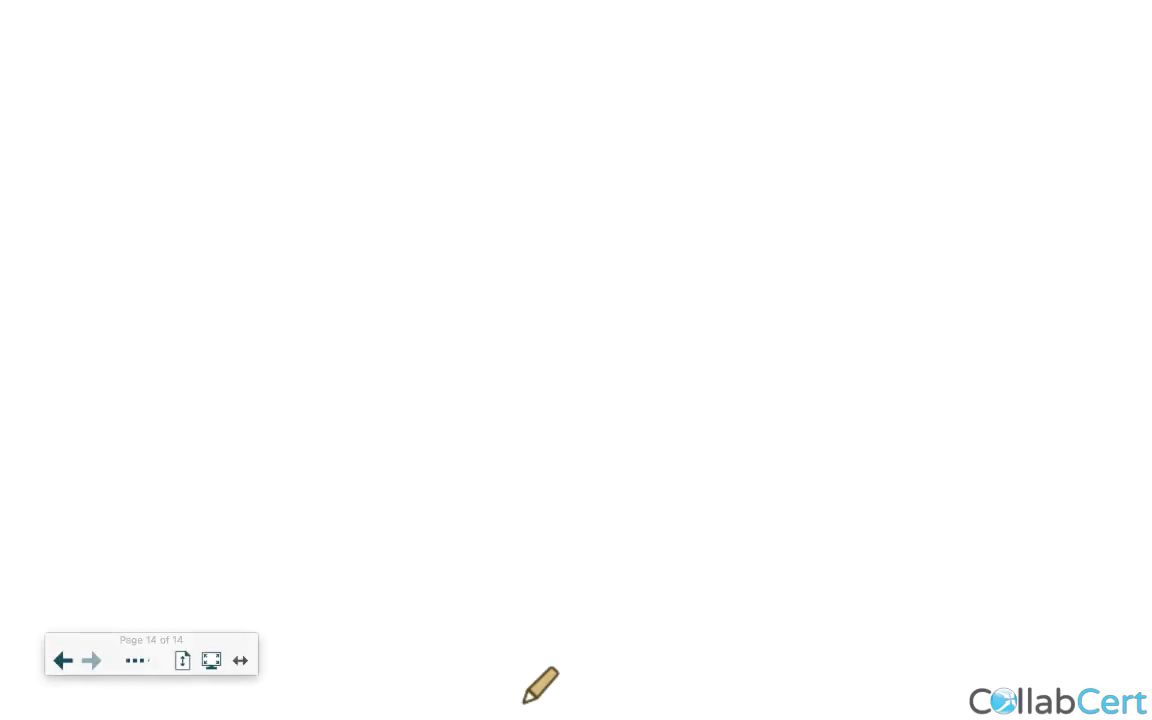
{"action": "key", "text": "super+Tab"}
{"action": "key", "text": "super+Tab"}
{"action": "key", "text": "super+Tab"}
{"action": "key", "text": "super+Tab"}
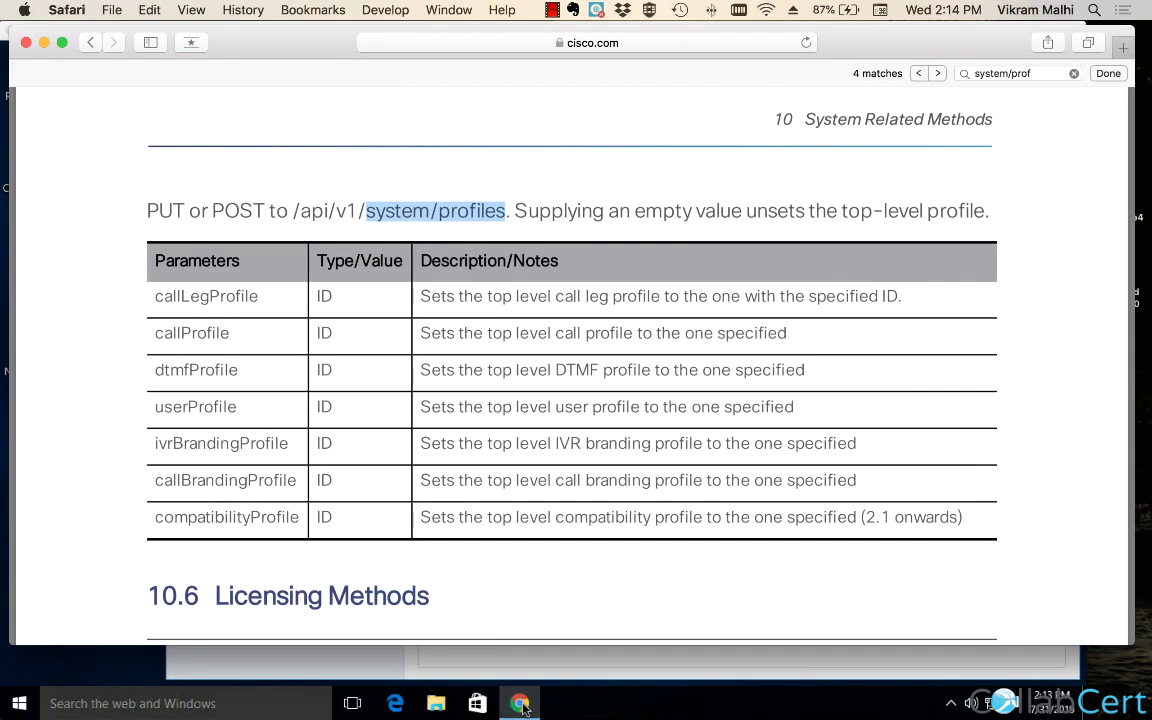
{"action": "left_click", "coordinate": [1007, 73]}
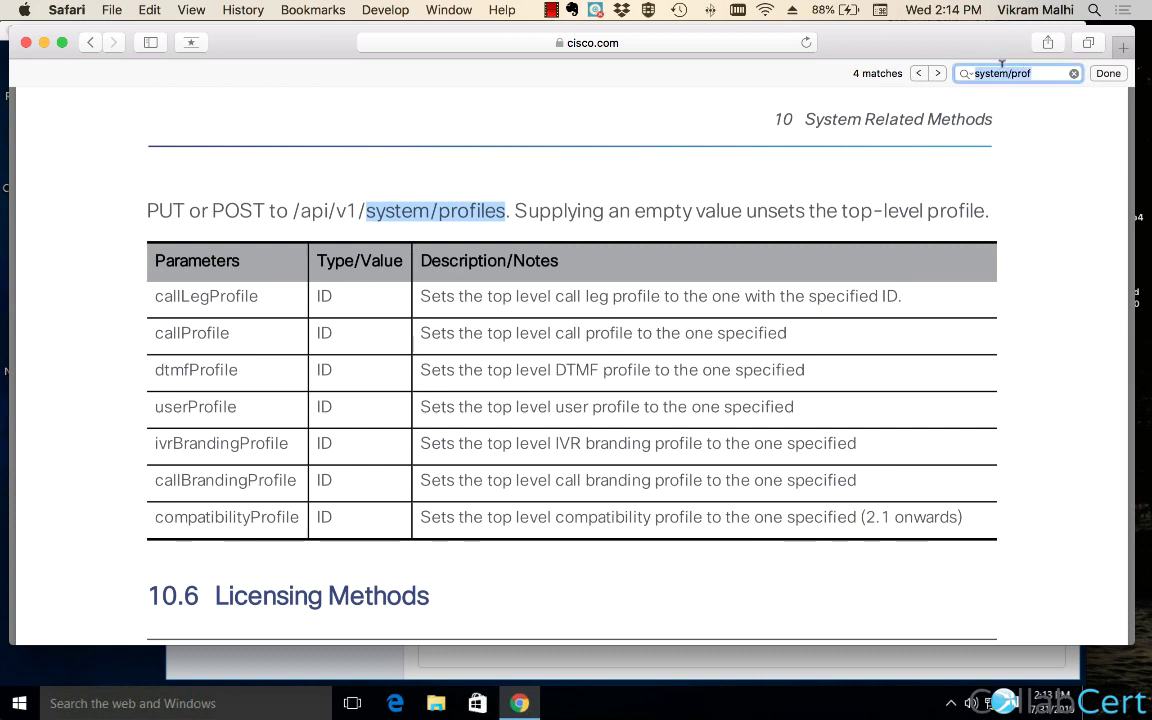
{"action": "type", "text": "webbridges"}
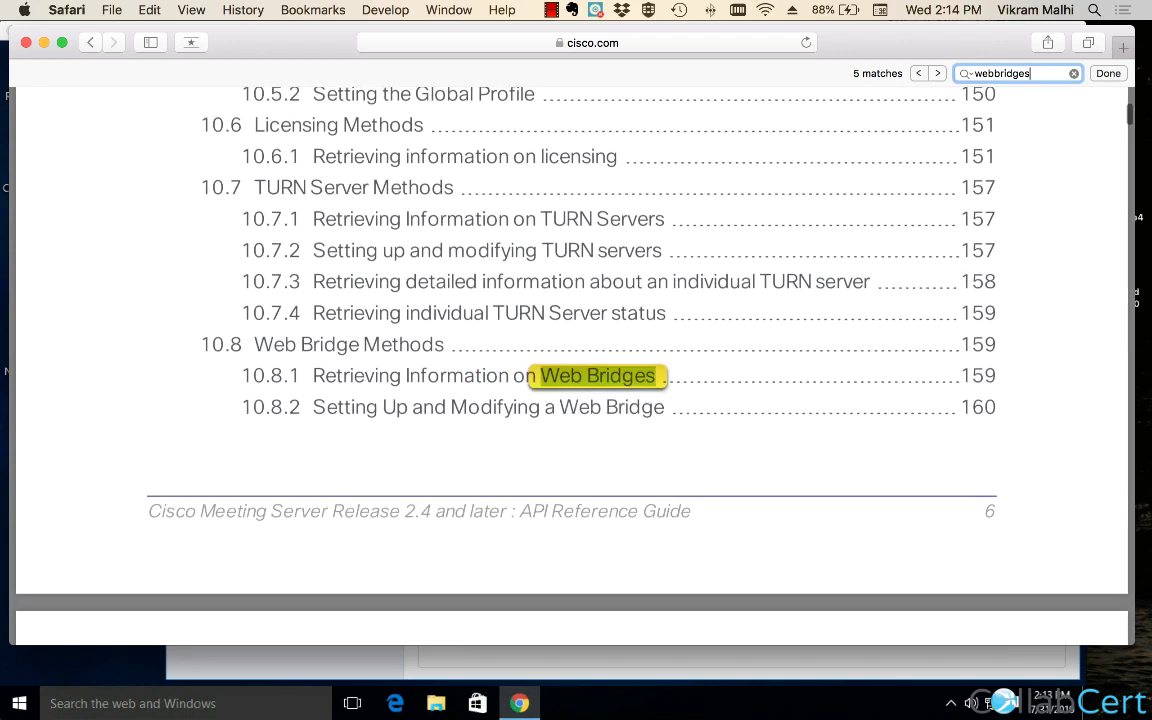
{"action": "left_click", "coordinate": [978, 378]}
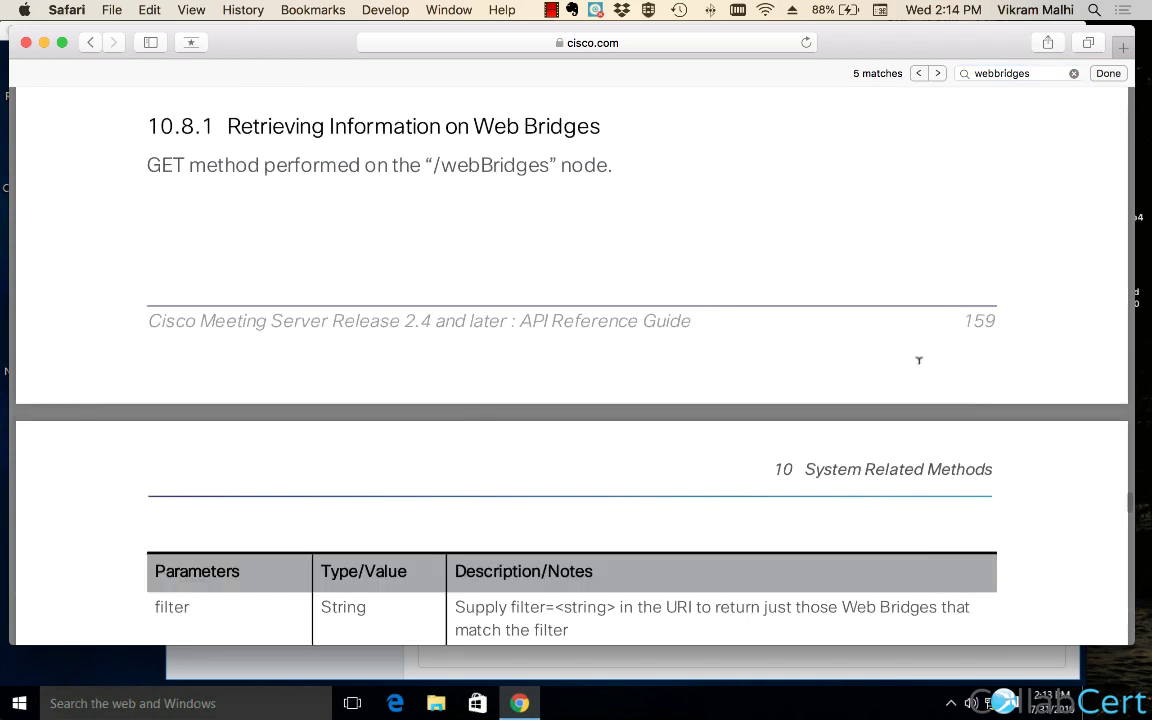
{"action": "scroll", "coordinate": [812, 302], "scroll_direction": "down", "scroll_amount": 3}
{"action": "scroll", "coordinate": [812, 302], "scroll_direction": "down", "scroll_amount": 5}
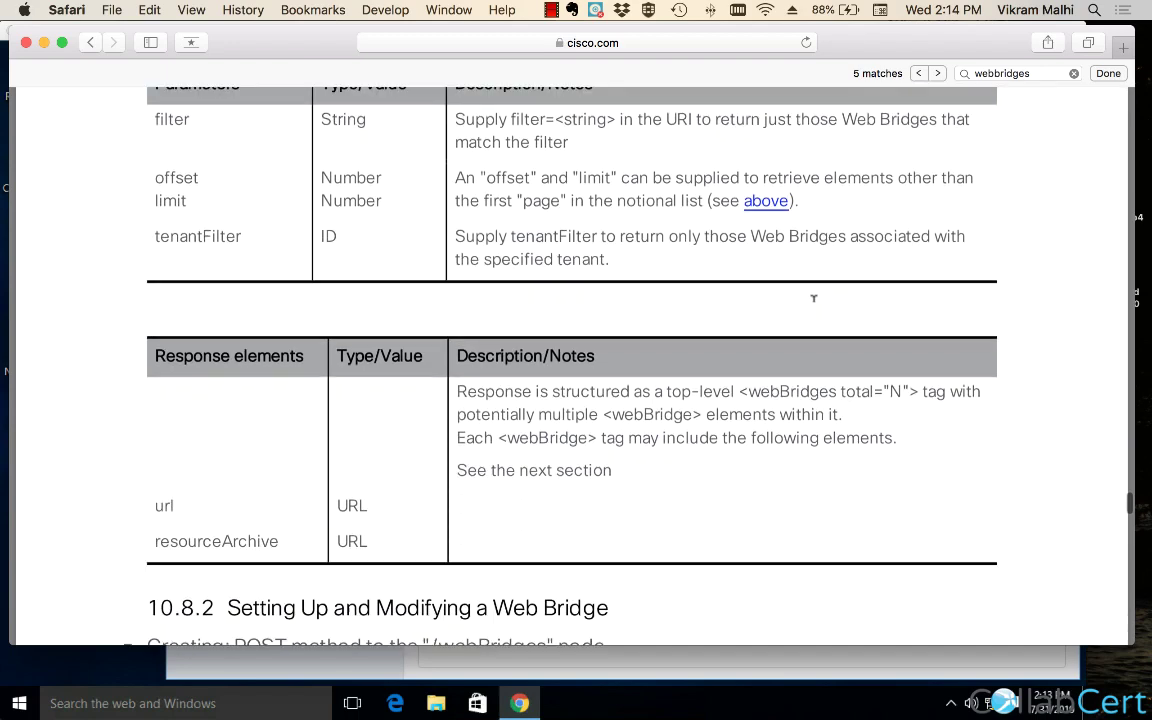
{"action": "double_click", "coordinate": [162, 363]}
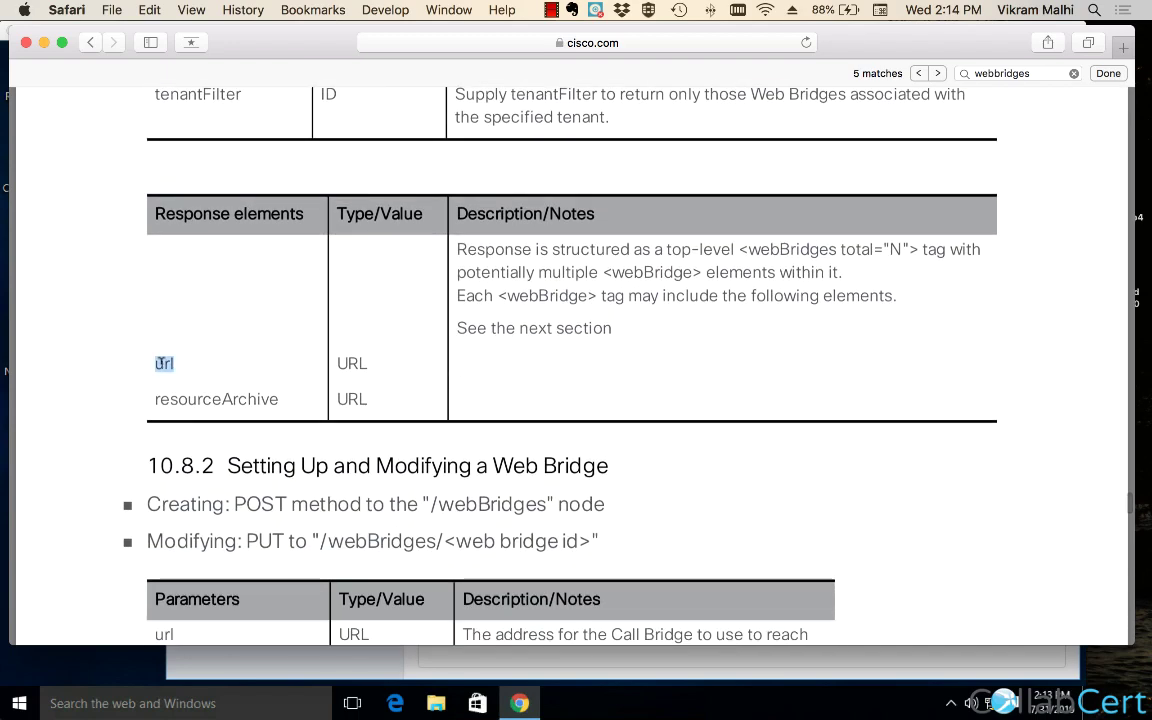
{"action": "scroll", "coordinate": [160, 363], "scroll_direction": "up", "scroll_amount": 2}
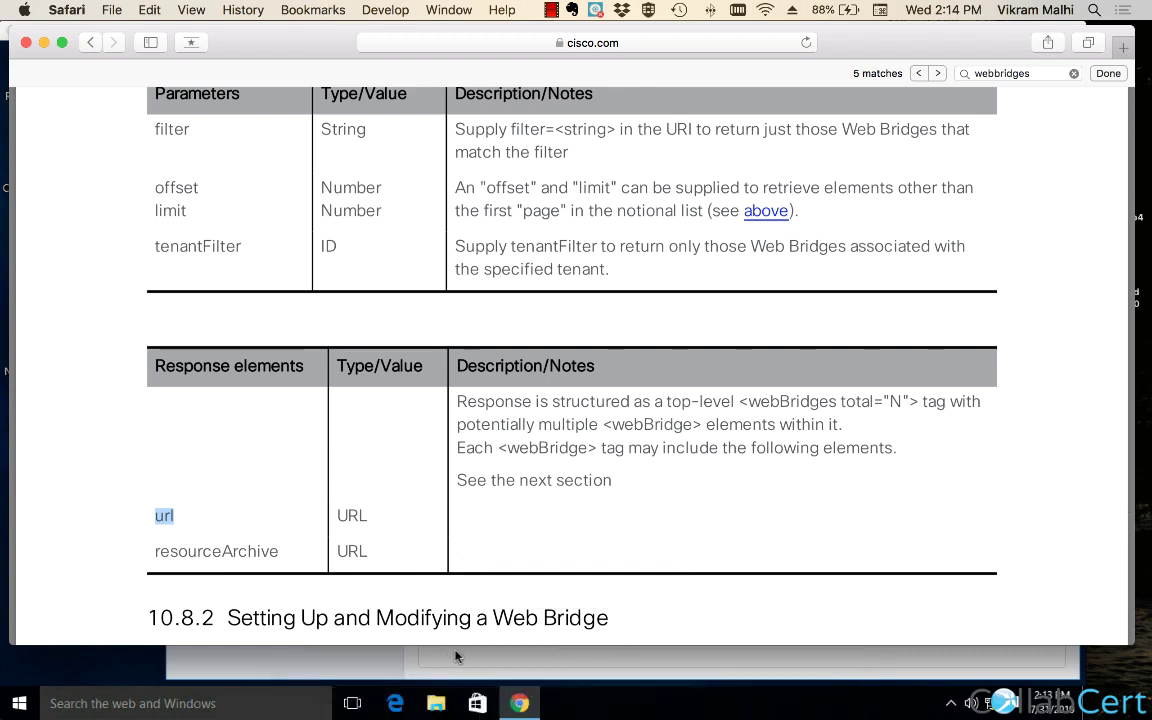
{"action": "left_click", "coordinate": [663, 672]}
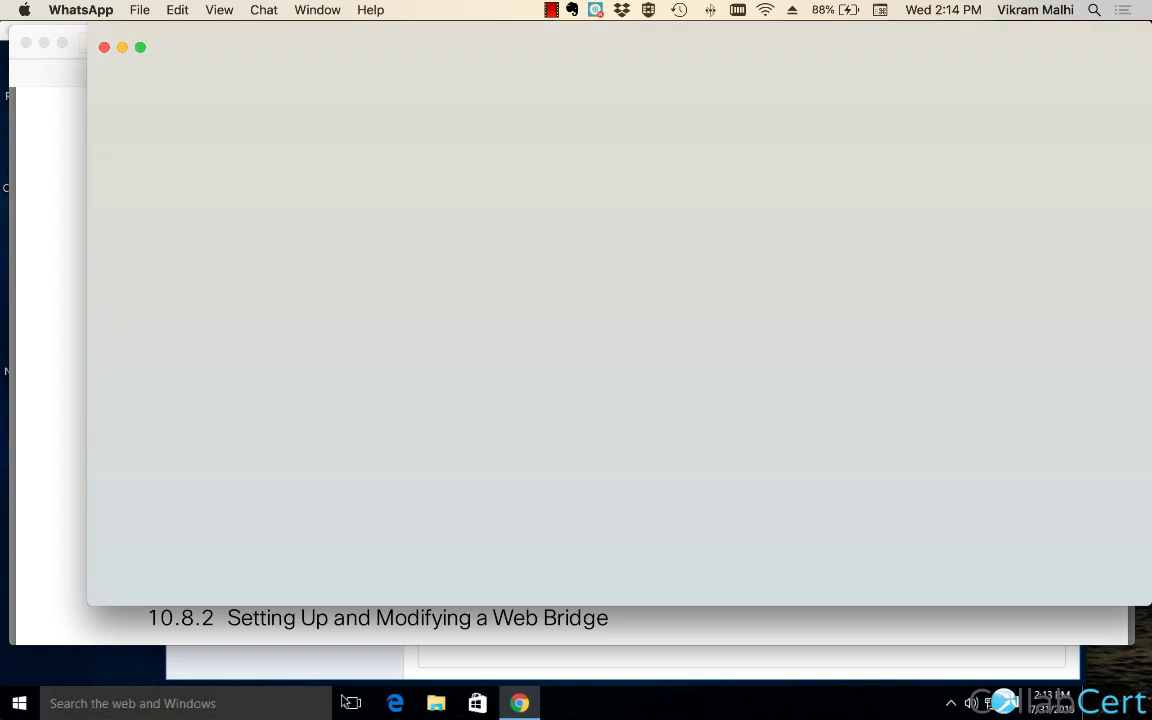
Sign out of the Cisco Meeting web app account on SC-PC.
{"action": "left_click", "coordinate": [104, 47]}
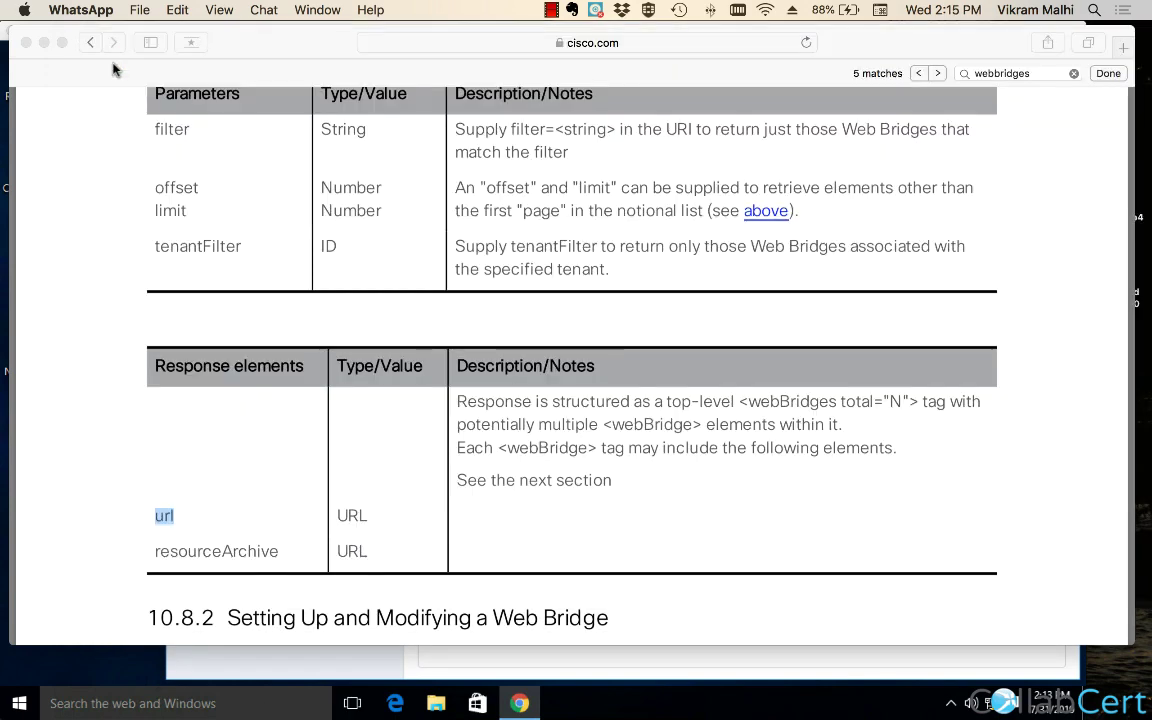
{"action": "left_click", "coordinate": [620, 711]}
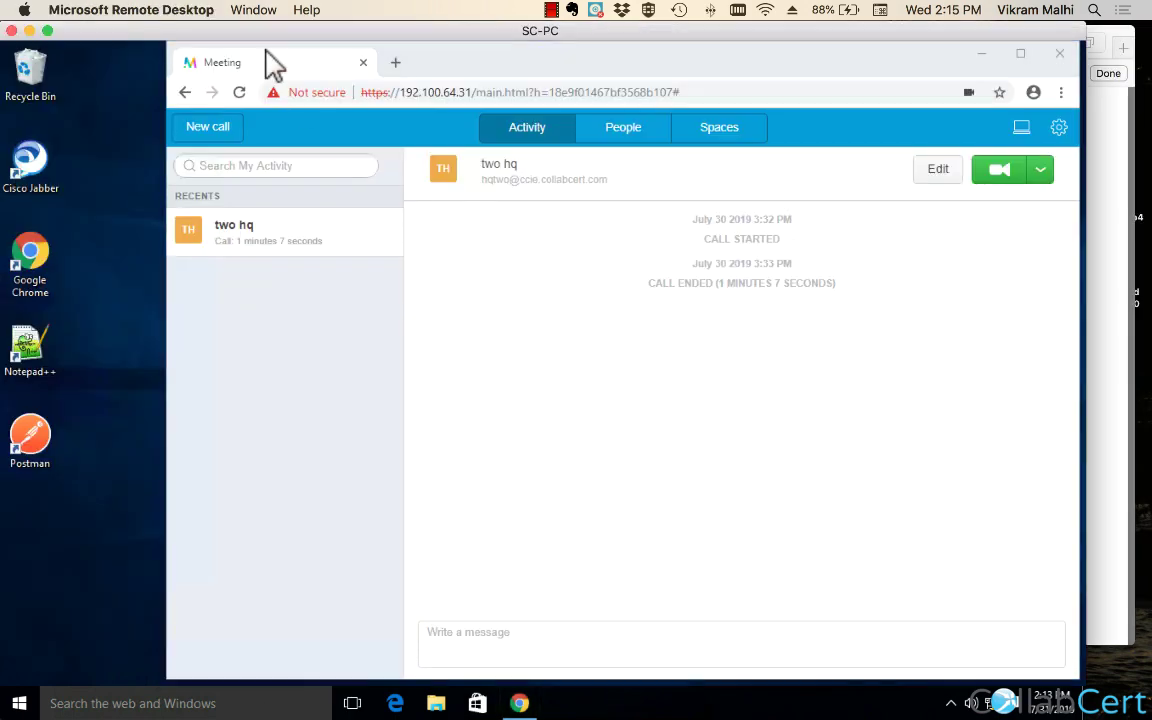
{"action": "left_click", "coordinate": [254, 12]}
{"action": "left_click", "coordinate": [431, 364]}
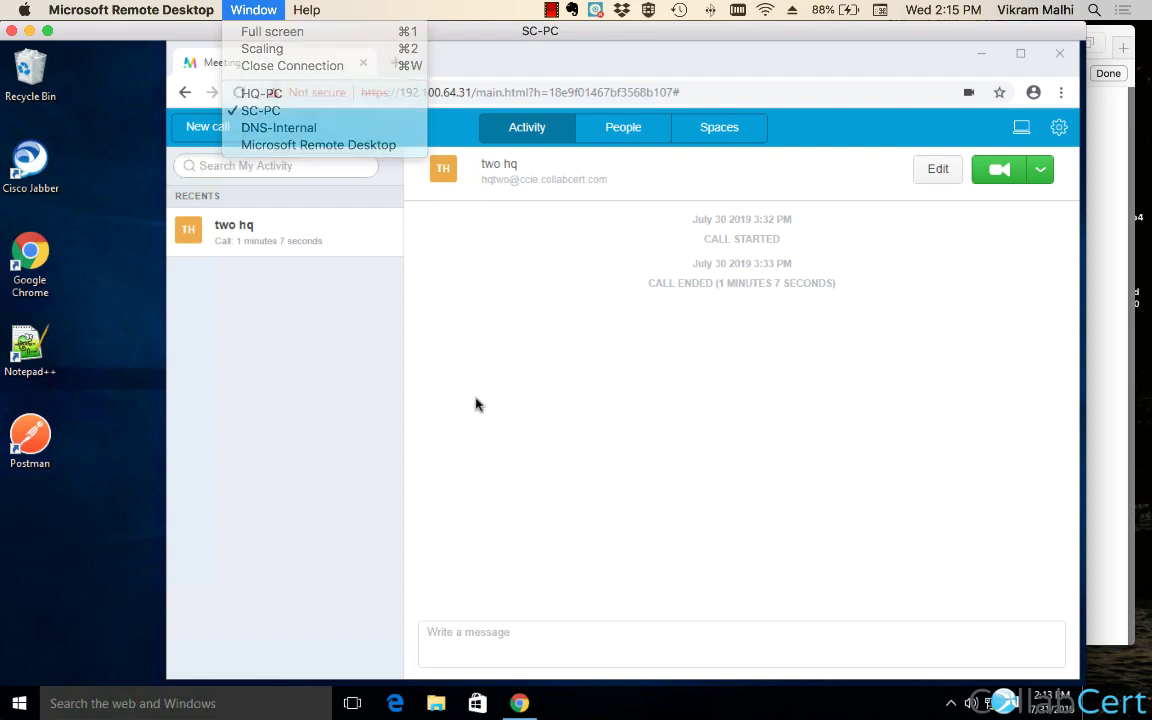
{"action": "left_click", "coordinate": [1059, 128]}
{"action": "left_click", "coordinate": [1060, 130]}
{"action": "left_click", "coordinate": [1058, 132]}
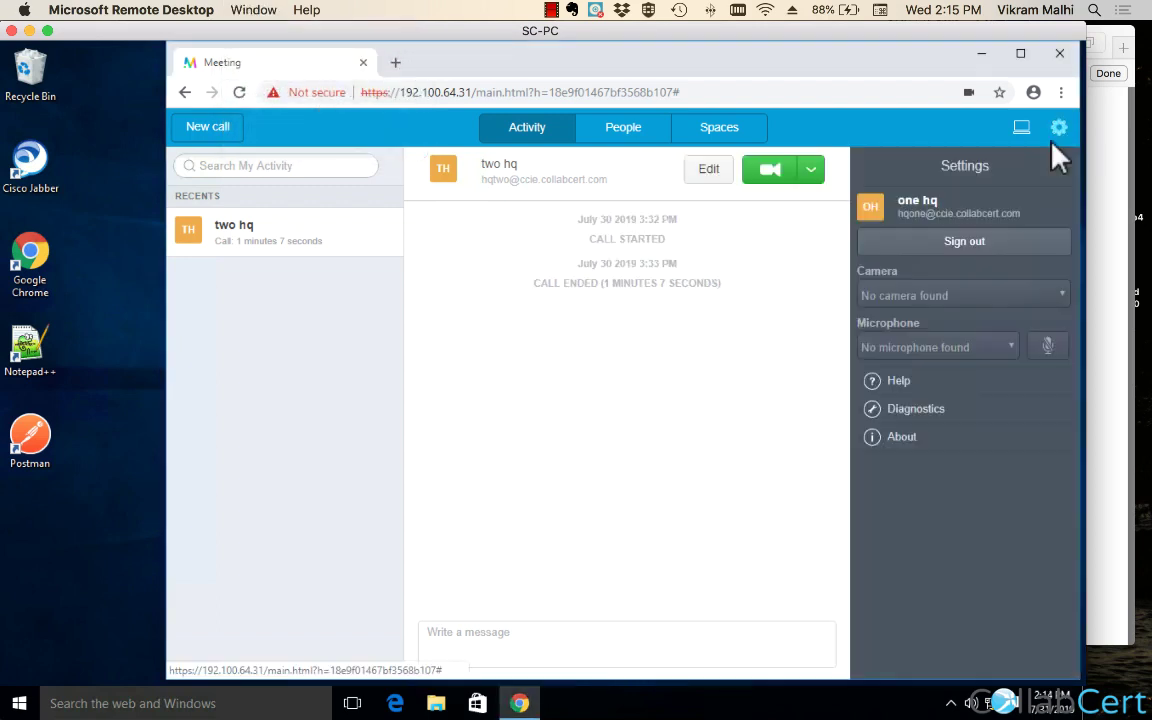
{"action": "left_click", "coordinate": [1014, 256]}
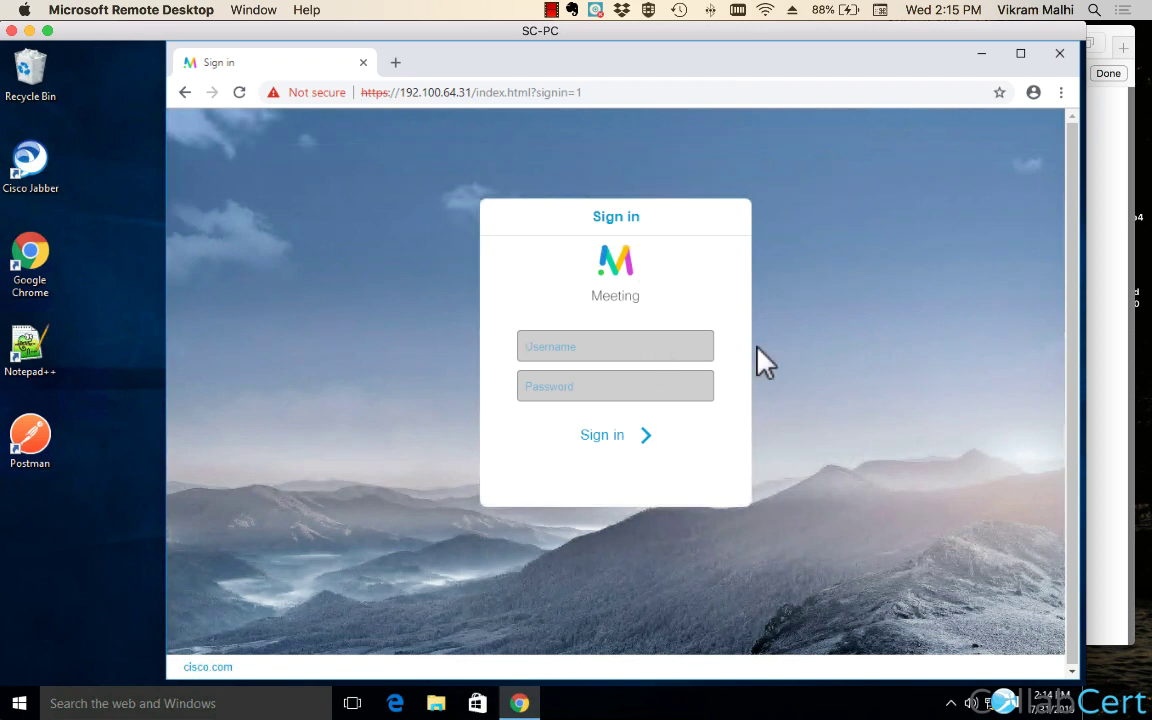
Load join.ccie.collabcert.com past the certificate warning, then switch to HQ-PC.
{"action": "left_click", "coordinate": [498, 93]}
{"action": "type", "text": "join."}
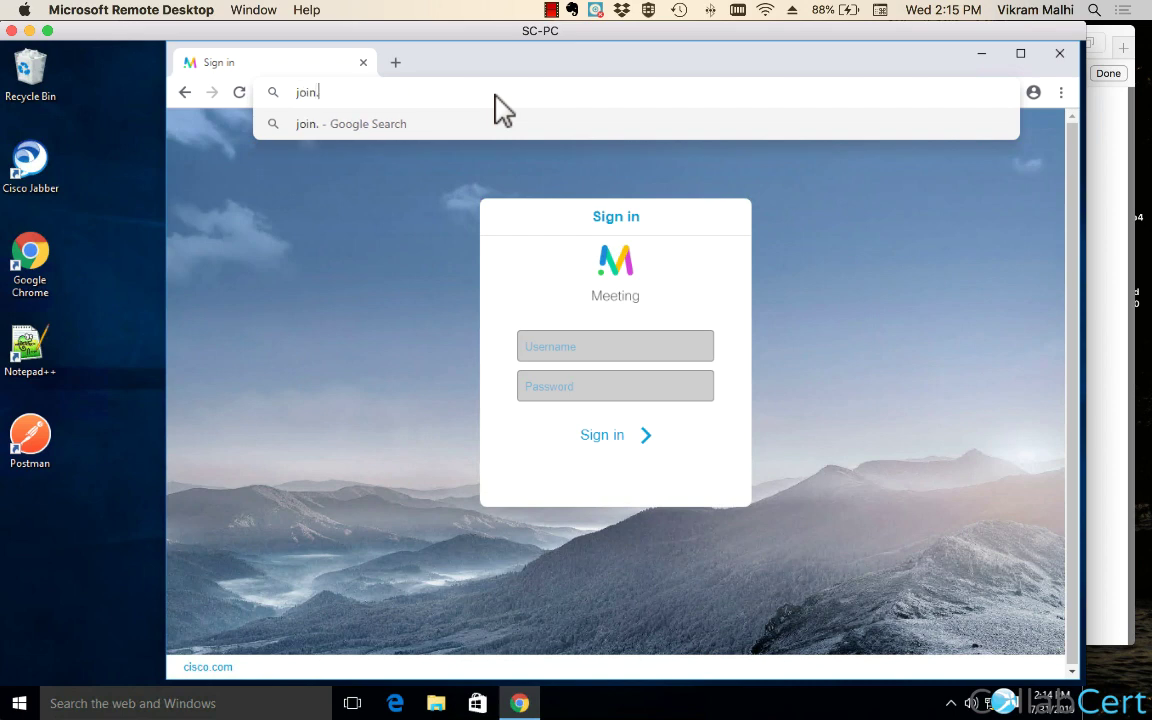
{"action": "type", "text": "ccie.collabcert.com"}
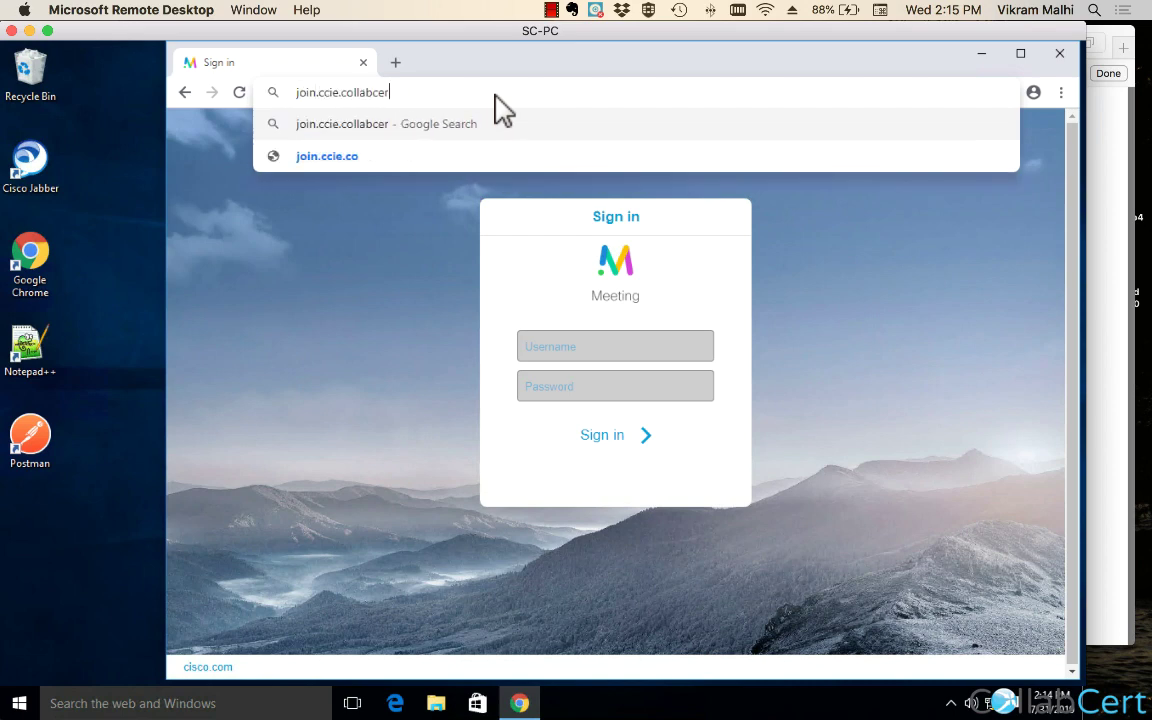
{"action": "key", "text": "Return"}
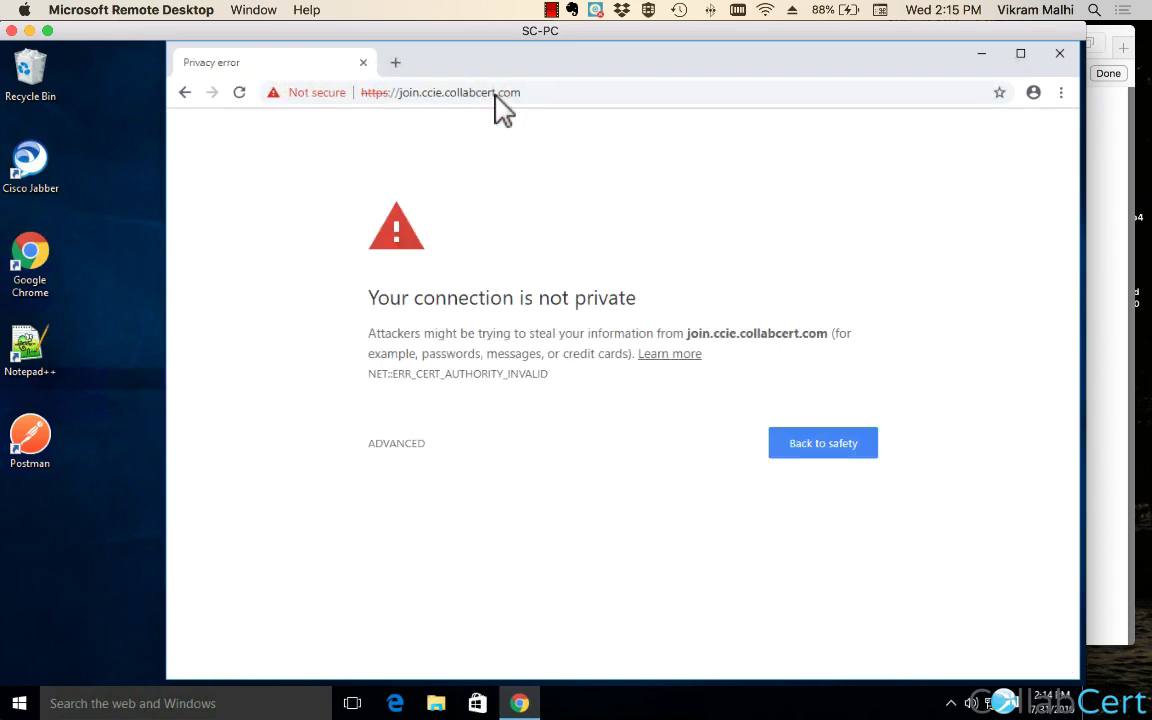
{"action": "left_click", "coordinate": [410, 440]}
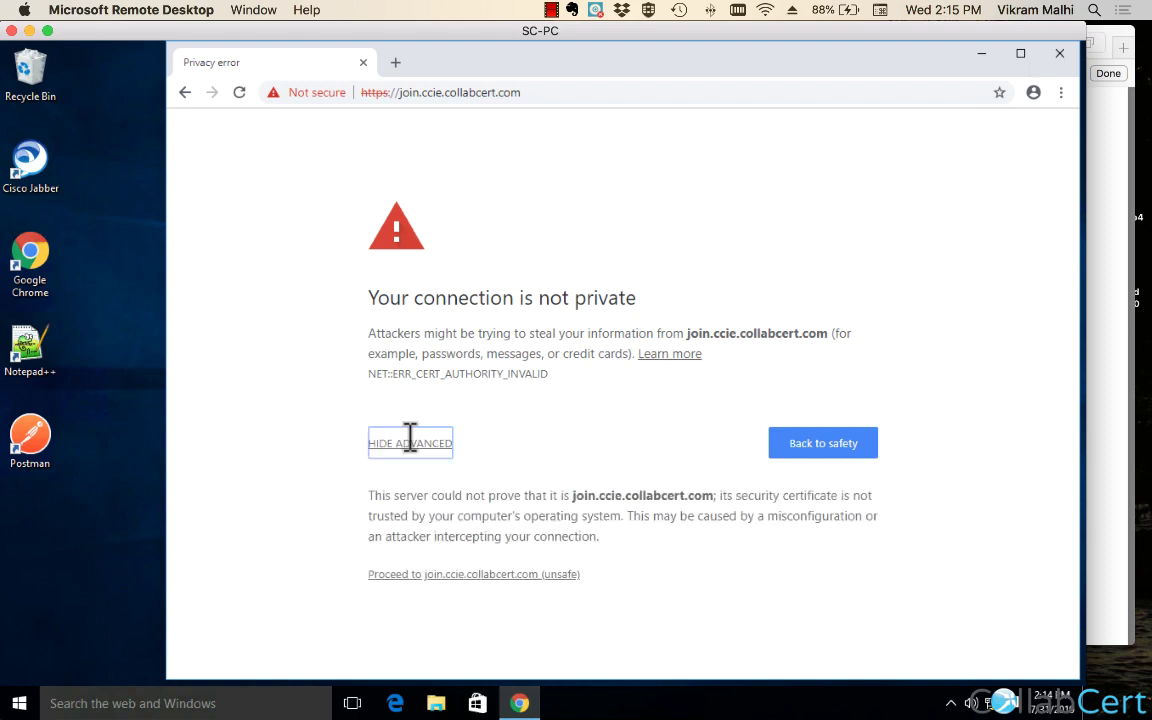
{"action": "left_click", "coordinate": [474, 576]}
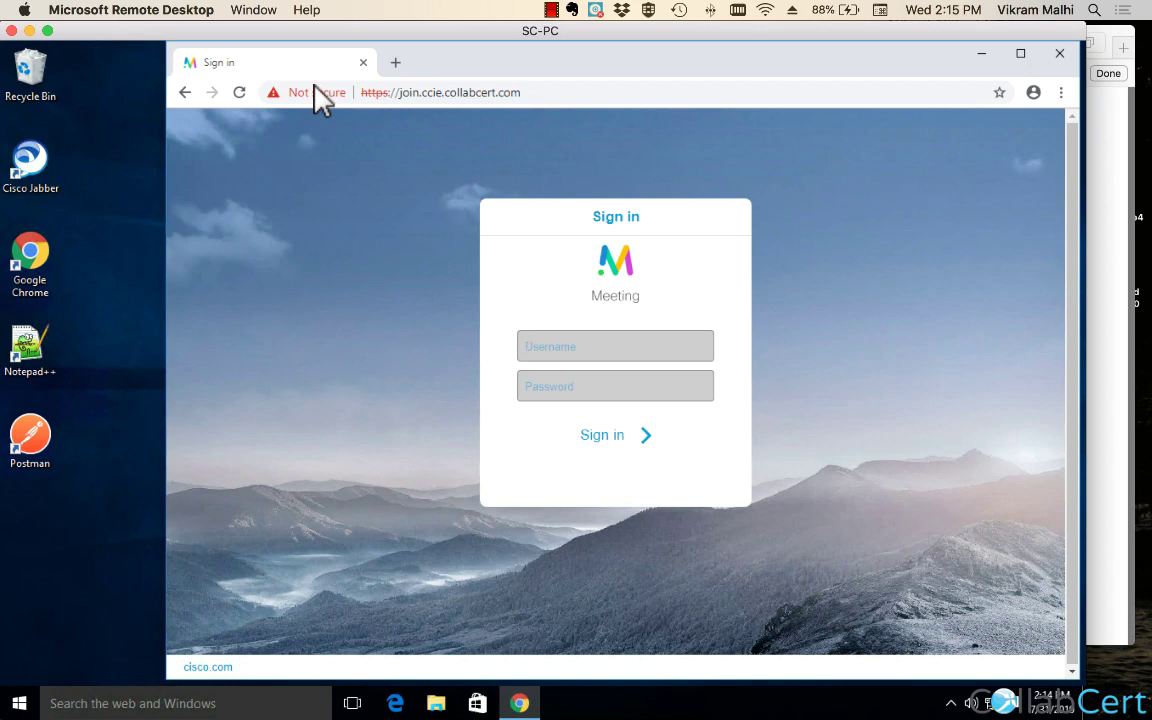
{"action": "left_click", "coordinate": [245, 12]}
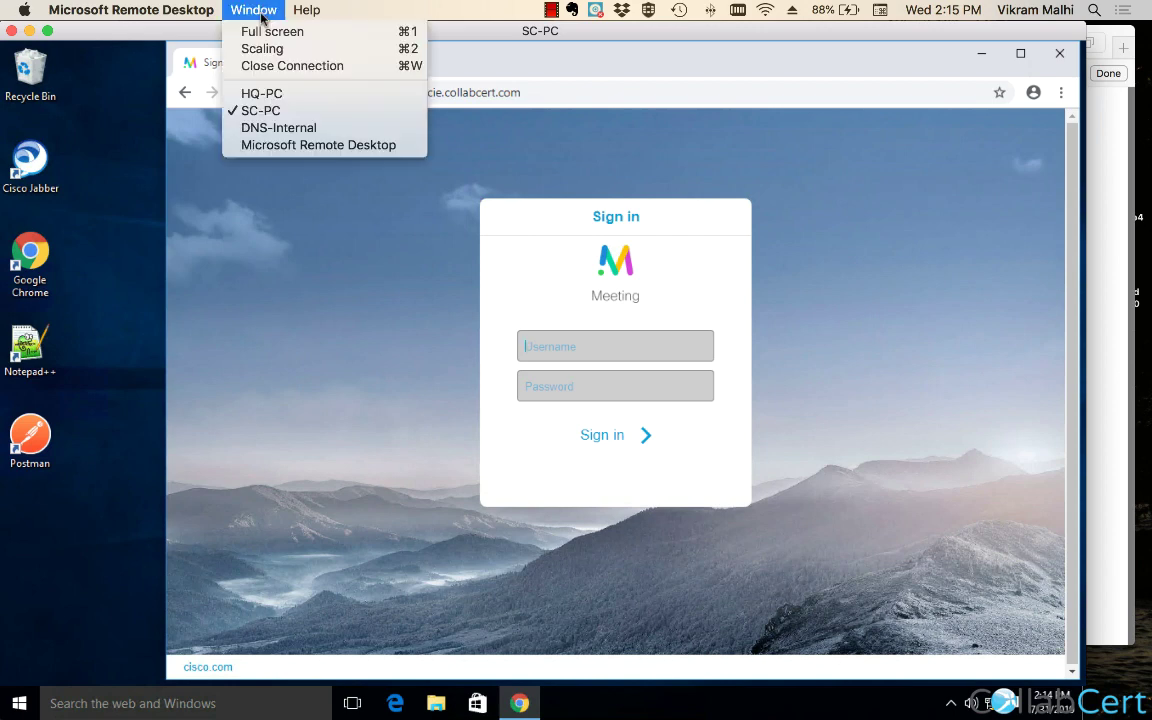
{"action": "left_click", "coordinate": [268, 94]}
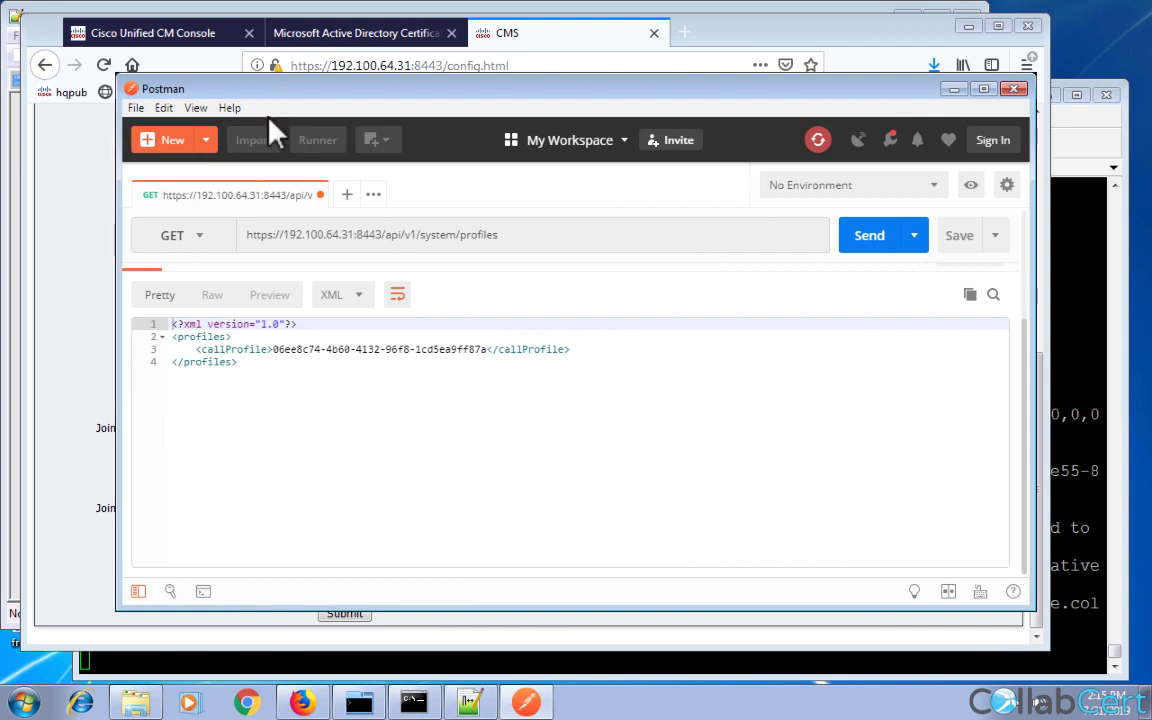
Change the request to a POST on /api/v1/webbridges.
{"action": "left_click", "coordinate": [192, 238]}
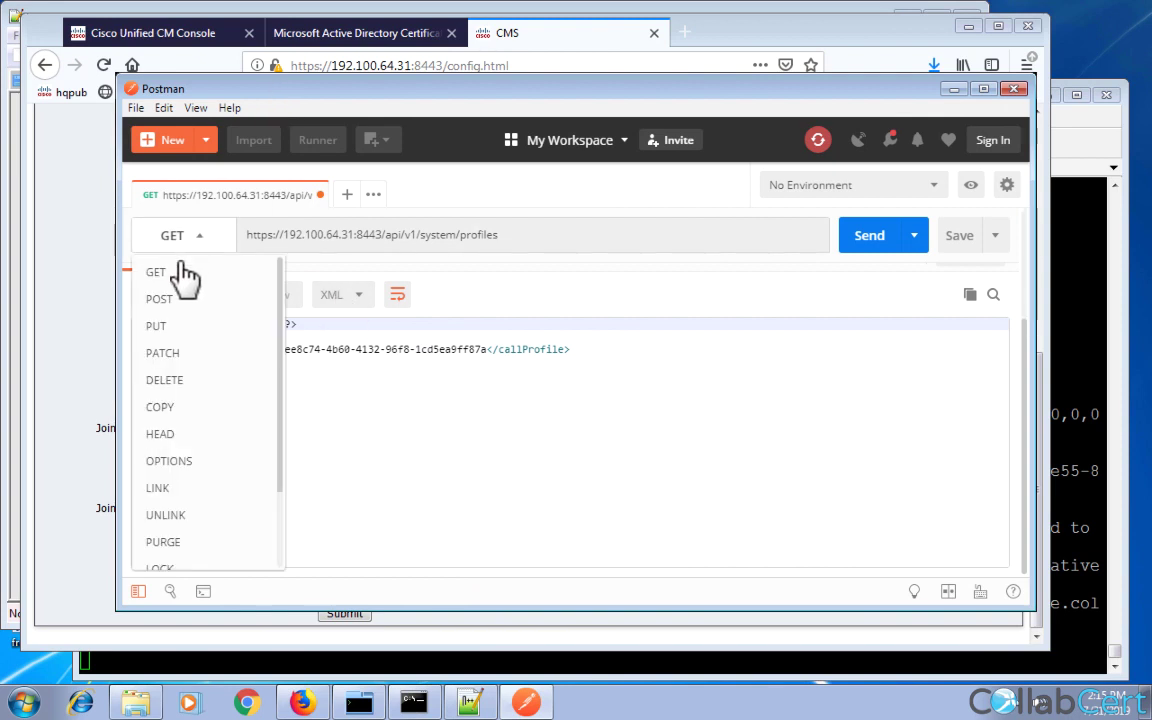
{"action": "left_click", "coordinate": [176, 300]}
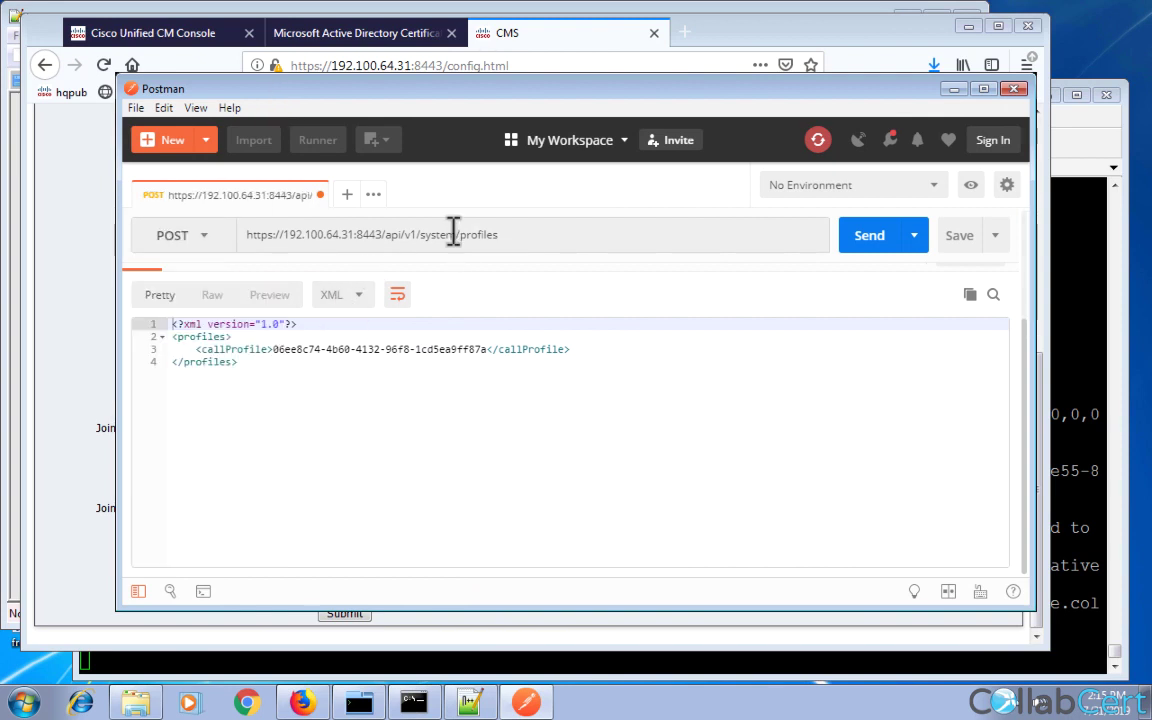
{"action": "left_click_drag", "start_coordinate": [420, 236], "coordinate": [491, 236]}
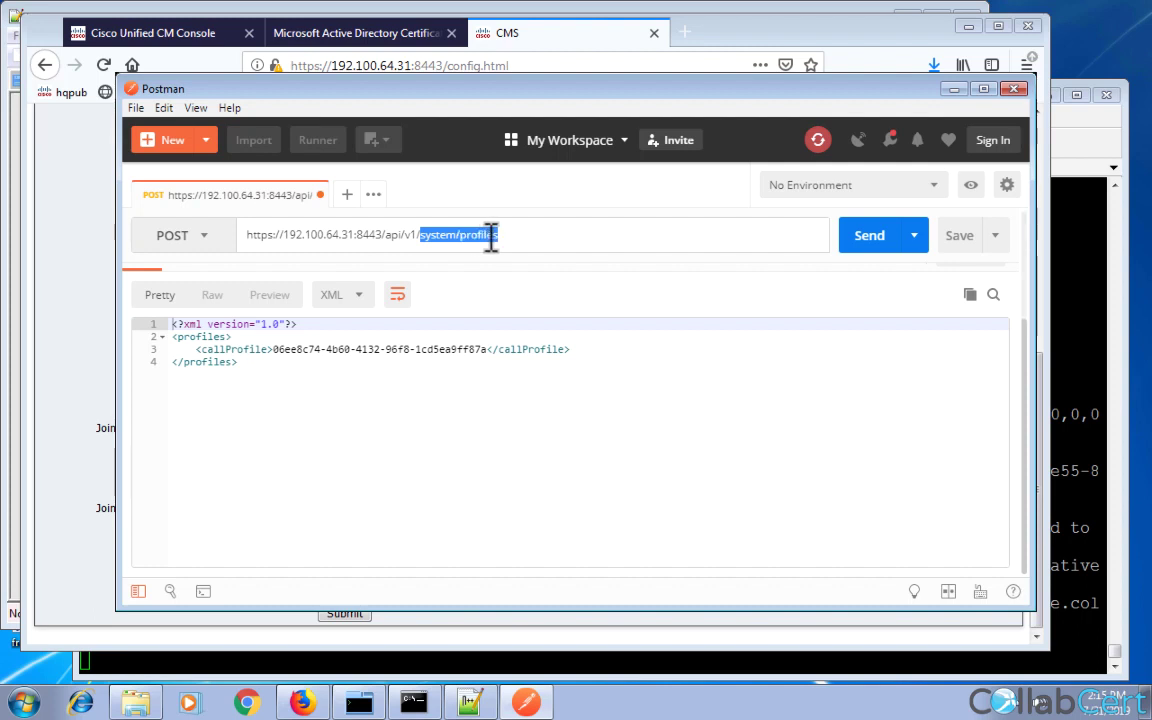
{"action": "type", "text": "webbridges"}
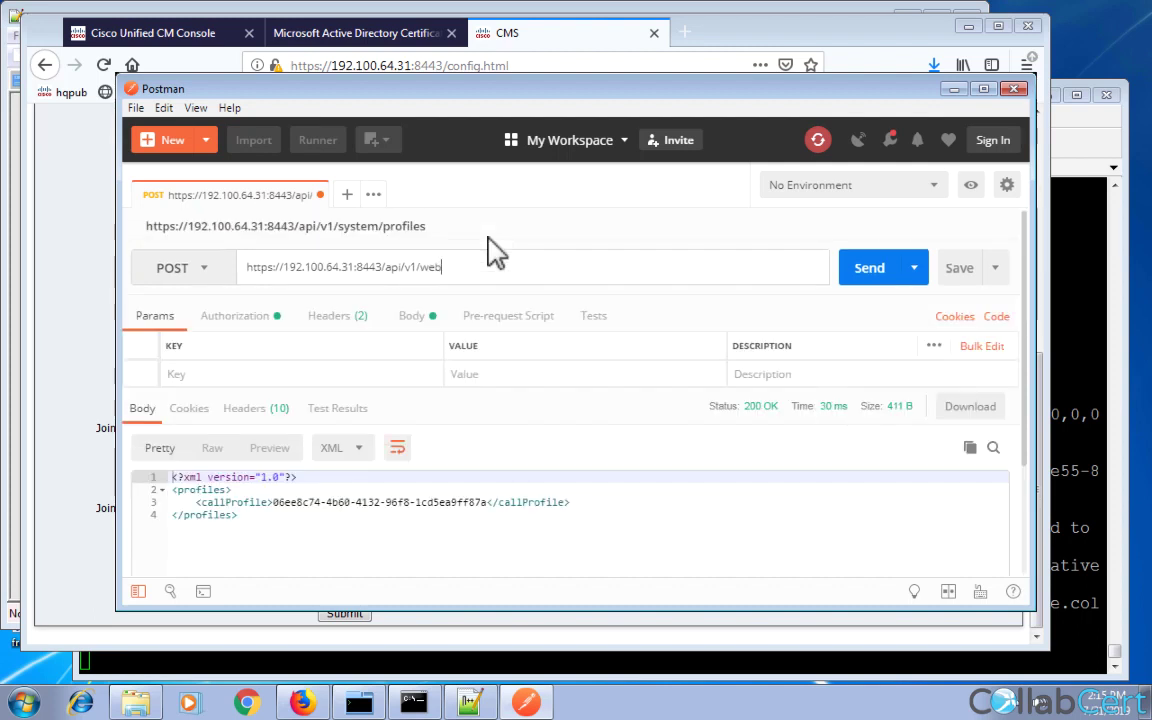
{"action": "left_click", "coordinate": [414, 318]}
{"action": "scroll", "coordinate": [287, 418], "scroll_direction": "down", "scroll_amount": 5}
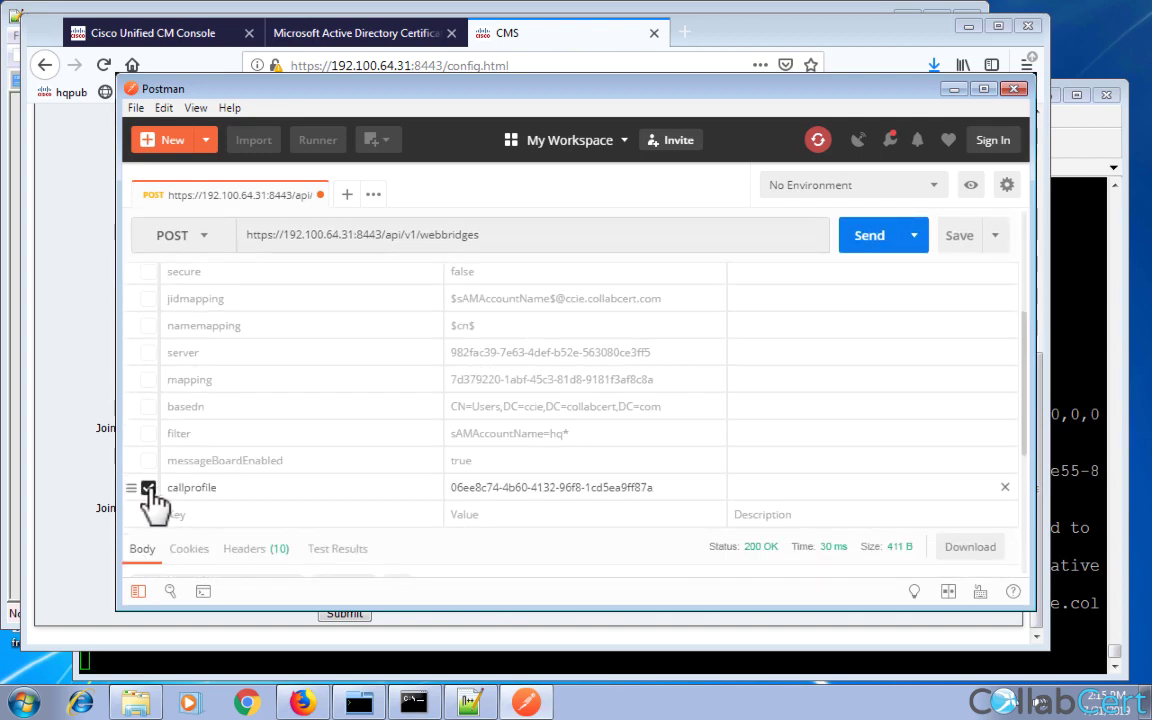
{"action": "left_click", "coordinate": [148, 487]}
{"action": "left_click", "coordinate": [178, 514]}
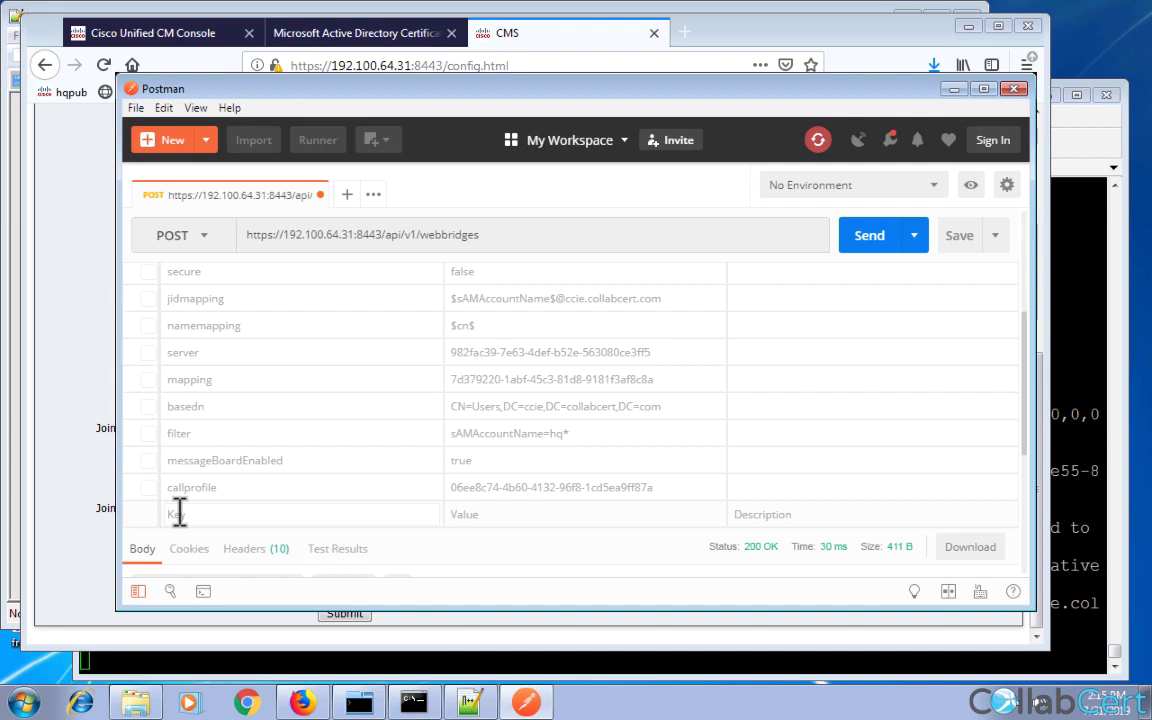
{"action": "type", "text": "ur"}
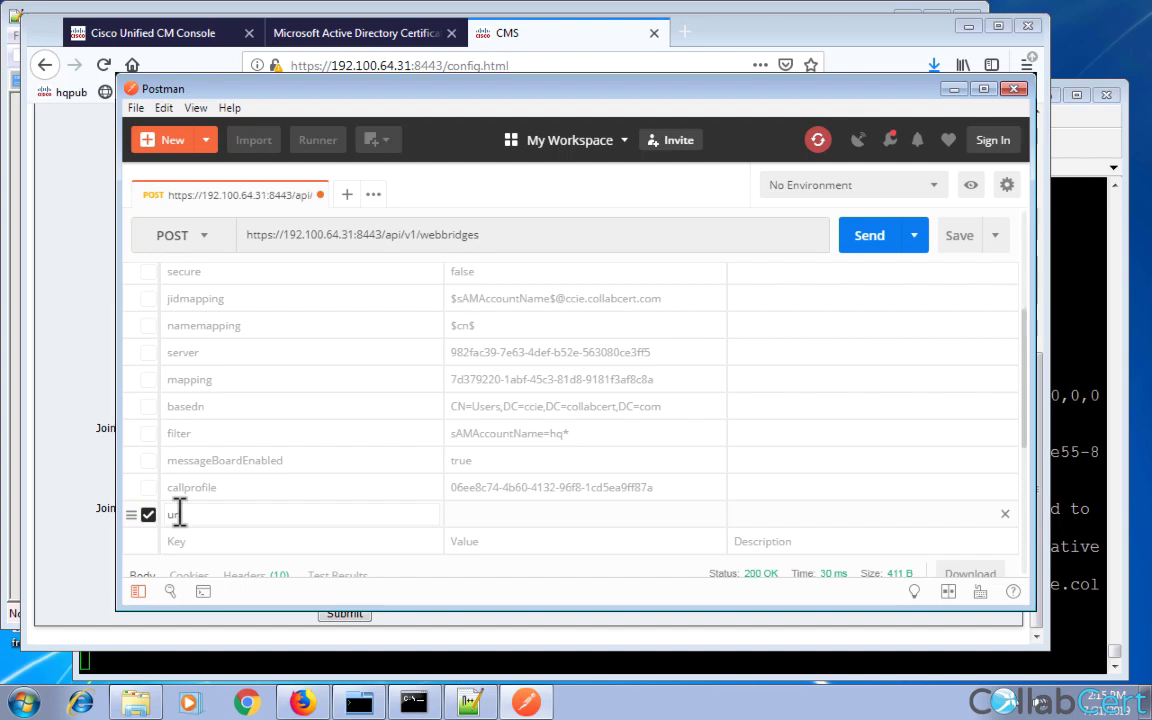
{"action": "type", "text": "l"}
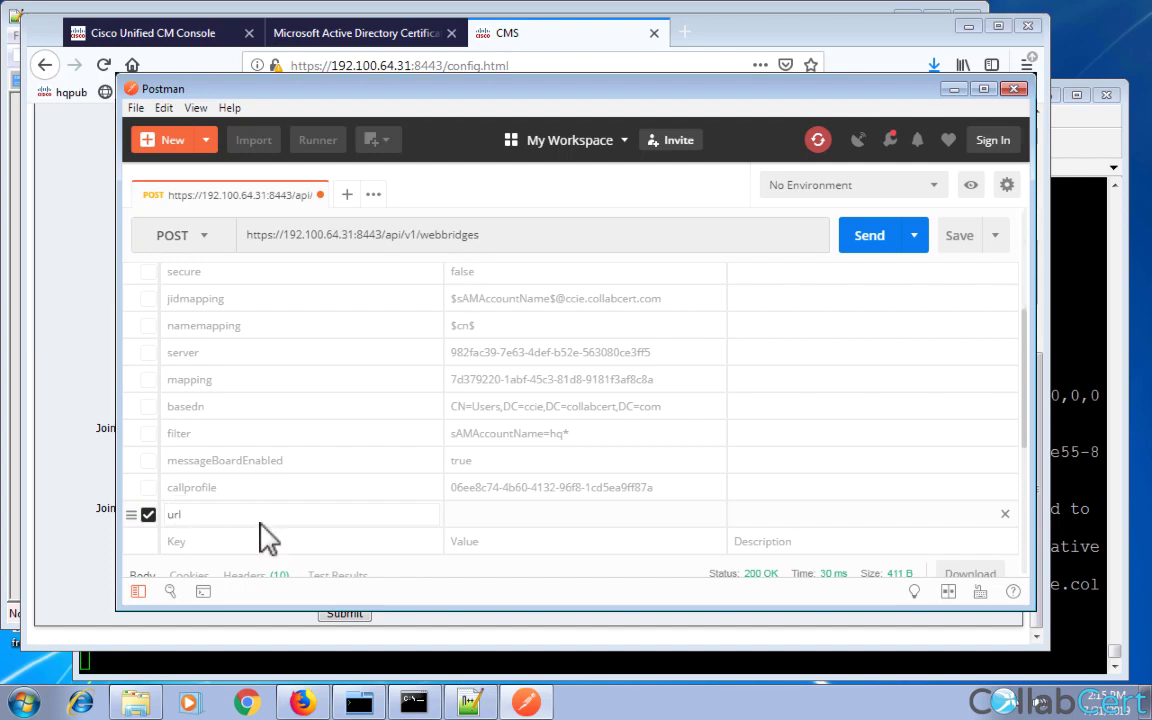
{"action": "left_click", "coordinate": [483, 512]}
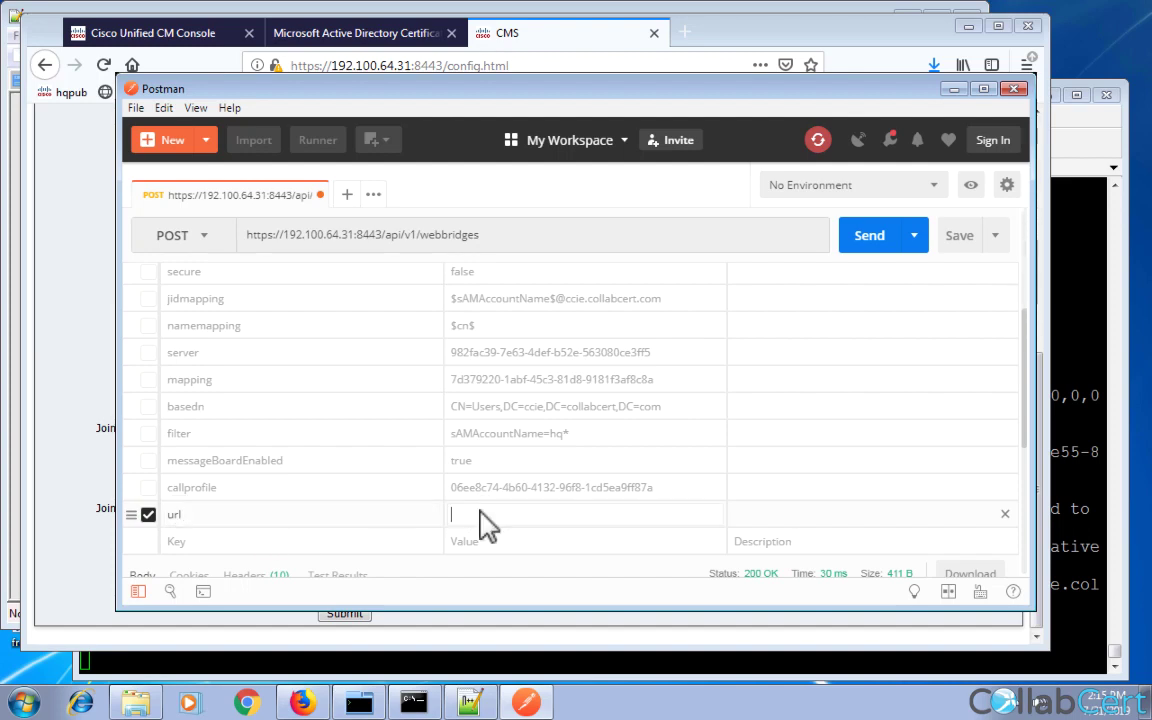
{"action": "type", "text": "https://"}
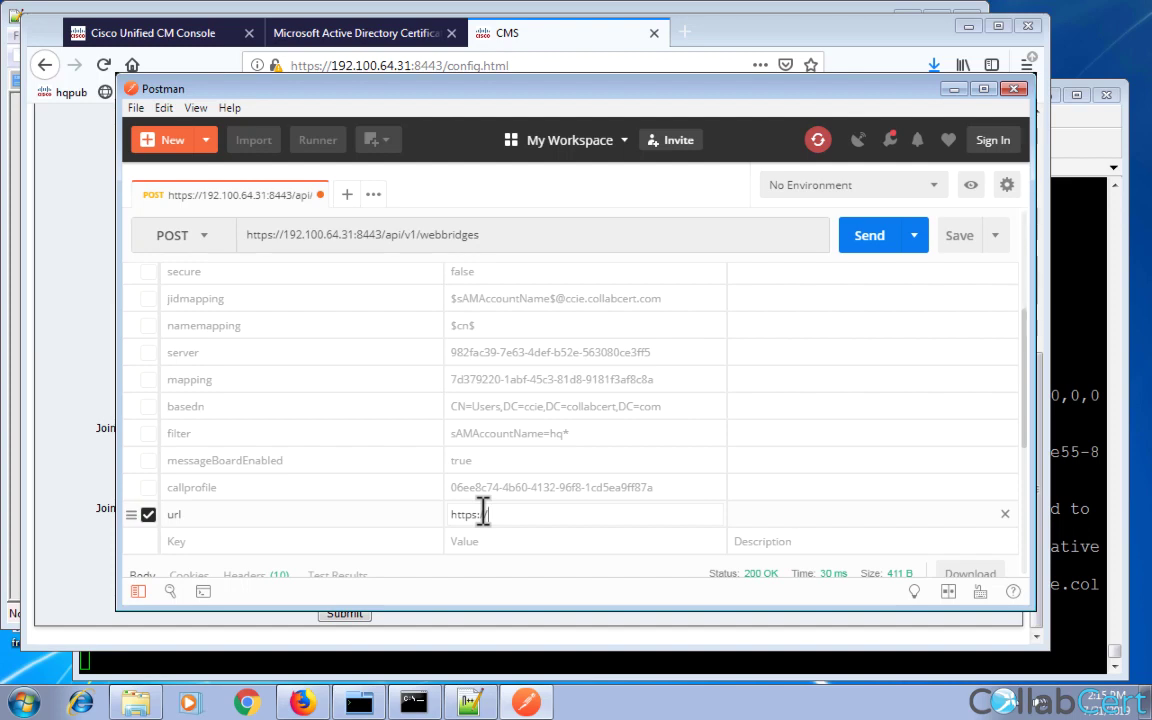
{"action": "type", "text": "192.100.64.31"}
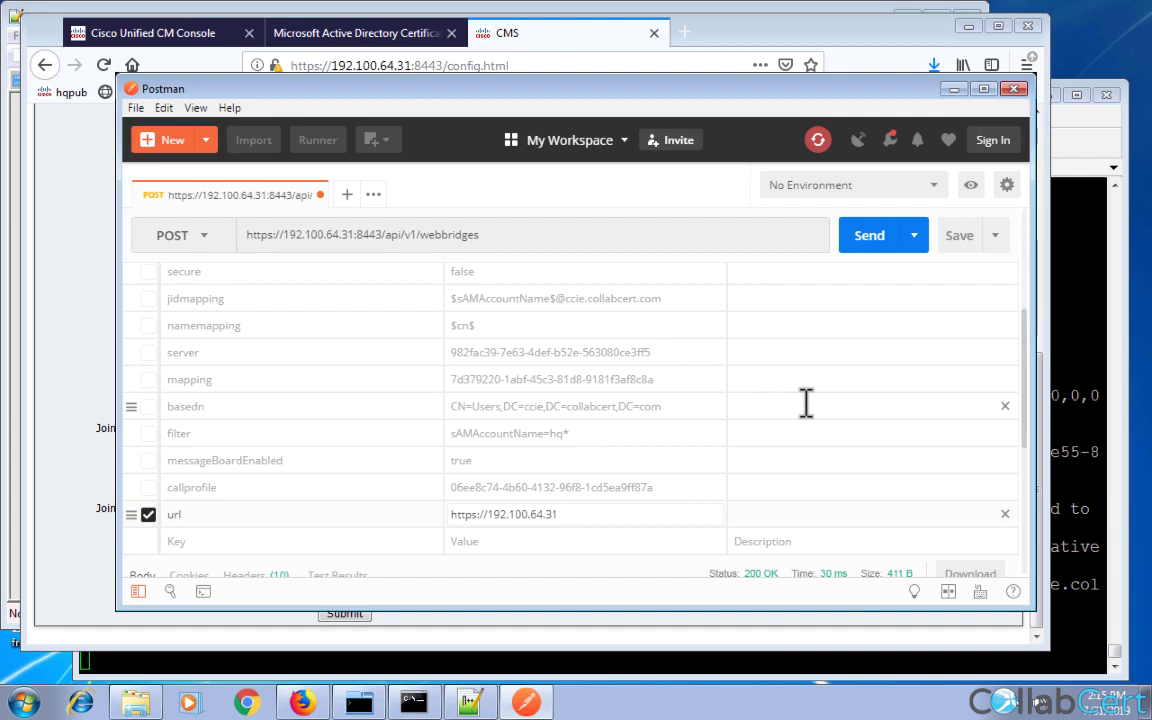
{"action": "left_click", "coordinate": [868, 248]}
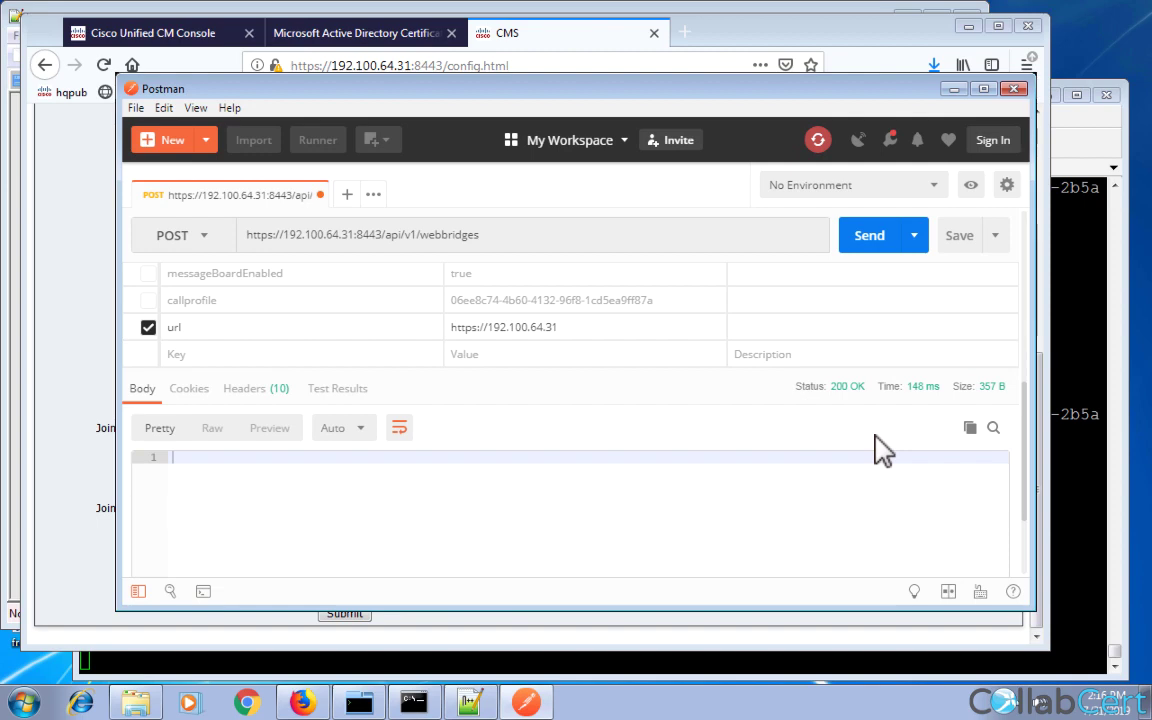
On SC-PC, refresh join.ccie.collabcert.com with F5 so Join call appears.
{"action": "mouse_move", "coordinate": [685, 645]}
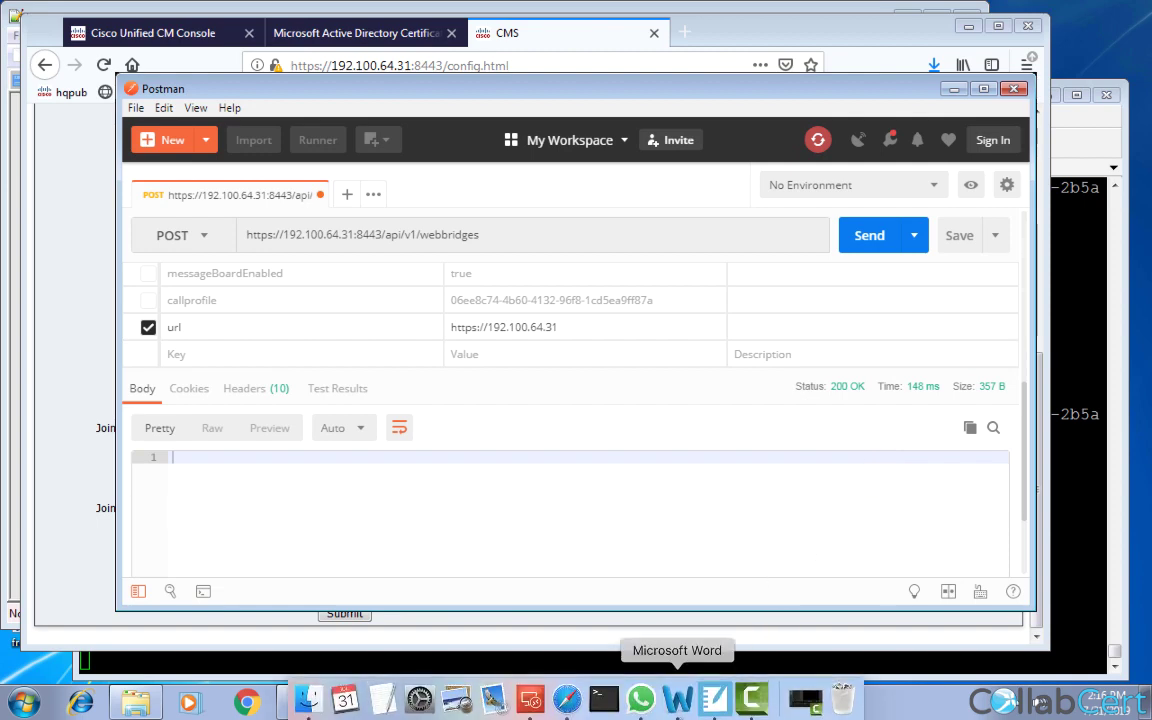
{"action": "mouse_move", "coordinate": [314, 12]}
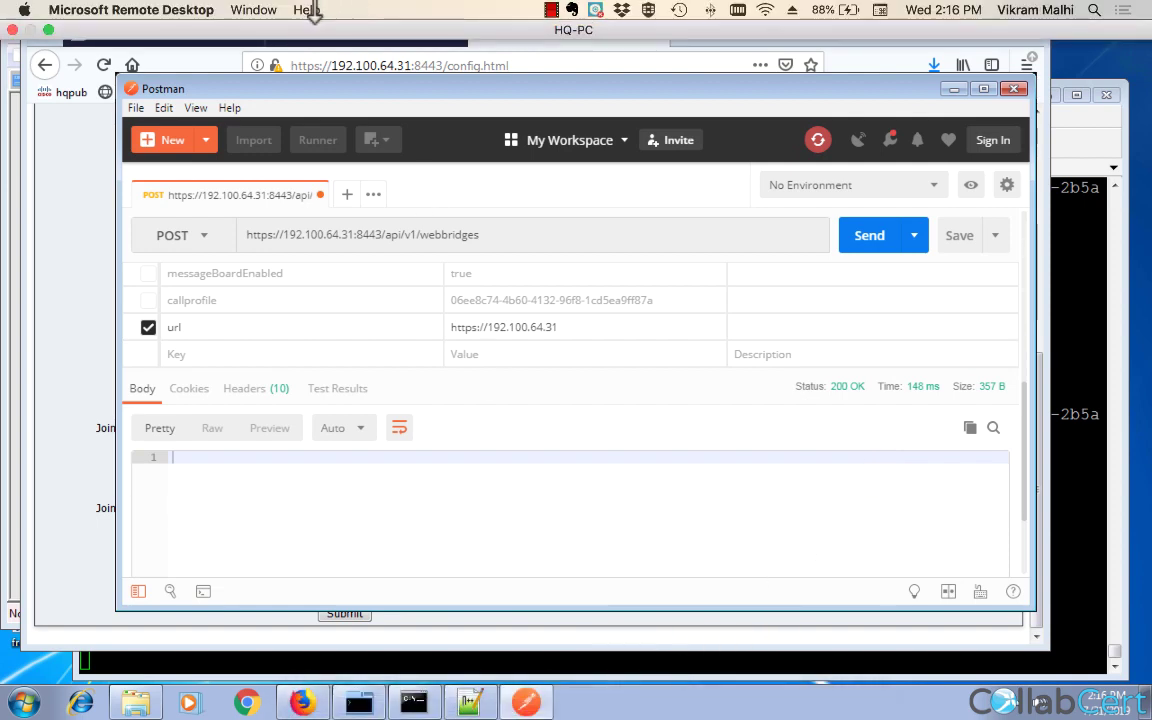
{"action": "left_click", "coordinate": [256, 10]}
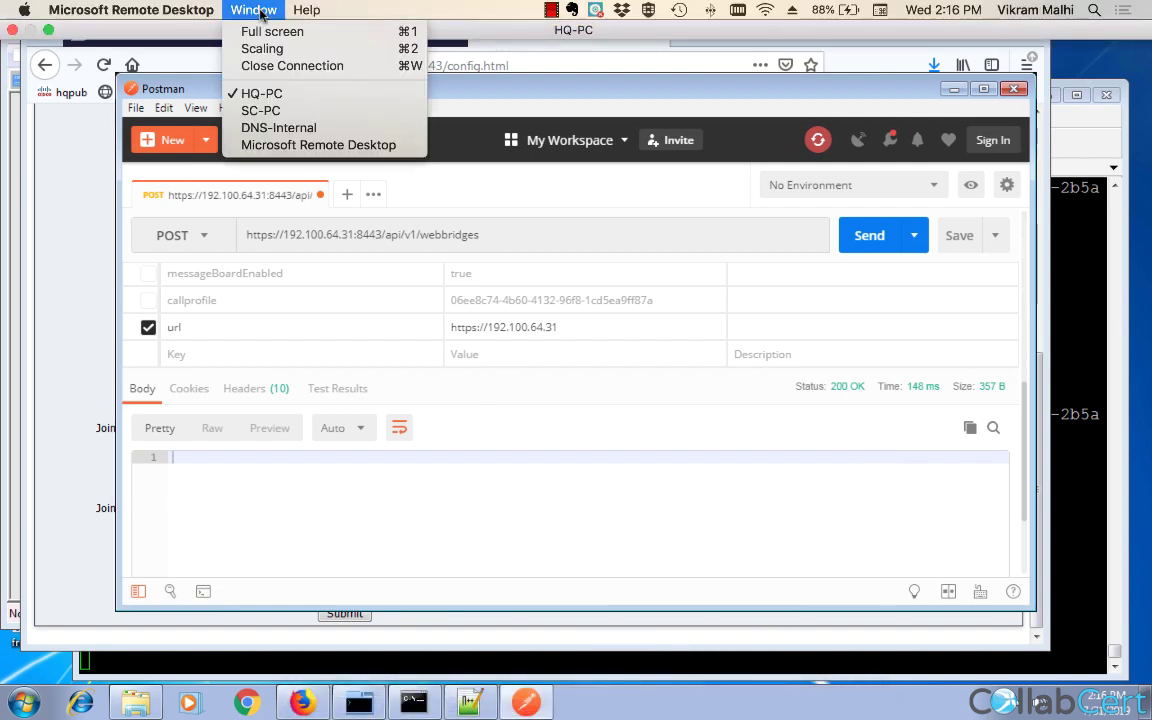
{"action": "left_click", "coordinate": [260, 111]}
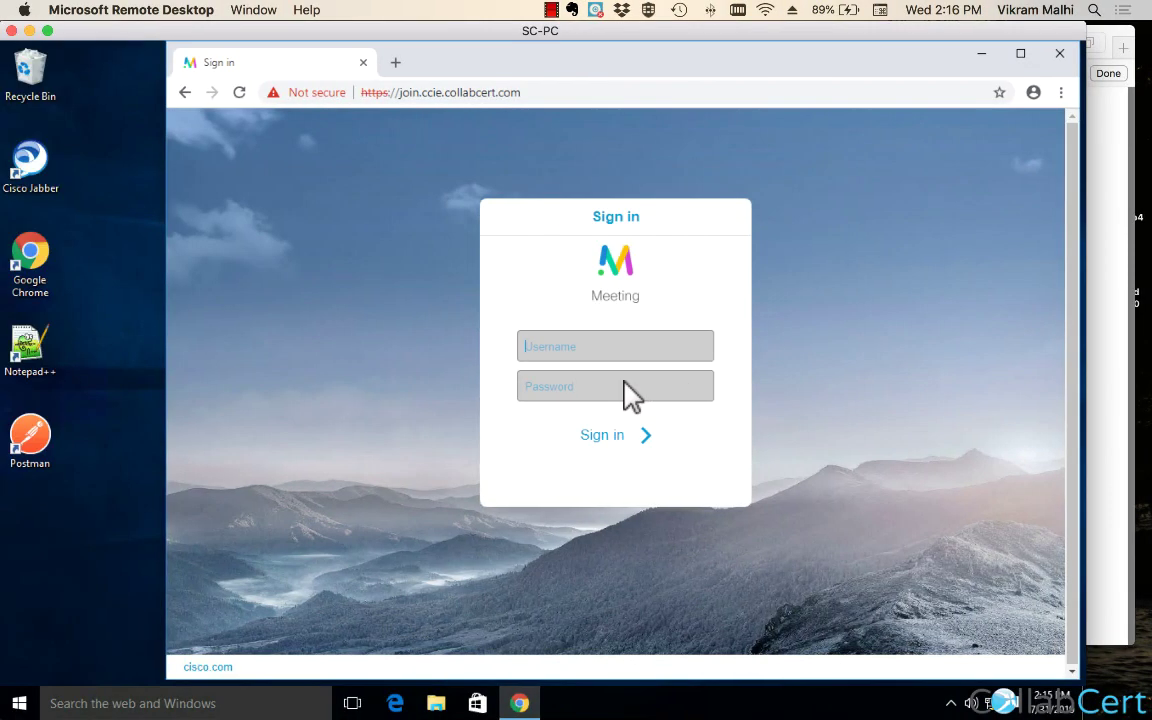
{"action": "key", "text": "F5"}
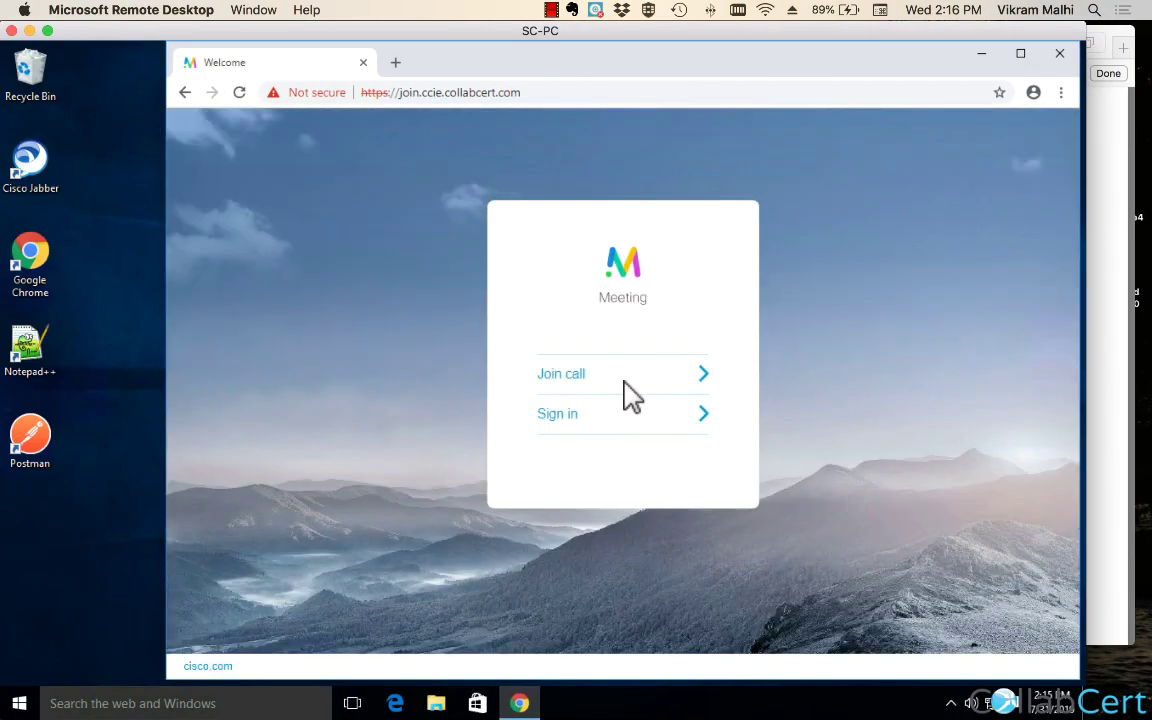